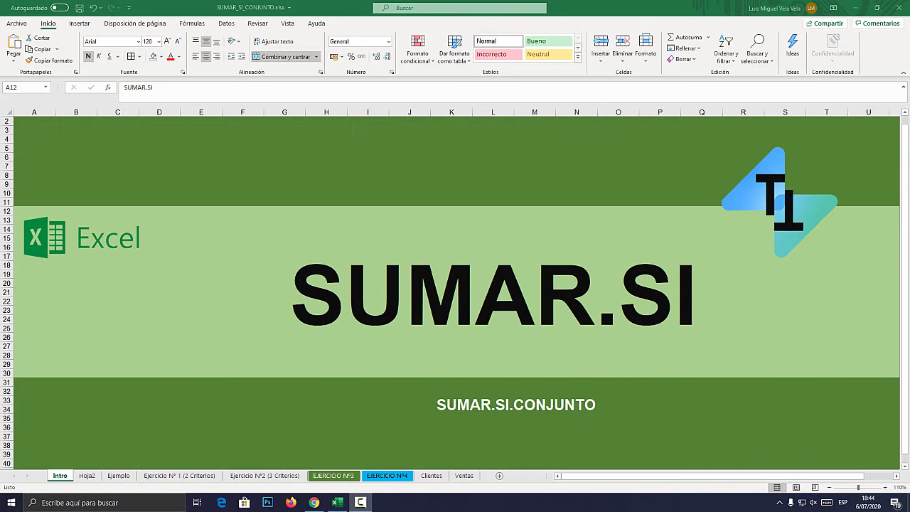
- Make the SUMAR.SI title text bold
double_click(498, 295)
drag(659, 295, 496, 295)
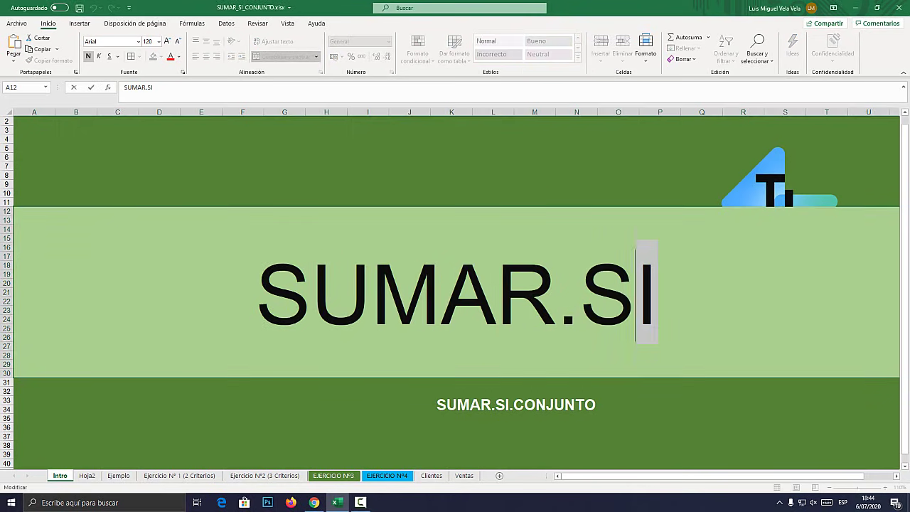
key(shift+Home)
key(ctrl+n)
key(ctrl+Return)
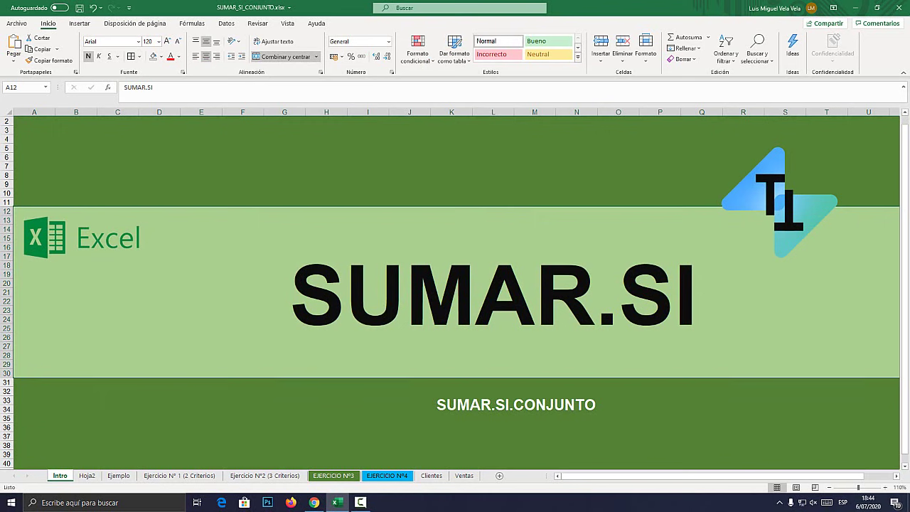
- Browse the sheets forward to Clientes and back to Ejercicio N°2 (3 Criterios)
key(ctrl+Page_Down)
key(ctrl+Page_Down)
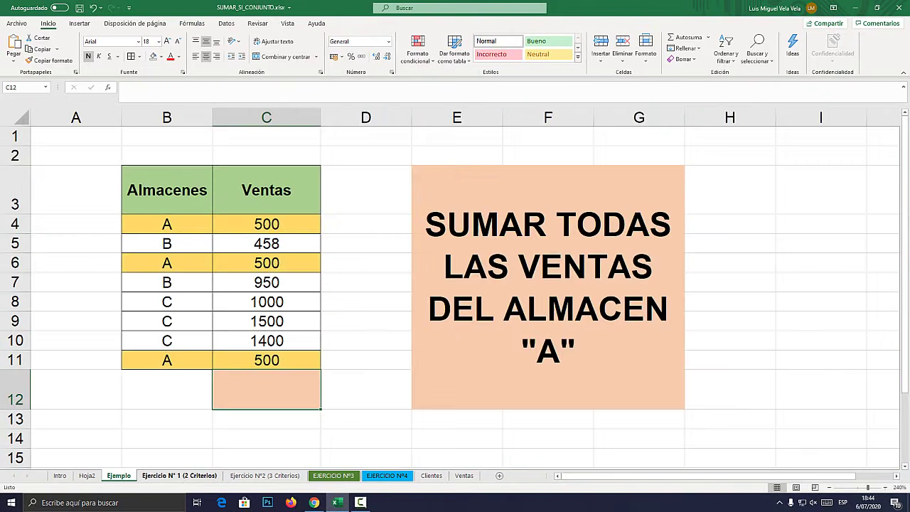
key(ctrl+Page_Down)
key(ctrl+Page_Down)
key(ctrl+Page_Down)
key(ctrl+Page_Down)
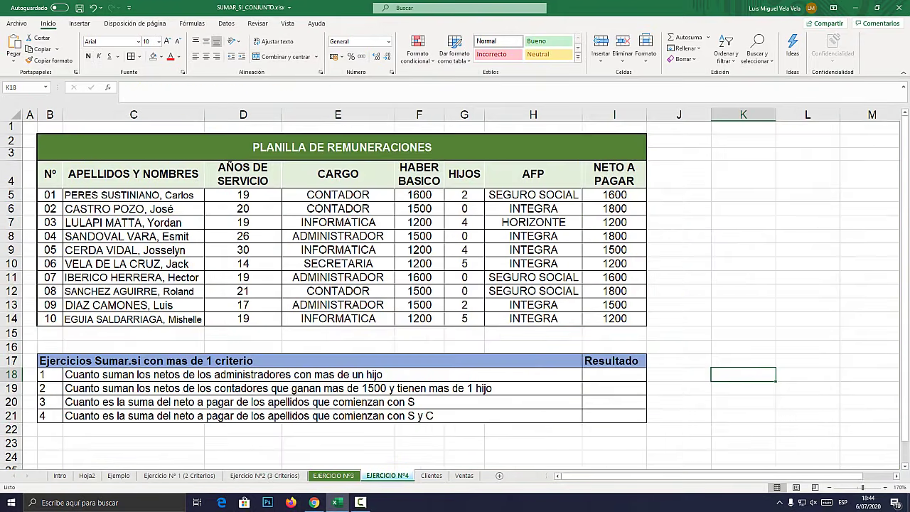
key(ctrl+Page_Down)
key(ctrl+Page_Down)
key(ctrl+Page_Up)
key(ctrl+Page_Up)
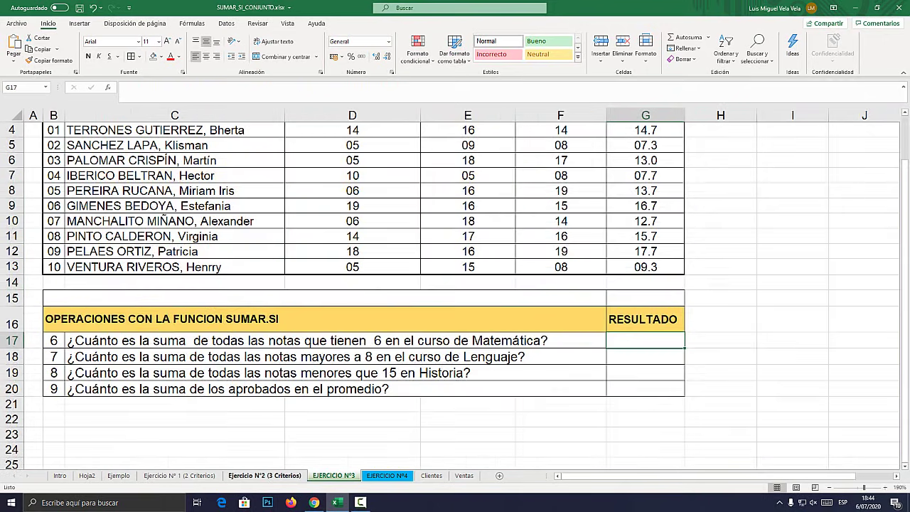
key(ctrl+Page_Up)
key(ctrl+Page_Up)
key(ctrl+Page_Up)
key(ctrl+Page_Up)
key(ctrl+Page_Up)
key(ctrl+Page_Up)
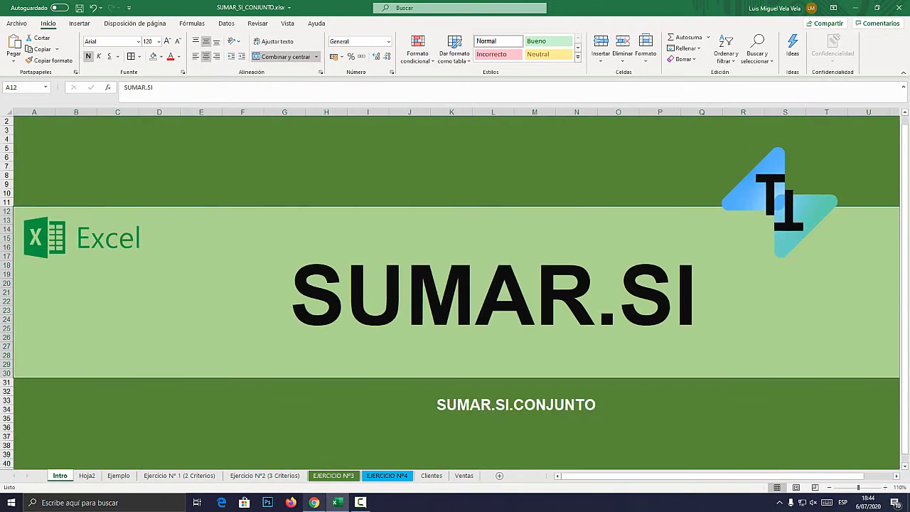
- Switch to the El Tío Tech website and magnify its eltiotech.com address
click(314, 502)
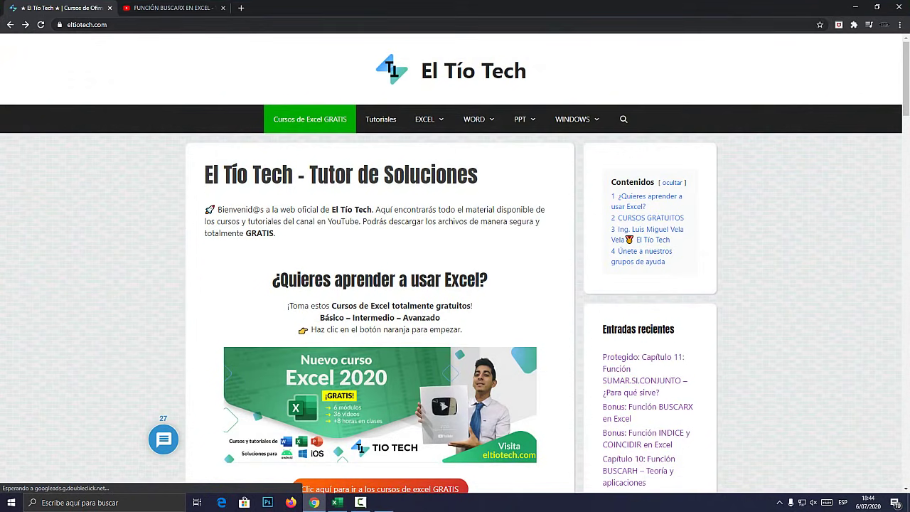
key(super+plus)
drag(91, 115, 64, 199)
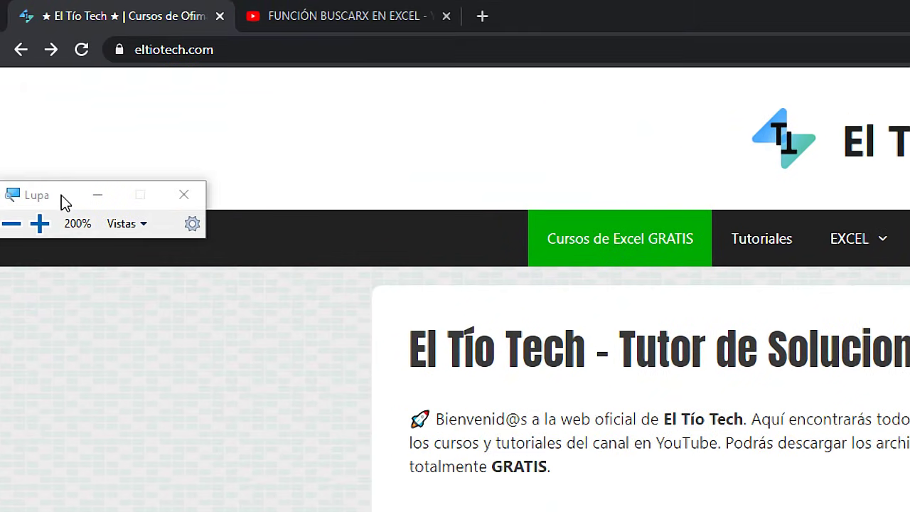
click(169, 58)
click(178, 61)
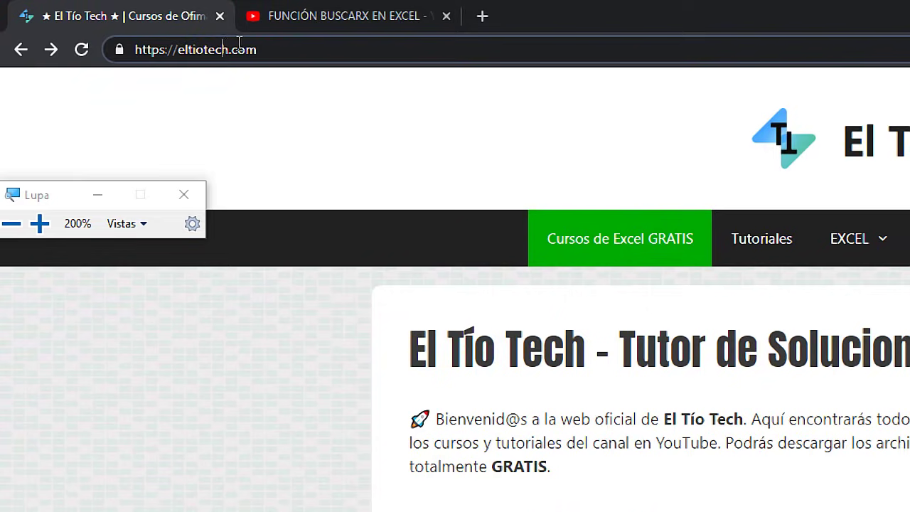
key(super+minus)
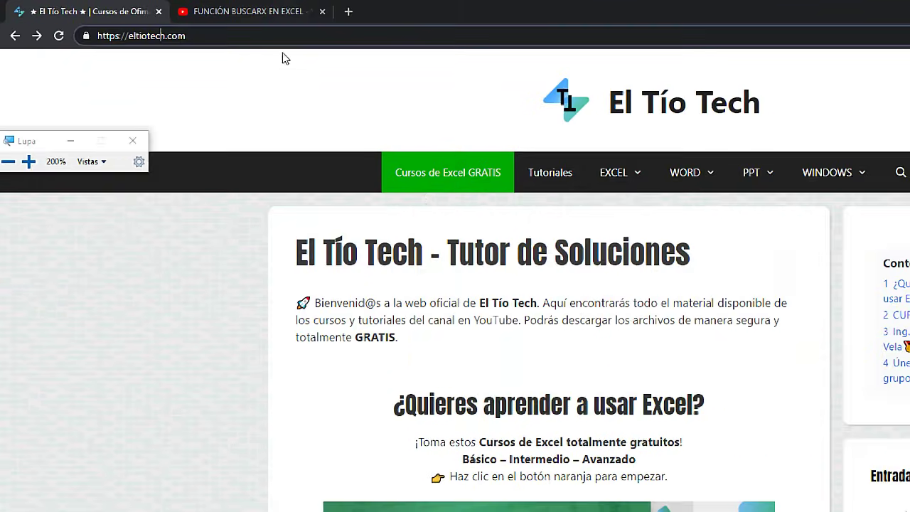
key(super+Escape)
scroll(455, 284, down, 6)
scroll(455, 285, up, 5)
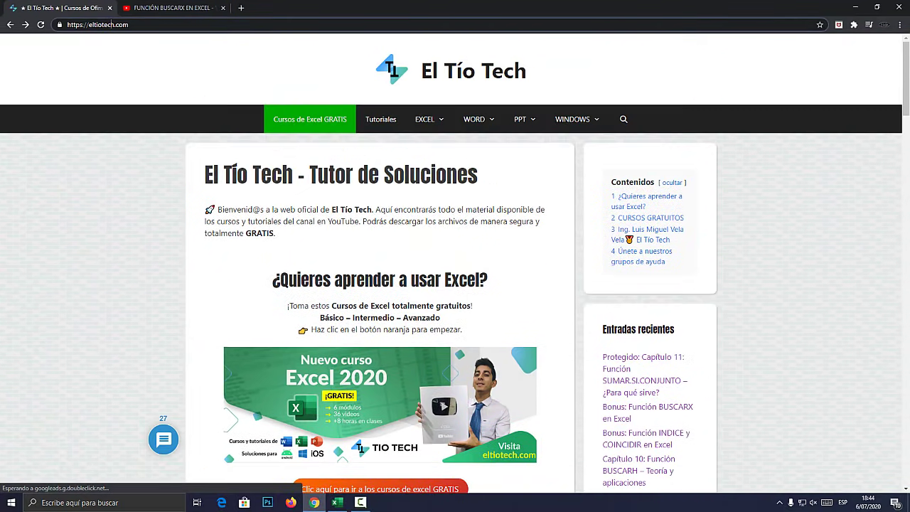
key(super+plus)
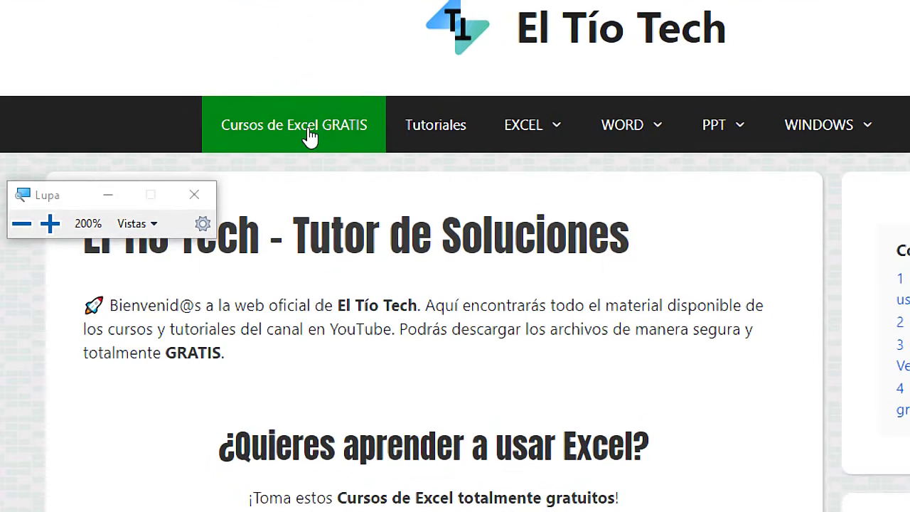
key(super+Escape)
- Go to Cursos de Excel GRATIS and jump to the intermediate Excel course
click(310, 119)
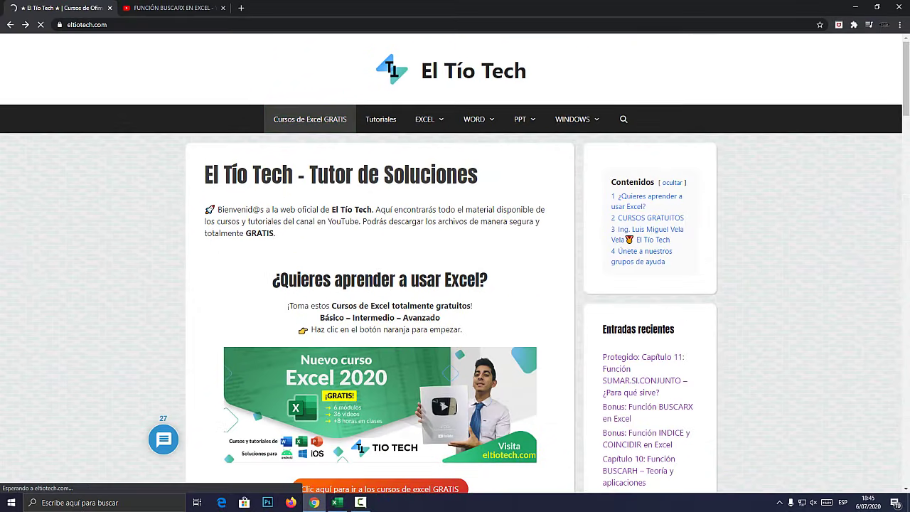
scroll(455, 285, down, 2)
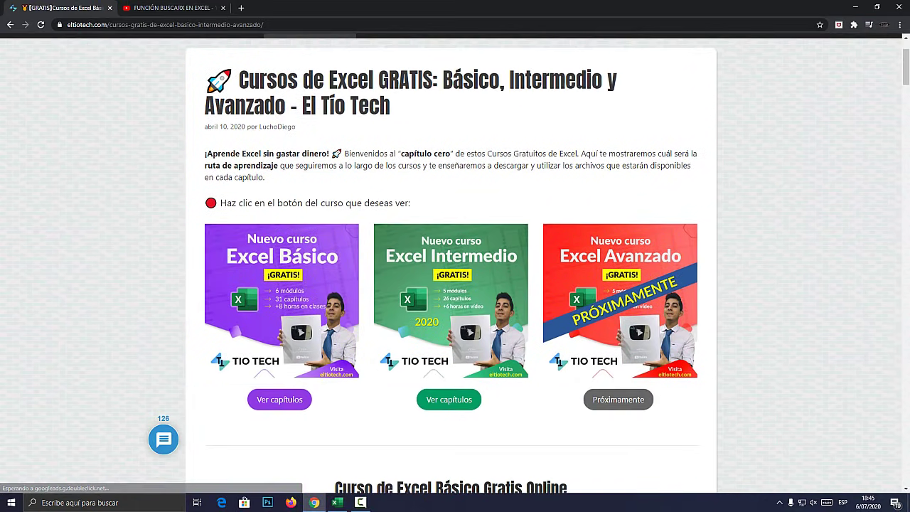
scroll(455, 284, down, 2)
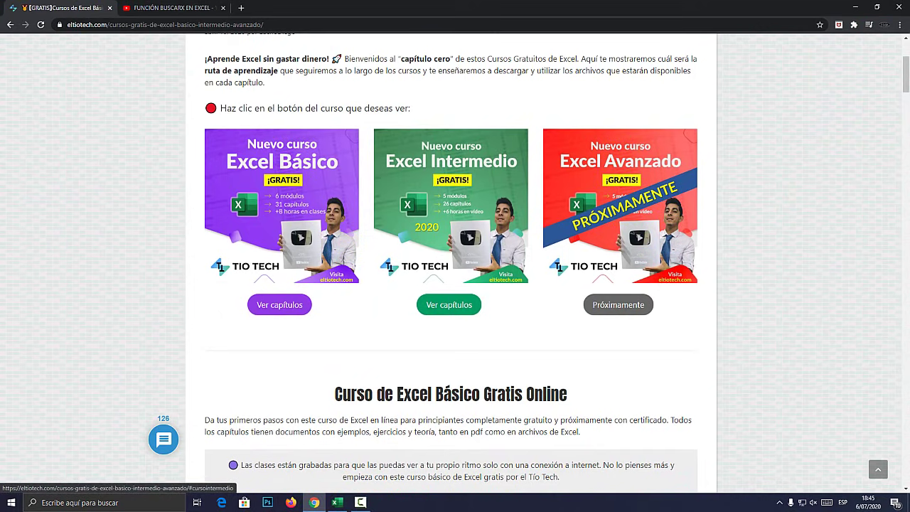
key(super+plus)
click(462, 311)
key(super+Escape)
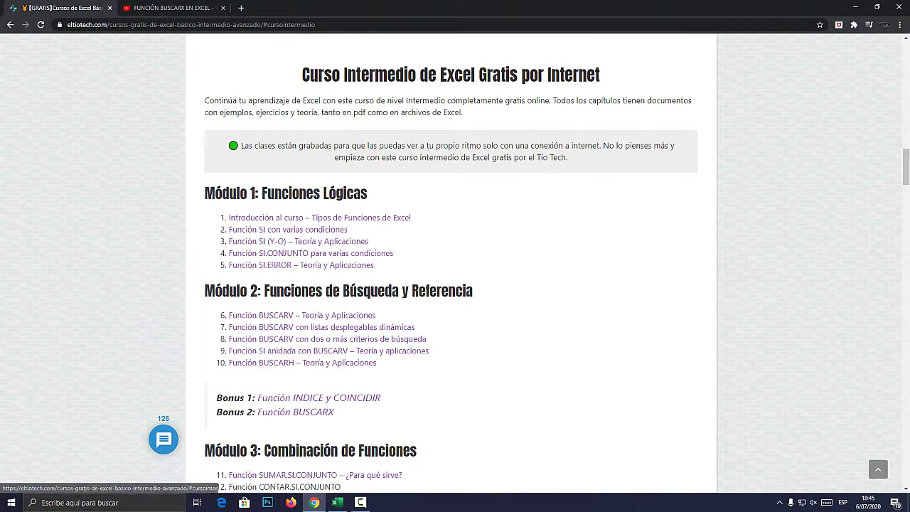
- Open the Función SUMAR.SI.CONJUNTO lesson from the Módulo 3 list
scroll(334, 312, down, 1)
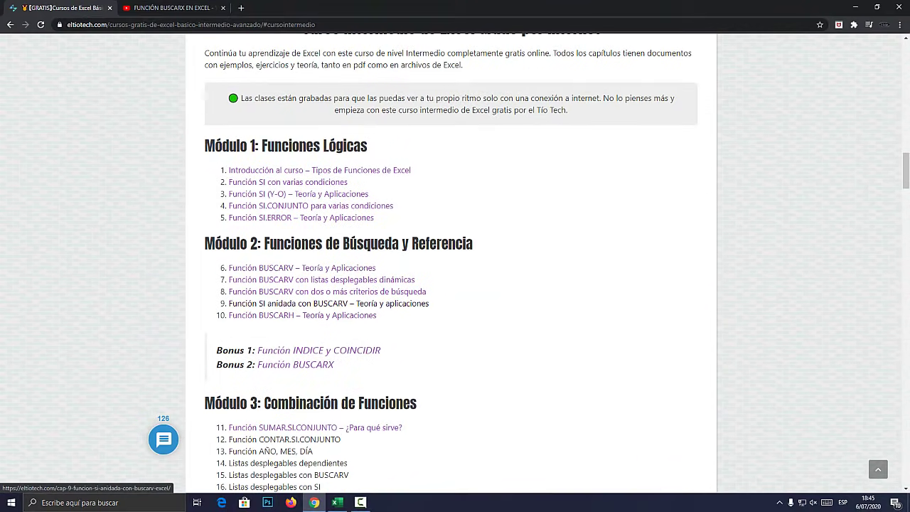
scroll(334, 303, down, 1)
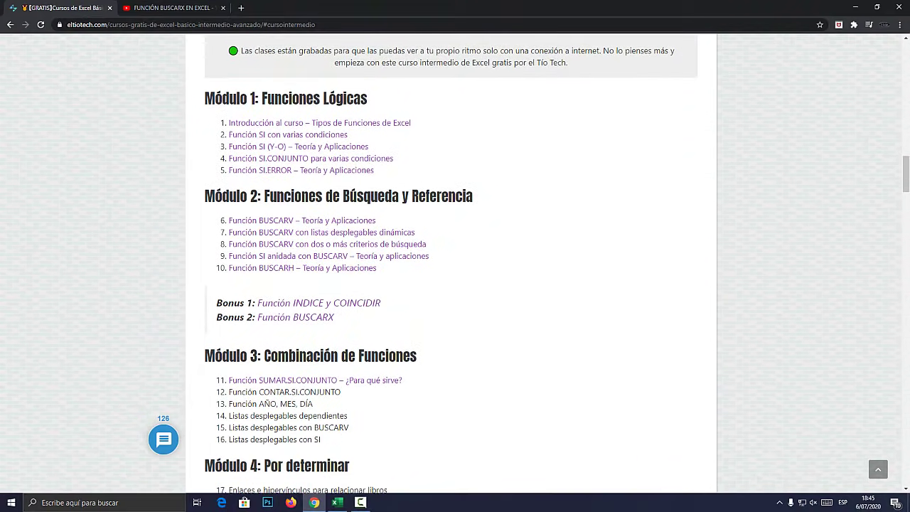
drag(205, 355, 261, 356)
key(super+plus)
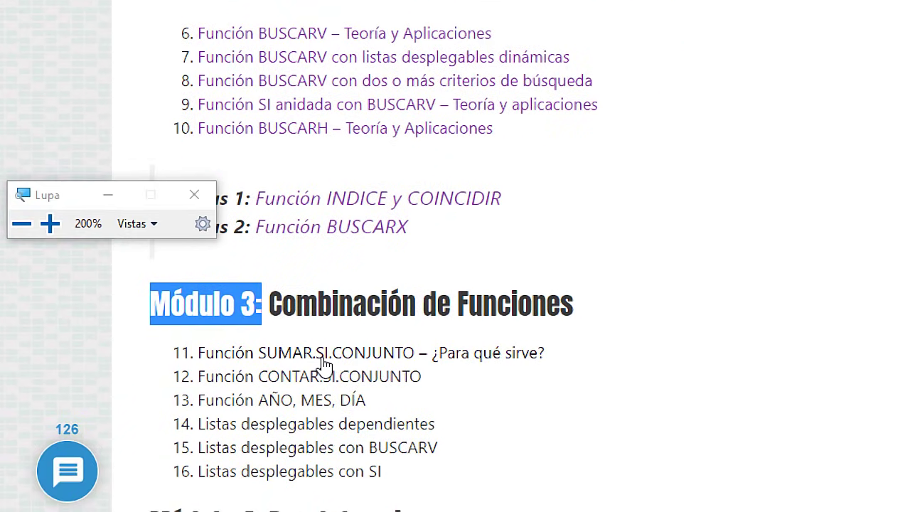
click(324, 362)
key(super+Escape)
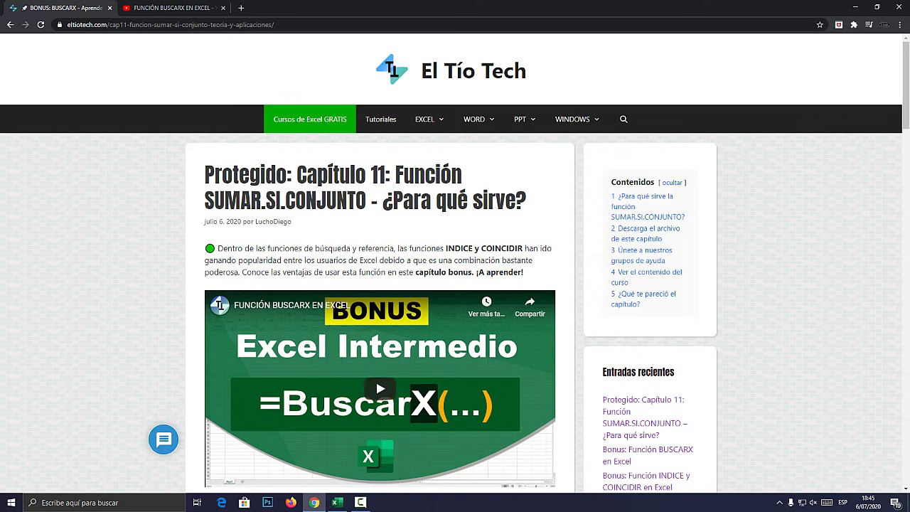
- Scroll to and highlight the 'Descarga el archivo de este capítulo' heading
scroll(455, 263, down, 3)
scroll(455, 263, down, 2)
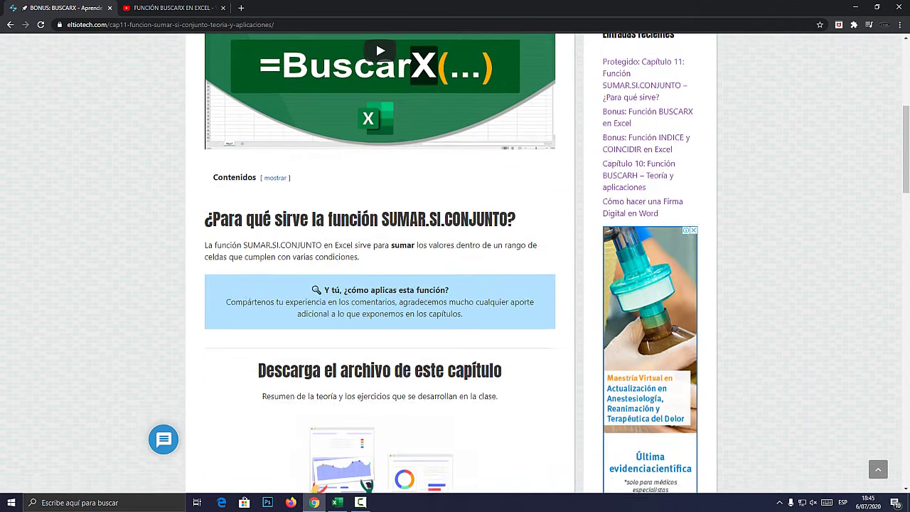
scroll(455, 263, down, 3)
scroll(455, 263, down, 1)
scroll(455, 263, up, 1)
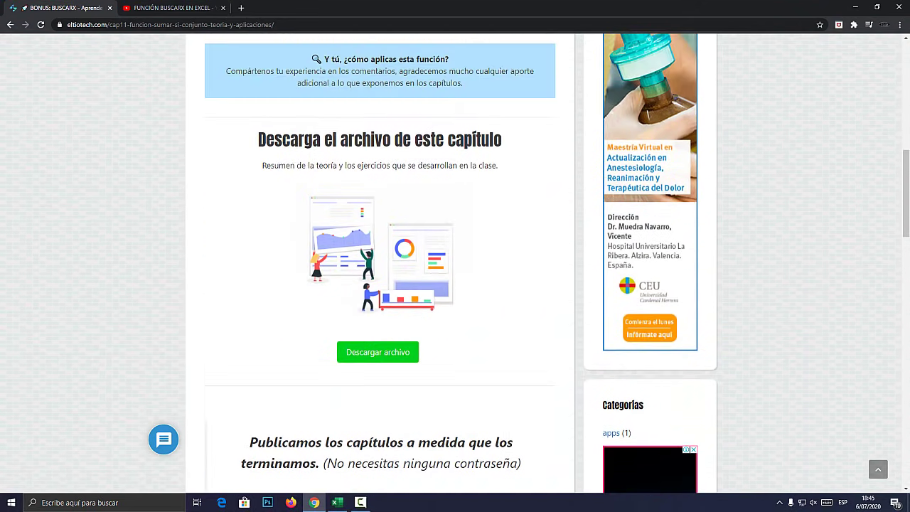
key(super+plus)
drag(258, 141, 317, 139)
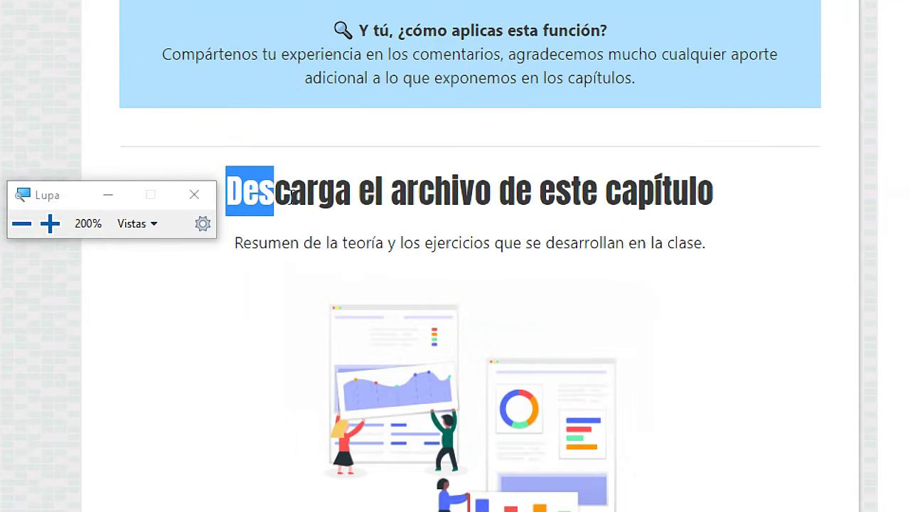
drag(345, 191, 356, 187)
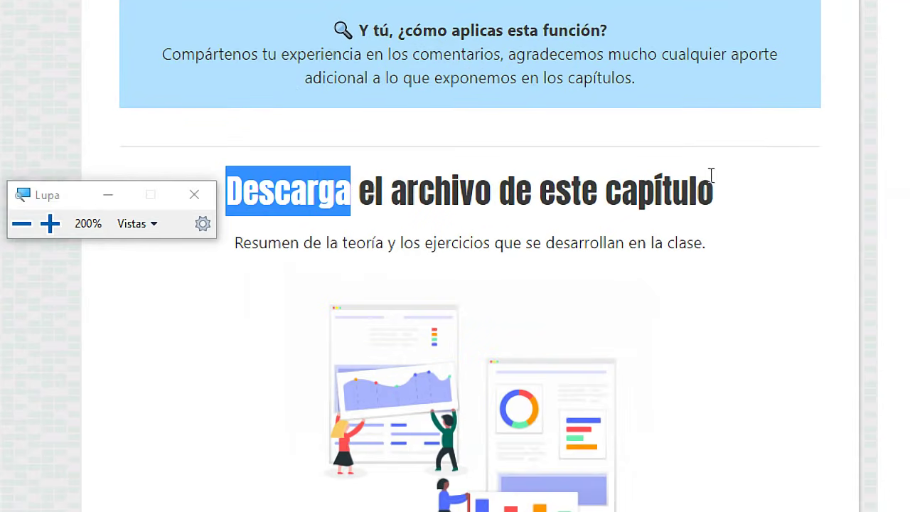
drag(711, 177, 290, 178)
key(super+Escape)
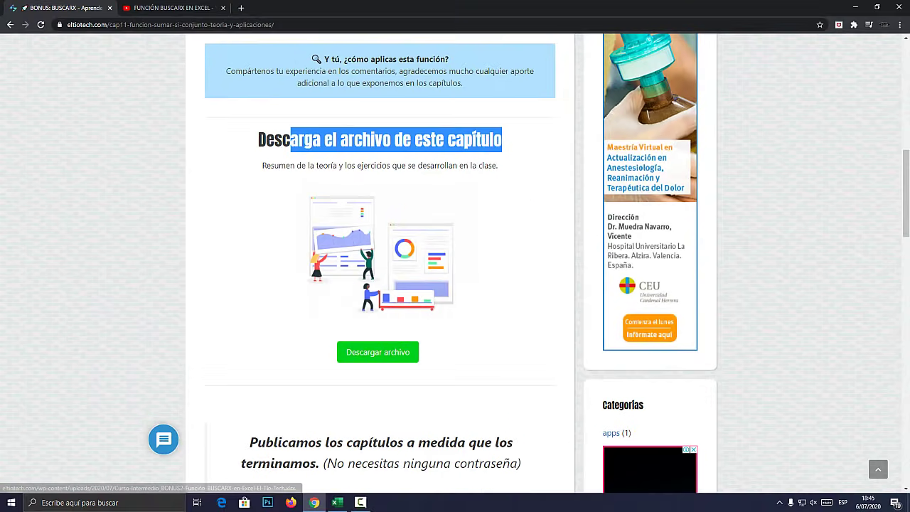
- Magnify the Descargar archivo area, then return to the Excel workbook
key(super+plus)
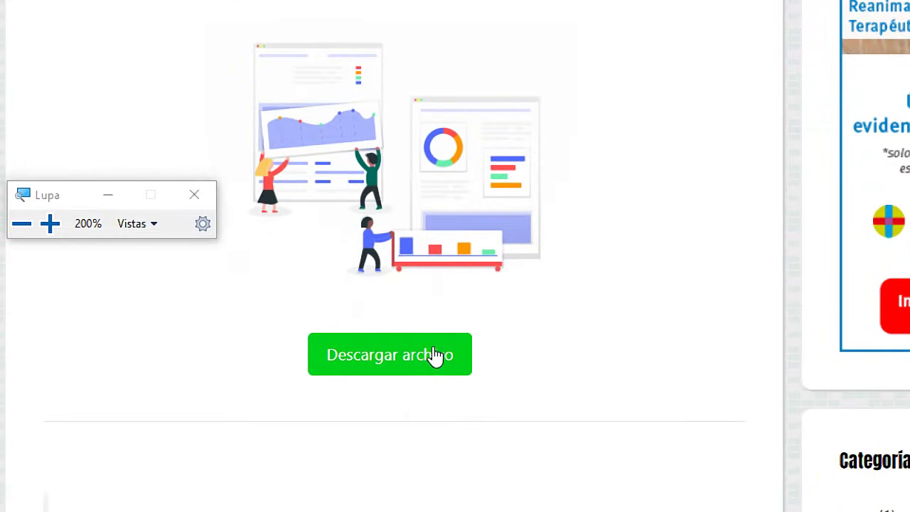
key(super+Escape)
key(alt+Tab)
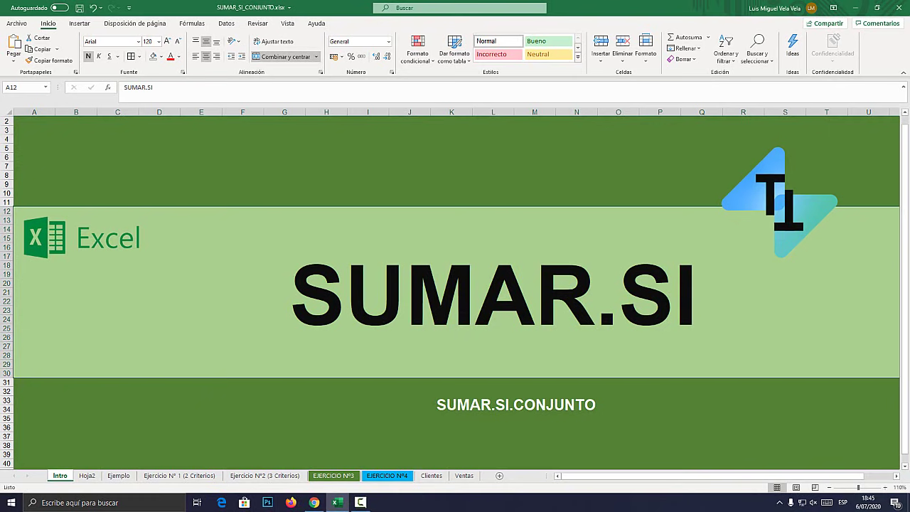
- On Hoja2, highlight the criterio and Rango Suma arguments of the SUMAR.SI syntax in B4
click(86, 475)
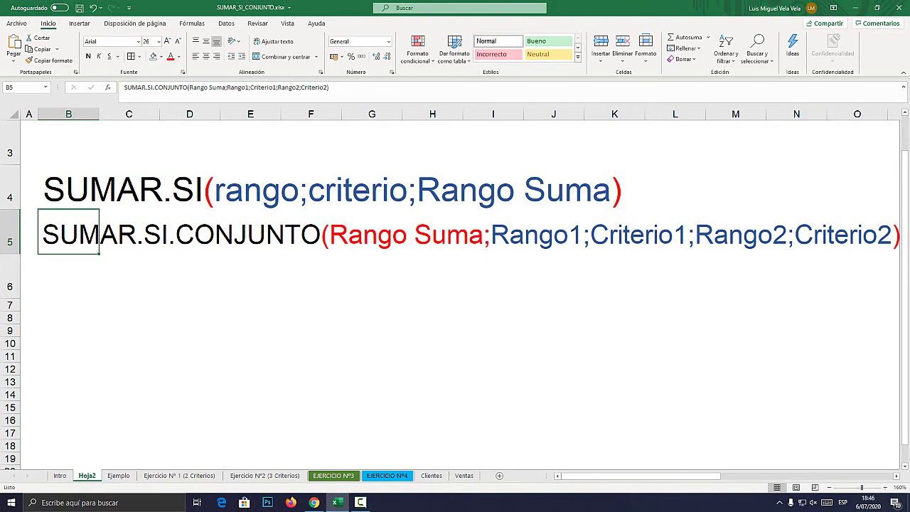
double_click(66, 190)
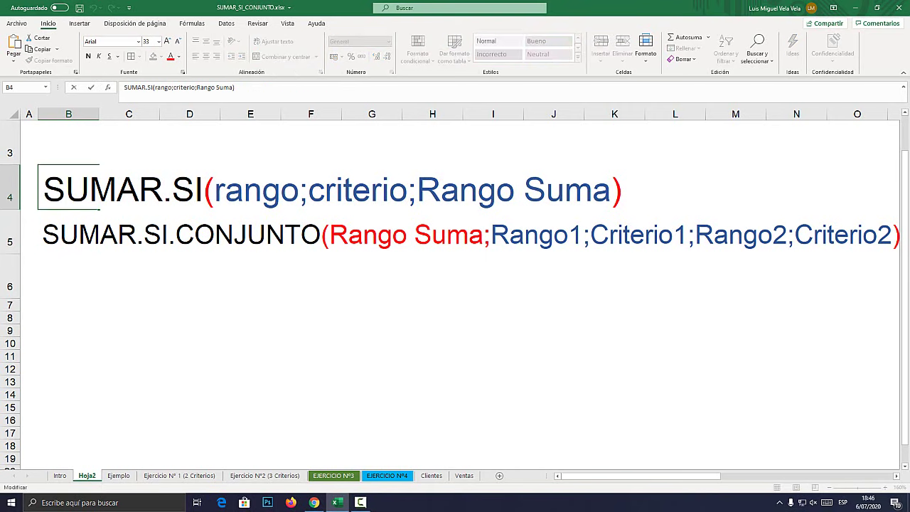
drag(43, 190, 299, 190)
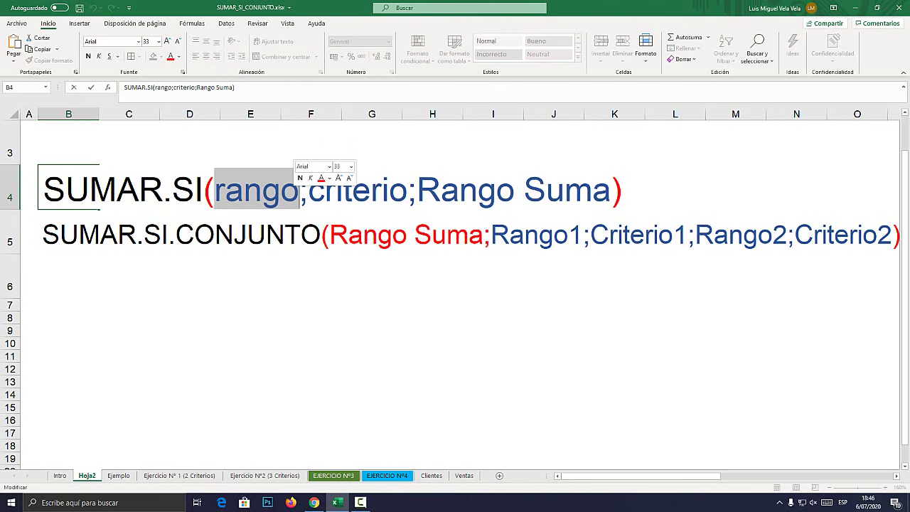
click(300, 190)
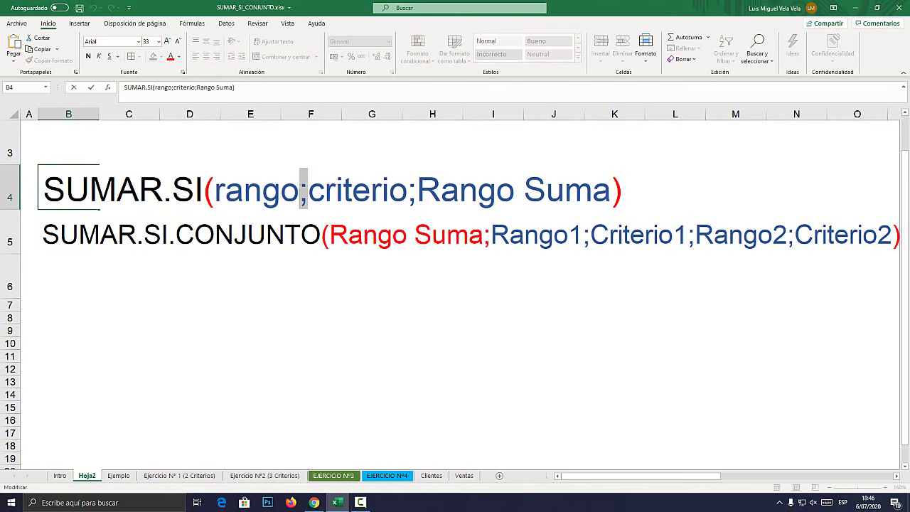
drag(308, 191, 610, 191)
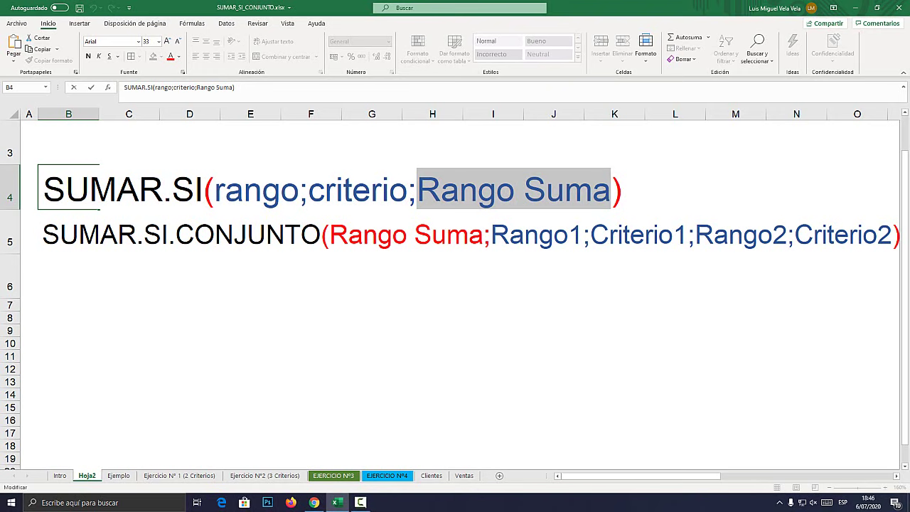
click(497, 190)
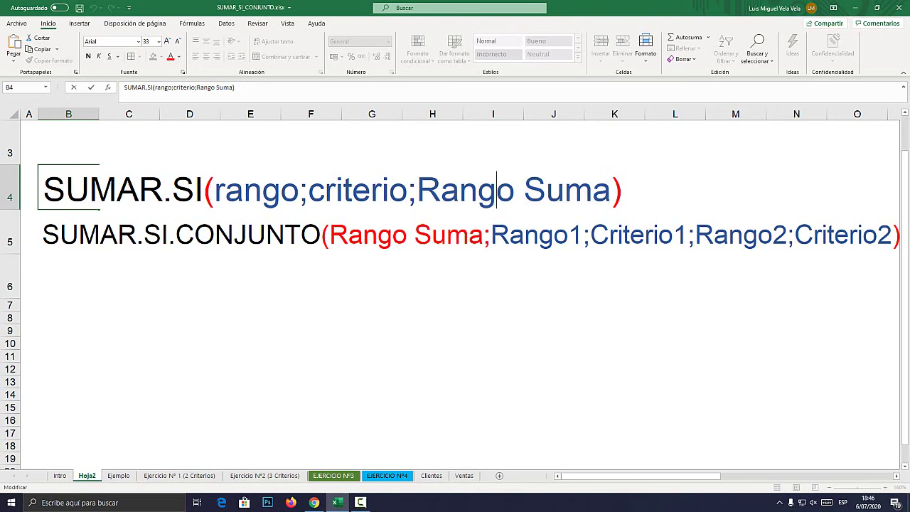
mouse_move(417, 190)
mouse_down()
mouse_move(408, 190)
mouse_move(592, 191)
mouse_up()
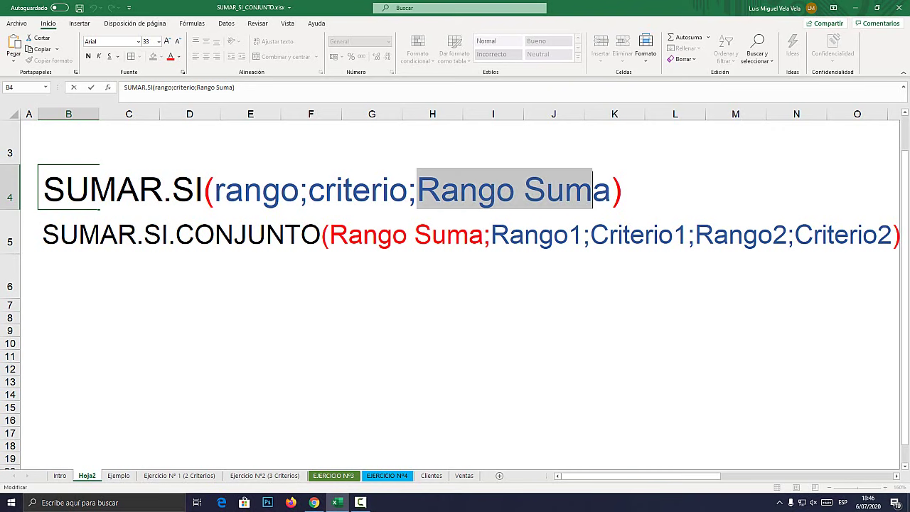
key(Return)
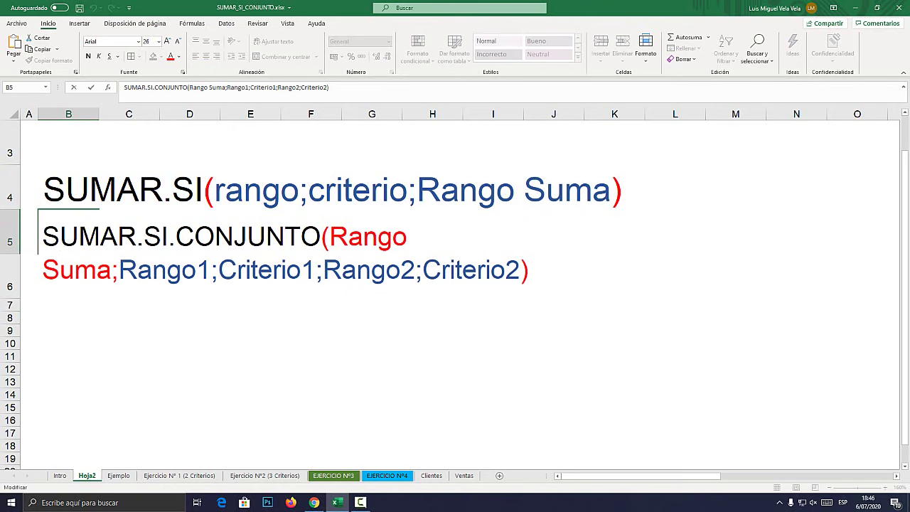
- Highlight Rango Suma and the range-criterion arguments in the SUMAR.SI.CONJUNTO syntax, then open Ejemplo
drag(329, 236, 112, 270)
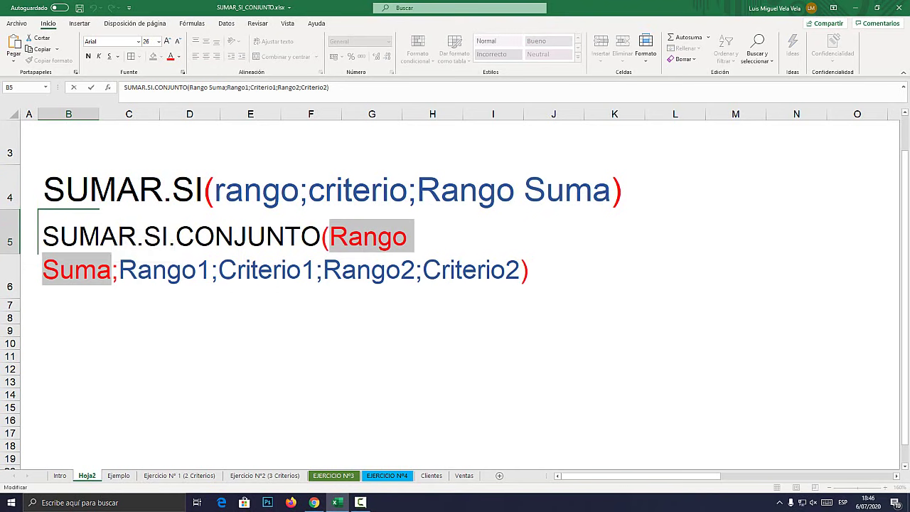
click(68, 188)
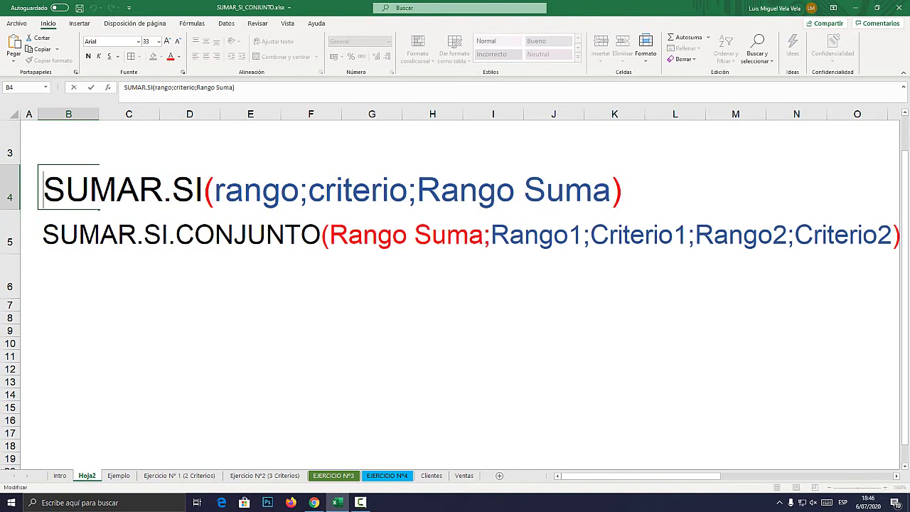
drag(418, 190, 610, 190)
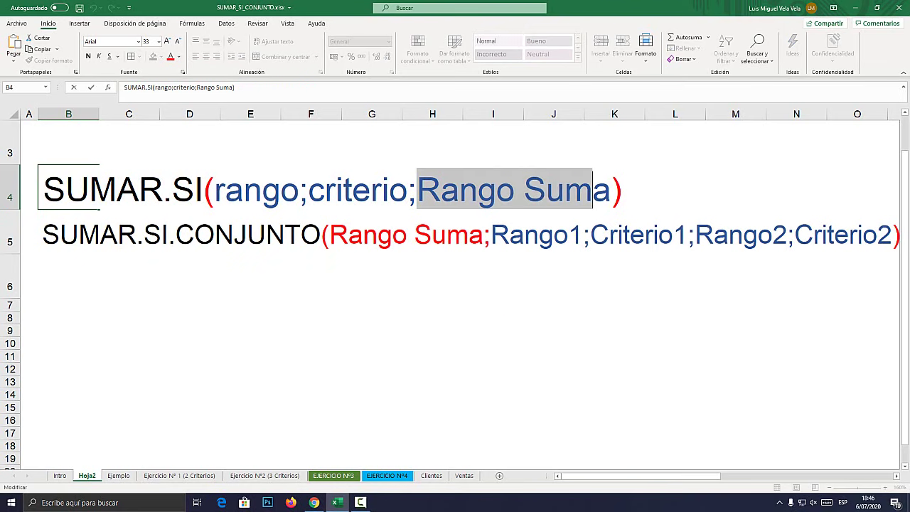
double_click(60, 236)
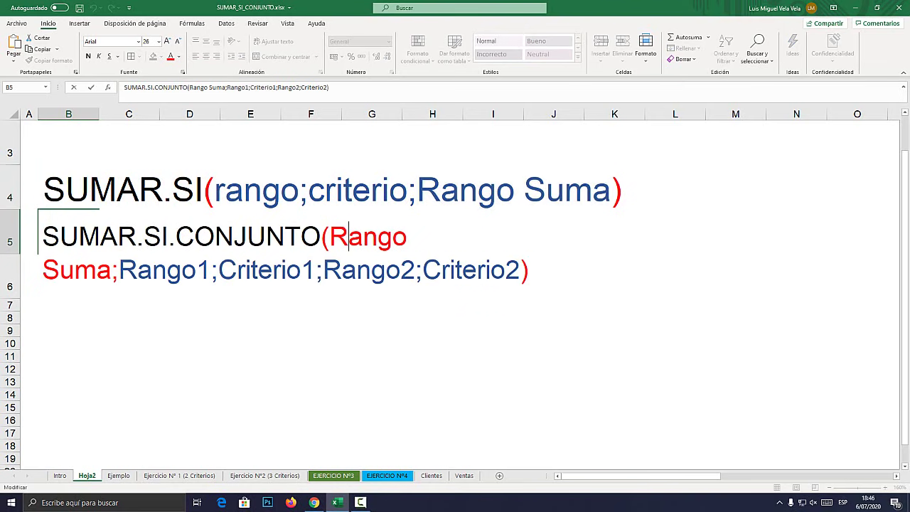
mouse_move(329, 236)
mouse_down()
mouse_move(258, 270)
mouse_move(111, 271)
mouse_up()
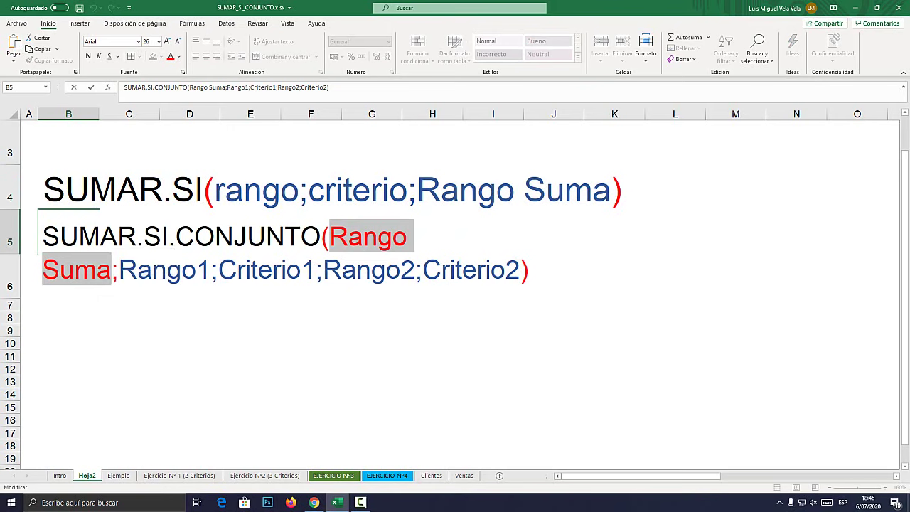
drag(118, 270, 520, 270)
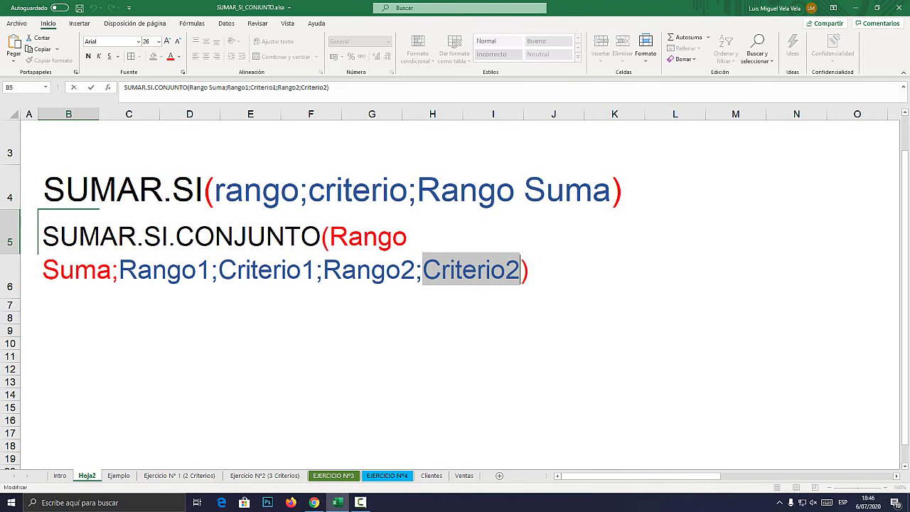
key(Escape)
click(119, 475)
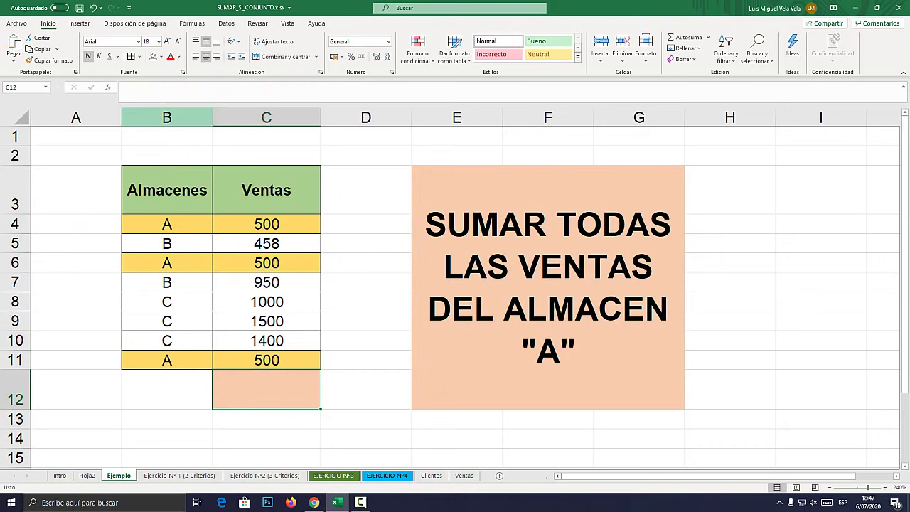
click(167, 117)
key(shift+Right)
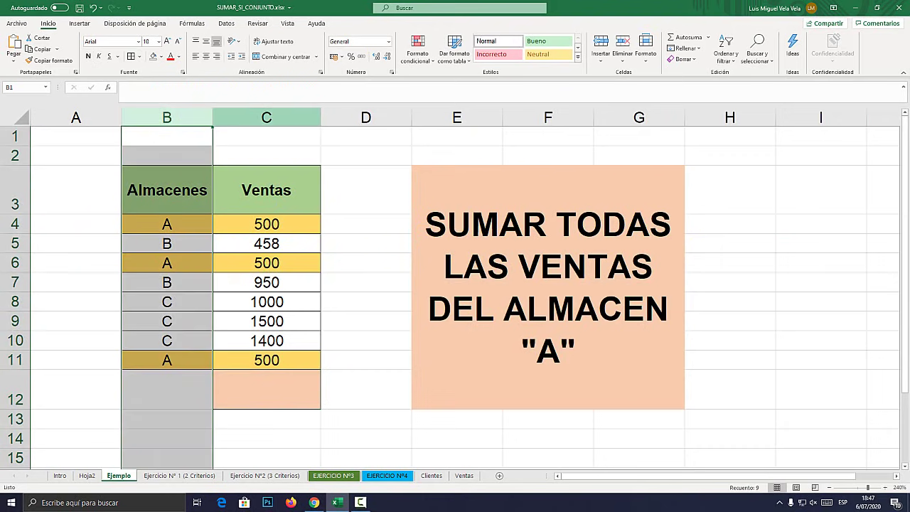
click(266, 117)
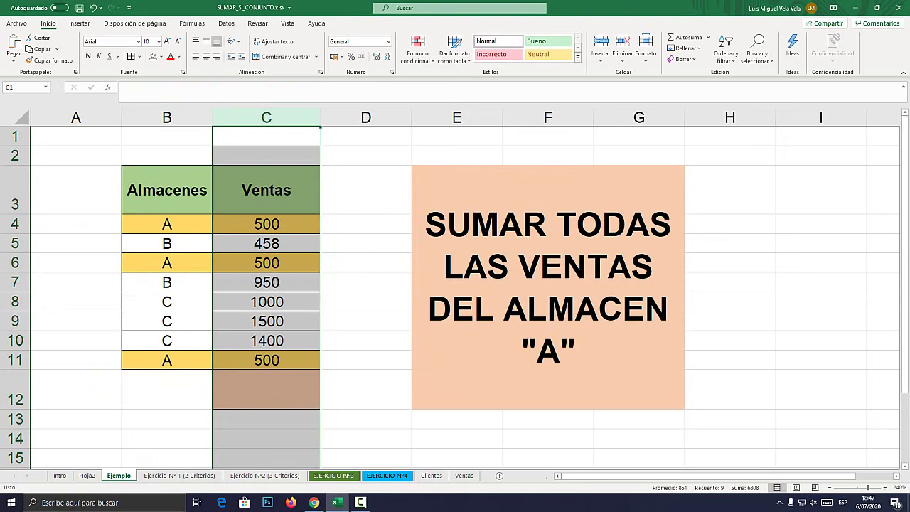
double_click(521, 224)
mouse_move(425, 224)
mouse_down()
mouse_move(646, 309)
mouse_move(576, 352)
mouse_up()
click(576, 352)
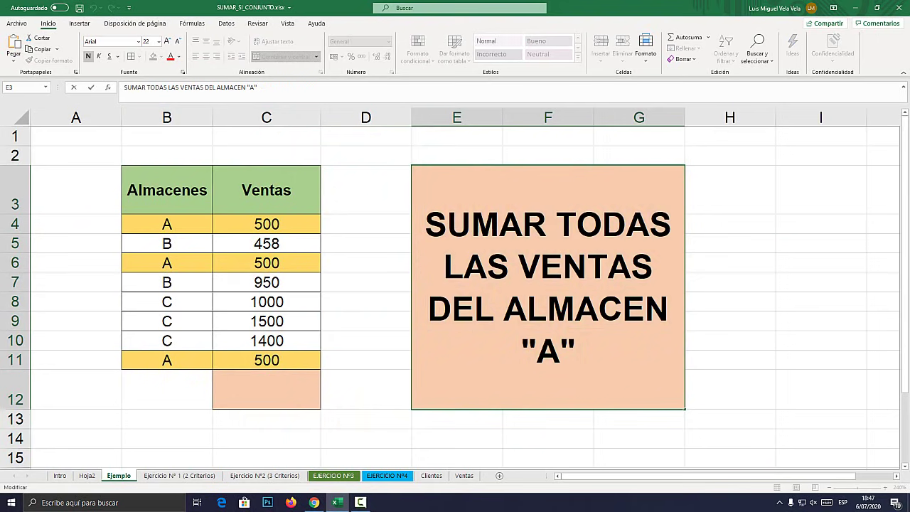
click(266, 389)
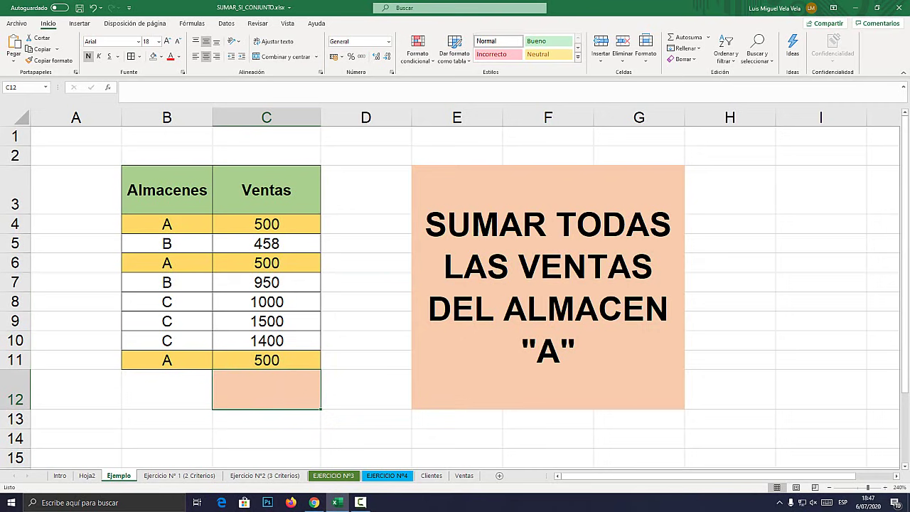
click(167, 224)
click(166, 263)
click(167, 360)
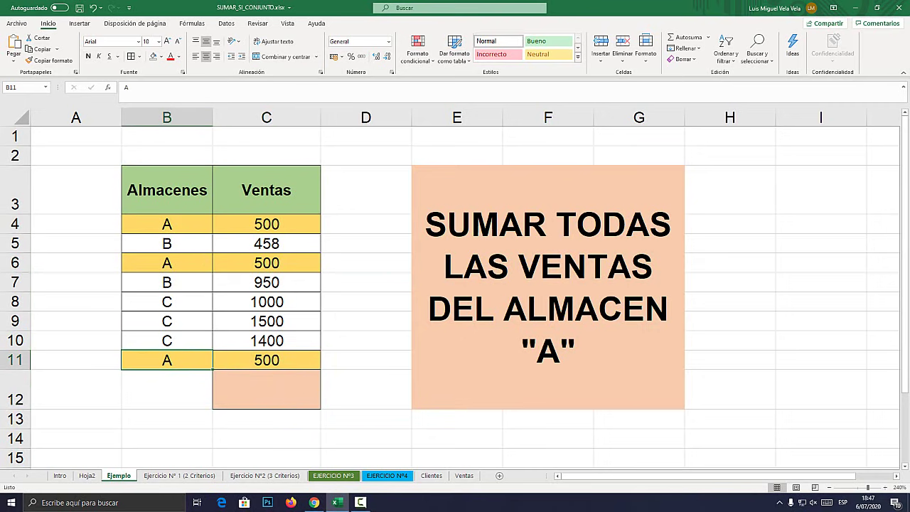
click(166, 263)
click(167, 224)
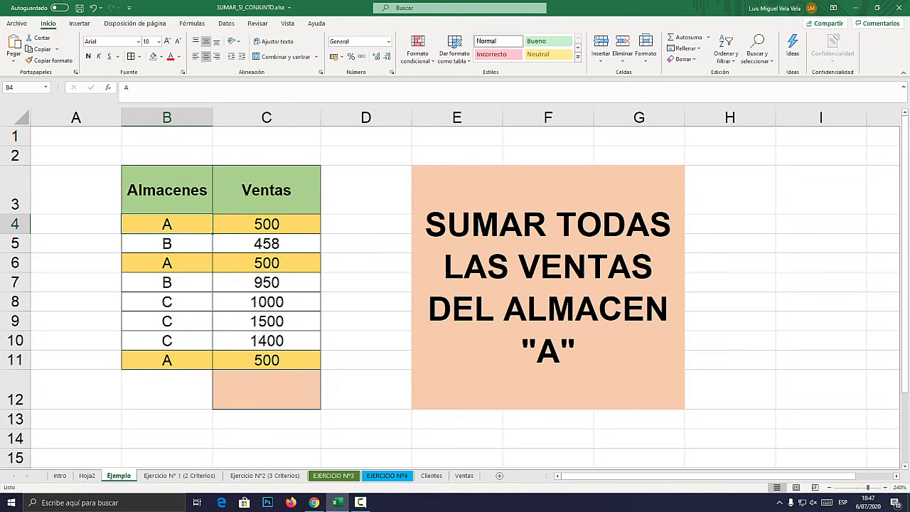
key(super+plus)
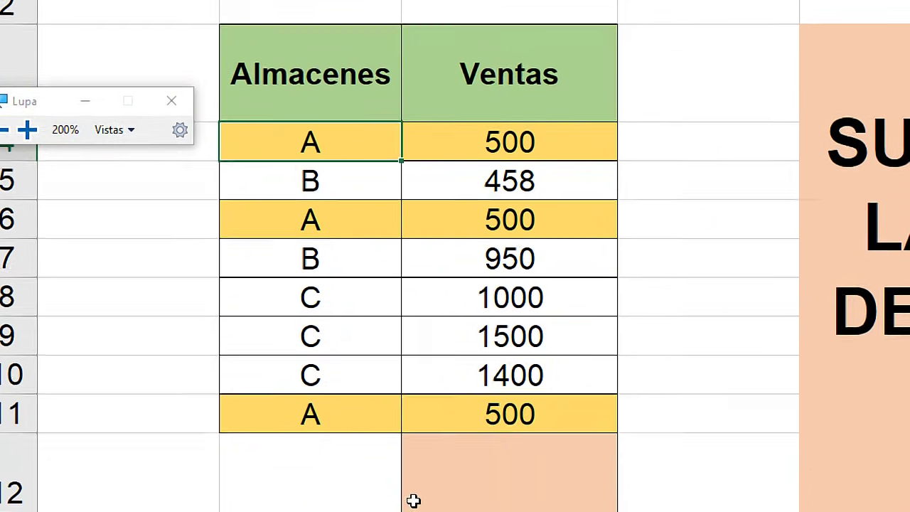
click(459, 417)
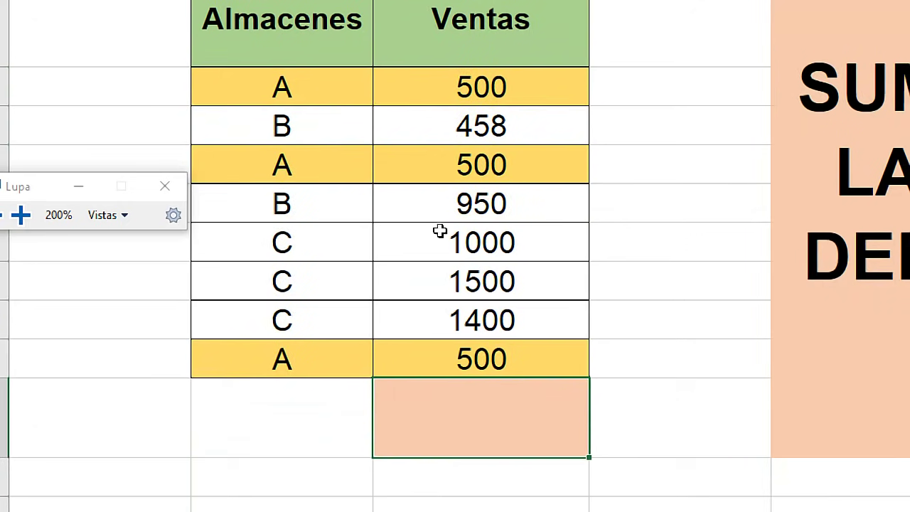
drag(270, 89, 469, 374)
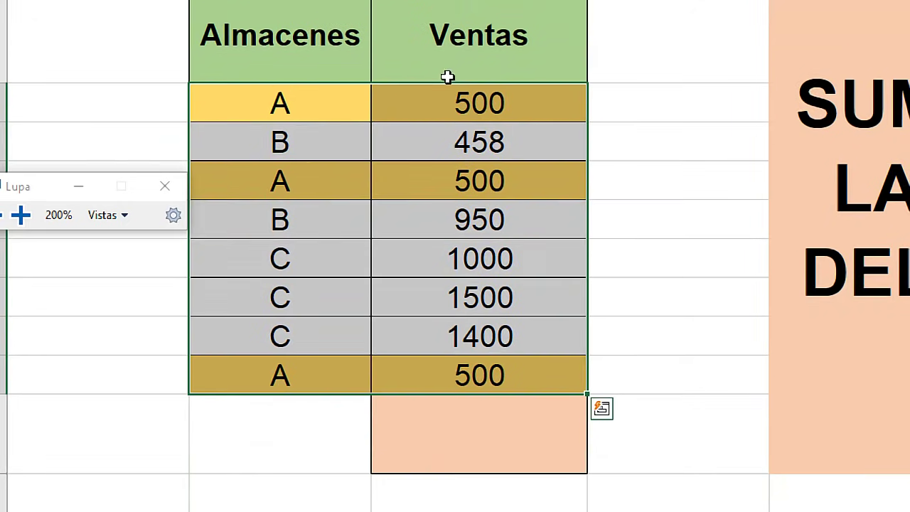
click(482, 102)
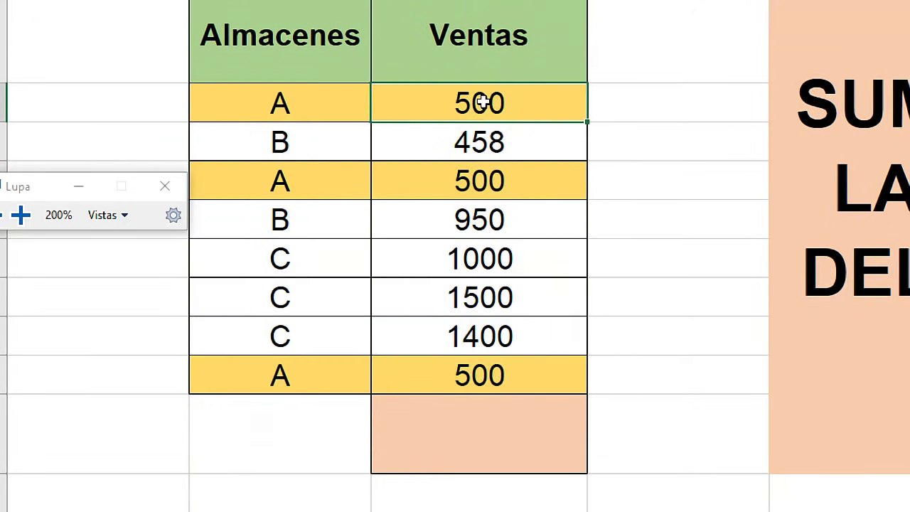
click(474, 180)
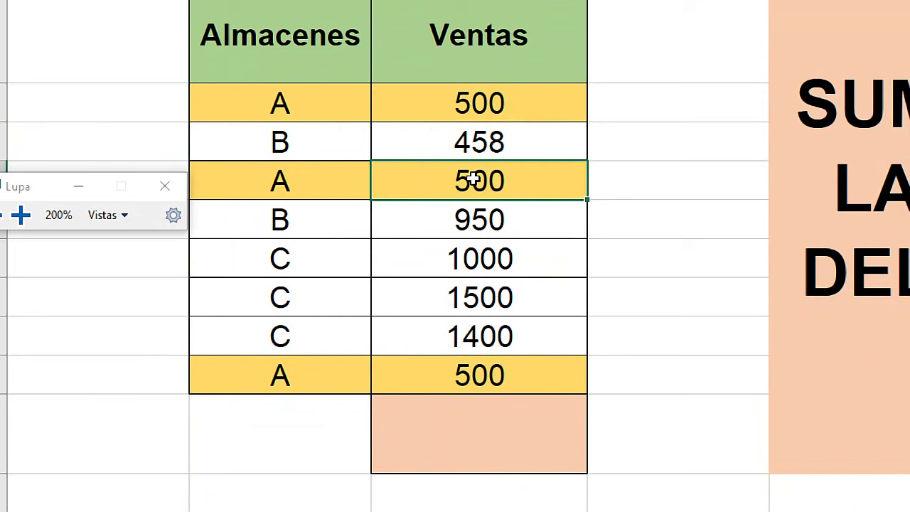
click(495, 374)
click(483, 469)
text(150)
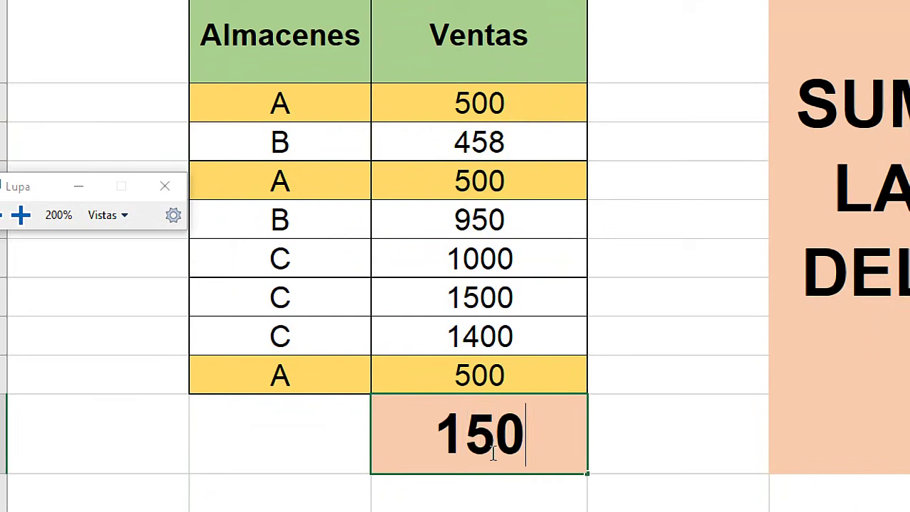
text(0)
key(Return)
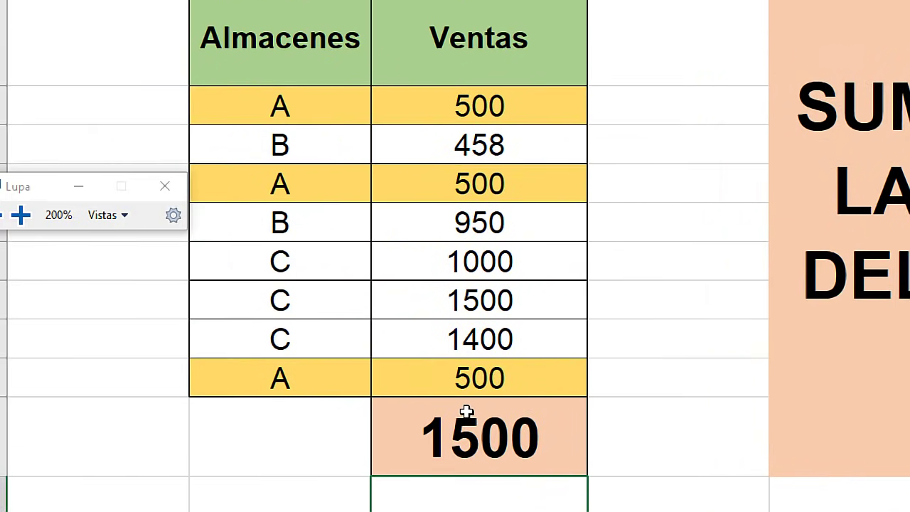
click(466, 412)
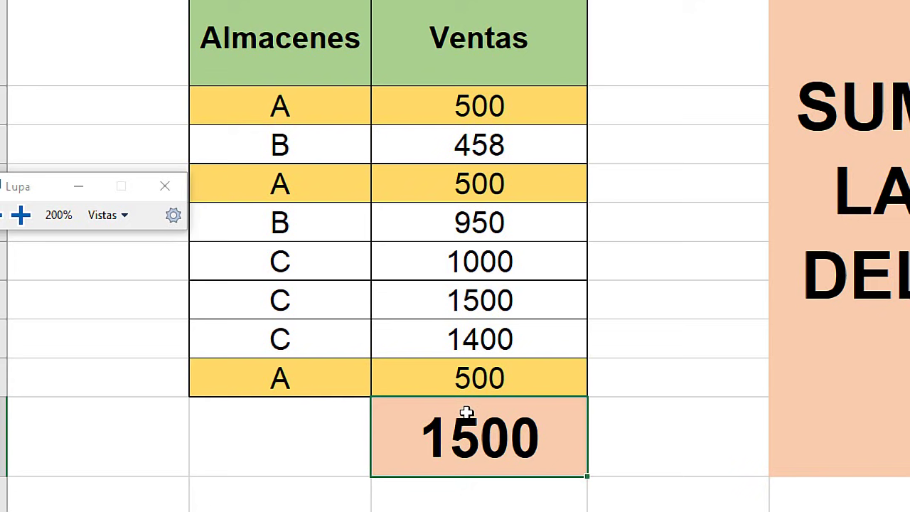
key(Delete)
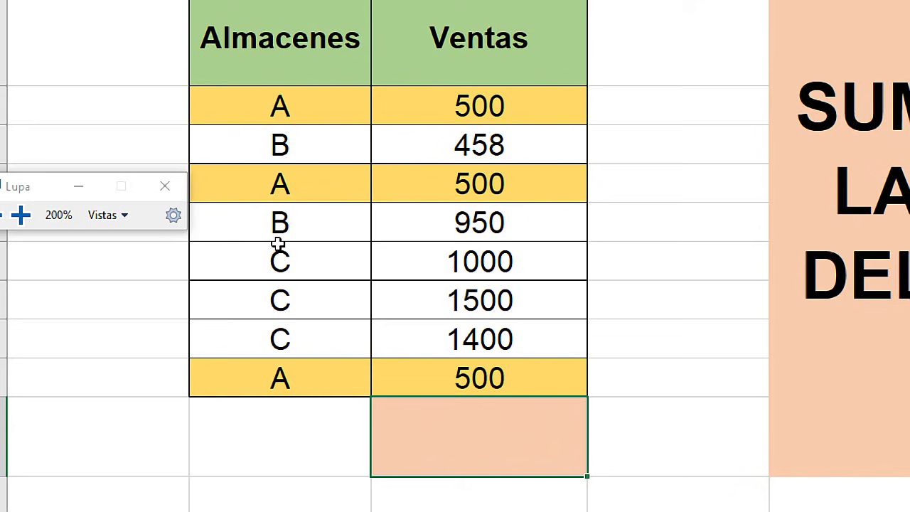
- Point out the warehouse A entries and start a SUMAR.SI formula in C12
click(288, 102)
click(285, 182)
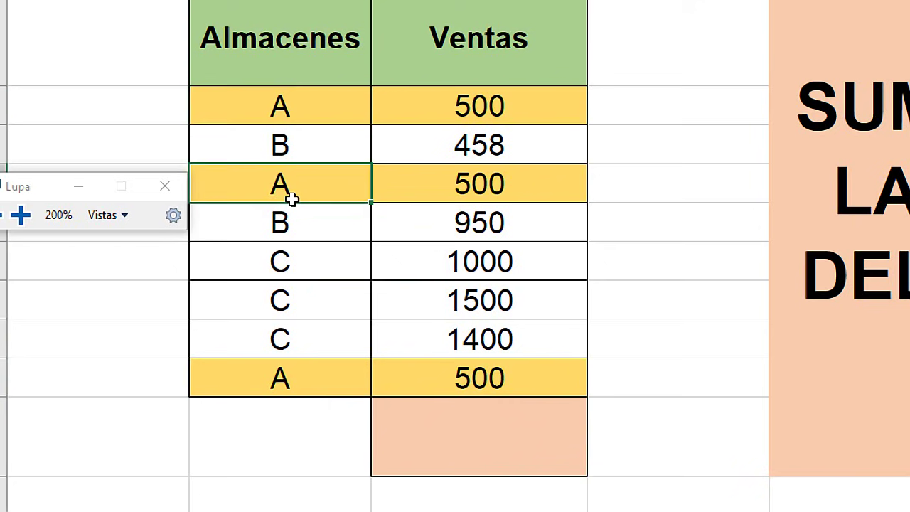
click(478, 463)
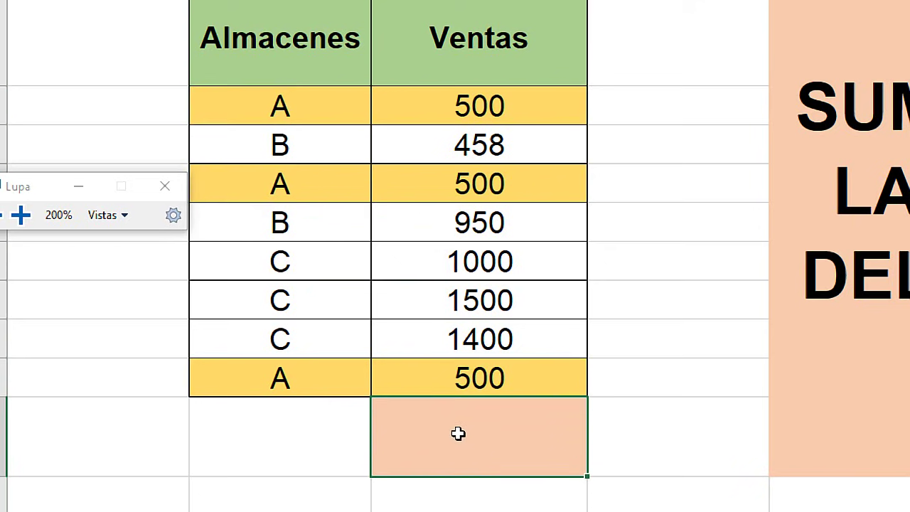
double_click(460, 434)
text(=SU)
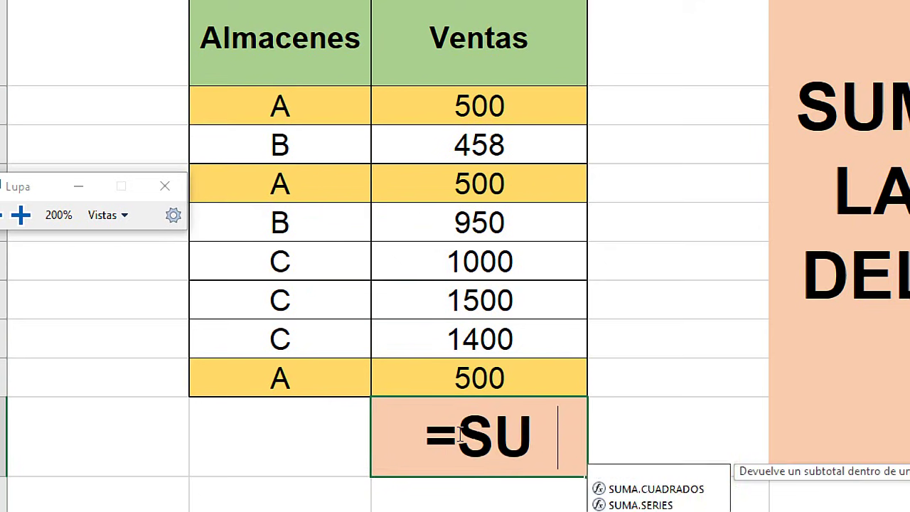
text(MAR)
key(Tab)
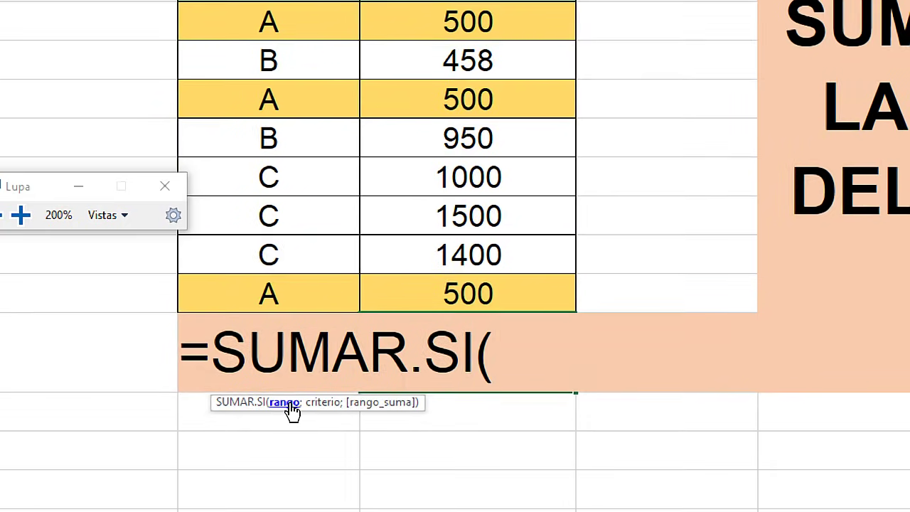
- Enter Almacenes B4:B11 as the range and "A" as the criterion
key(super+plus)
key(super+Escape)
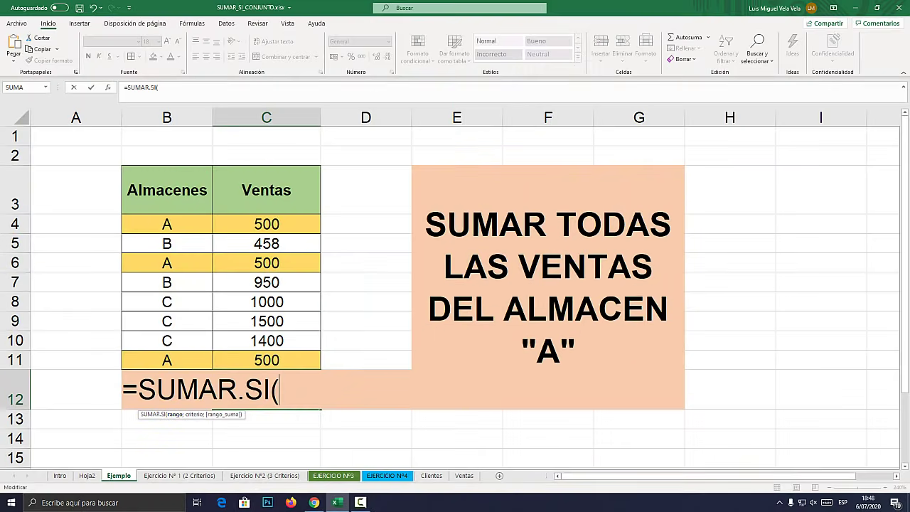
key(super+plus)
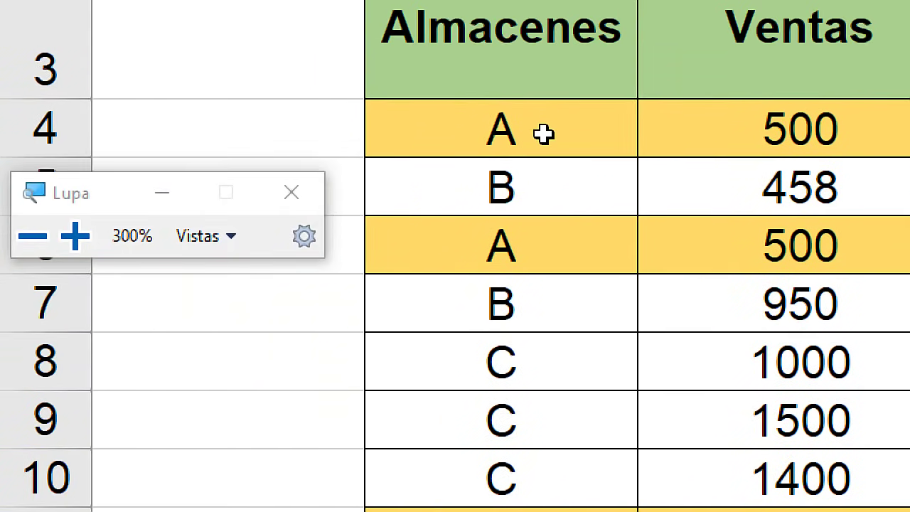
click(29, 237)
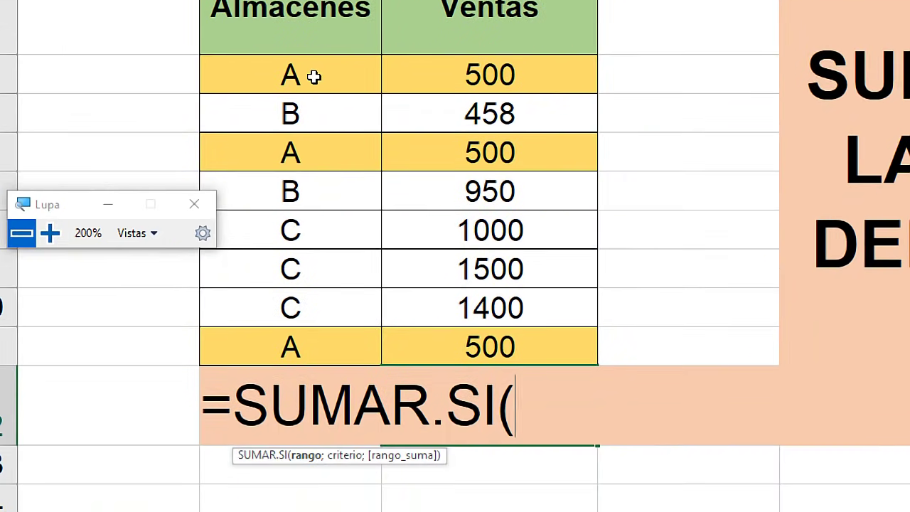
drag(310, 75, 331, 343)
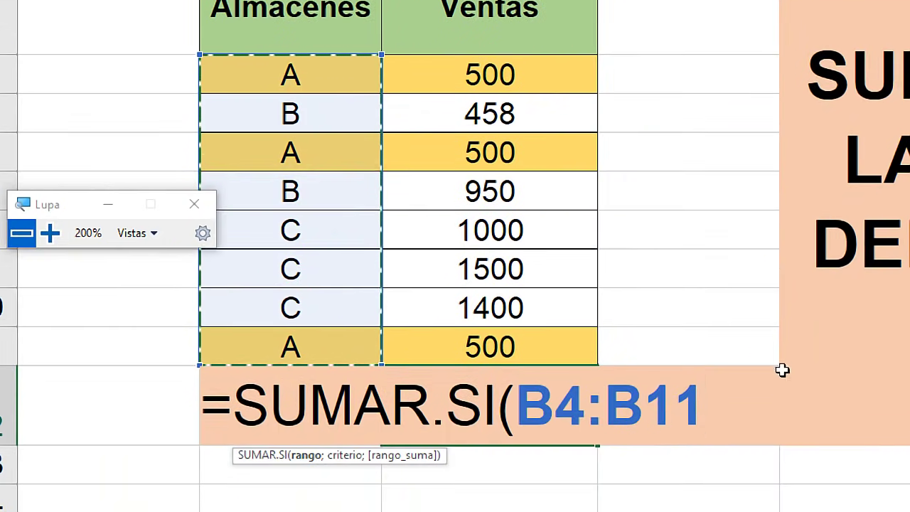
text(;)
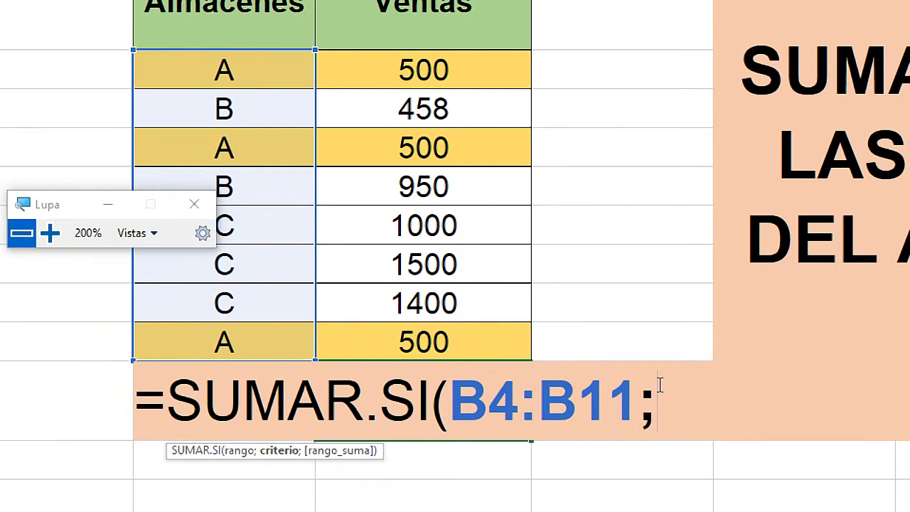
text(")
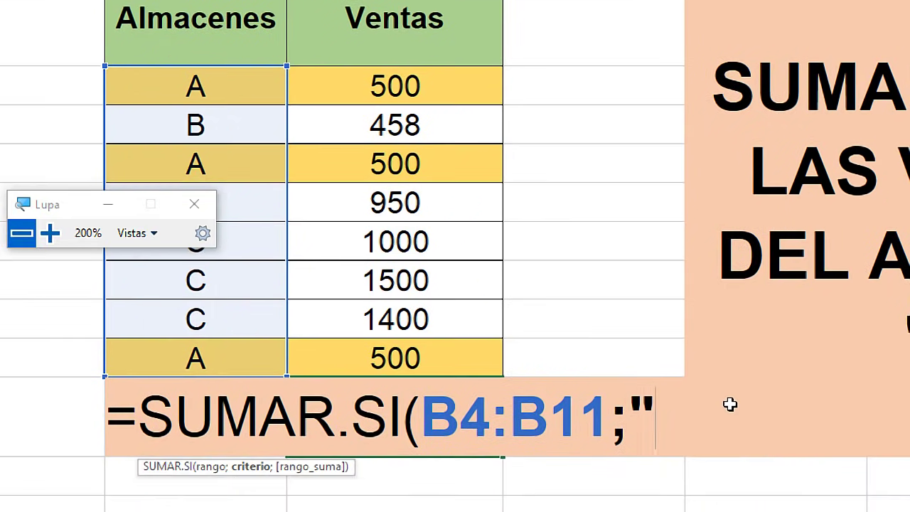
text(aLA)
key(BackSpace)
key(BackSpace)
key(BackSpace)
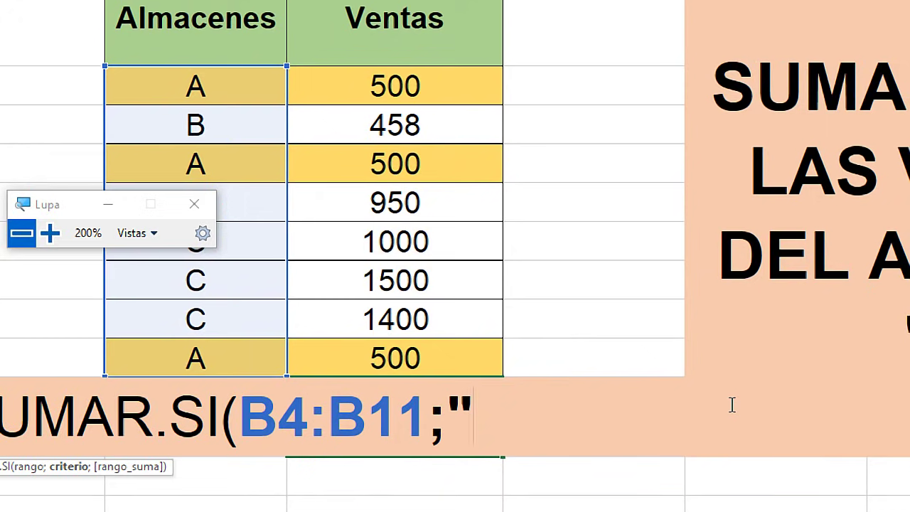
text(A)
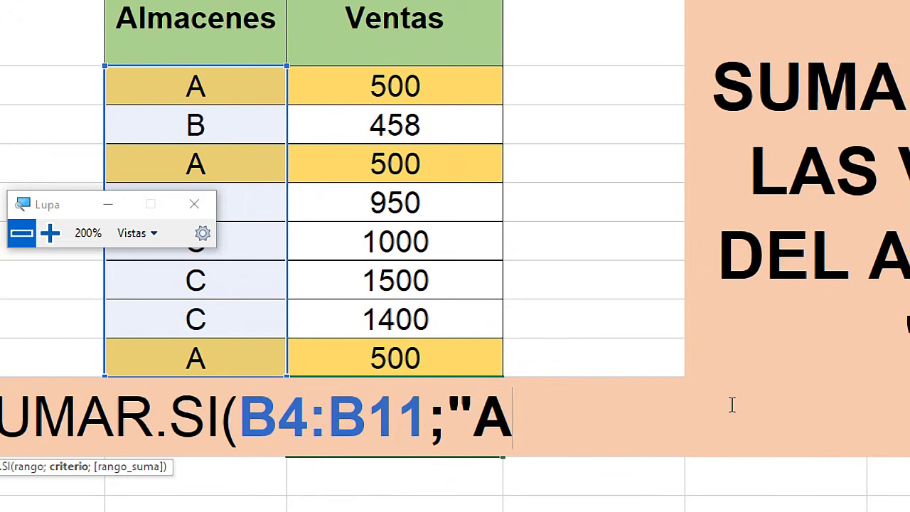
text(")
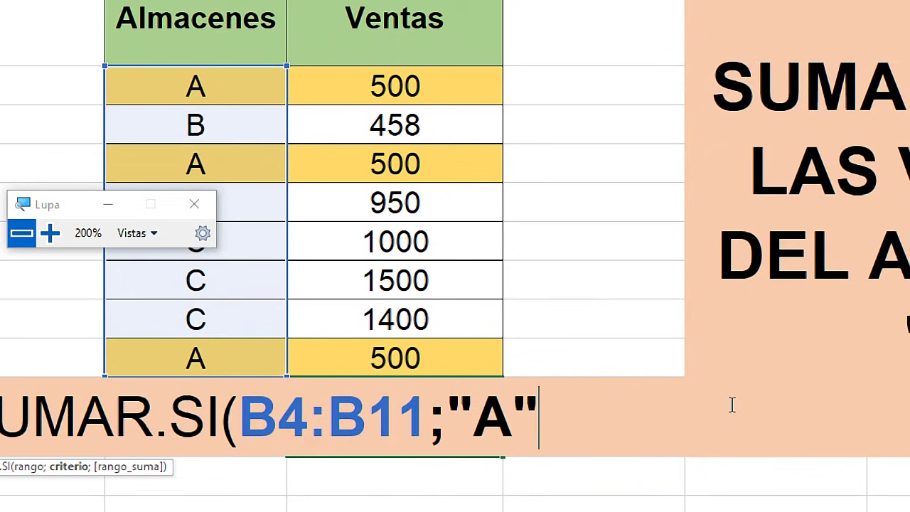
text(;)
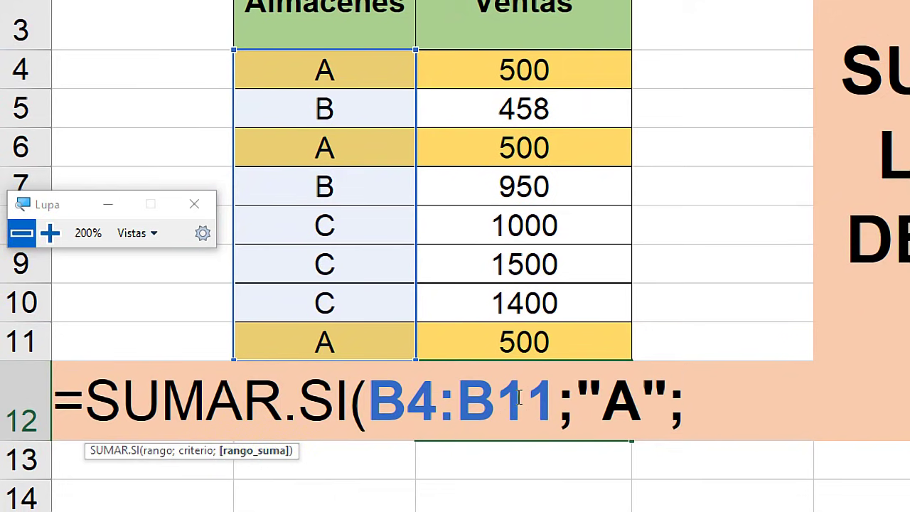
- Add Ventas C4:C11 as the sum range and close the formula, returning 1500
drag(368, 398, 668, 398)
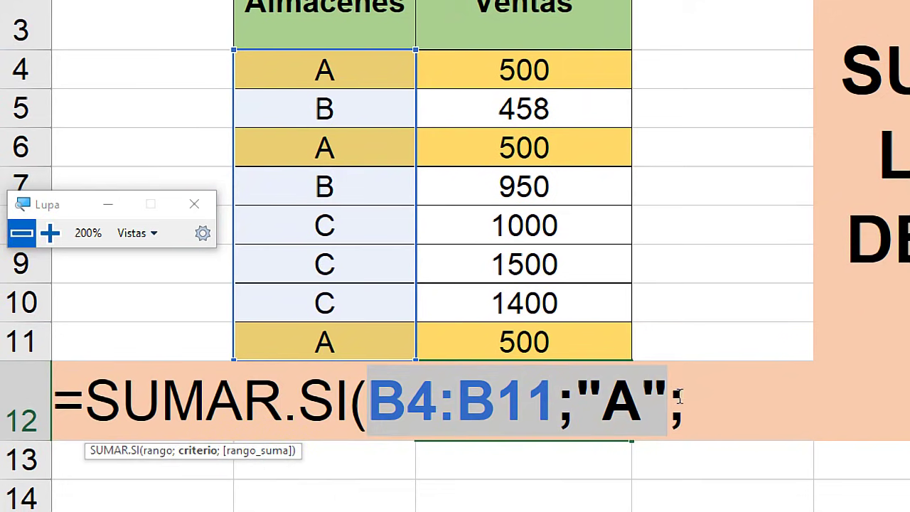
click(695, 403)
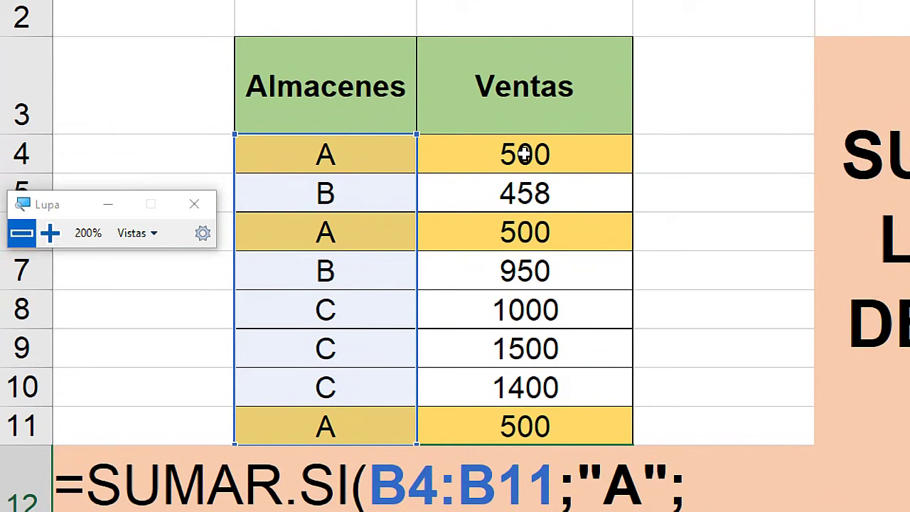
drag(524, 151, 519, 425)
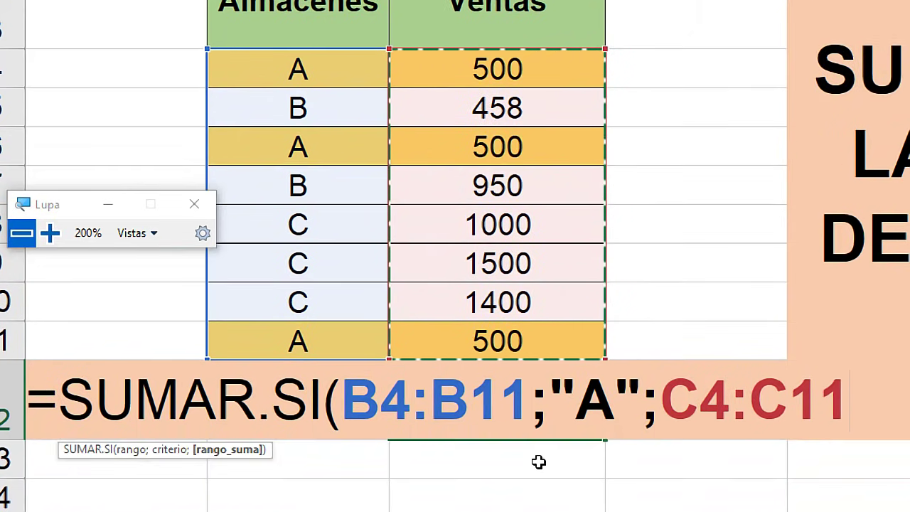
drag(616, 399, 575, 400)
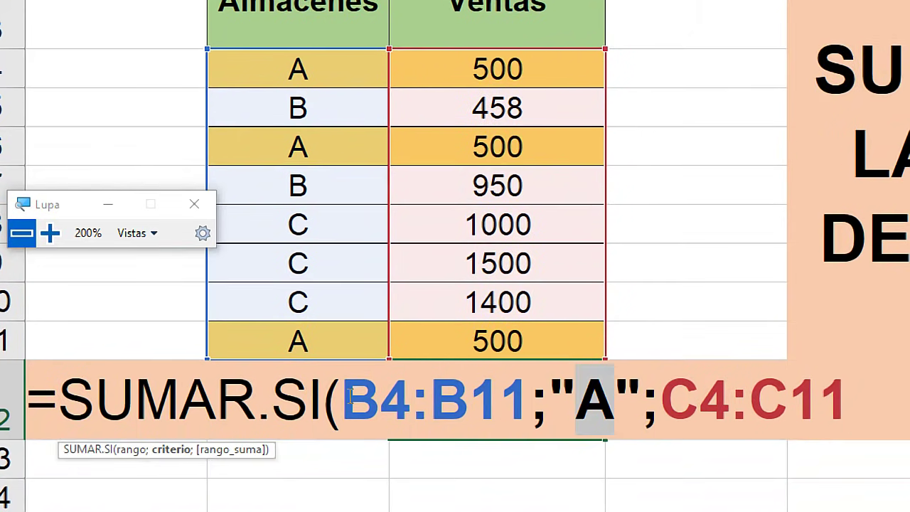
drag(342, 400, 531, 400)
drag(613, 400, 576, 400)
click(820, 395)
text())
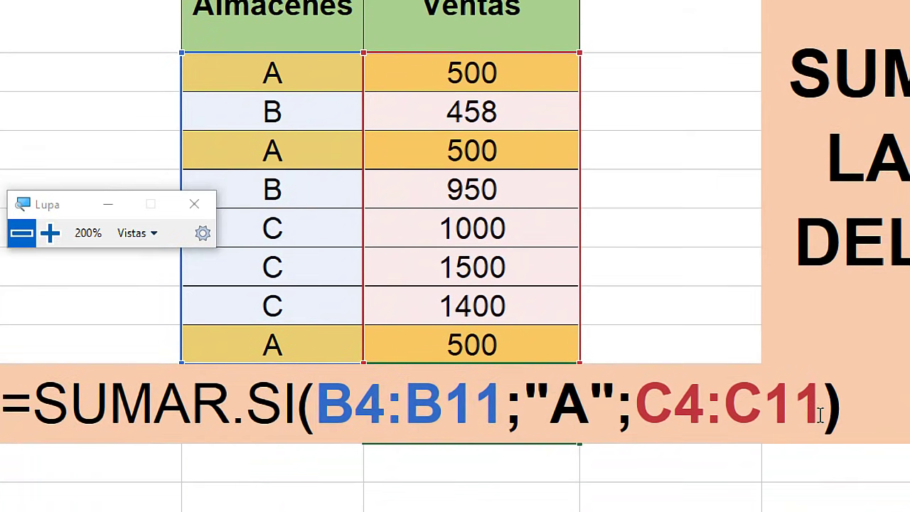
key(Return)
key(super+Escape)
key(Up)
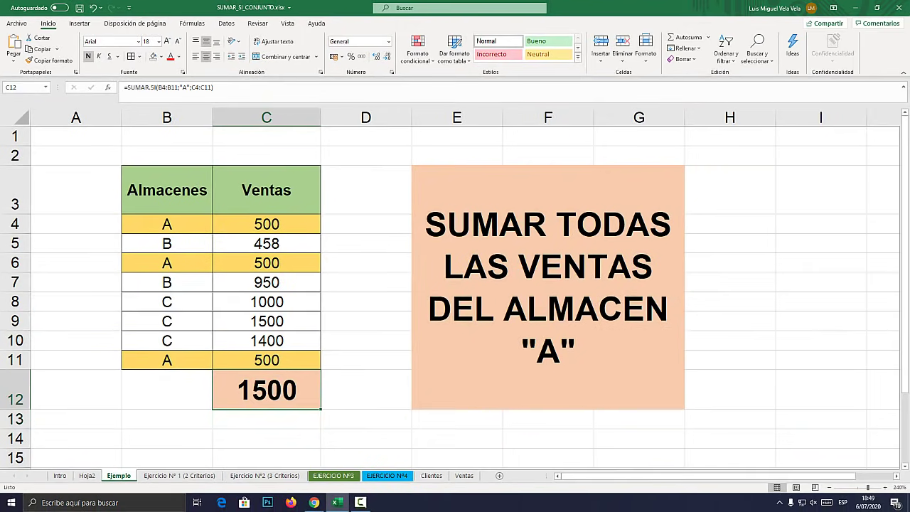
click(171, 296)
key(super+plus)
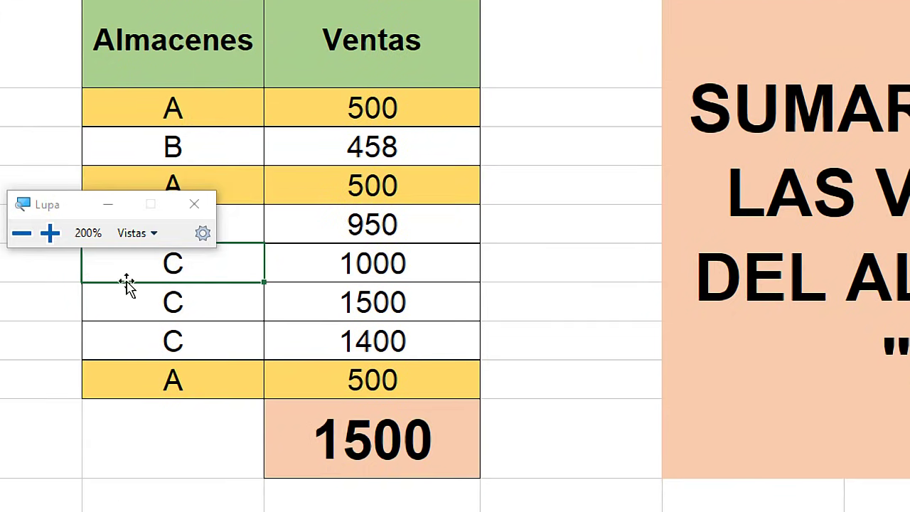
text(A)
key(Return)
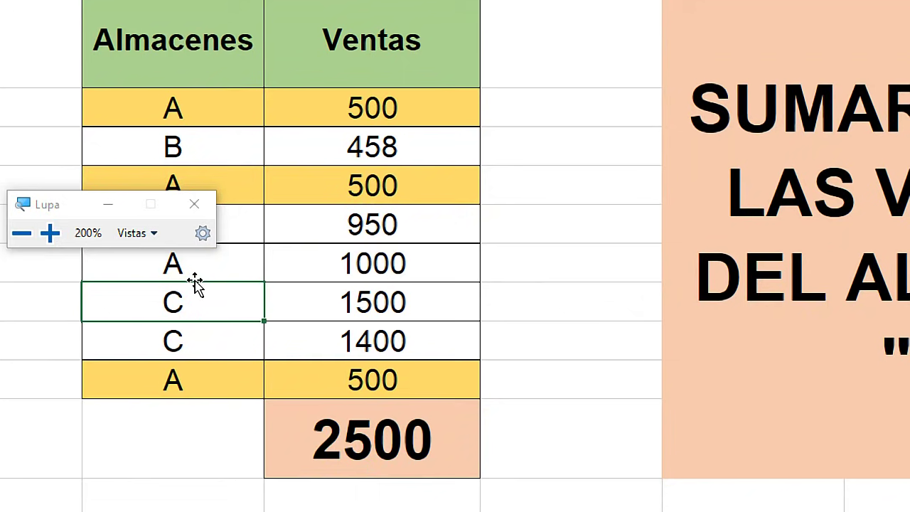
key(super+Escape)
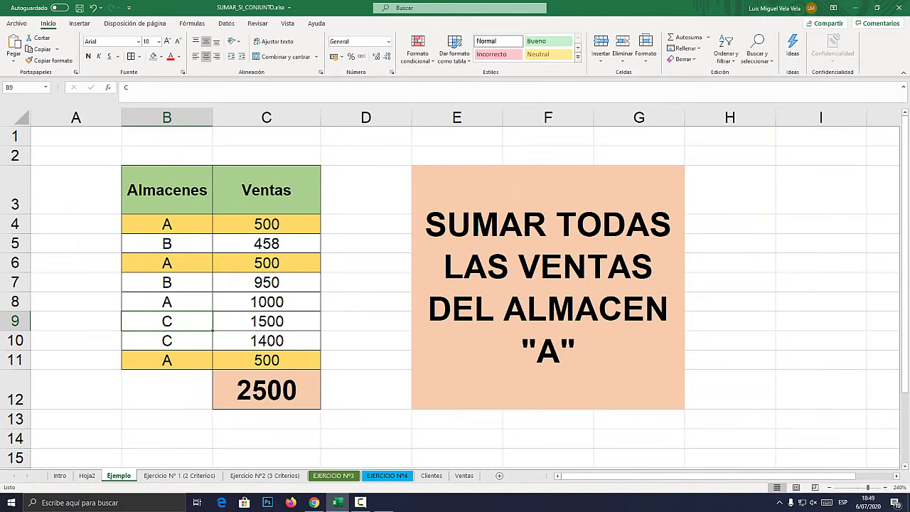
key(super+plus)
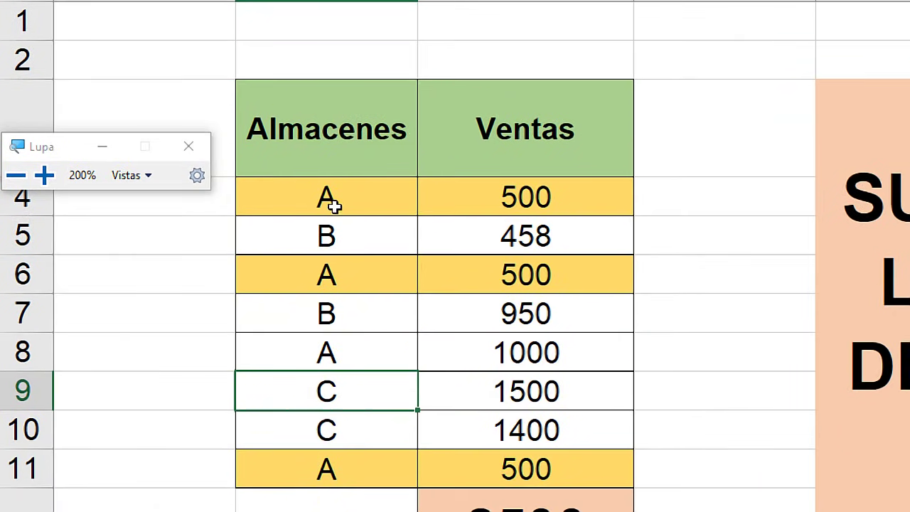
click(332, 199)
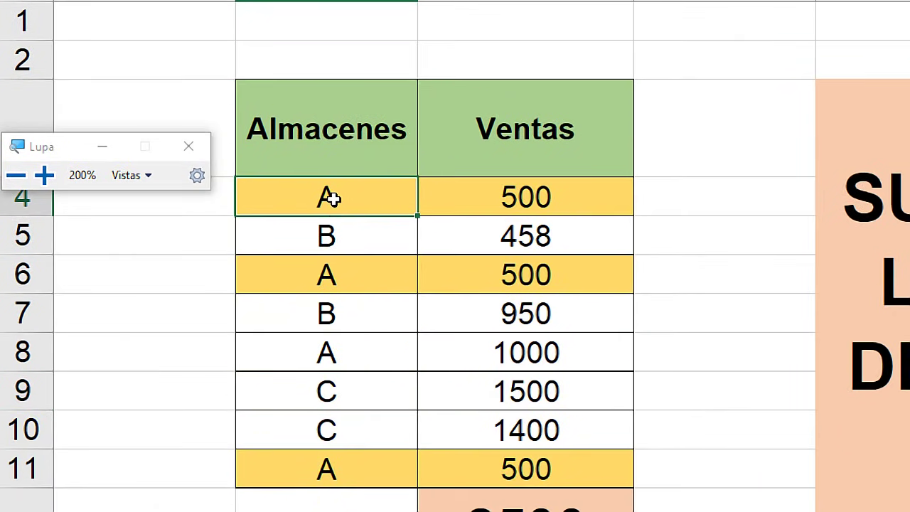
click(331, 271)
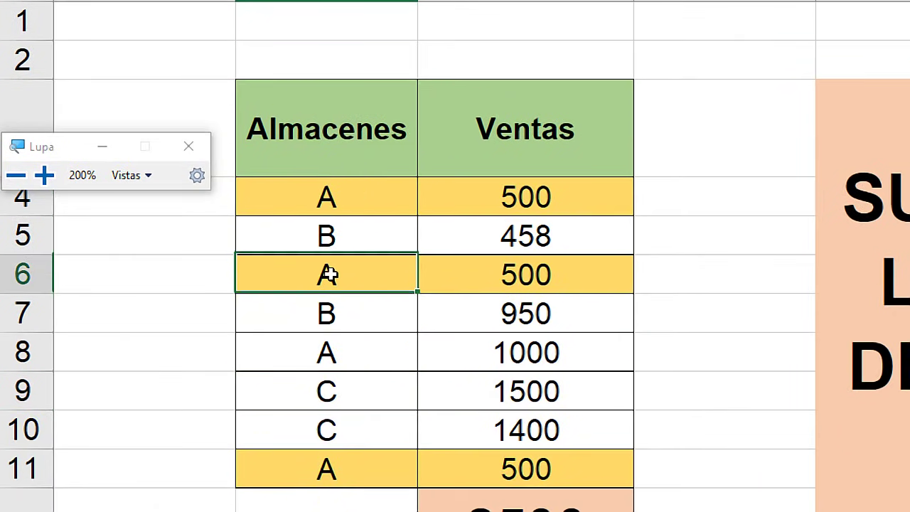
click(355, 186)
click(356, 269)
click(341, 346)
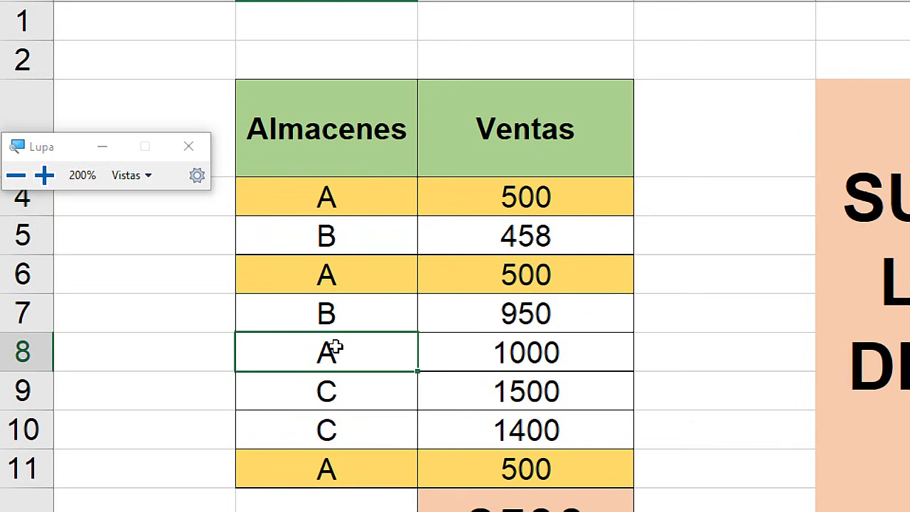
double_click(334, 347)
key(BackSpace)
text(C)
key(Return)
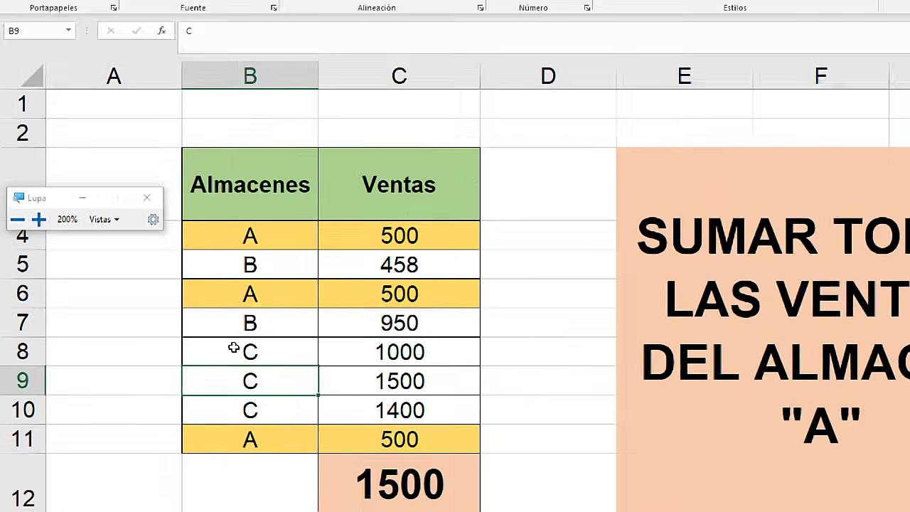
key(super+Escape)
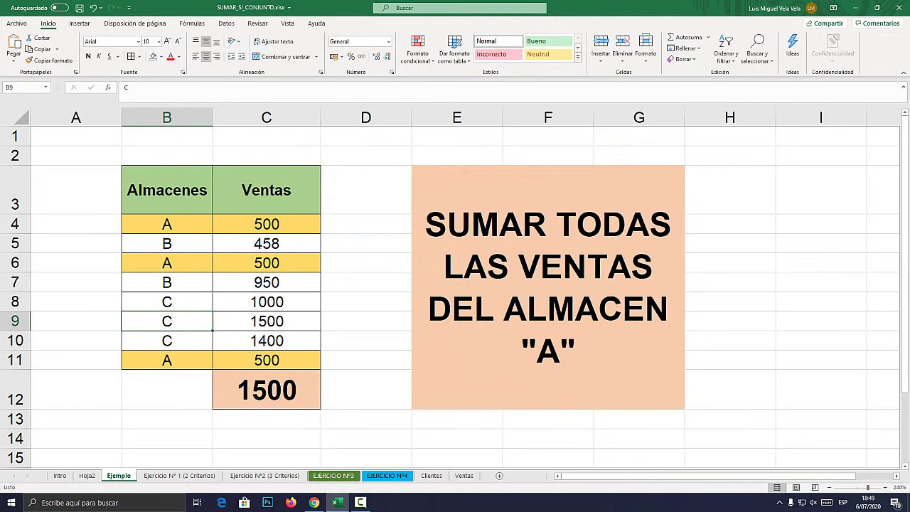
- Switch to the Ejercicio N° 1 (2 Criterios) sheet and select the yellow statement box
key(ctrl+Page_Down)
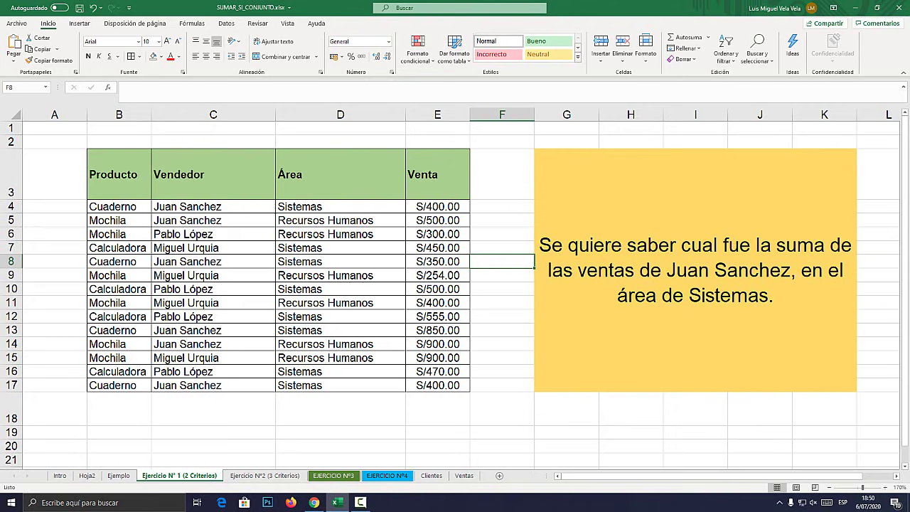
click(695, 334)
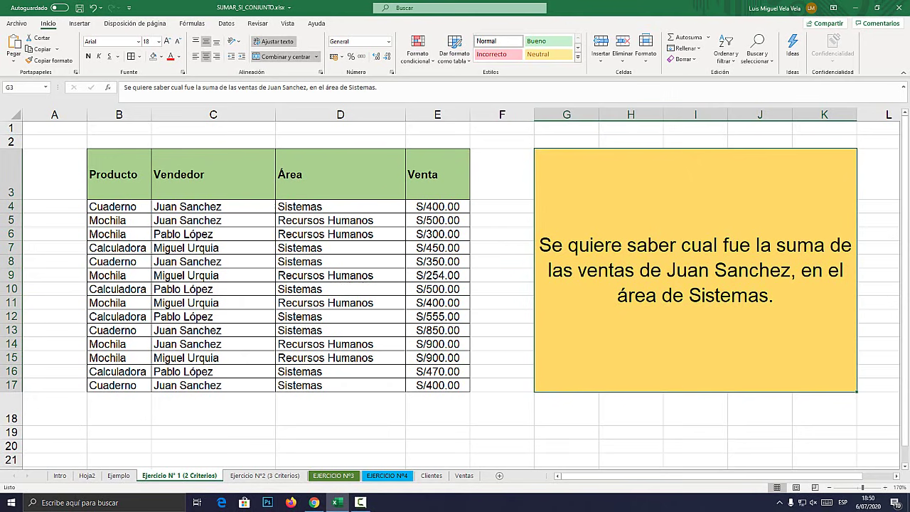
double_click(685, 270)
drag(654, 270, 778, 270)
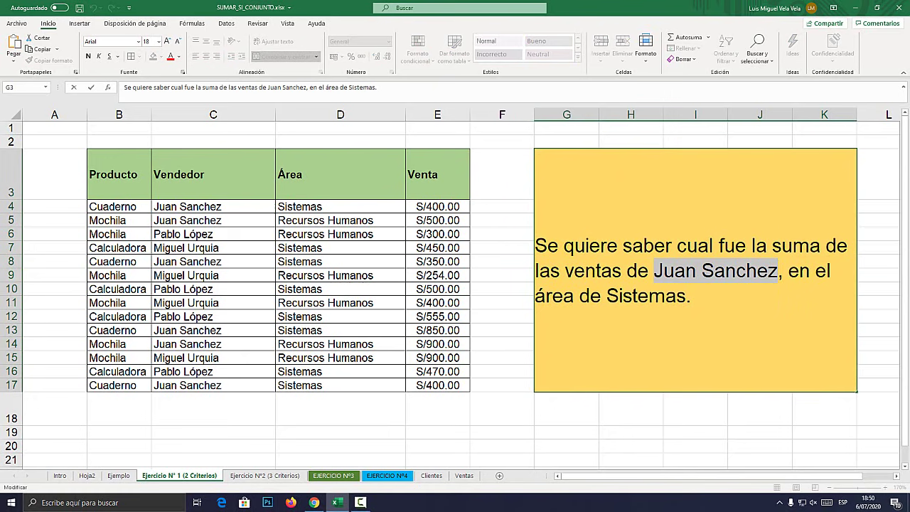
drag(691, 296, 544, 296)
click(502, 317)
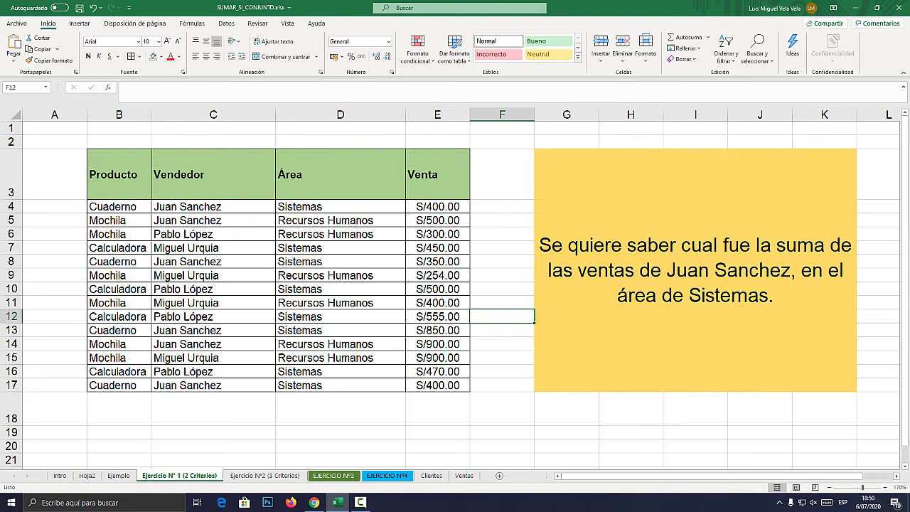
key(super+plus)
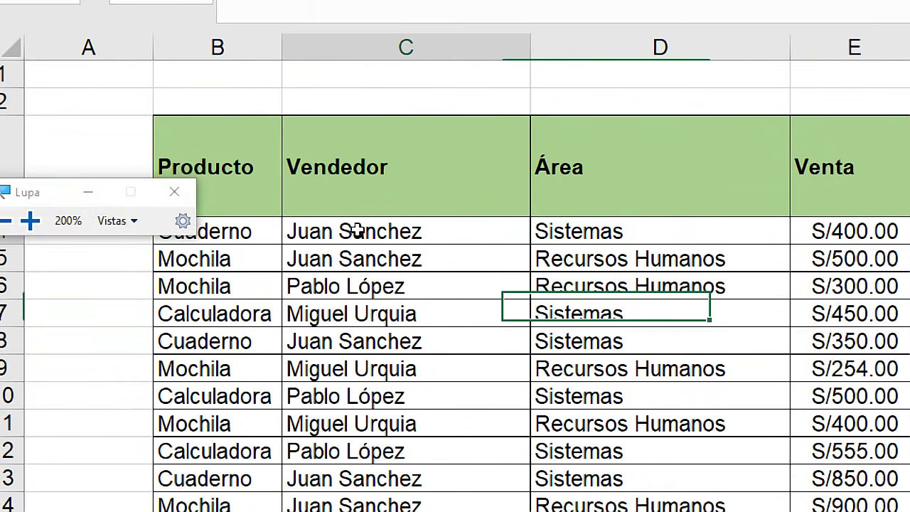
click(358, 229)
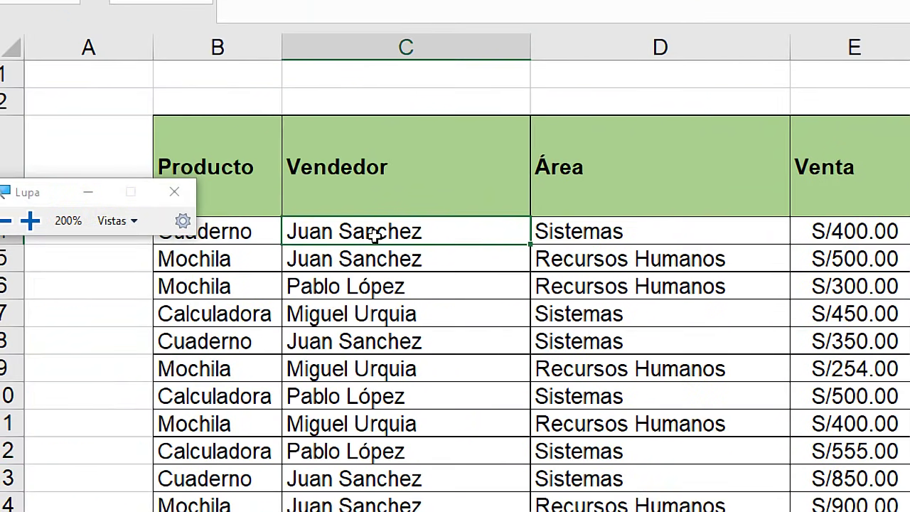
click(569, 227)
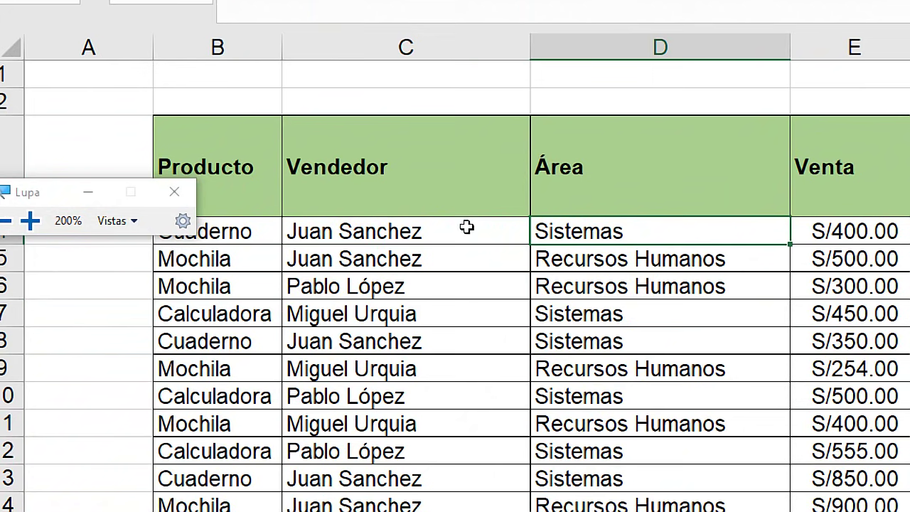
key(super+Escape)
key(ctrl+Left)
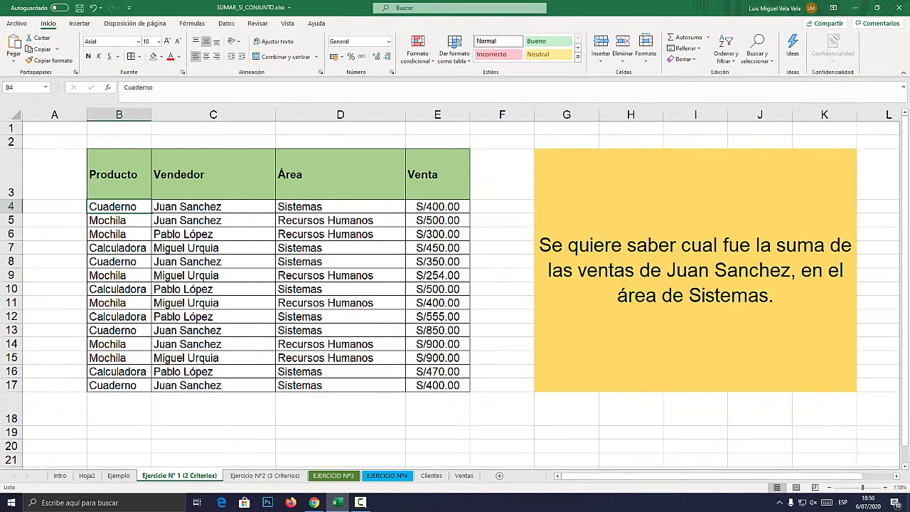
key(shift+Right)
key(shift+Right)
key(shift+Right)
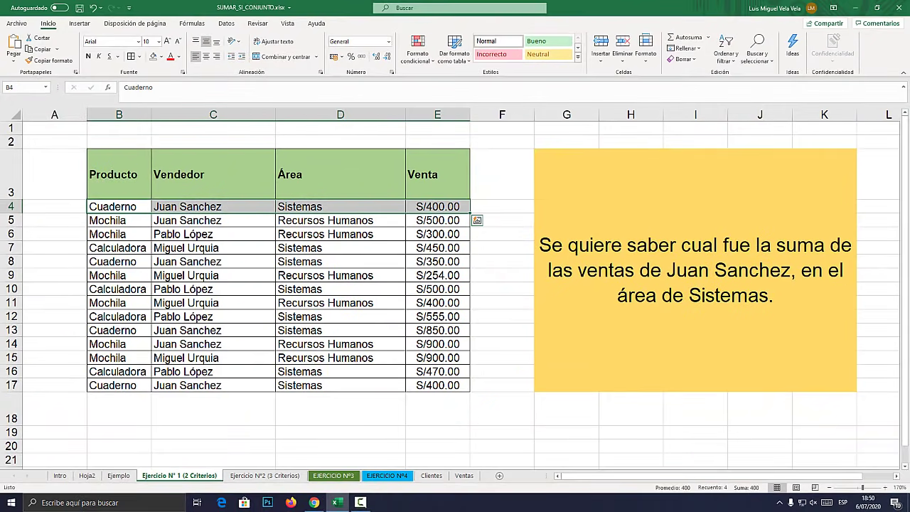
click(654, 270)
drag(654, 270, 778, 270)
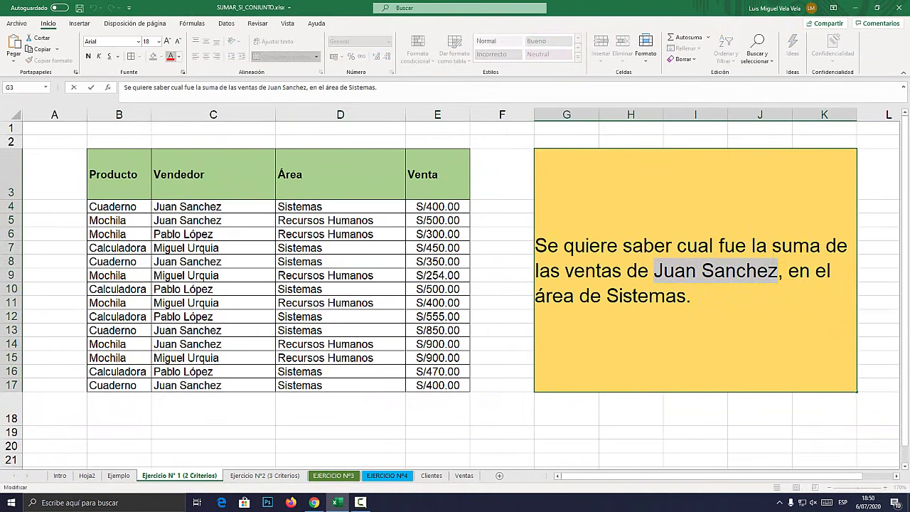
- Color the seller's name light blue and enlarge it three font sizes
click(178, 56)
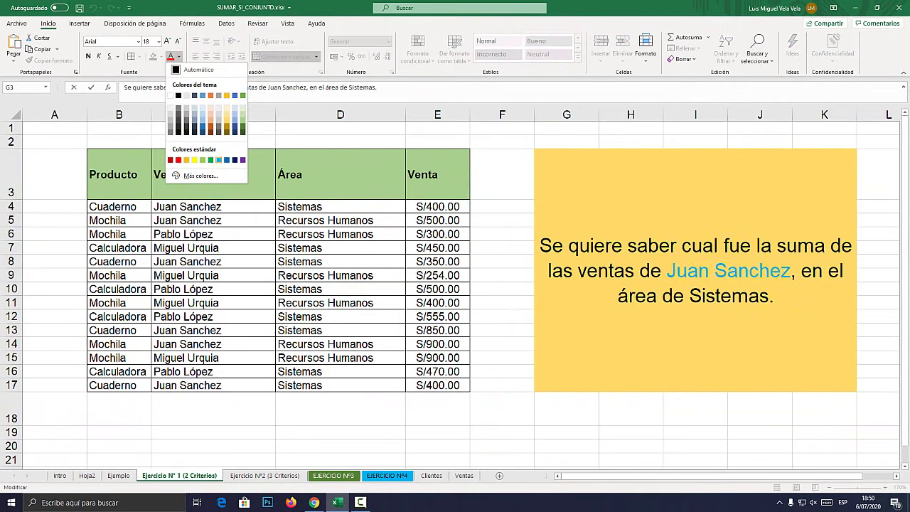
click(218, 159)
click(166, 41)
click(166, 40)
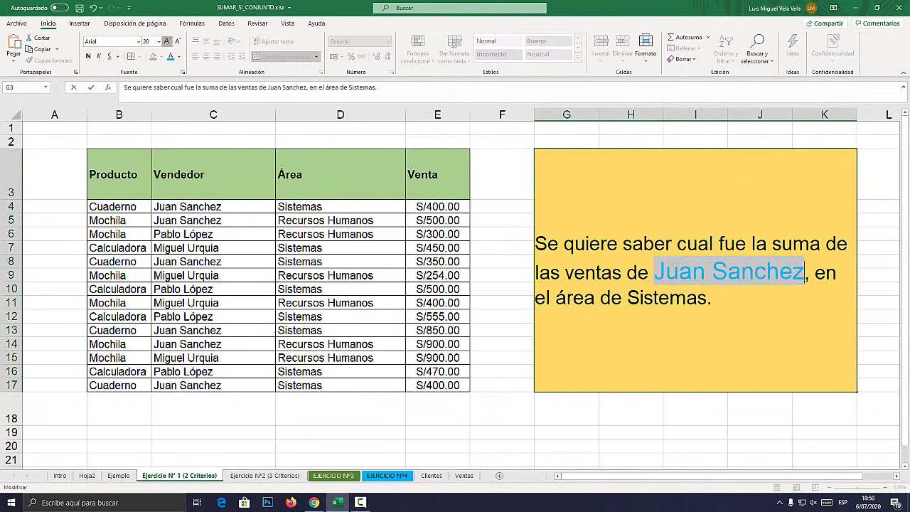
click(167, 41)
click(166, 40)
click(166, 41)
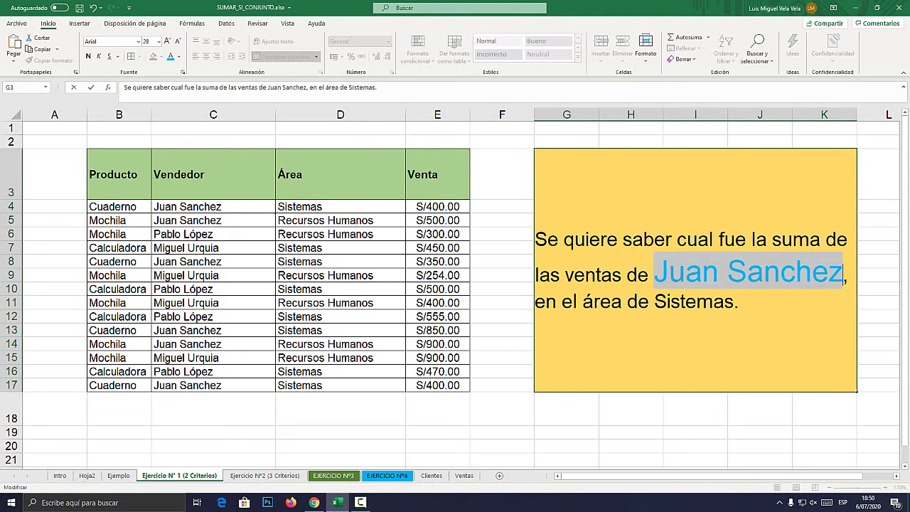
click(726, 272)
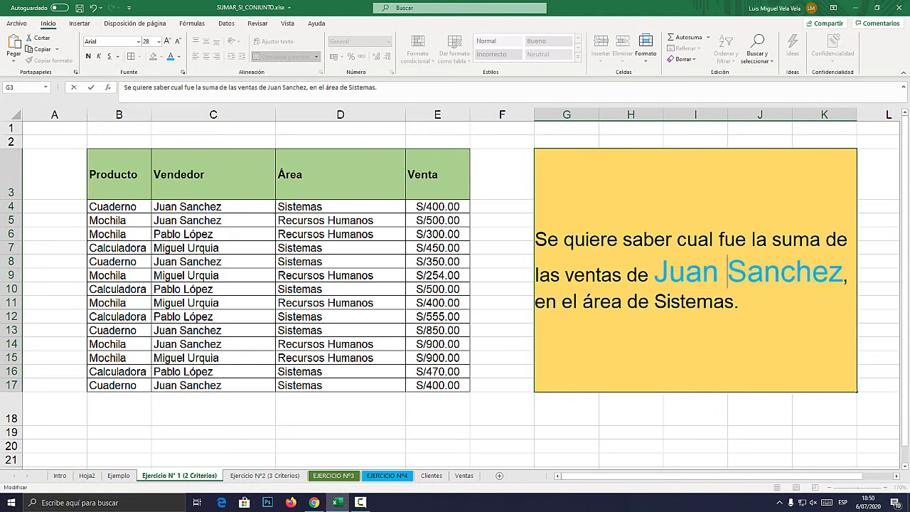
- Make Sistemas light blue and three sizes larger, then compare both enlarged words
drag(734, 302, 648, 301)
click(171, 56)
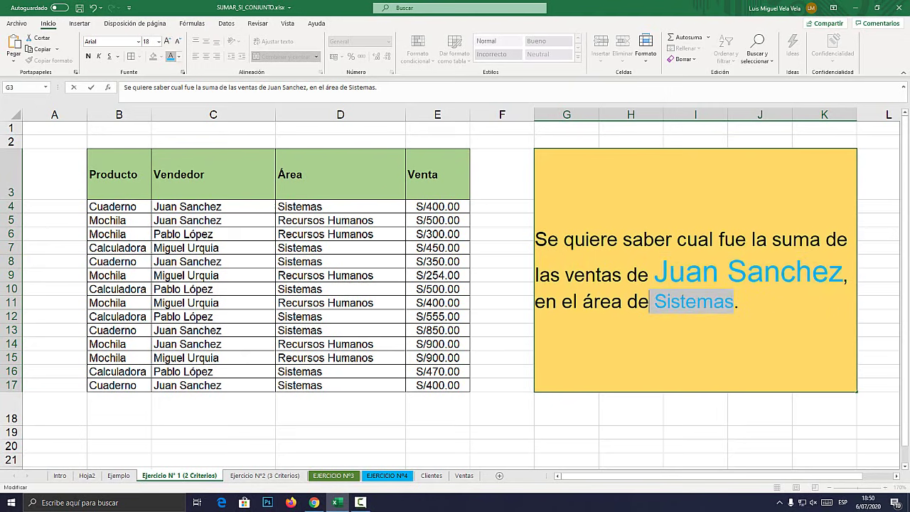
click(167, 40)
click(167, 40)
click(166, 40)
click(166, 40)
click(166, 40)
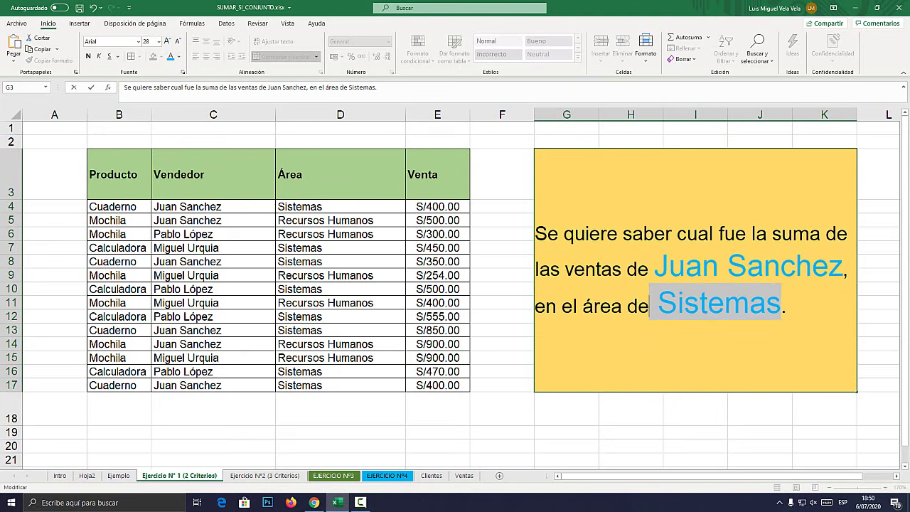
click(630, 409)
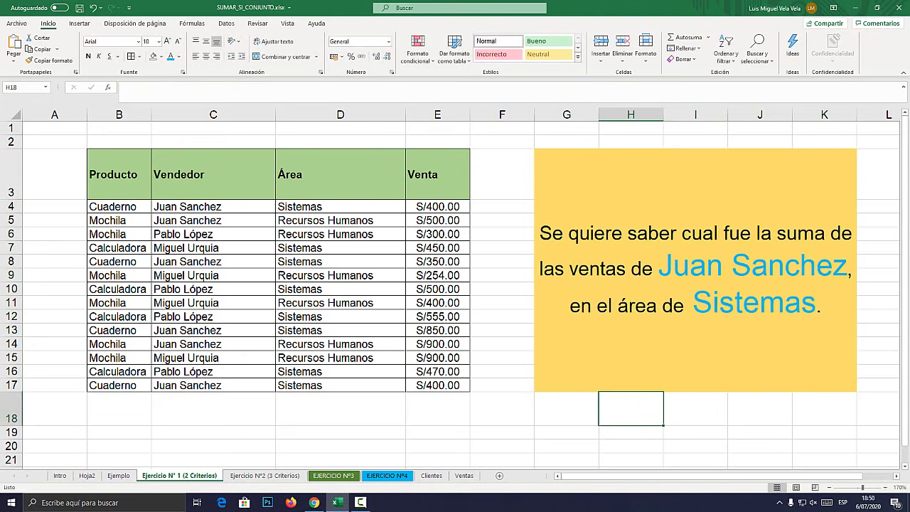
drag(654, 266, 843, 269)
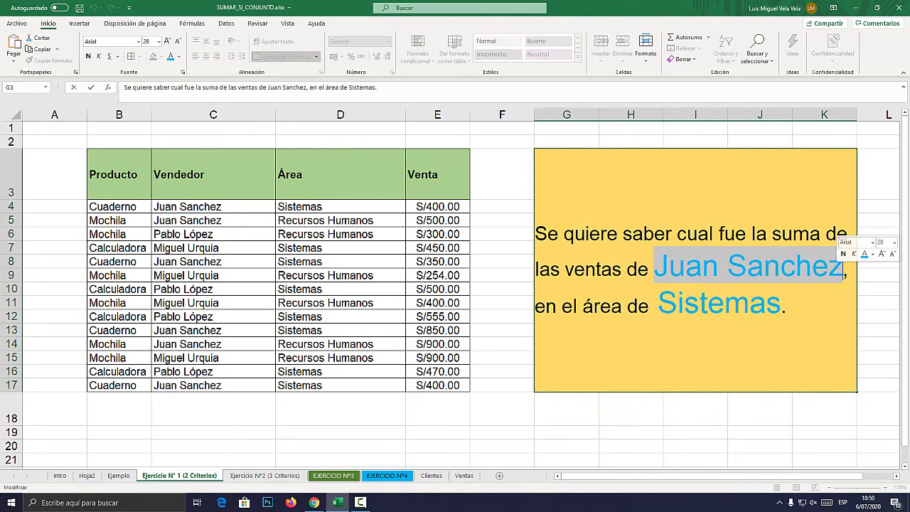
drag(659, 303, 781, 304)
click(566, 408)
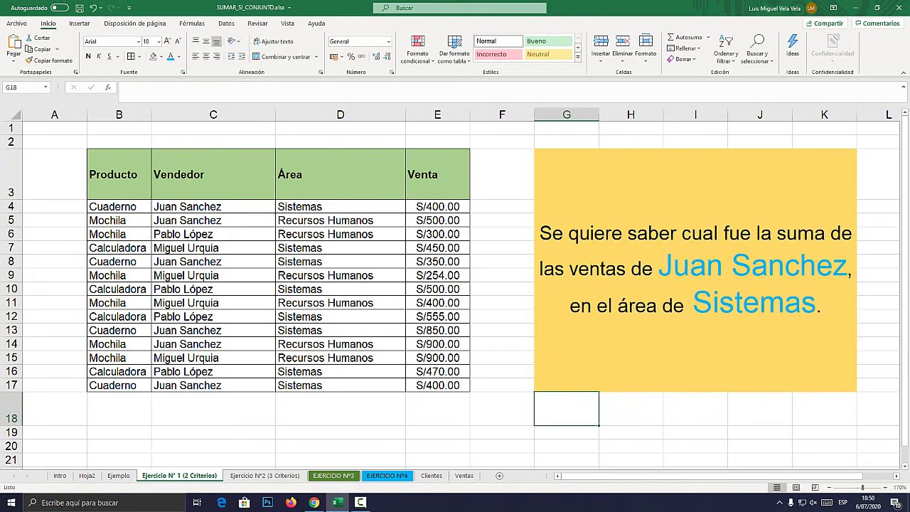
key(super+plus)
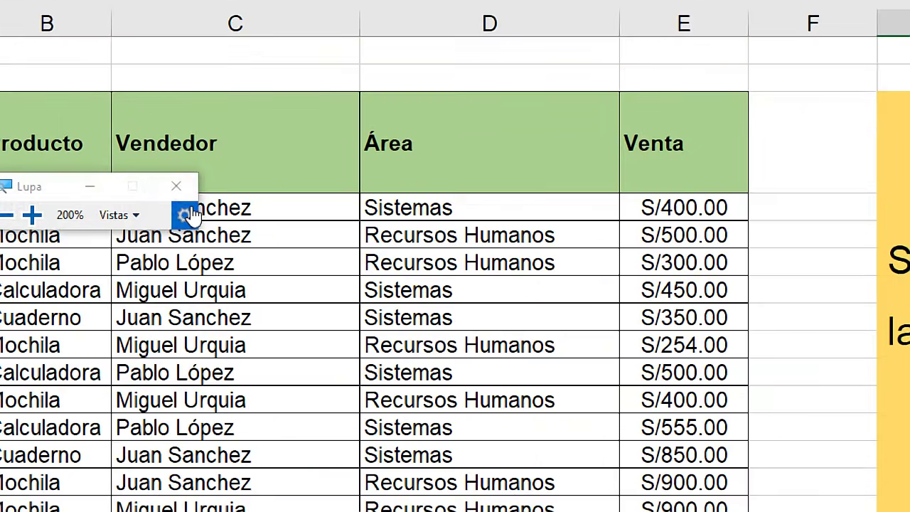
click(192, 206)
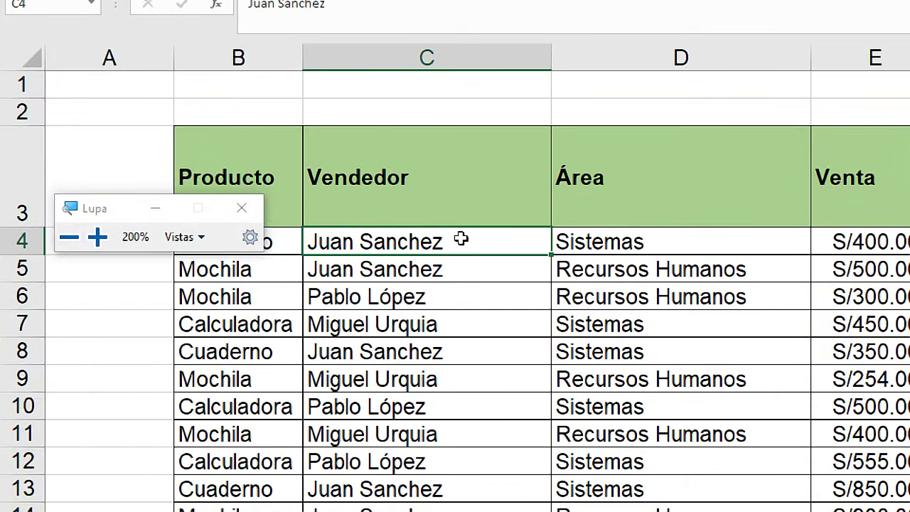
click(595, 237)
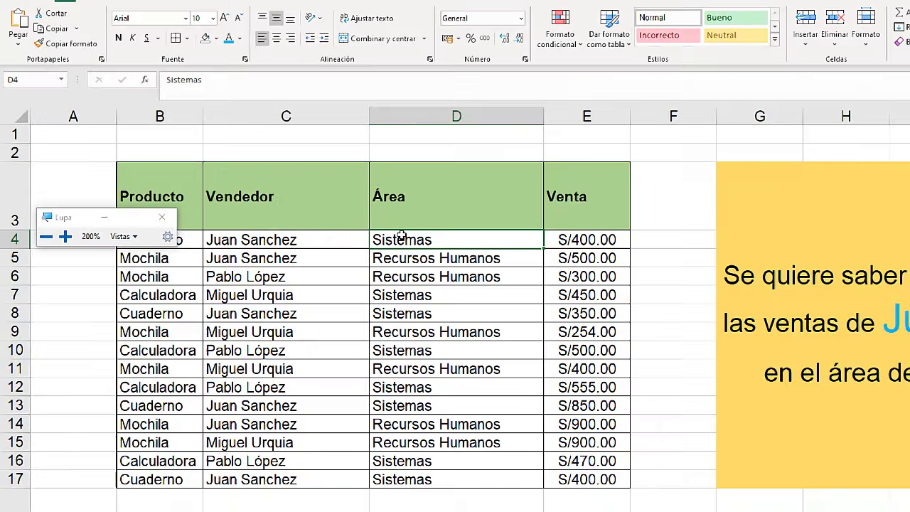
key(super+Escape)
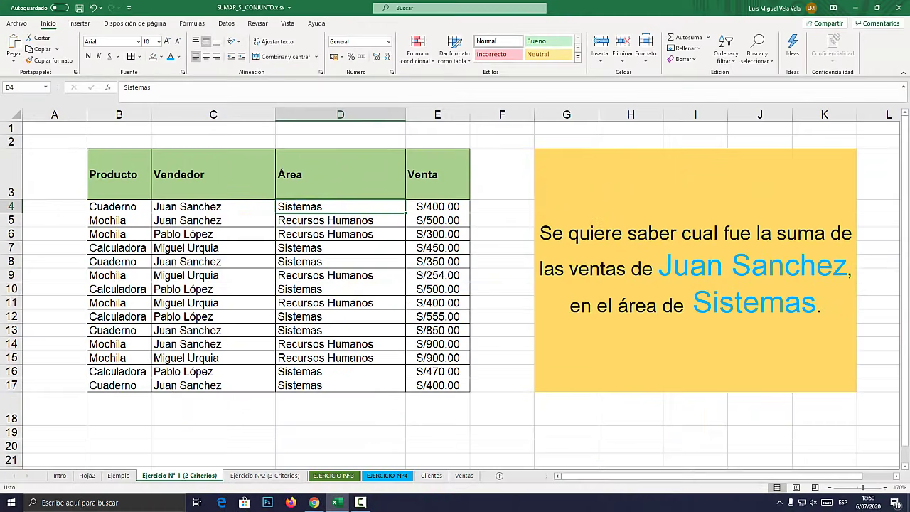
drag(114, 206, 467, 206)
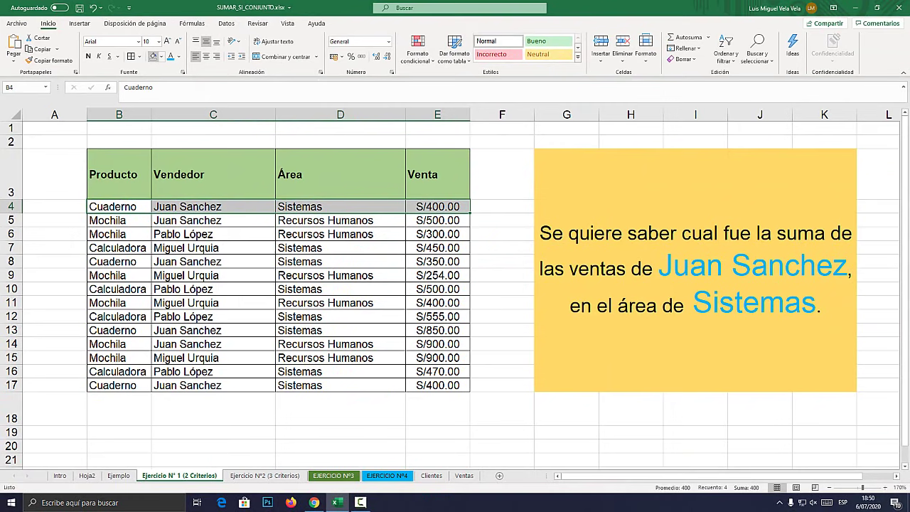
click(161, 56)
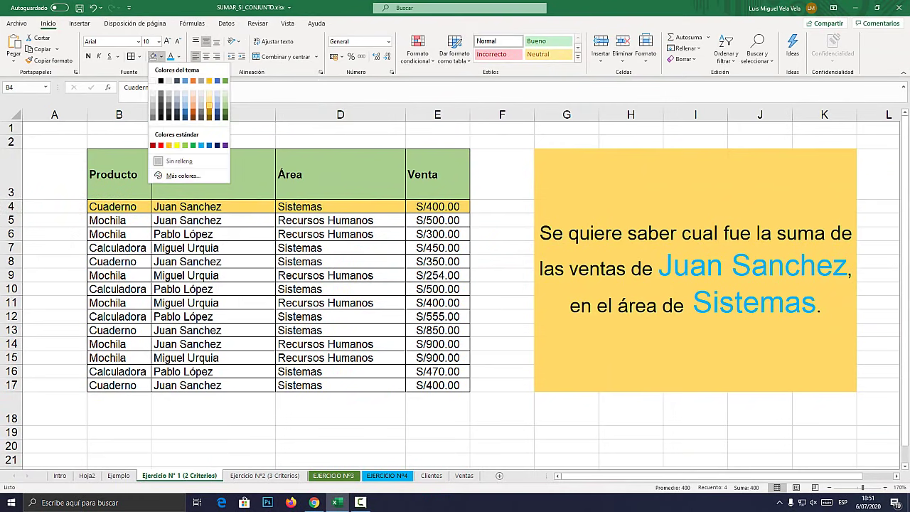
click(209, 105)
click(213, 248)
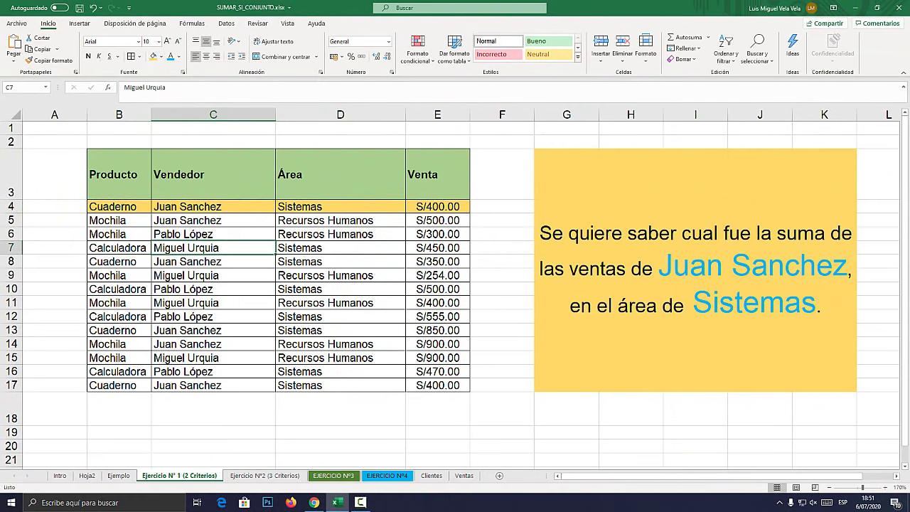
drag(213, 220, 340, 220)
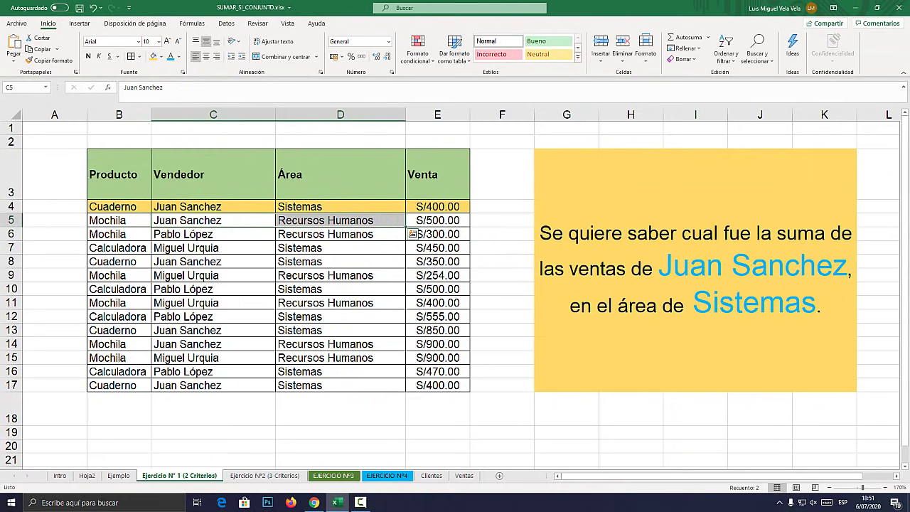
drag(437, 262, 113, 262)
click(152, 56)
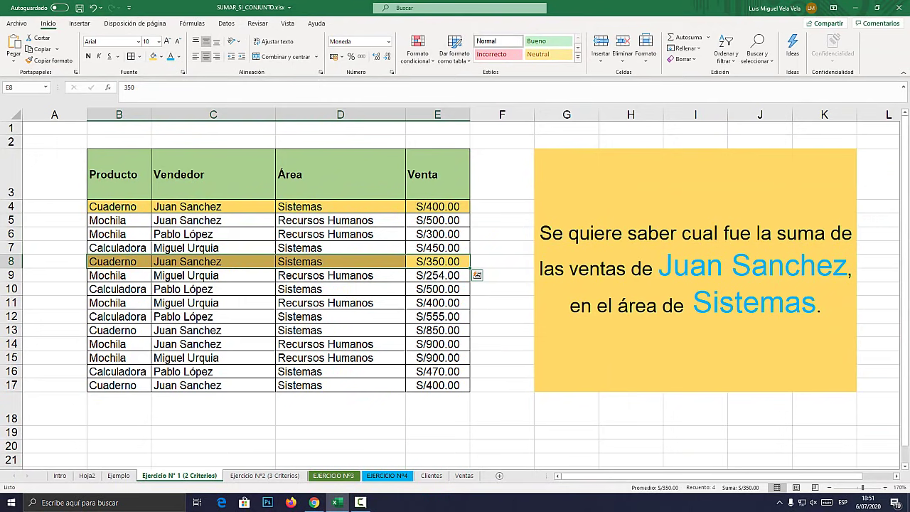
drag(437, 330, 114, 330)
click(153, 56)
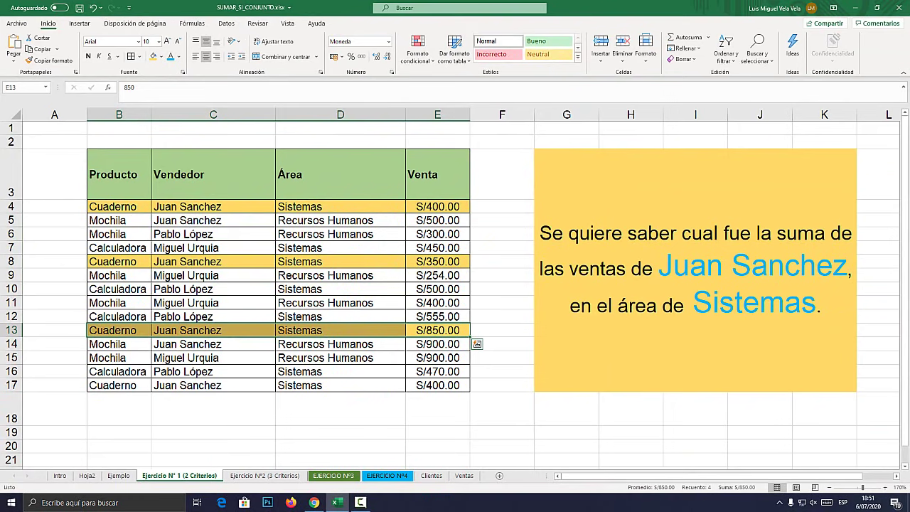
click(187, 384)
click(300, 384)
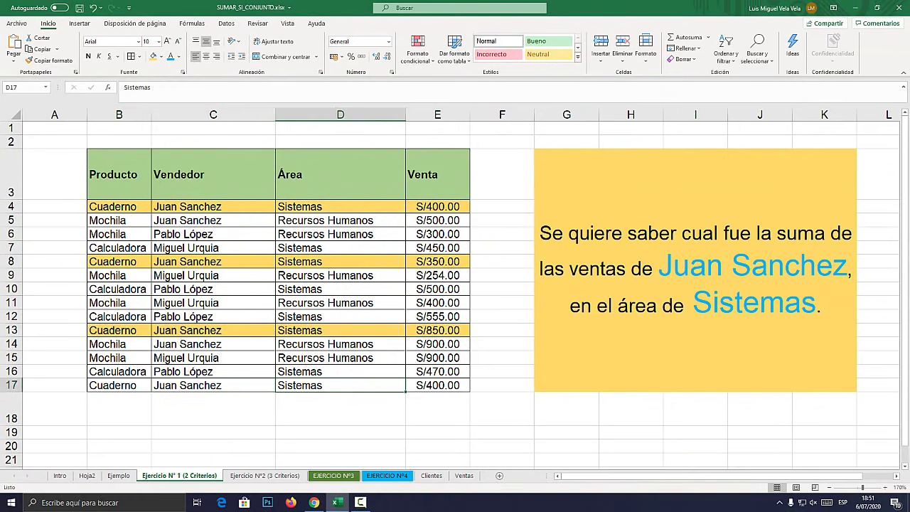
drag(437, 384, 114, 384)
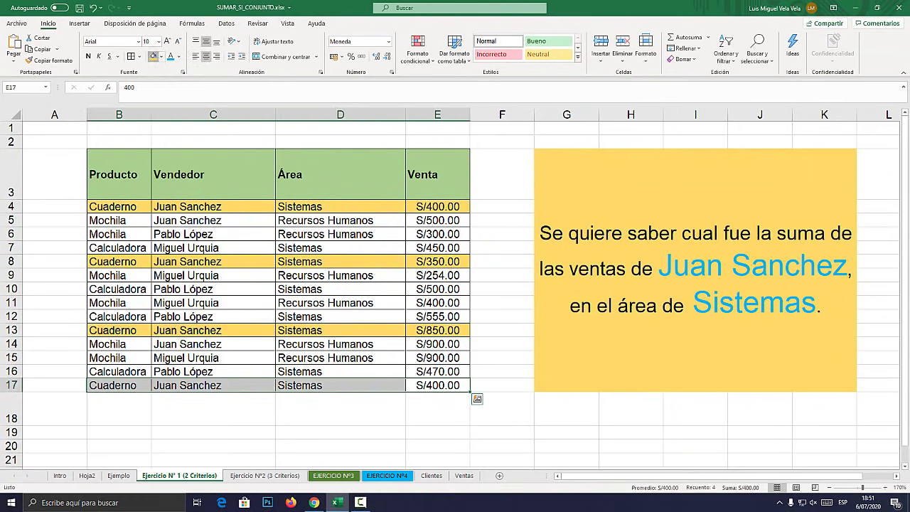
click(153, 56)
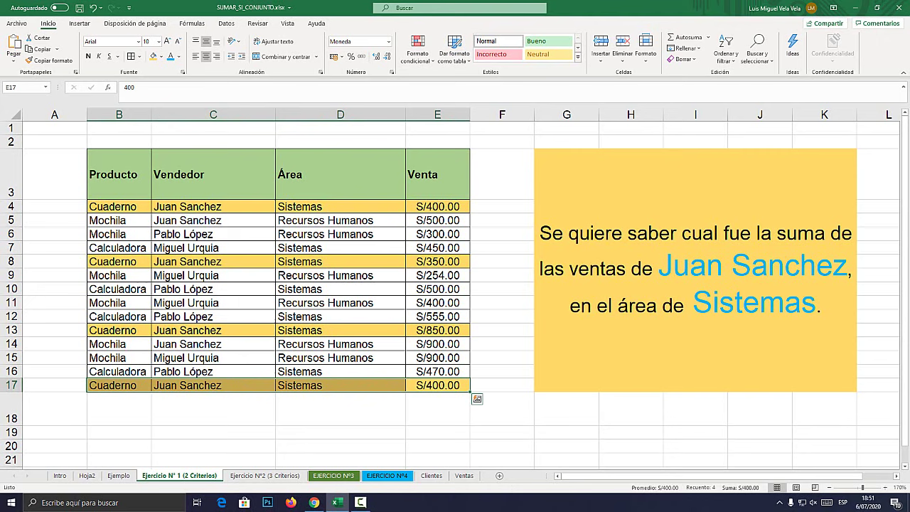
key(super+plus)
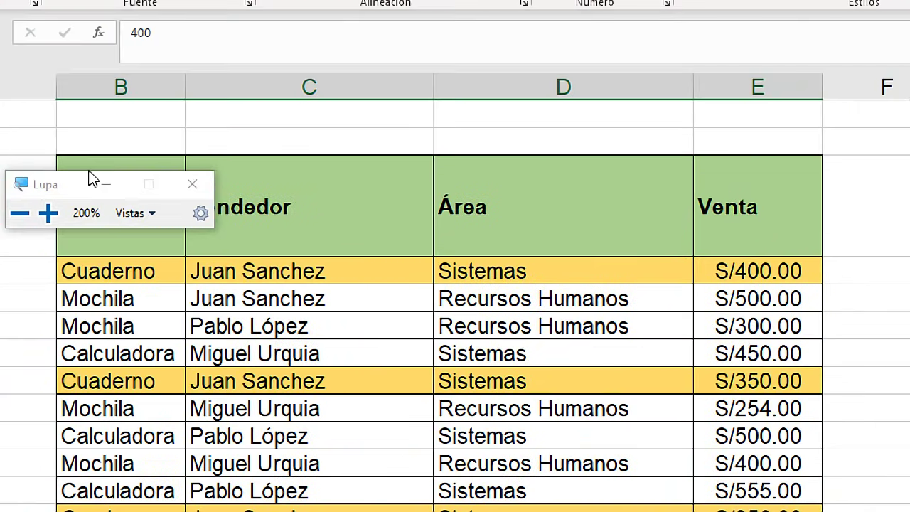
click(215, 221)
click(451, 298)
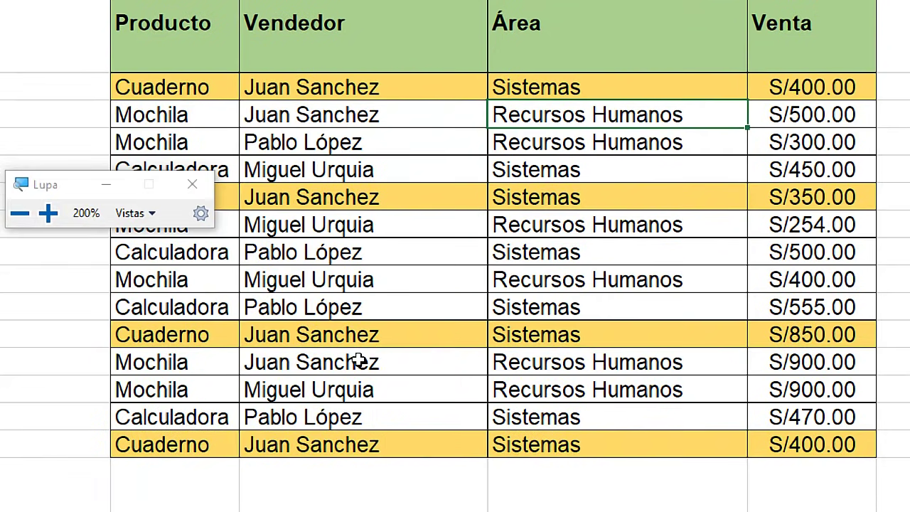
click(356, 360)
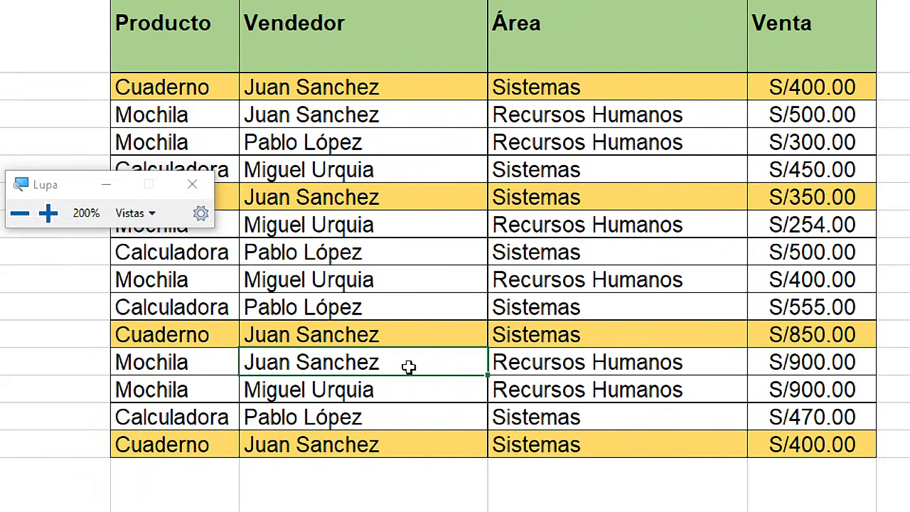
click(551, 360)
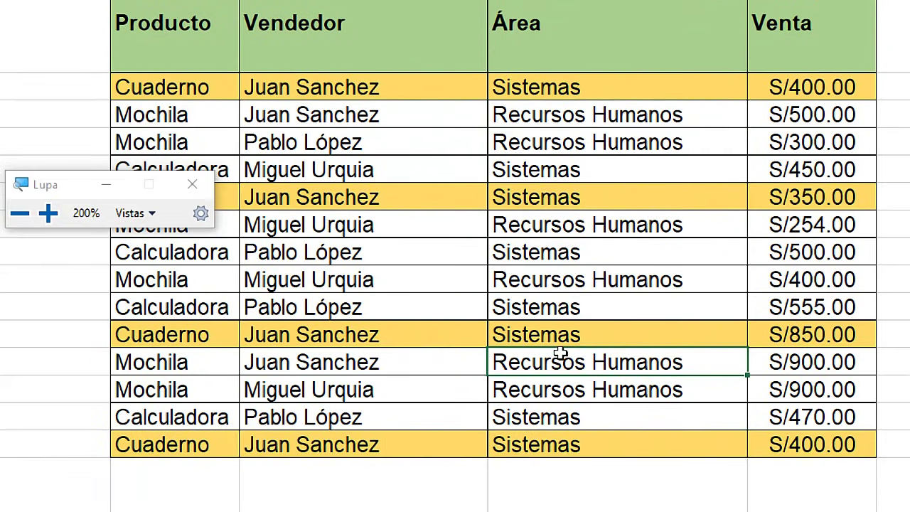
key(super+Escape)
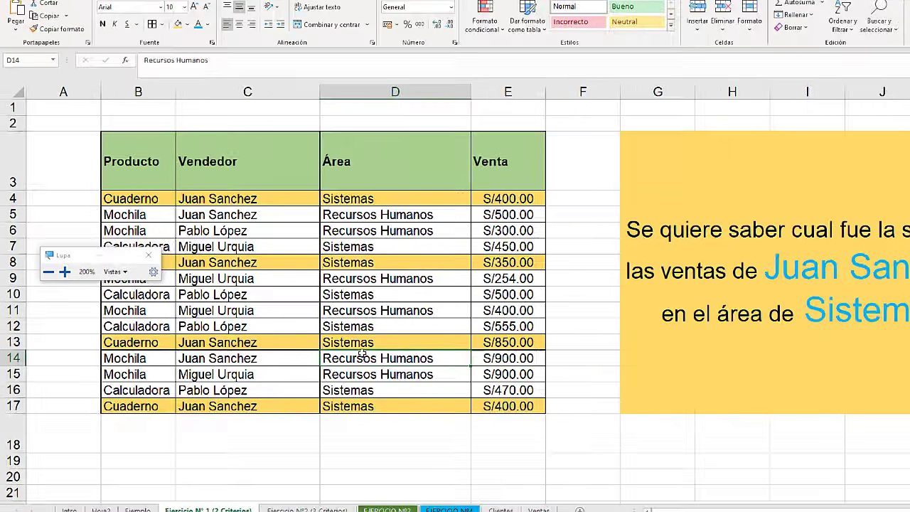
click(437, 408)
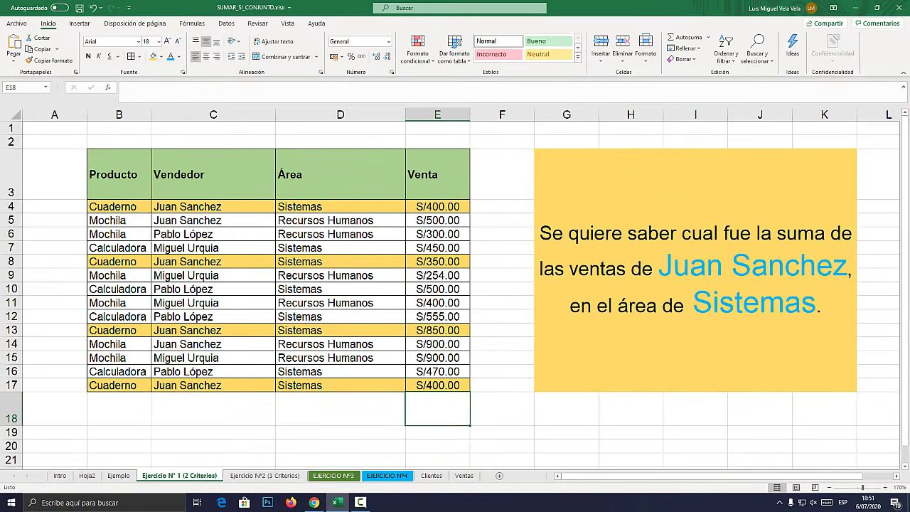
- Start =SUMAR.SI.CONJUNTO in E18 with Venta E4:E17 as the sum range
key(super+plus)
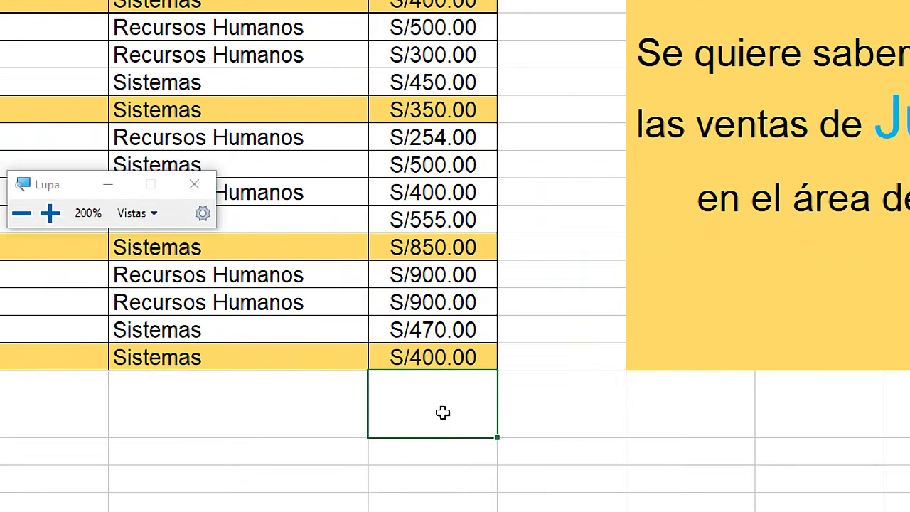
double_click(443, 412)
text(=s)
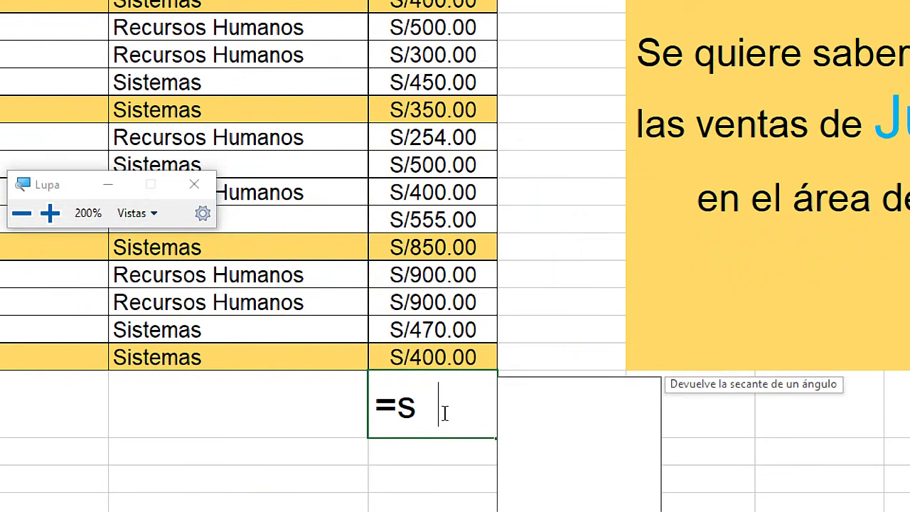
text(umar)
key(Down)
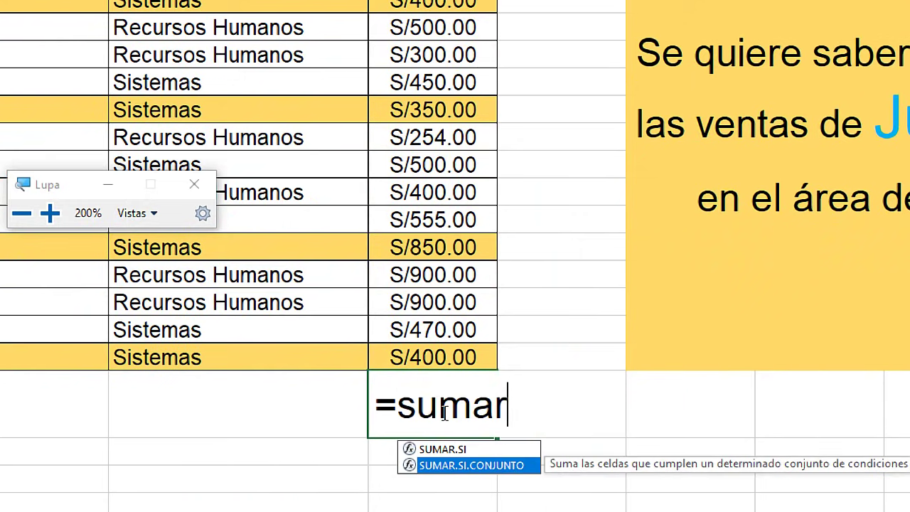
key(Tab)
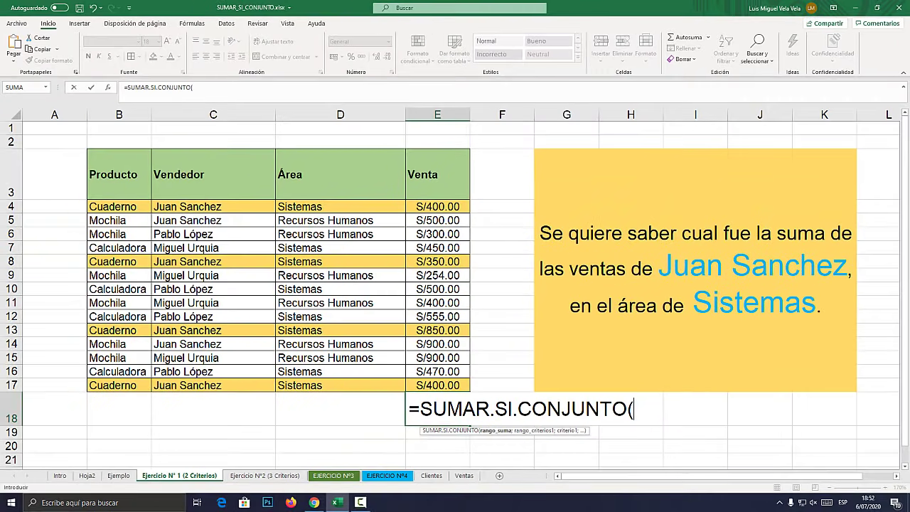
drag(437, 206, 455, 385)
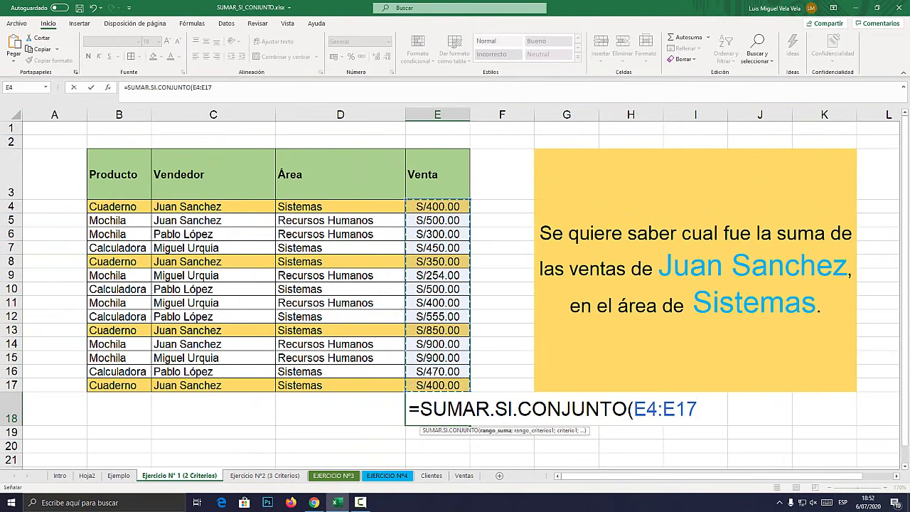
- Add Vendedor C4:C17 as the first criteria range with the seller's name as criterion
key(super+plus)
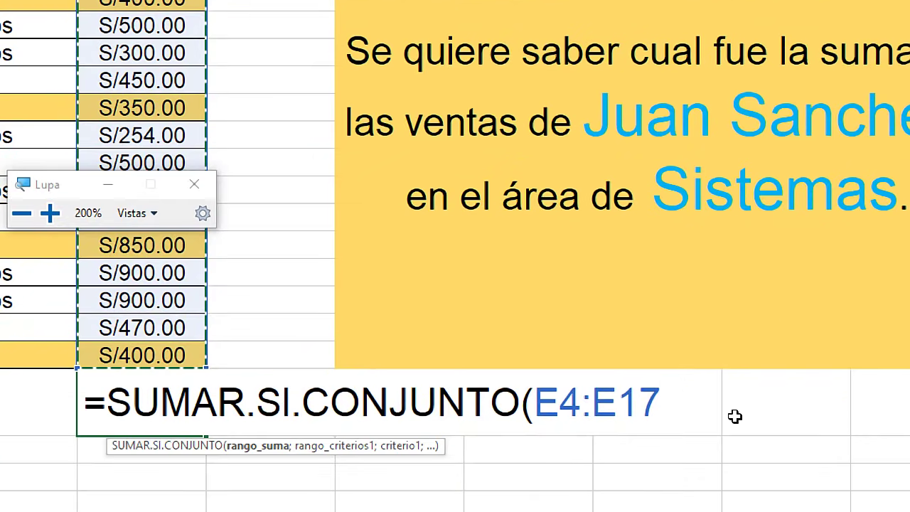
text(;)
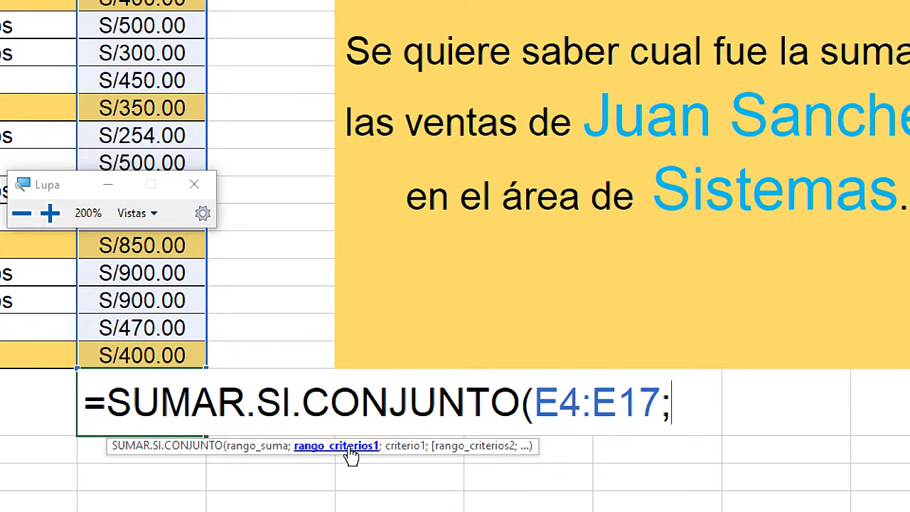
key(super+Escape)
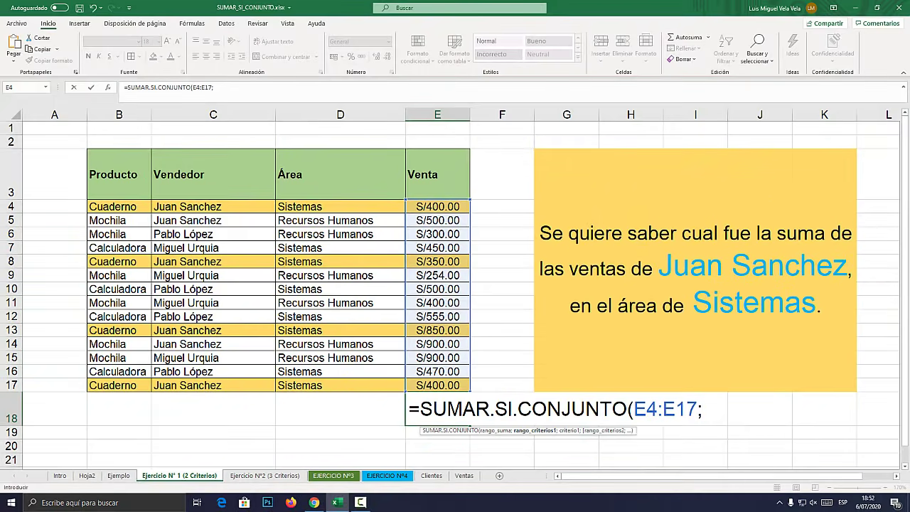
key(super+plus)
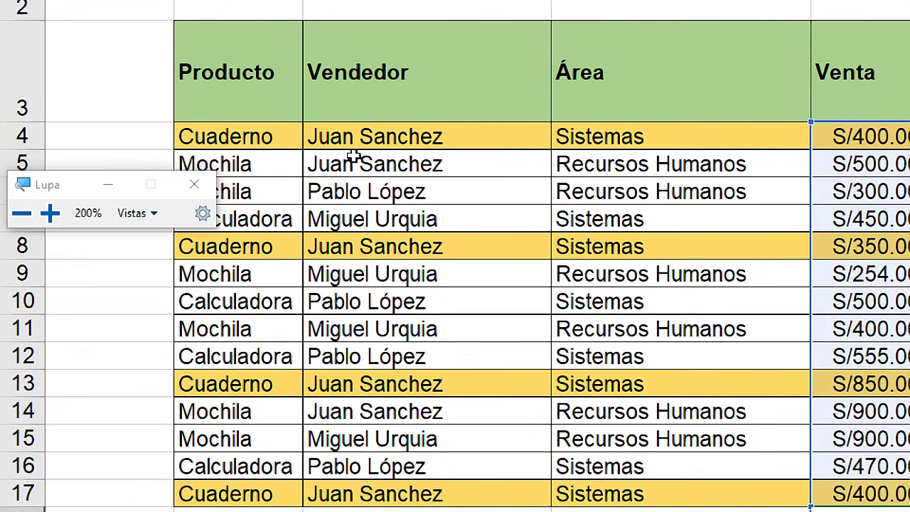
drag(372, 132, 382, 446)
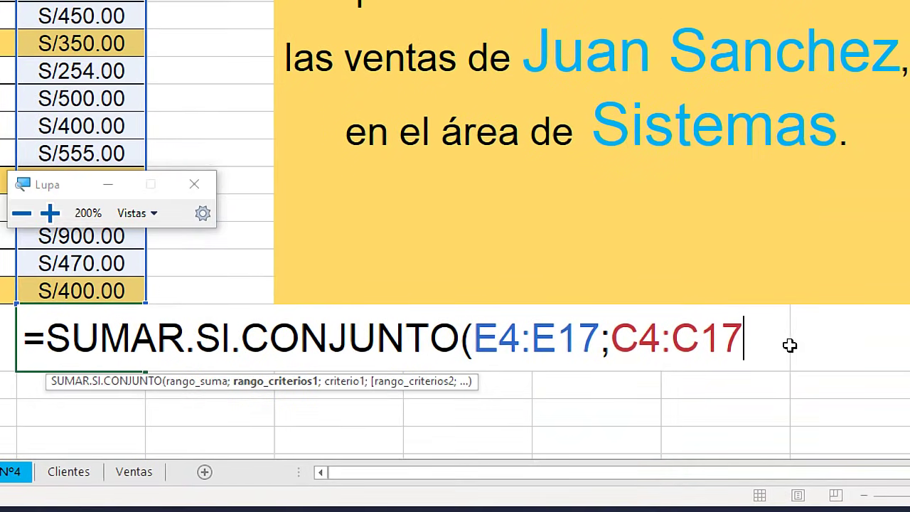
text(;)
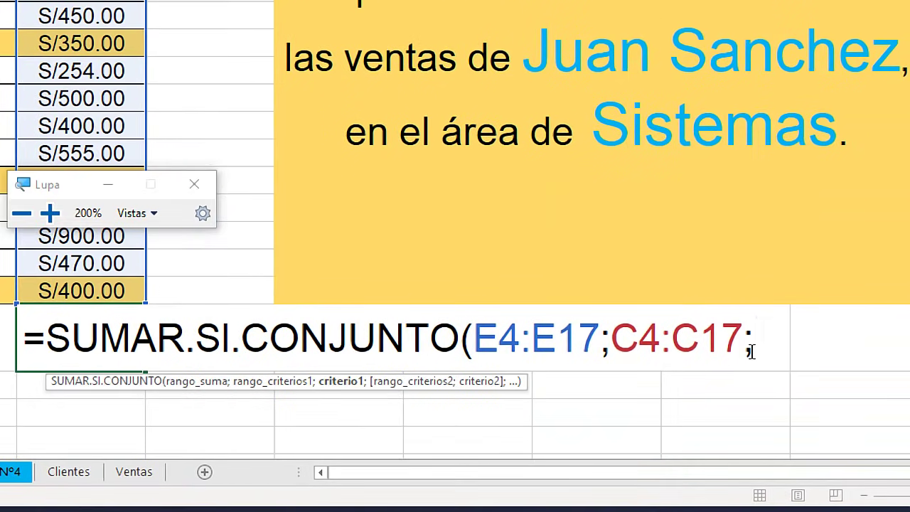
text(Juan)
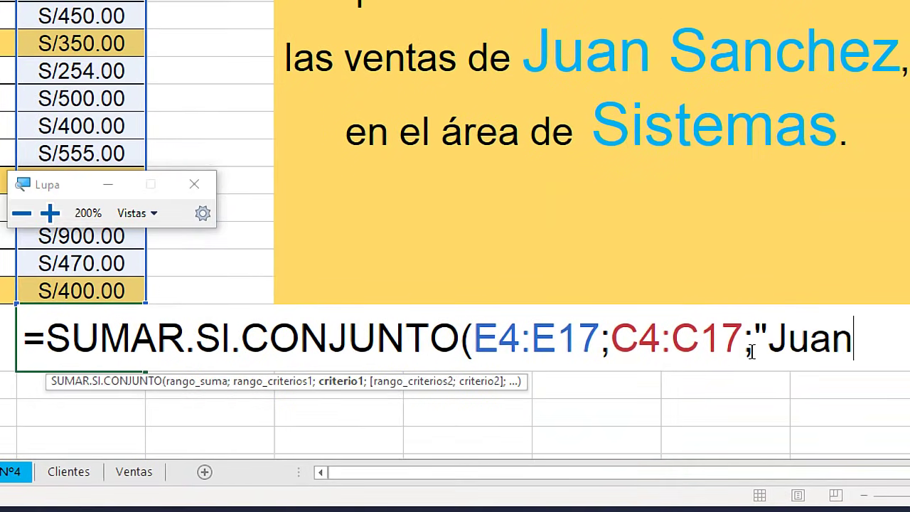
text( S)
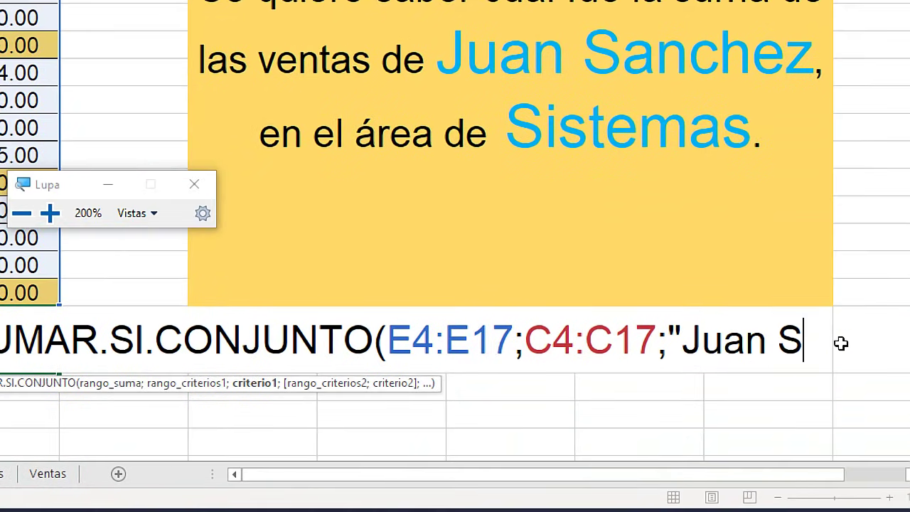
text(anchez)
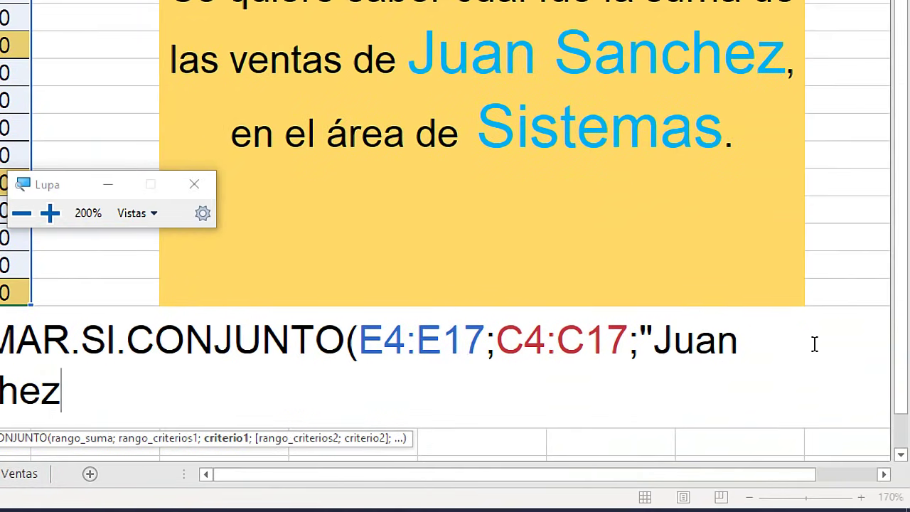
text(")
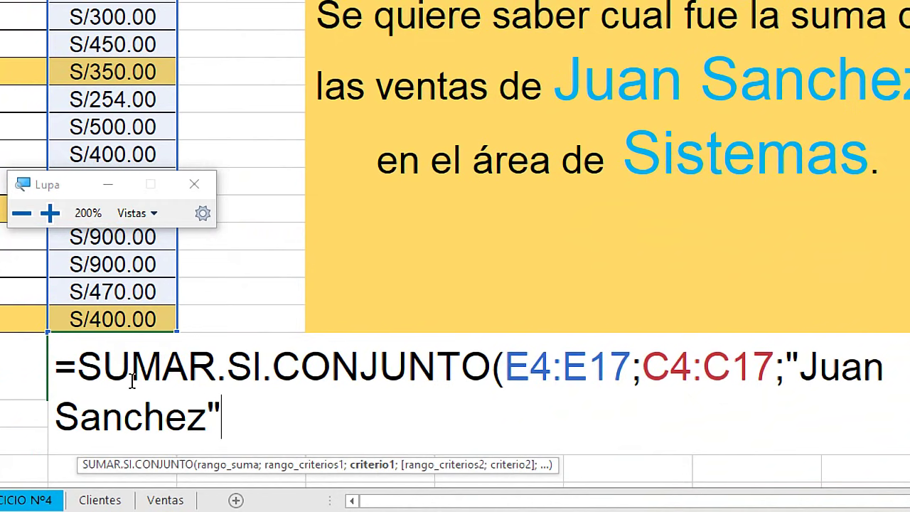
text(;)
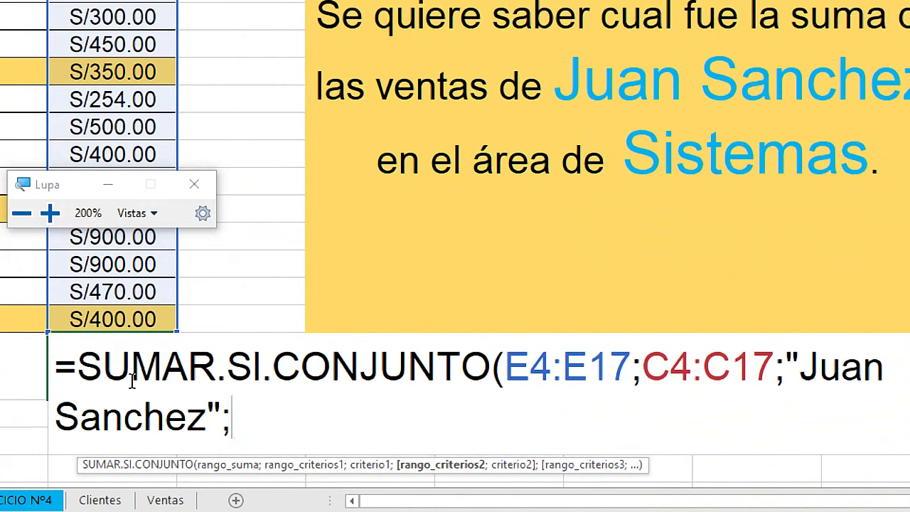
mouse_move(644, 364)
mouse_down()
mouse_move(773, 359)
mouse_move(211, 405)
mouse_move(227, 423)
mouse_up()
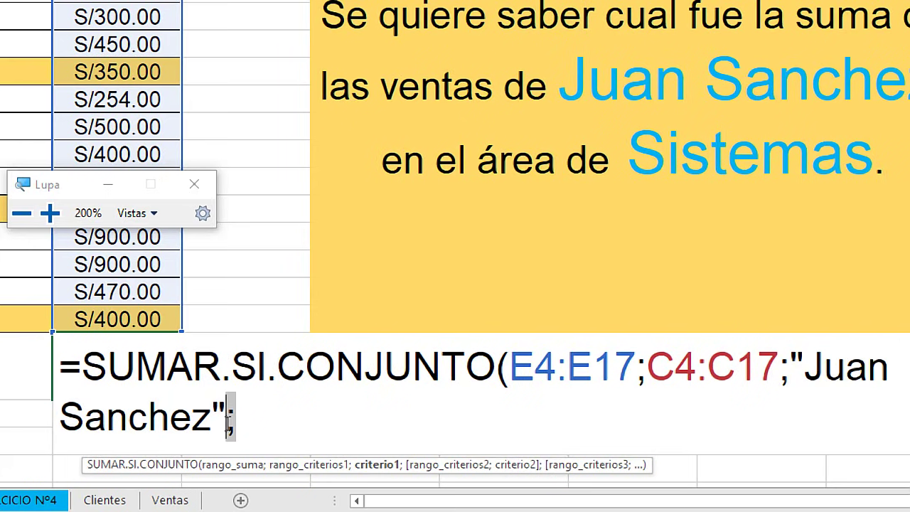
click(245, 418)
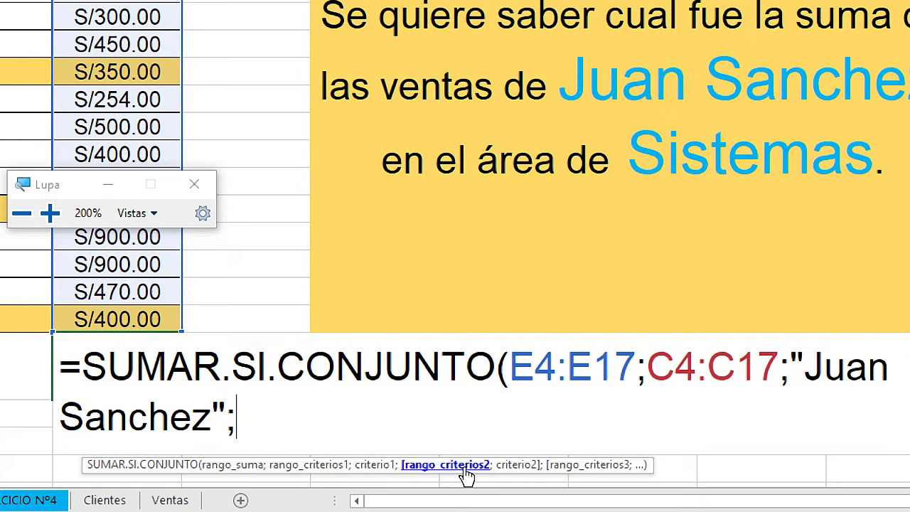
key(super+Escape)
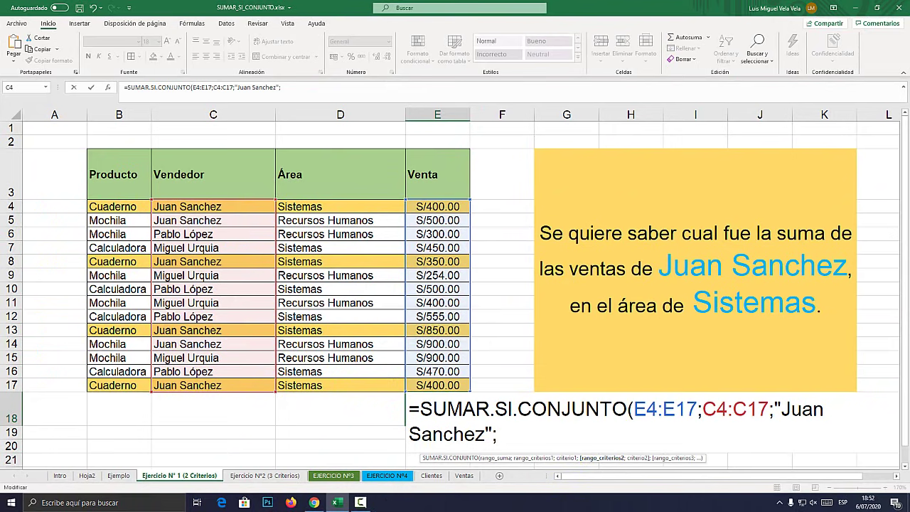
- Add Área D4:D17 with criterion "Sistemas" and close the parenthesis
key(super+plus)
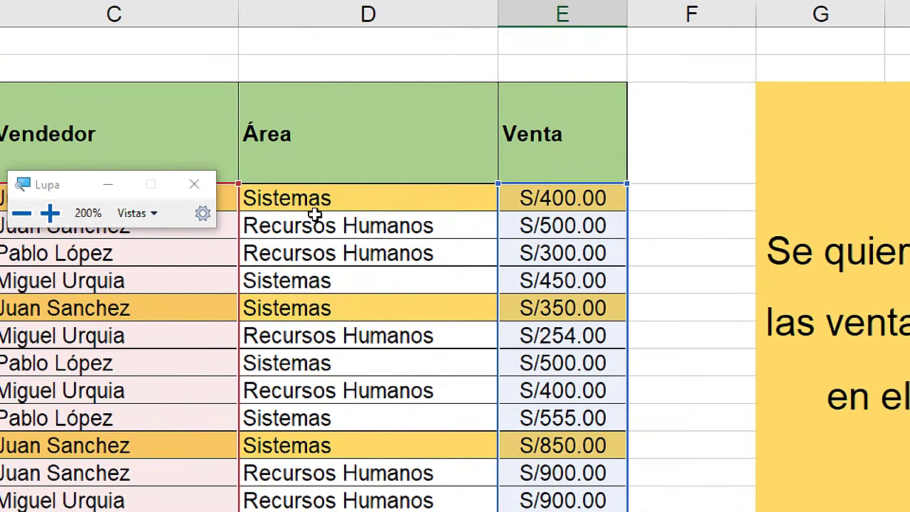
mouse_move(317, 204)
mouse_down()
mouse_move(319, 235)
mouse_move(521, 496)
mouse_up()
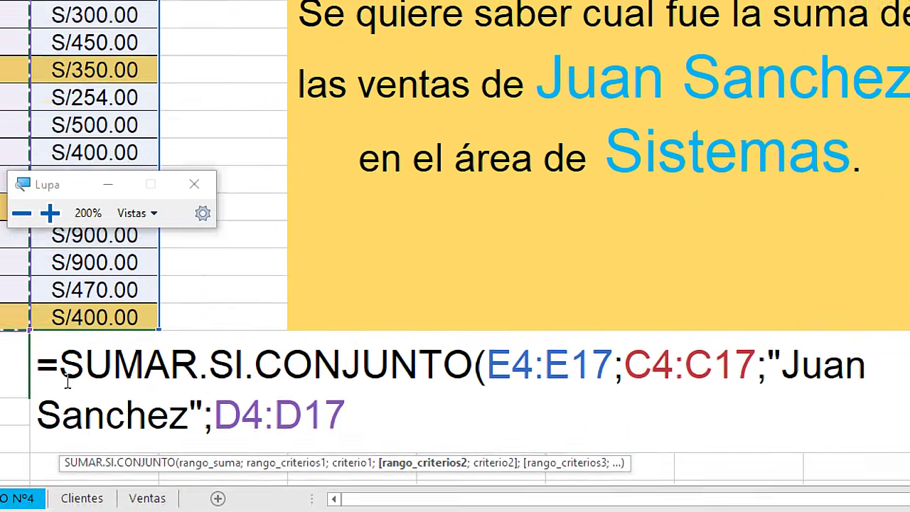
text(;)
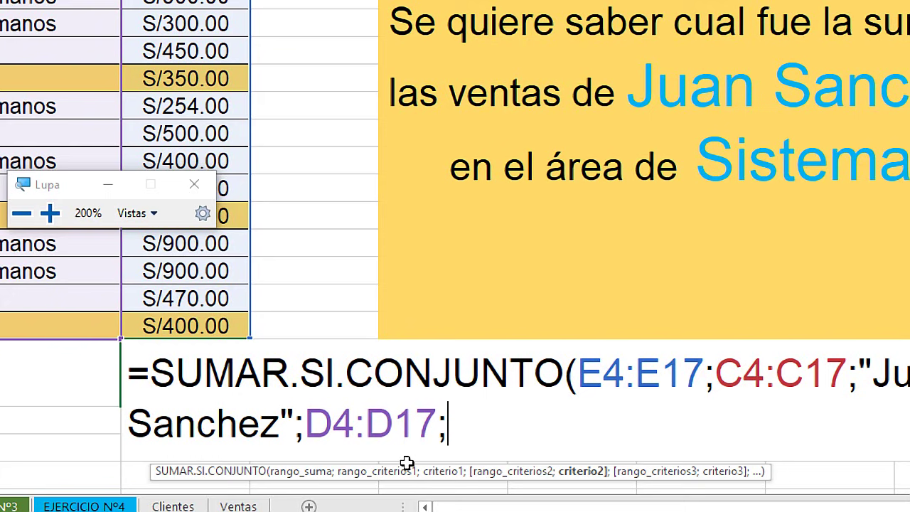
text(")
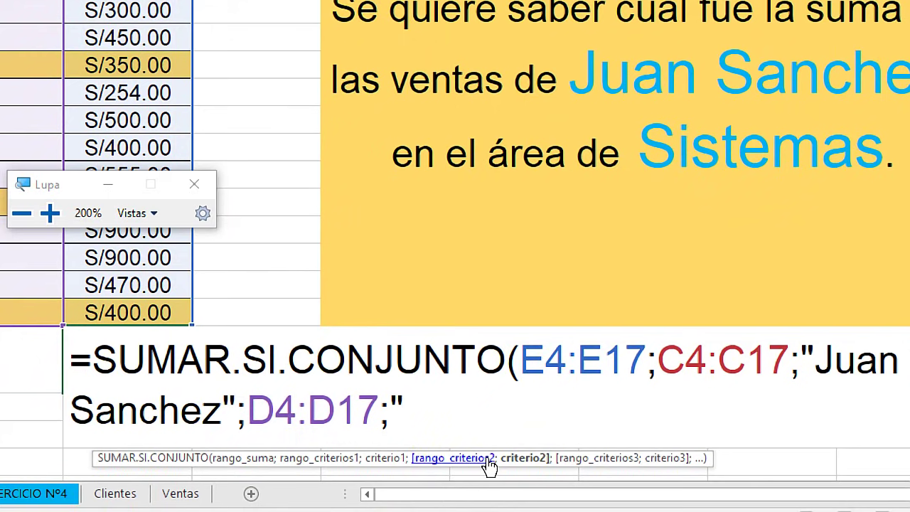
text(Sistemas)
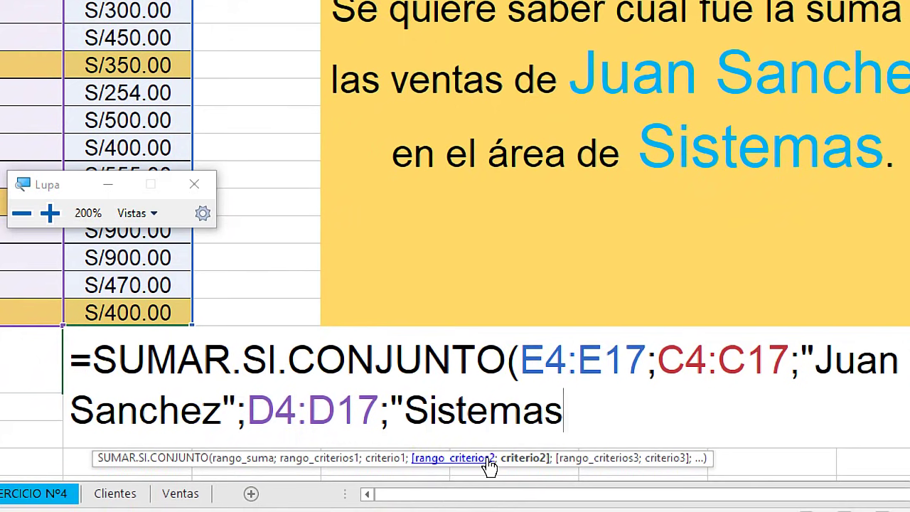
text("))
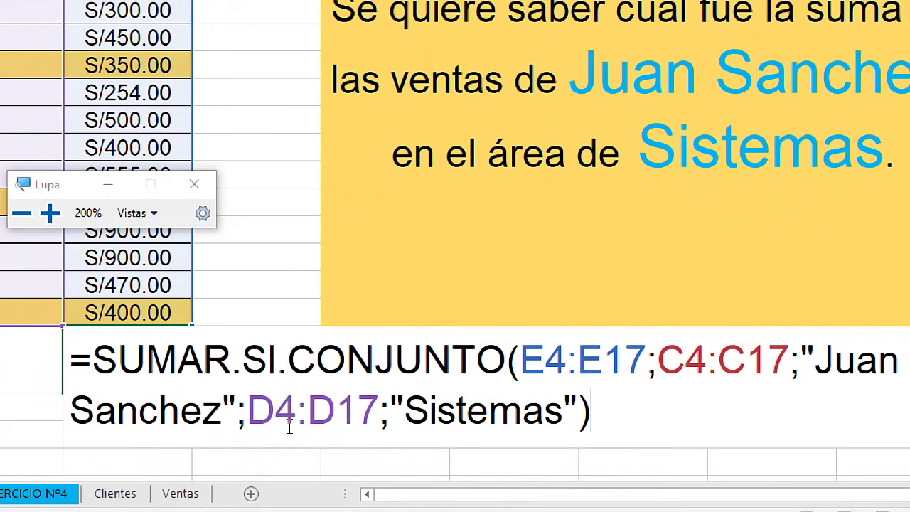
- Review the E4:E17 sum range, seller criterion and D4:D17/"Sistemas" pair yielding 2000
drag(245, 405, 583, 407)
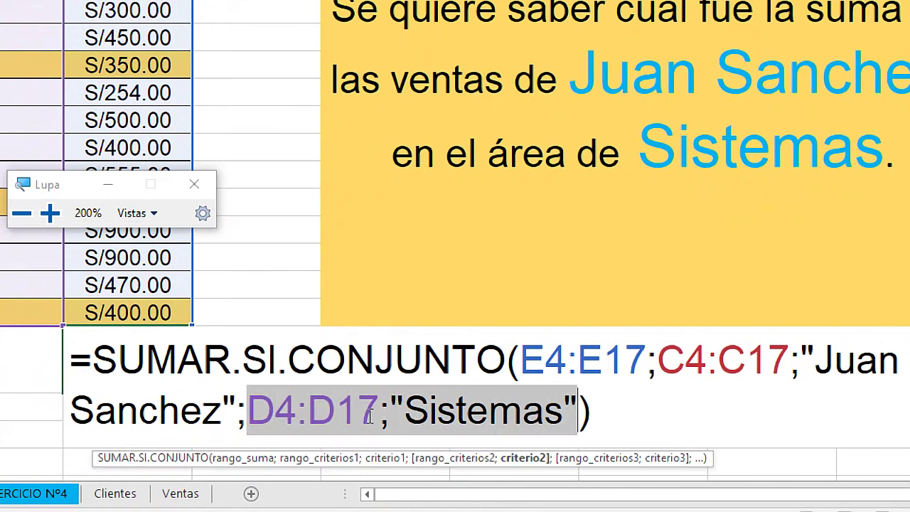
mouse_move(583, 406)
mouse_down()
mouse_move(379, 406)
mouse_move(577, 406)
mouse_up()
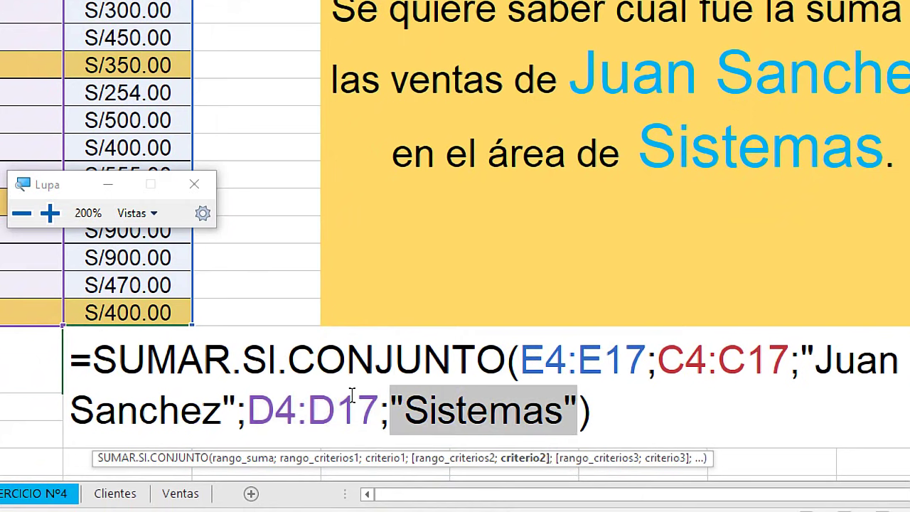
mouse_move(658, 360)
mouse_down()
mouse_move(789, 360)
mouse_move(877, 344)
mouse_move(235, 405)
mouse_up()
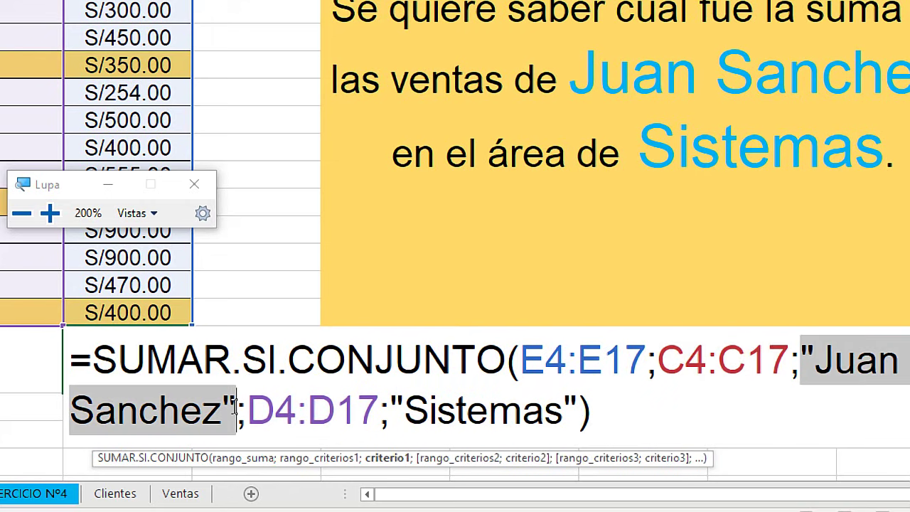
drag(645, 360, 523, 364)
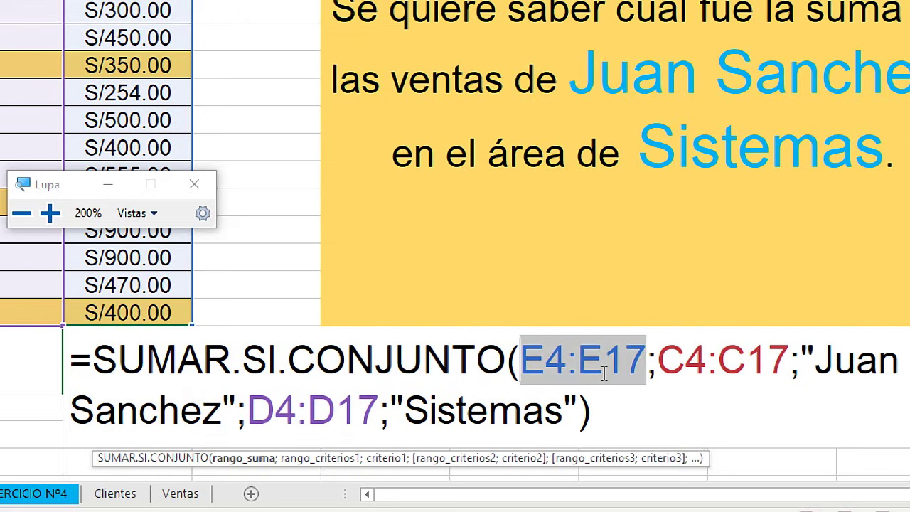
drag(645, 361, 521, 364)
click(599, 405)
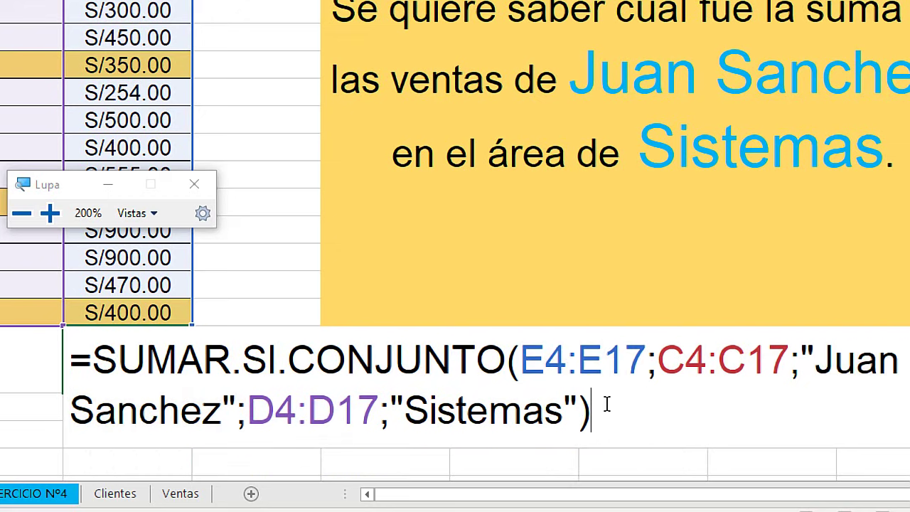
key(super+Escape)
key(Return)
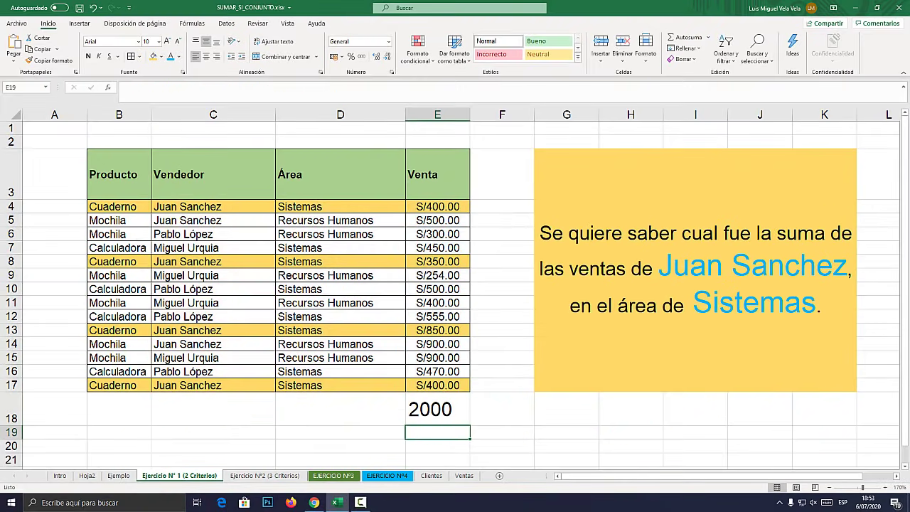
click(437, 409)
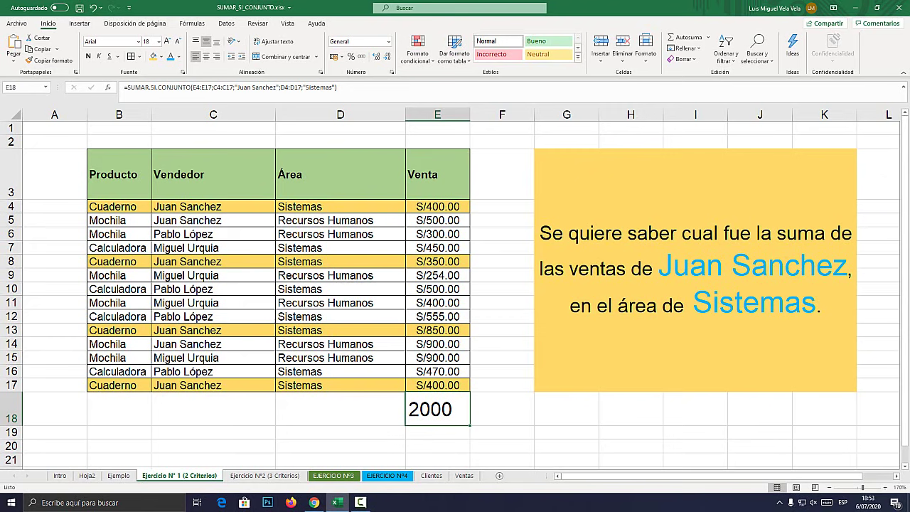
click(437, 261)
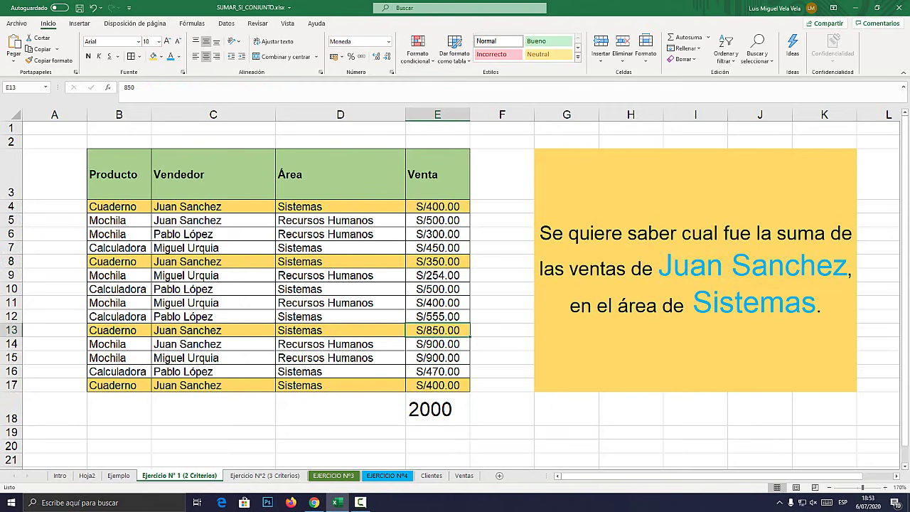
click(438, 247)
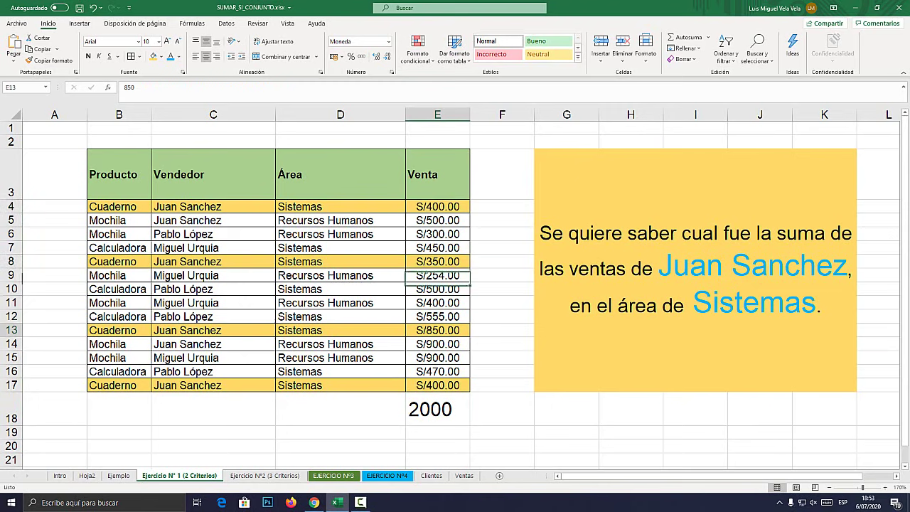
click(437, 330)
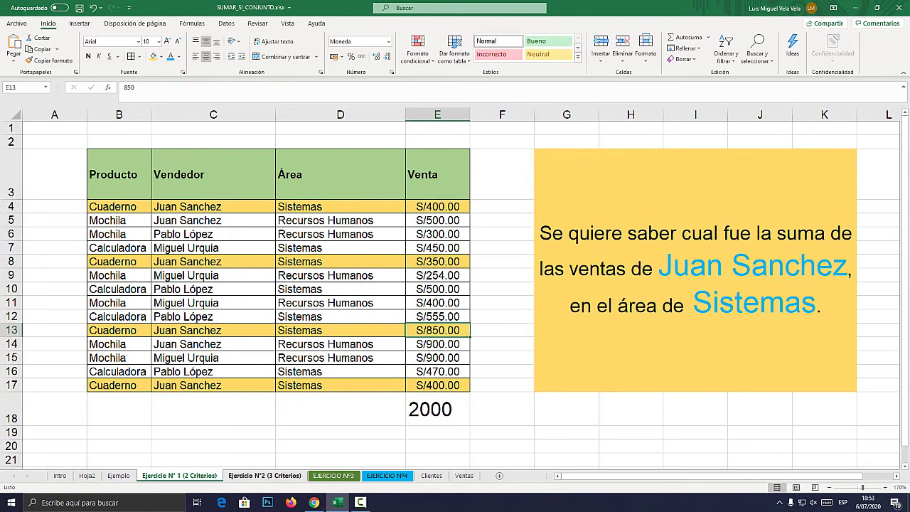
- Open the Ejercicio N°2 (3 Criterios) sheet and make the salesperson's name in the G3 question bold and larger
key(super+plus)
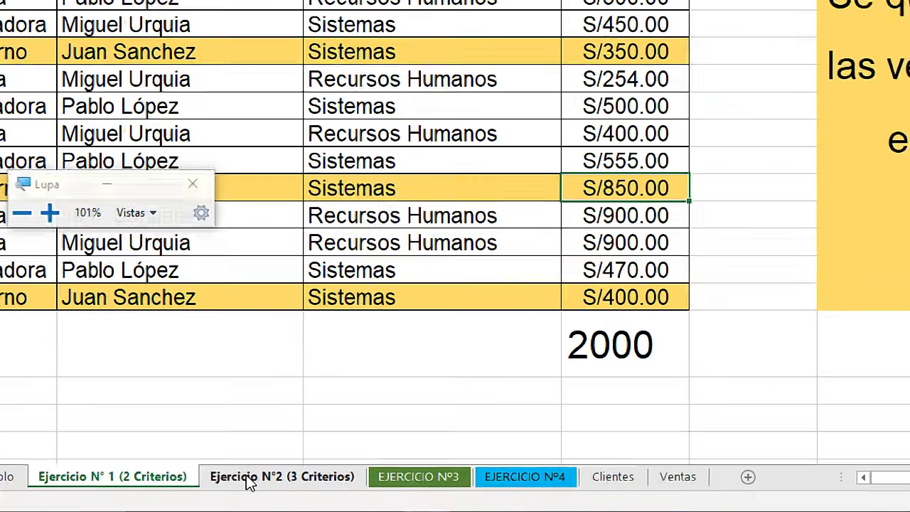
click(283, 477)
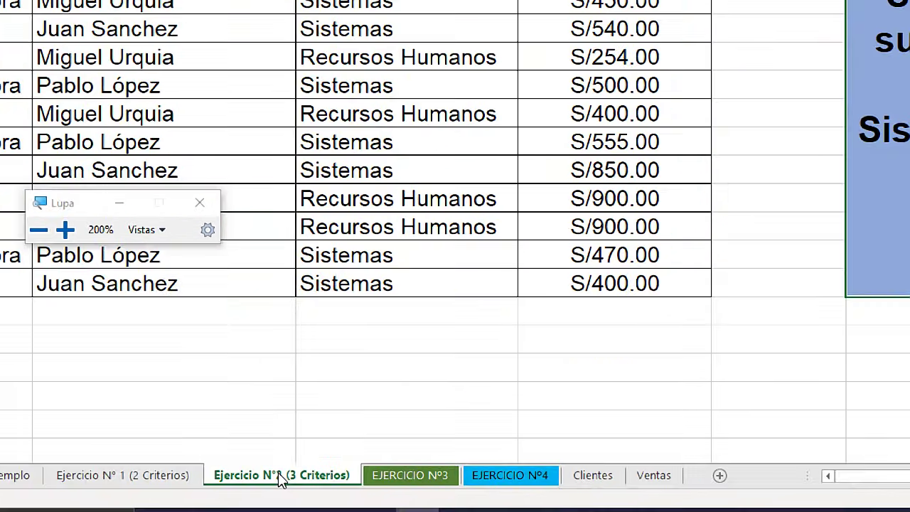
key(super+Escape)
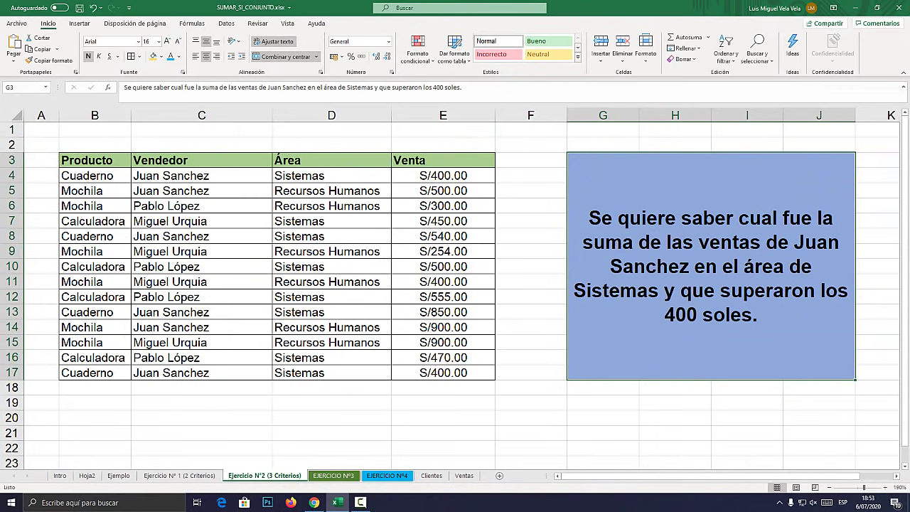
double_click(785, 230)
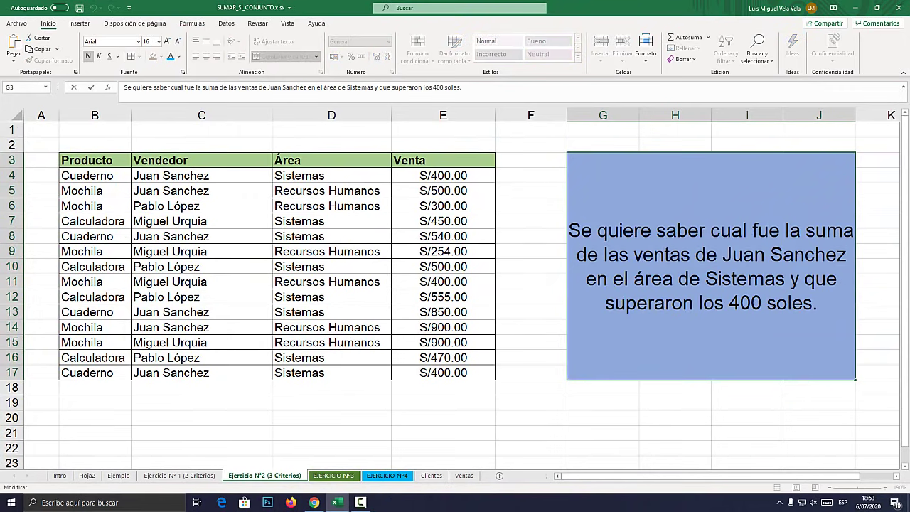
drag(569, 230, 633, 230)
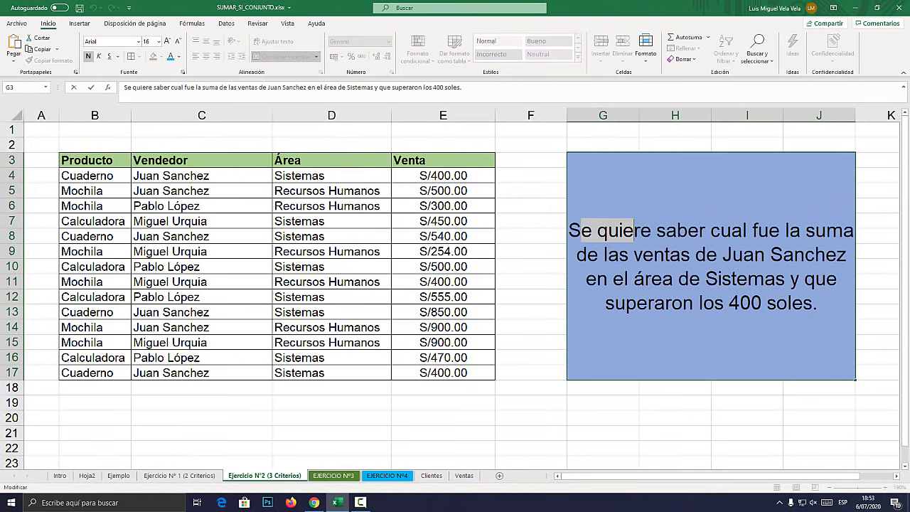
drag(723, 255, 847, 254)
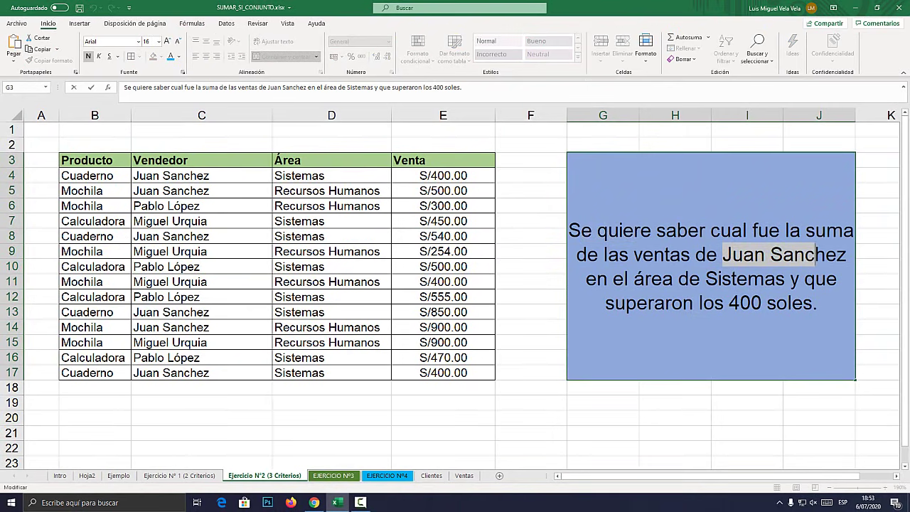
click(170, 56)
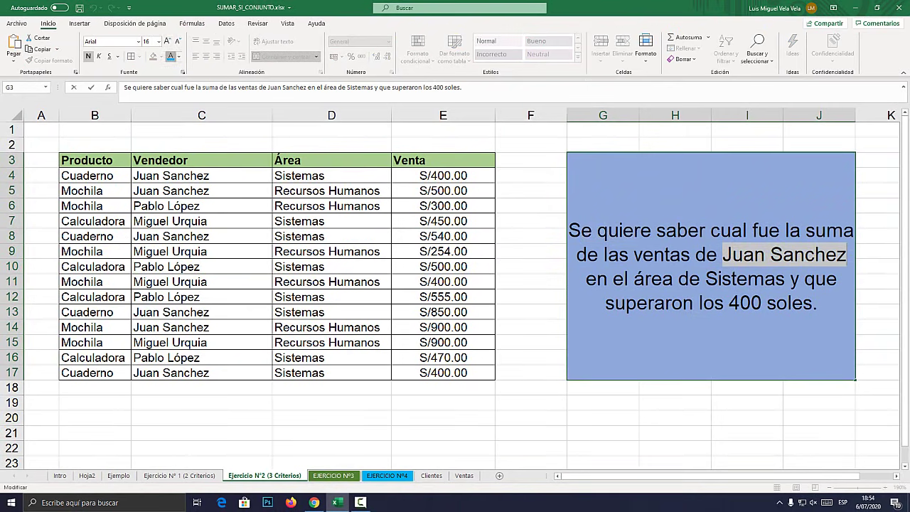
click(88, 57)
click(167, 41)
click(166, 40)
click(167, 41)
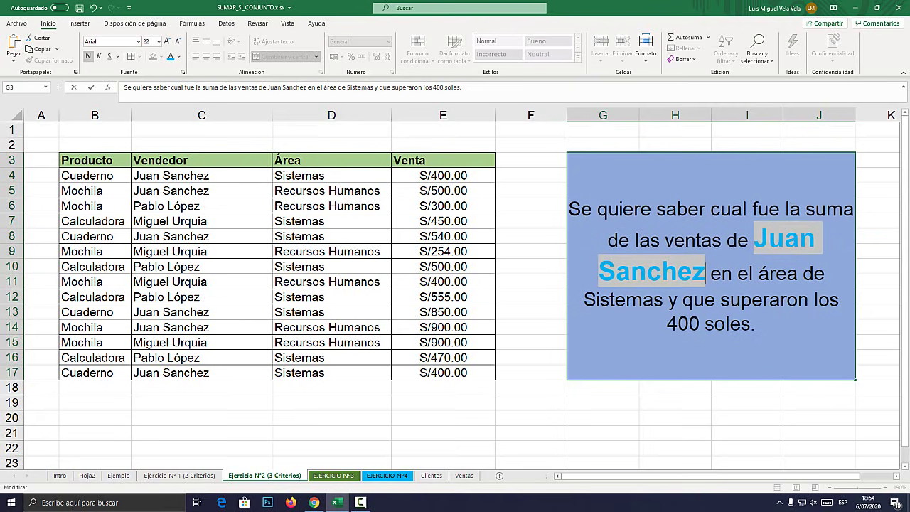
- Change the salesperson's name in the question to yellow
click(721, 273)
drag(706, 271, 754, 238)
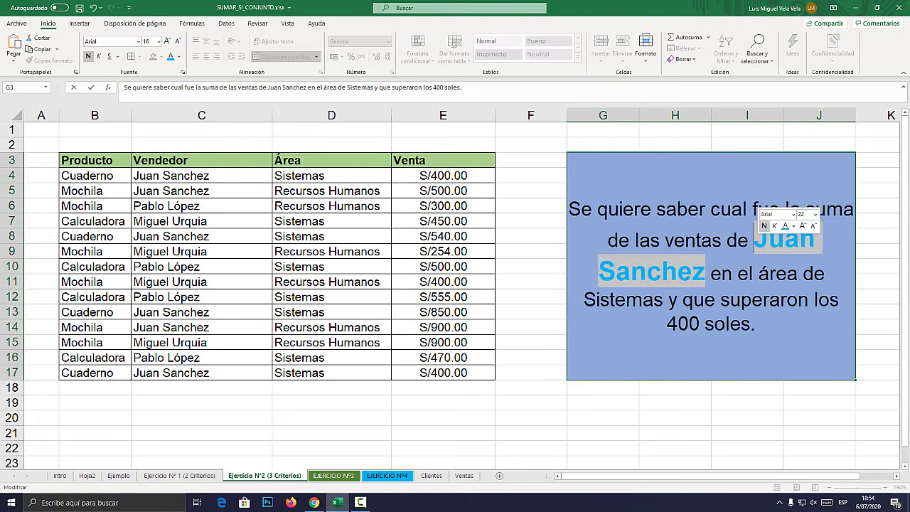
click(178, 56)
click(194, 160)
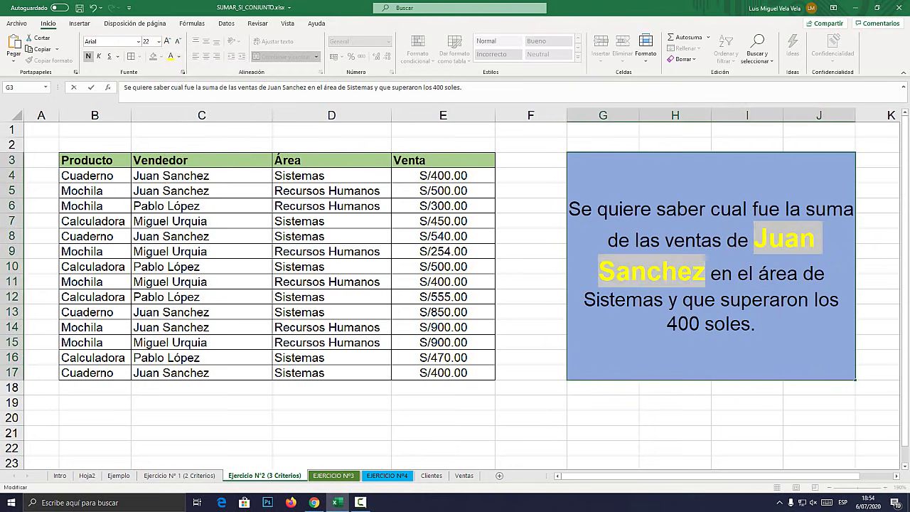
click(787, 273)
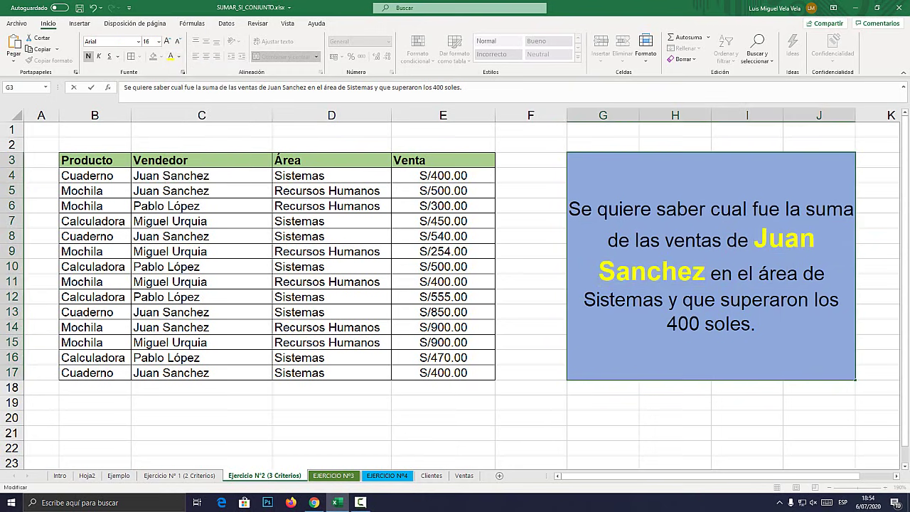
- Make the word Sistemas in the question bold, larger and yellow
drag(663, 299, 584, 299)
click(170, 55)
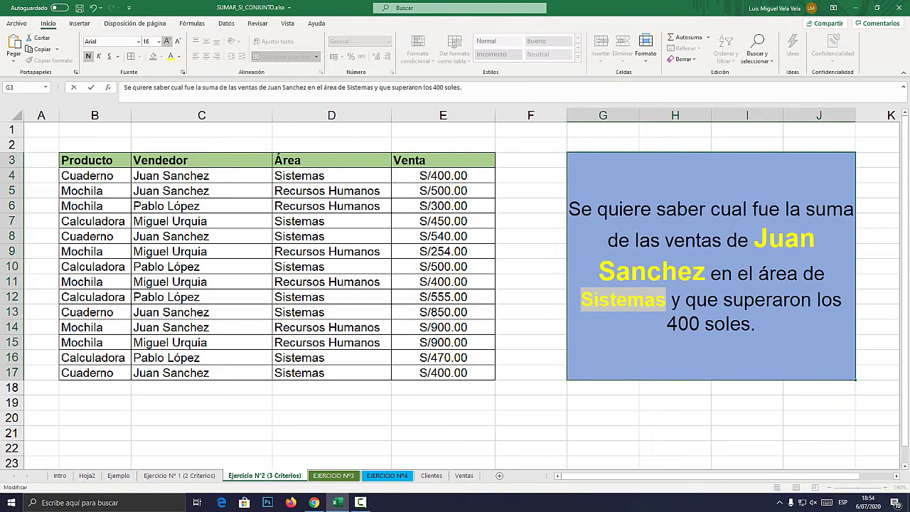
key(ctrl+n)
click(166, 40)
click(166, 41)
click(166, 41)
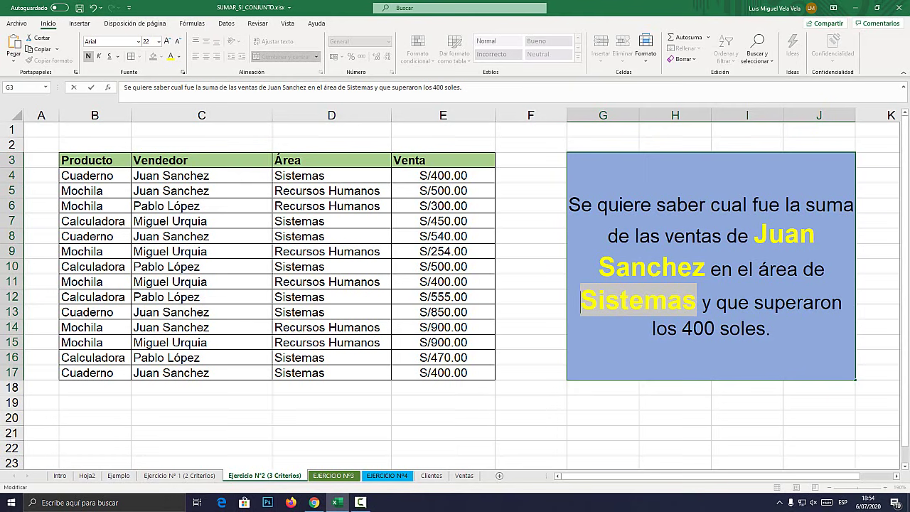
- Make '400 soles.' in the question bold, larger and yellow
drag(683, 327, 771, 328)
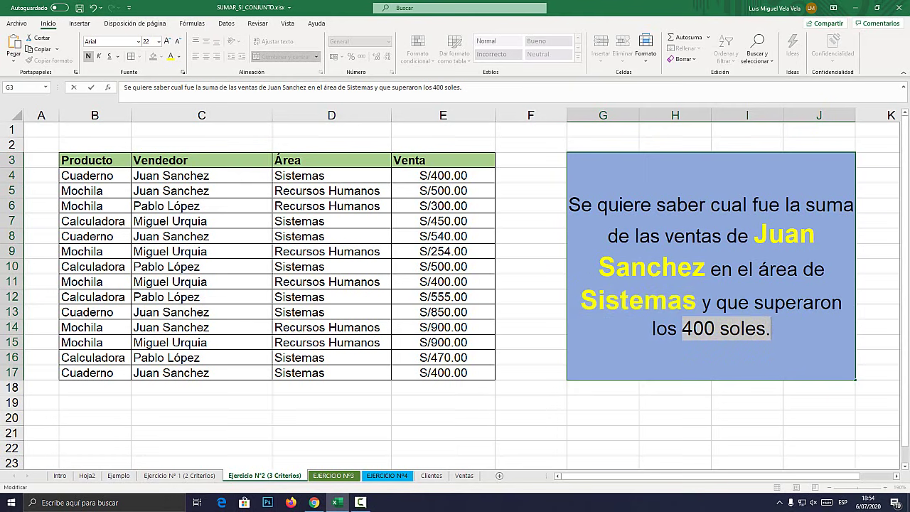
key(ctrl+n)
click(166, 41)
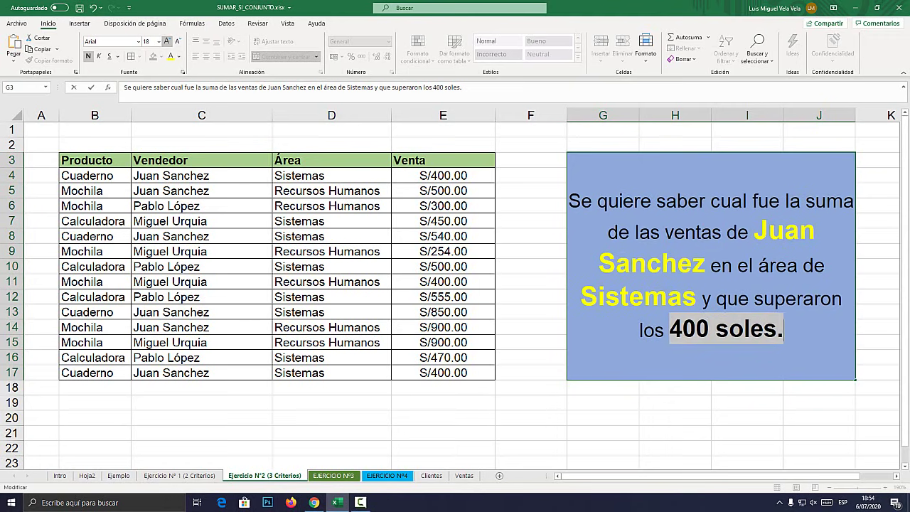
click(166, 41)
click(170, 56)
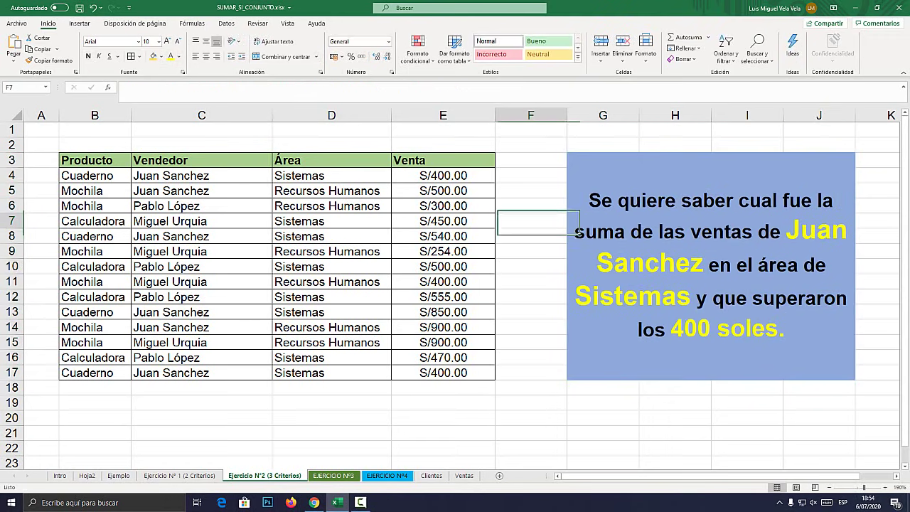
- Review the highlighted name, Sistemas and 400 soles in the question, ending on cell E18
drag(443, 175, 443, 384)
click(443, 176)
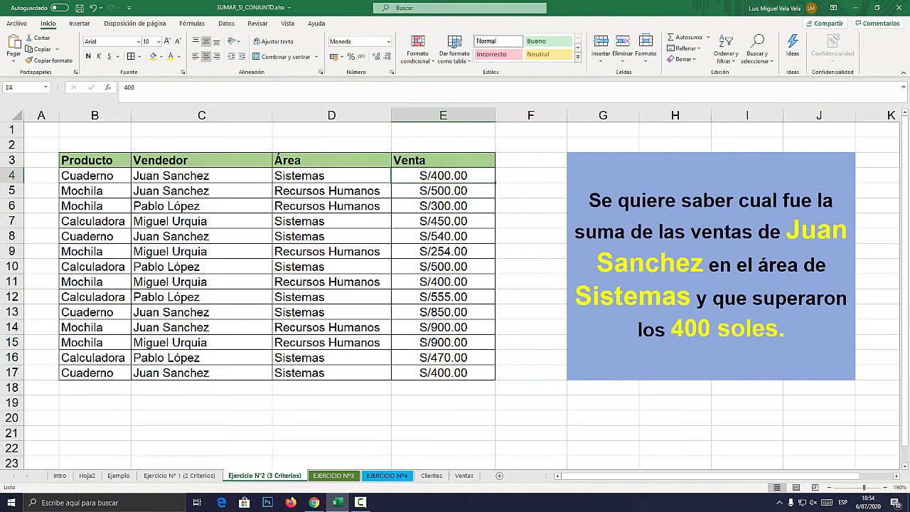
double_click(780, 230)
drag(780, 230, 674, 263)
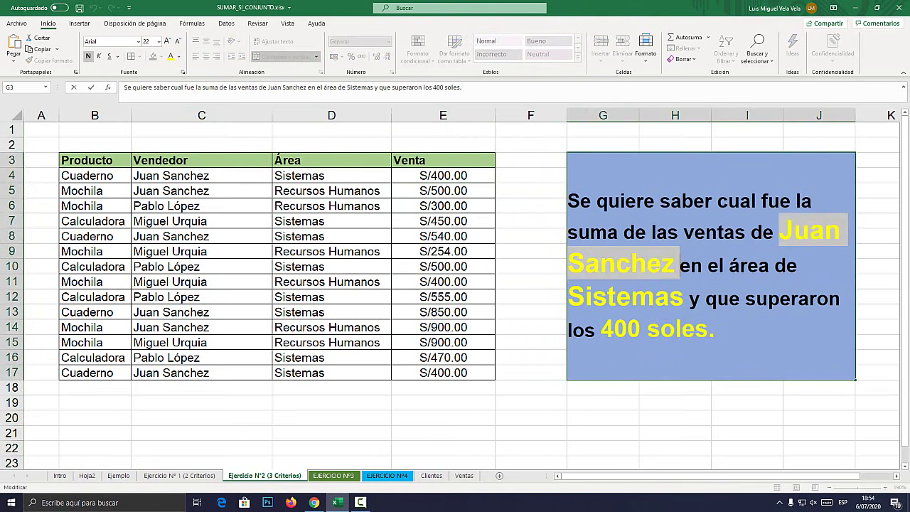
drag(684, 297, 568, 297)
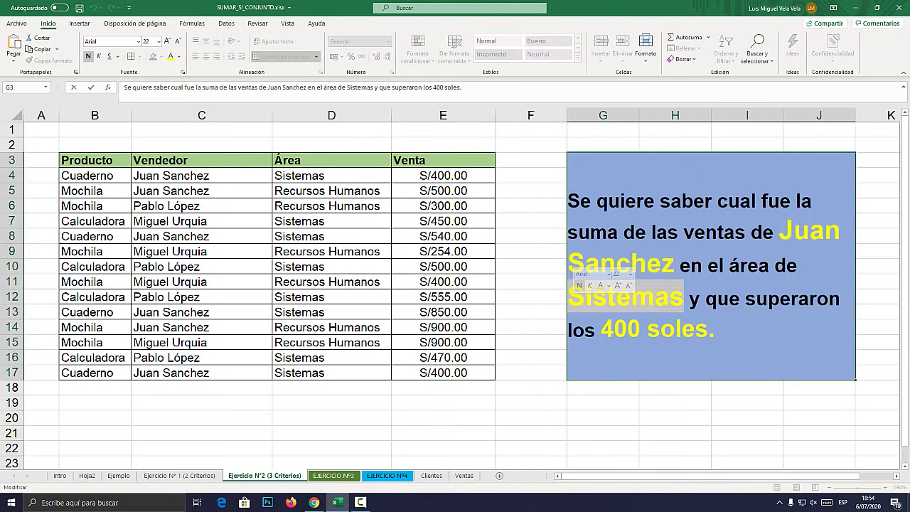
drag(601, 330, 709, 329)
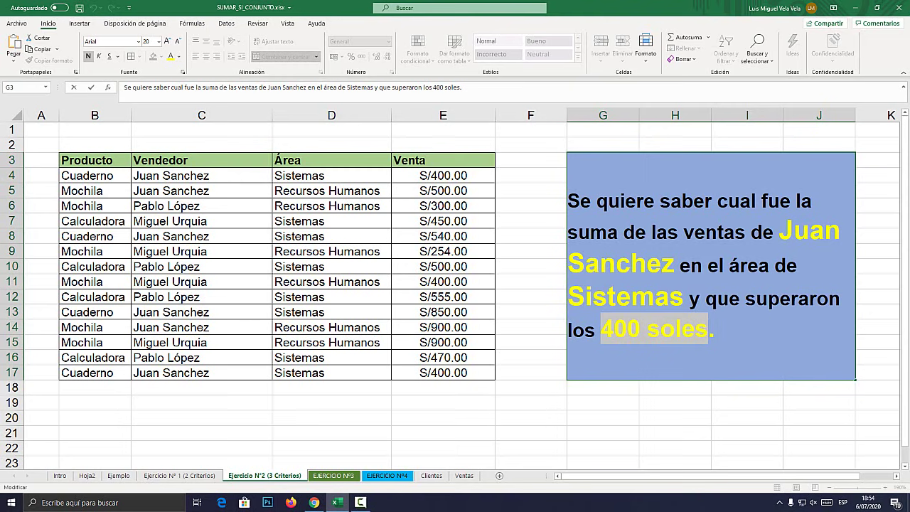
click(443, 387)
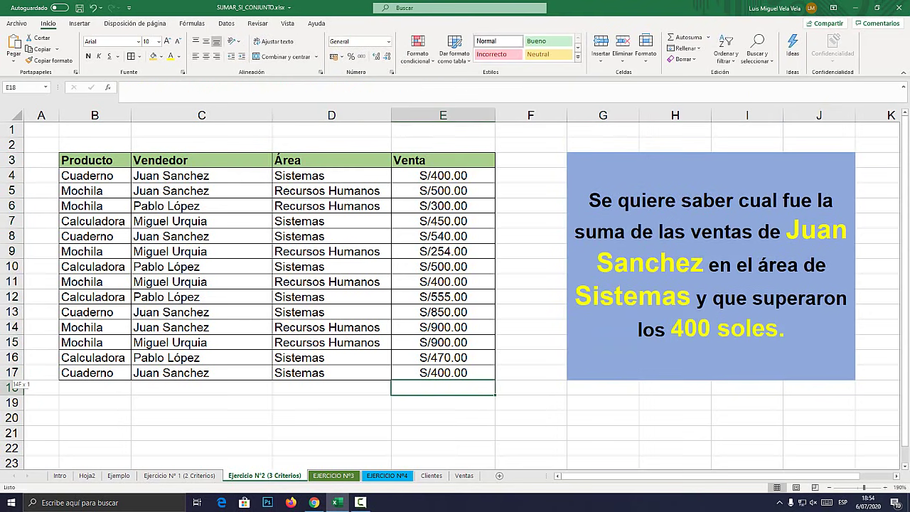
- Make row 18 taller and fill the row 8 sale of 540 (B8:E8) orange
drag(12, 395, 12, 422)
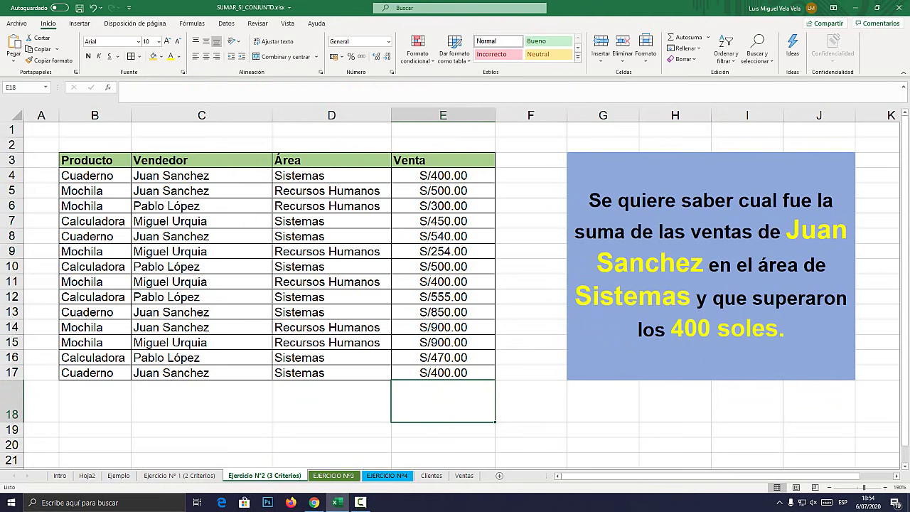
drag(95, 176, 462, 175)
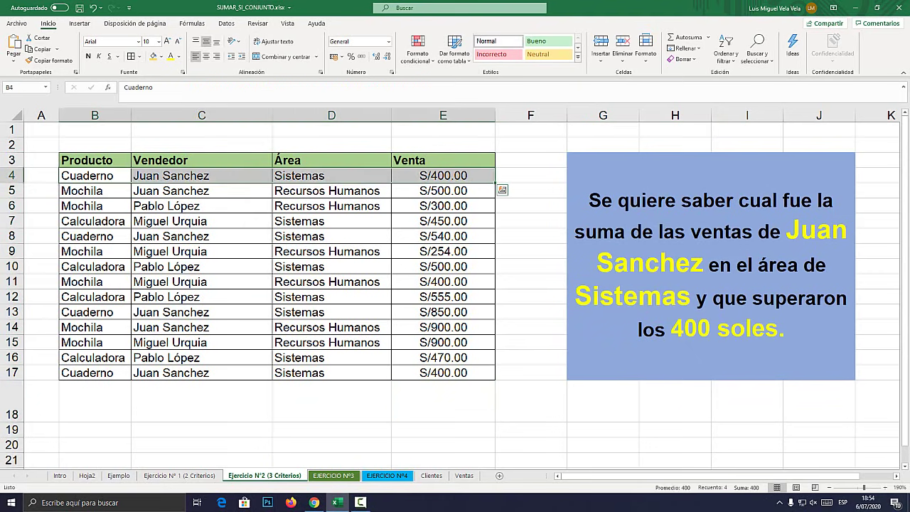
key(super+plus)
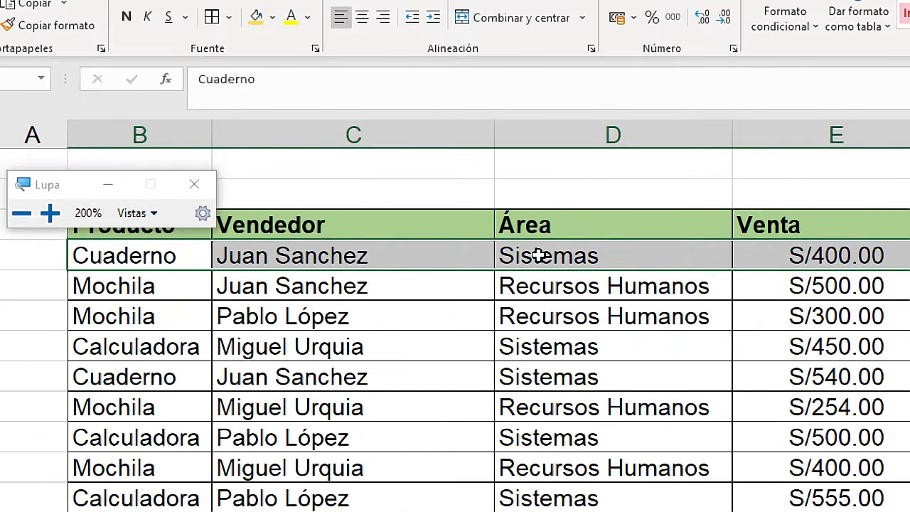
key(super+Escape)
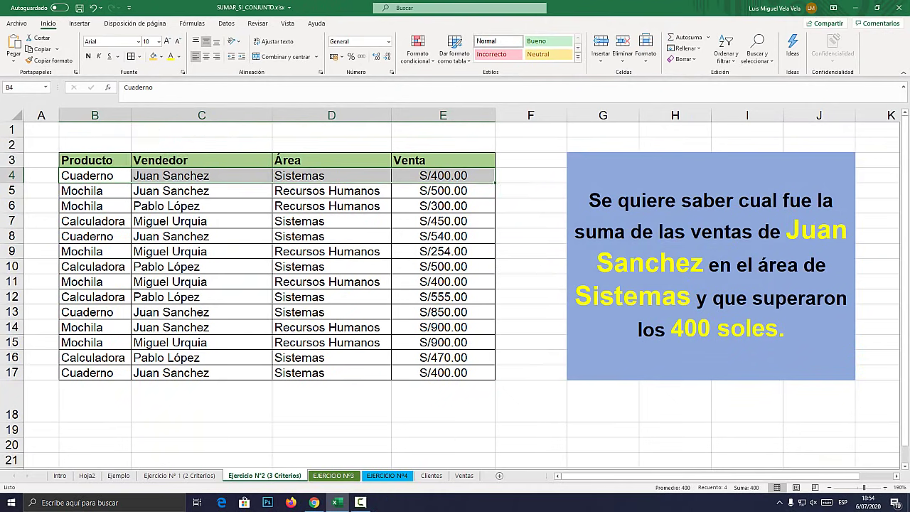
key(super+plus)
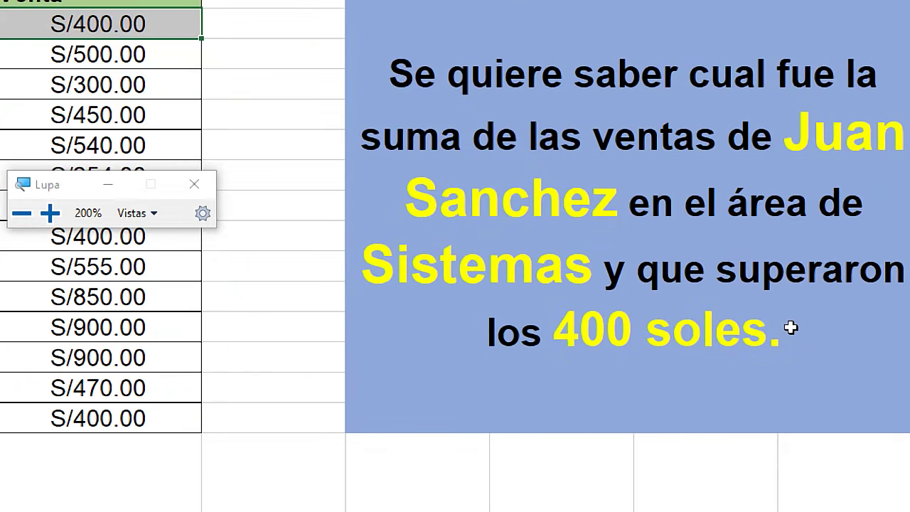
key(super+Escape)
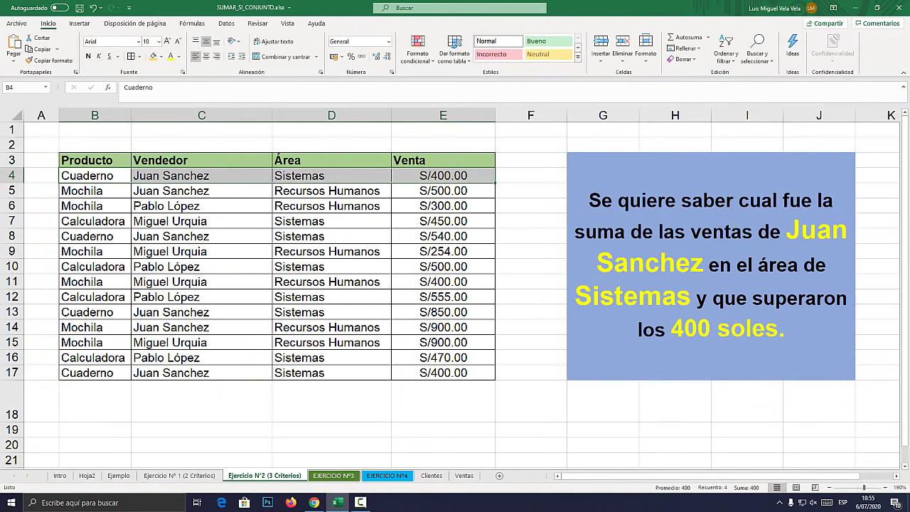
drag(92, 236, 455, 236)
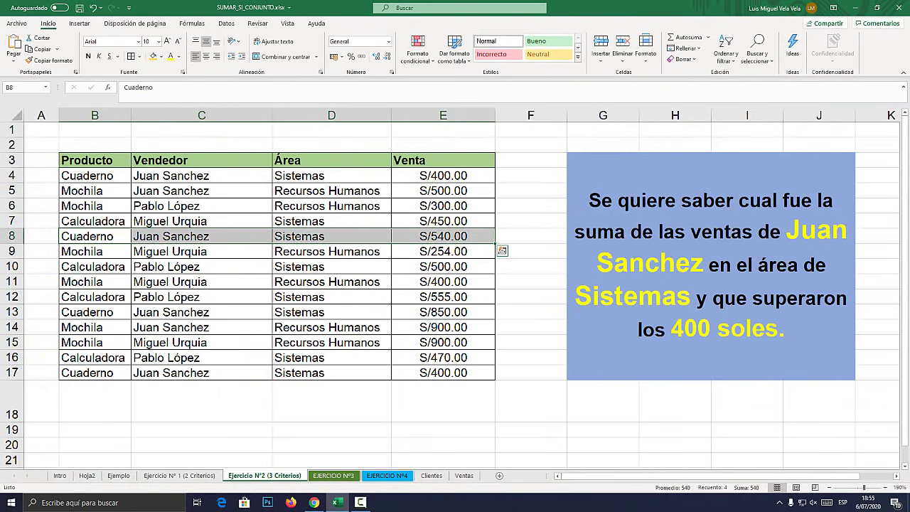
key(super+plus)
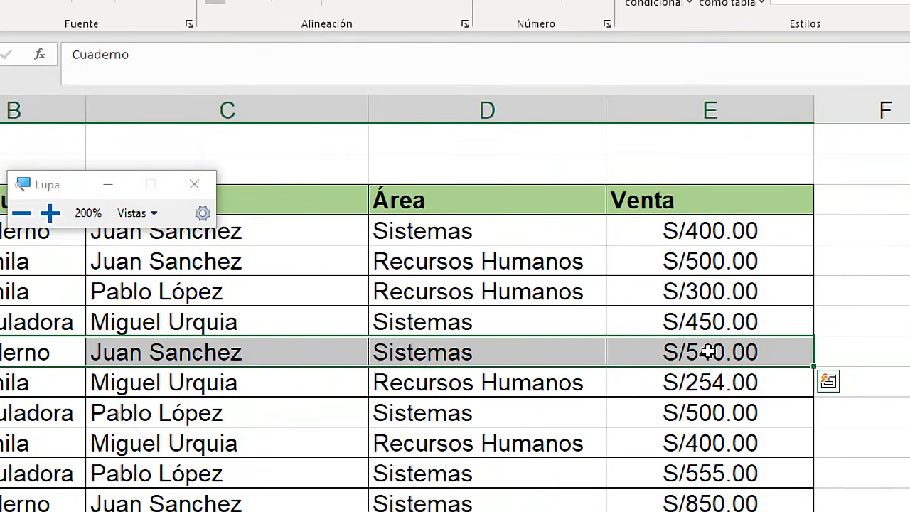
key(super+Escape)
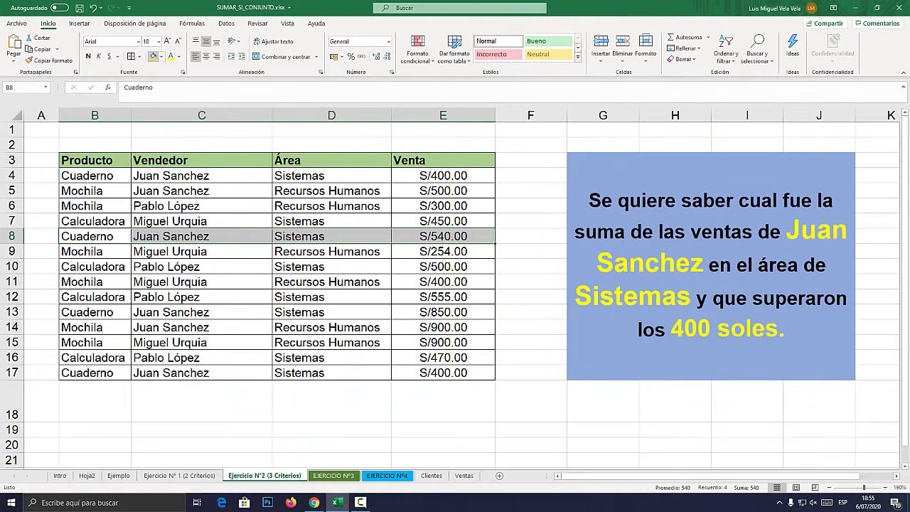
click(154, 56)
- Fill the row 13 sale of 850 orange, leaving the row 17 sale of 400 unfilled
click(384, 314)
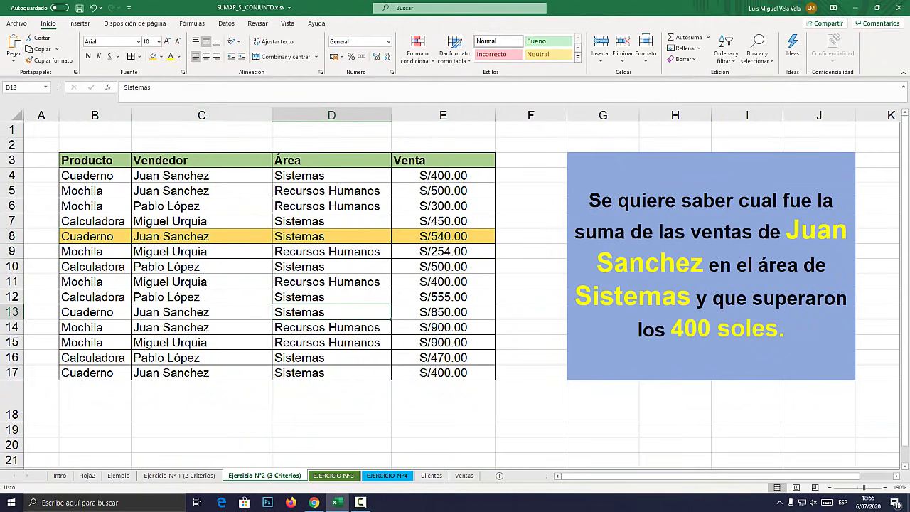
drag(92, 313, 447, 313)
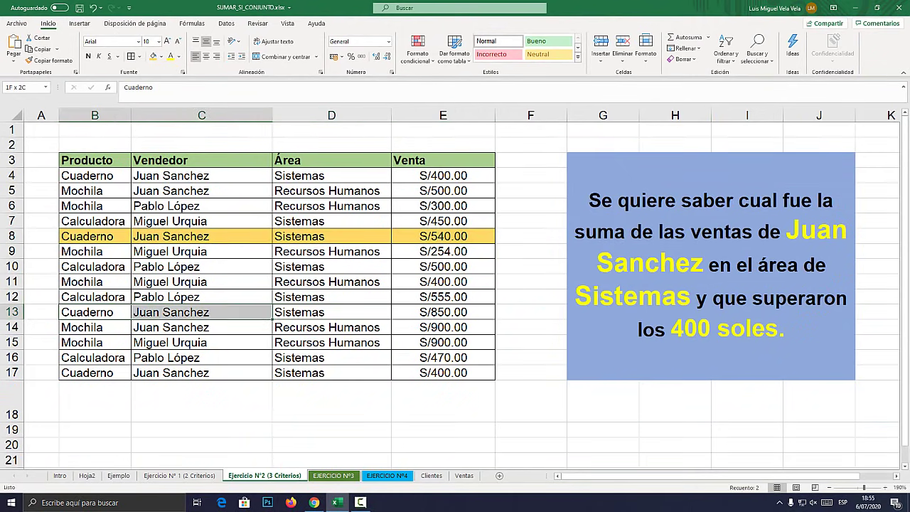
click(153, 56)
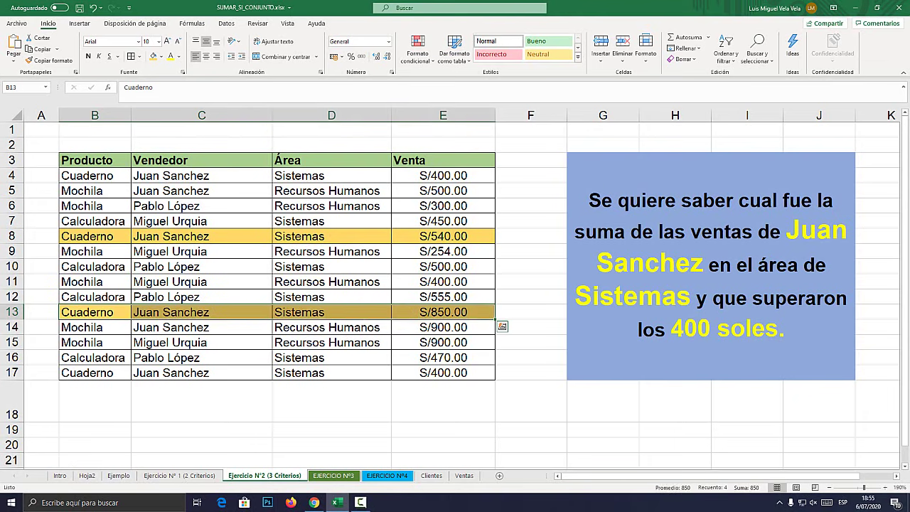
key(super+plus)
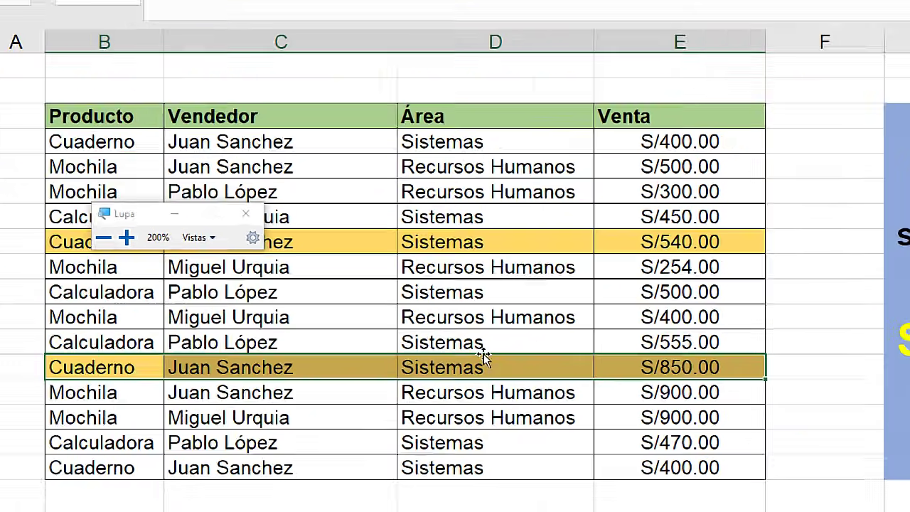
key(super+Escape)
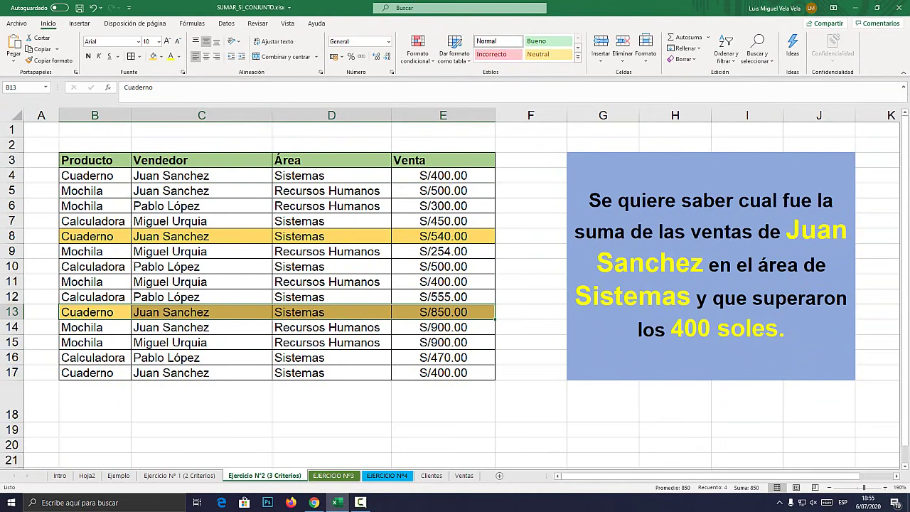
drag(85, 373, 441, 373)
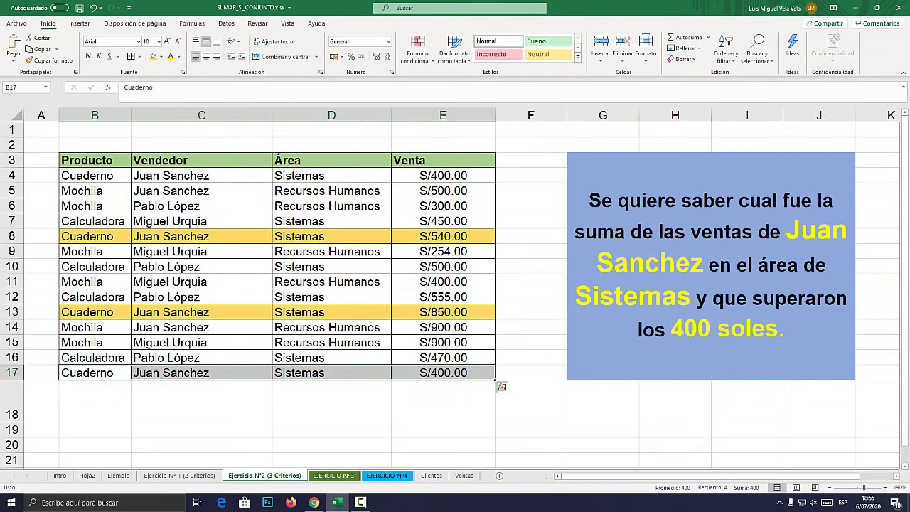
key(super+plus)
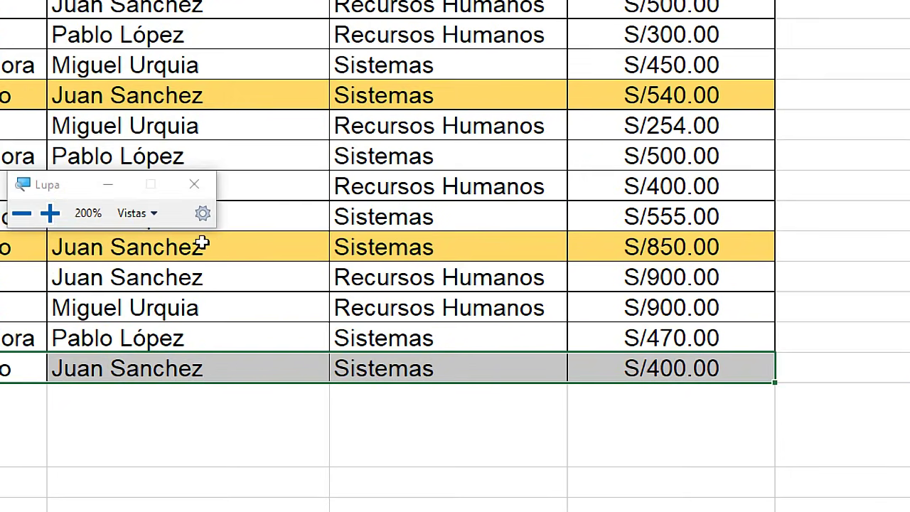
key(super+Escape)
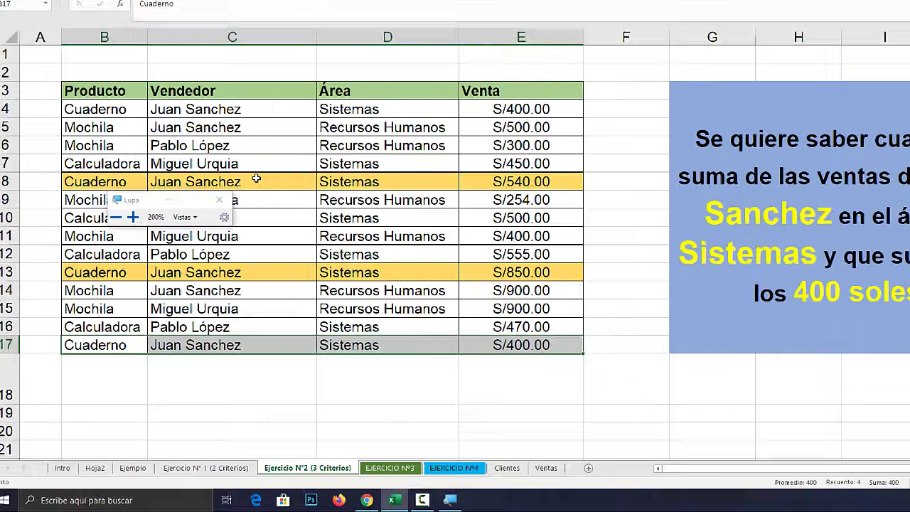
click(201, 236)
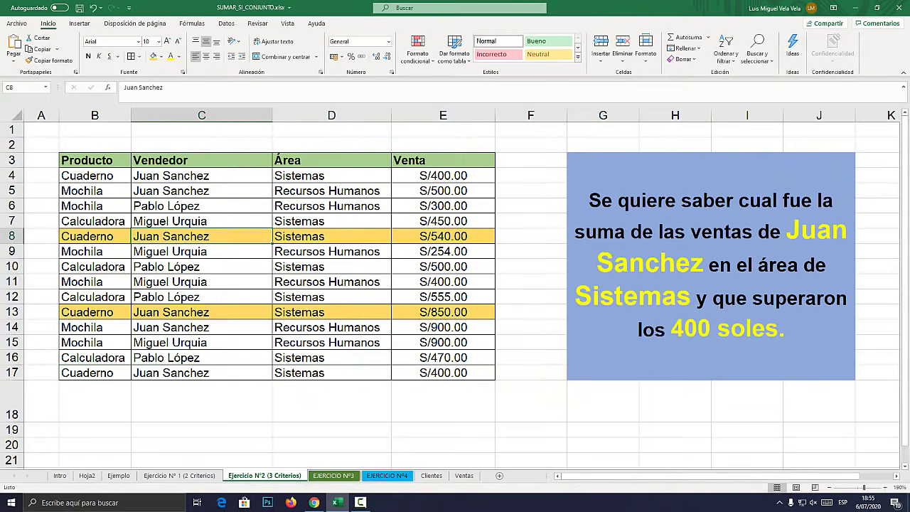
click(443, 312)
- Enter =E8+E13 in F9 as a manual check sum showing S/1,390.00
click(443, 400)
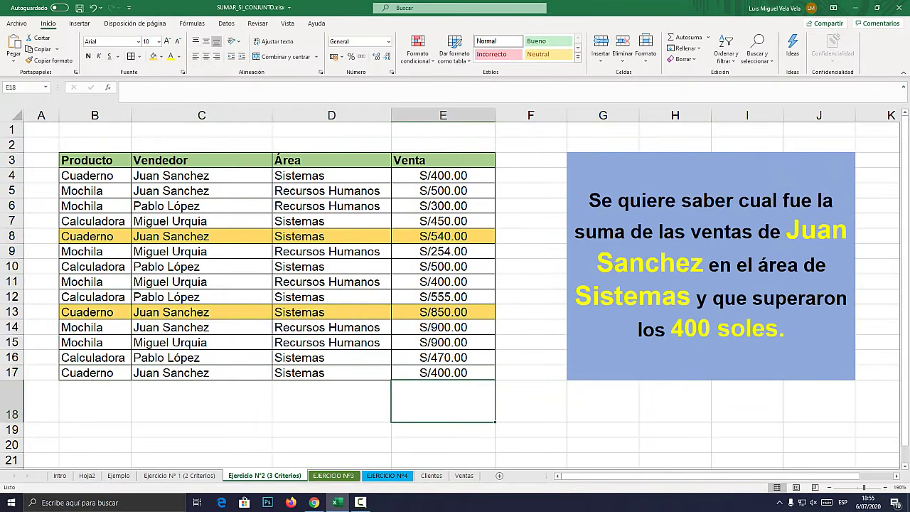
click(530, 251)
text(=)
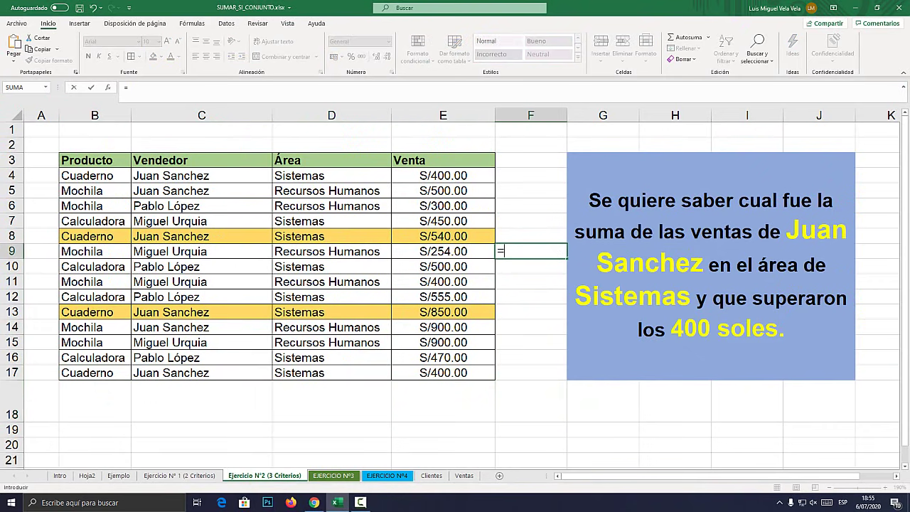
click(443, 236)
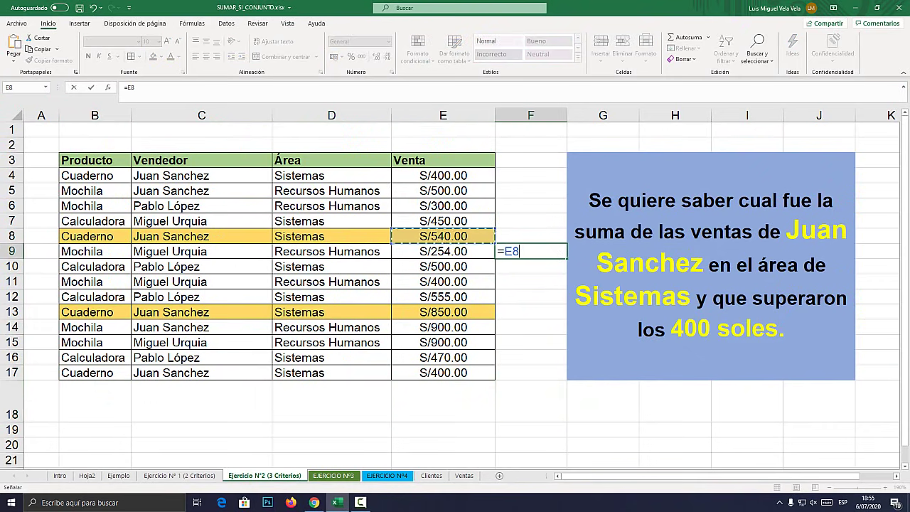
text(+)
click(443, 312)
key(Return)
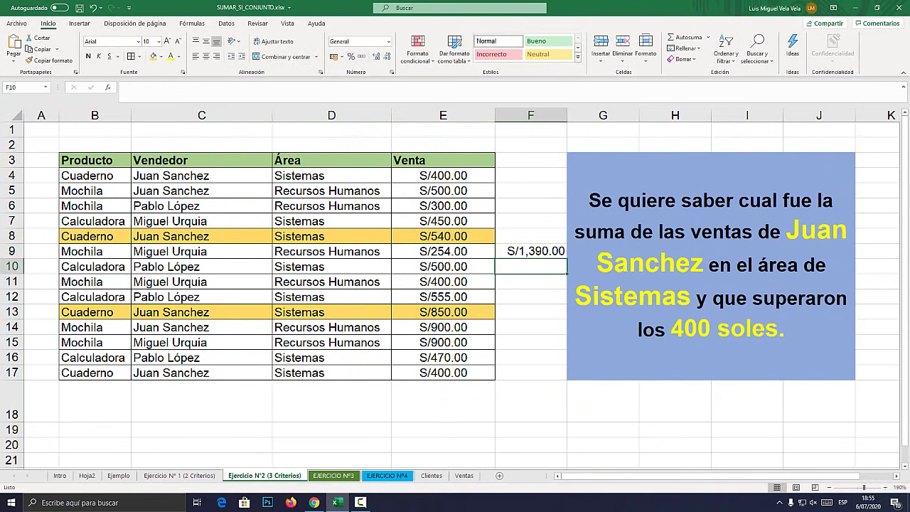
click(530, 251)
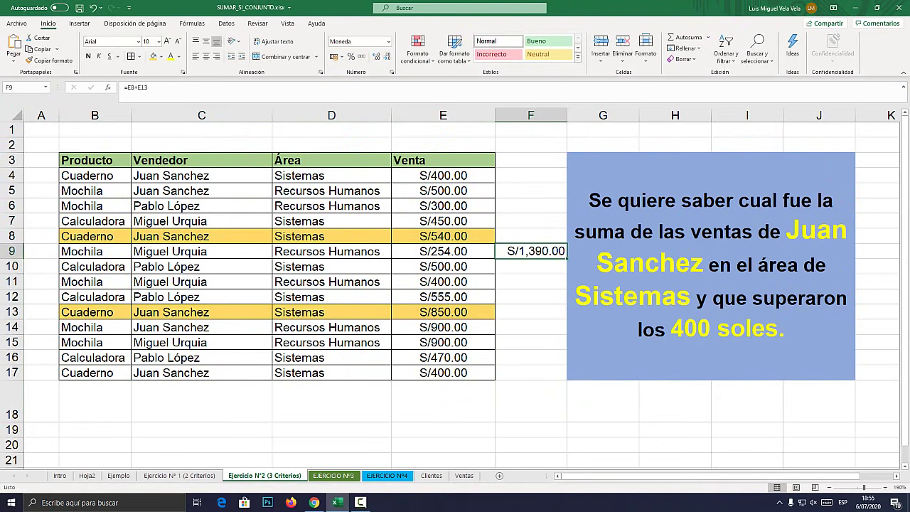
click(443, 401)
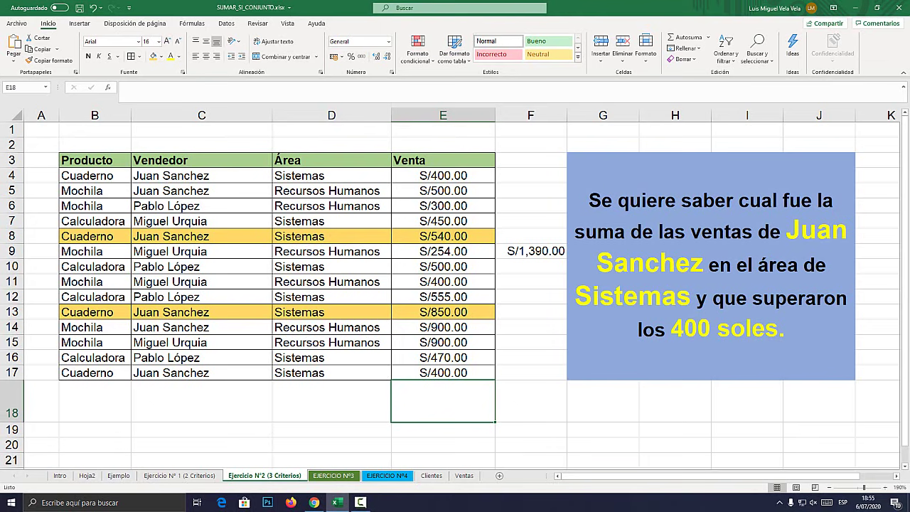
- Start =SUMAR.SI.CONJUNTO in E18 with E4:E17 as the sum range
key(super+plus)
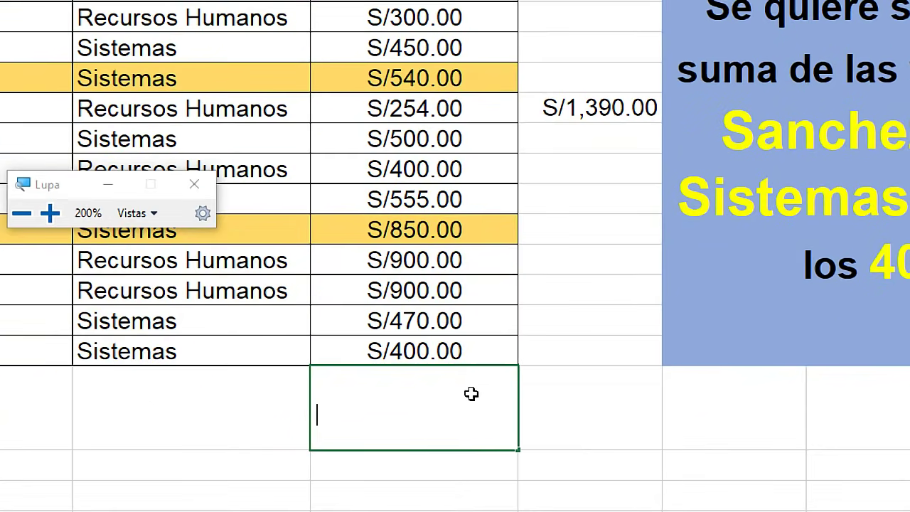
text(=sumar)
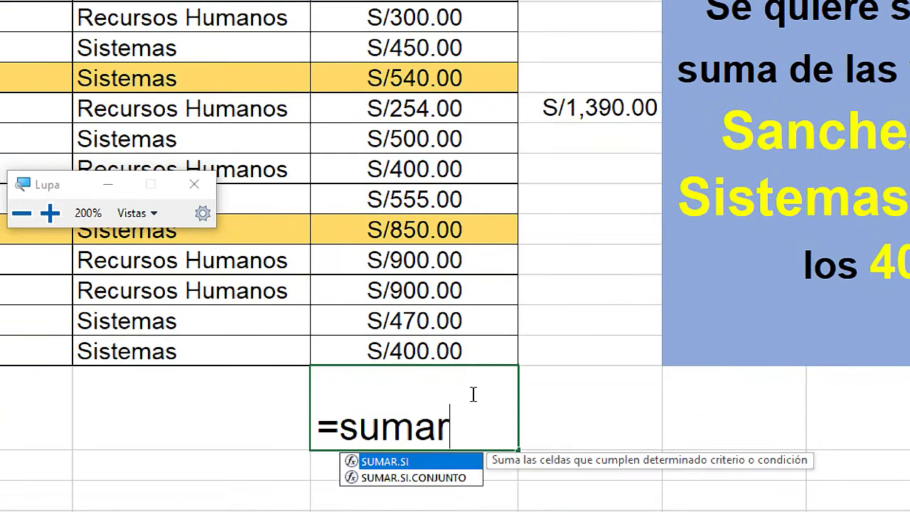
text(.)
key(Down)
key(Tab)
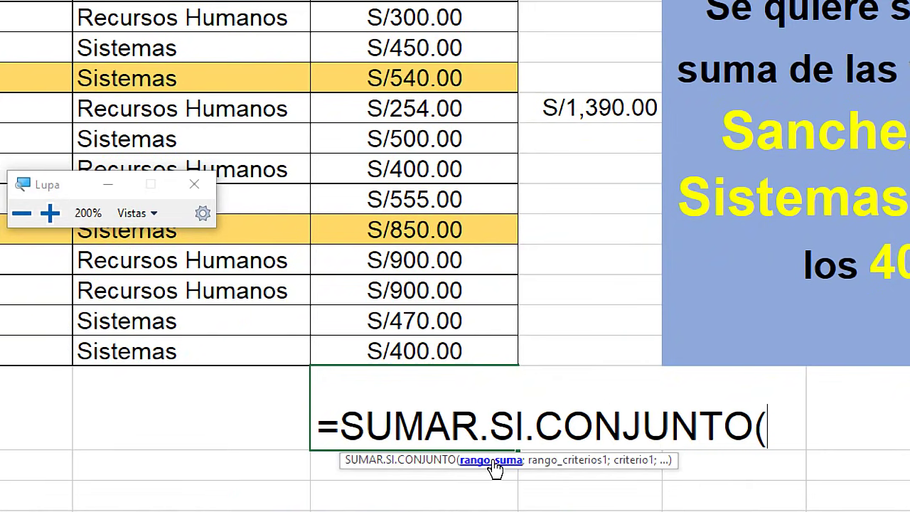
key(super+Escape)
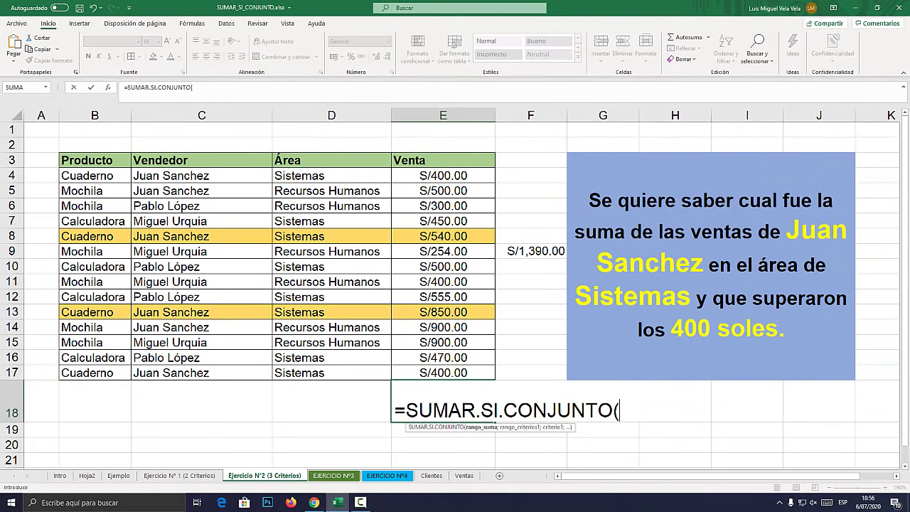
drag(484, 175, 483, 372)
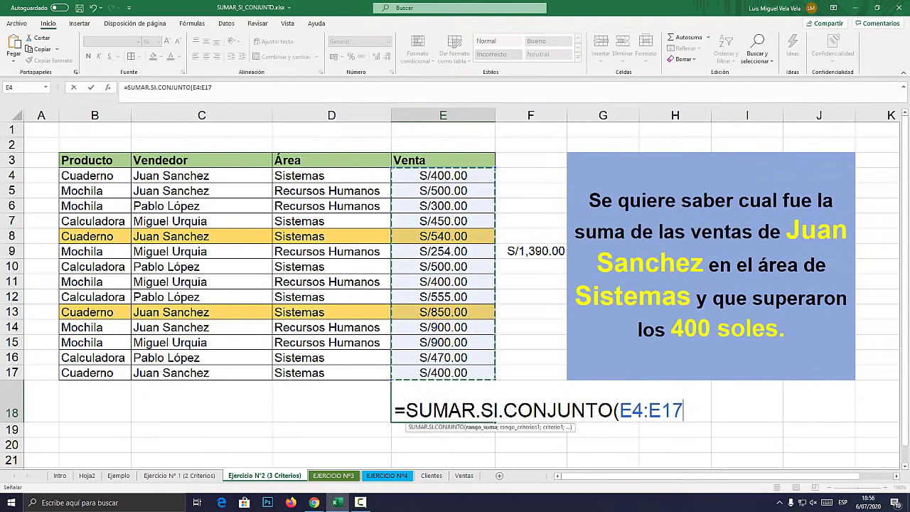
text(;)
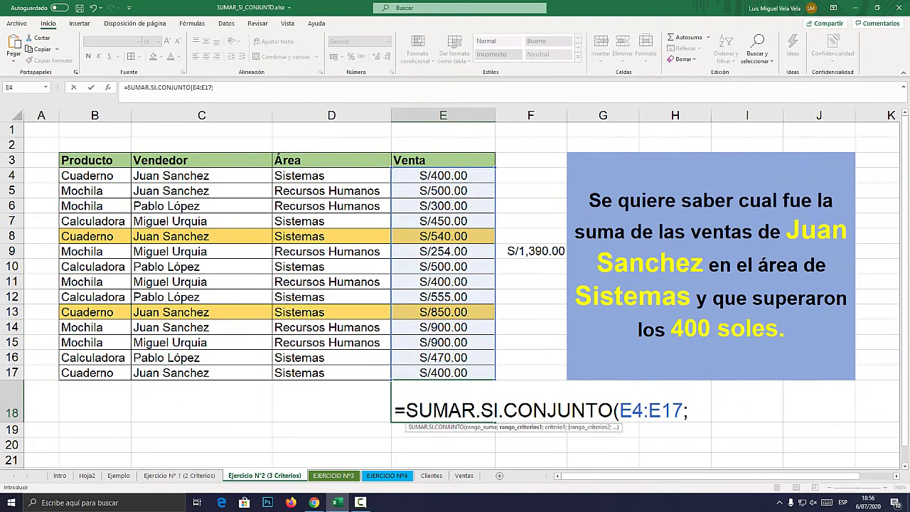
key(super+plus)
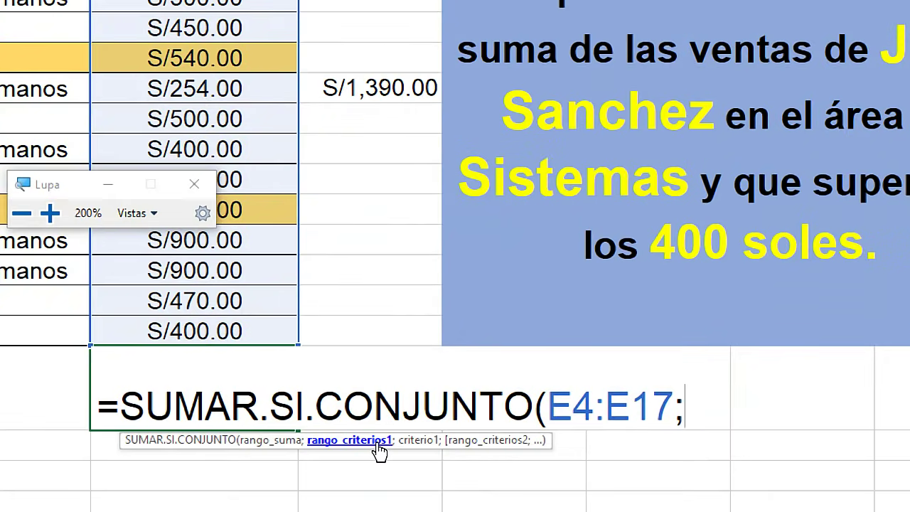
key(super+Escape)
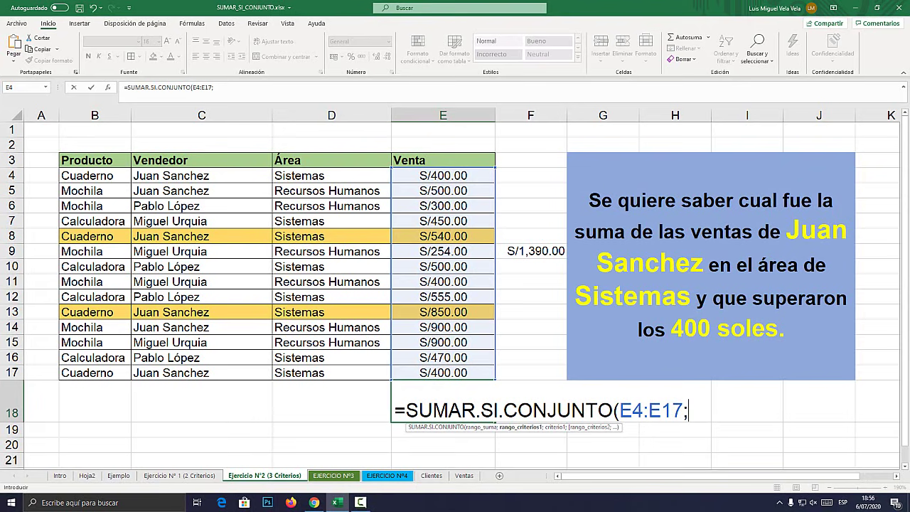
- Add C4:C17 as the first criteria range with the seller's name in quotes as criterion
key(super+plus)
drag(170, 180, 172, 199)
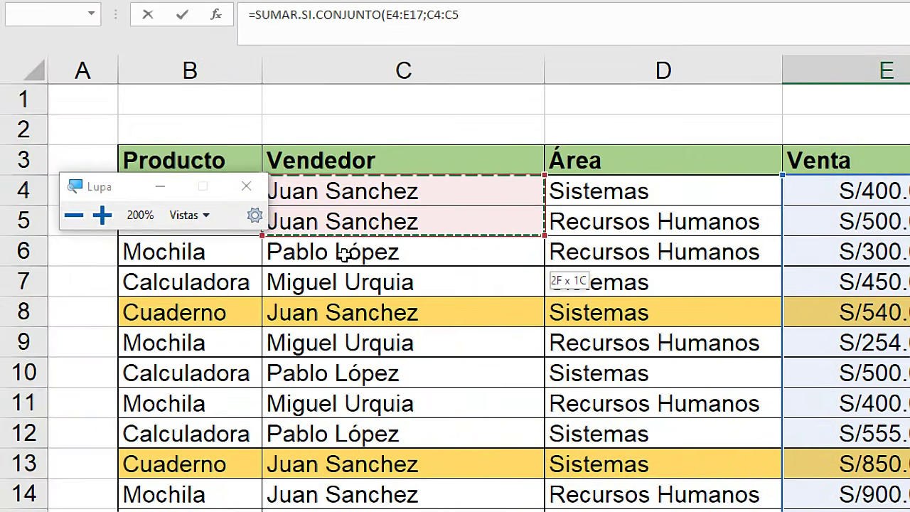
drag(344, 255, 347, 361)
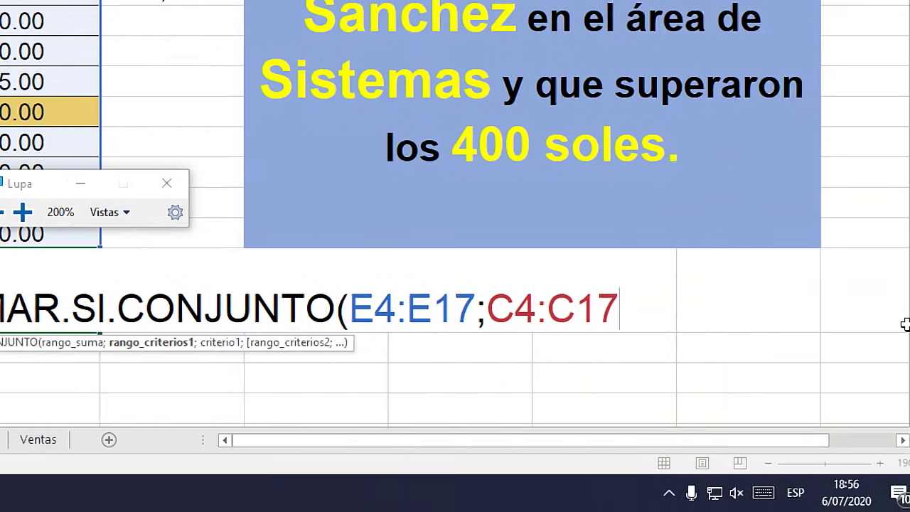
text(;)
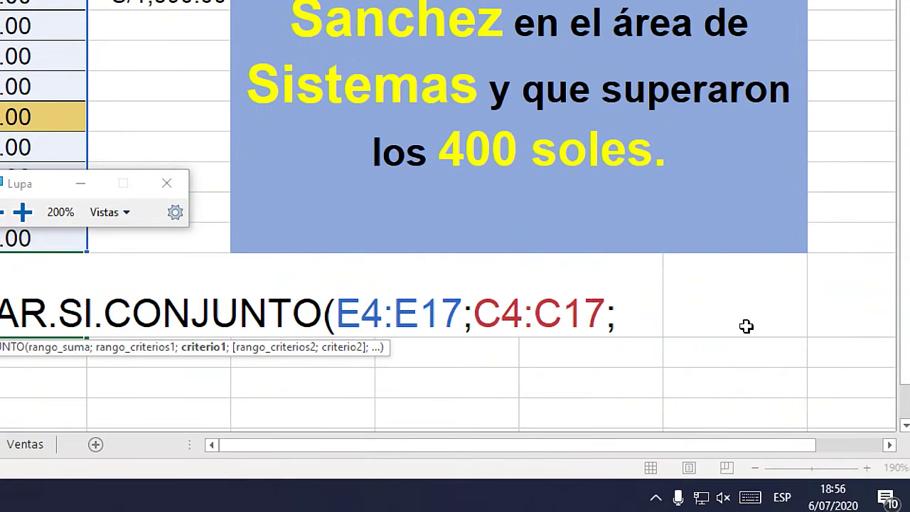
text(")
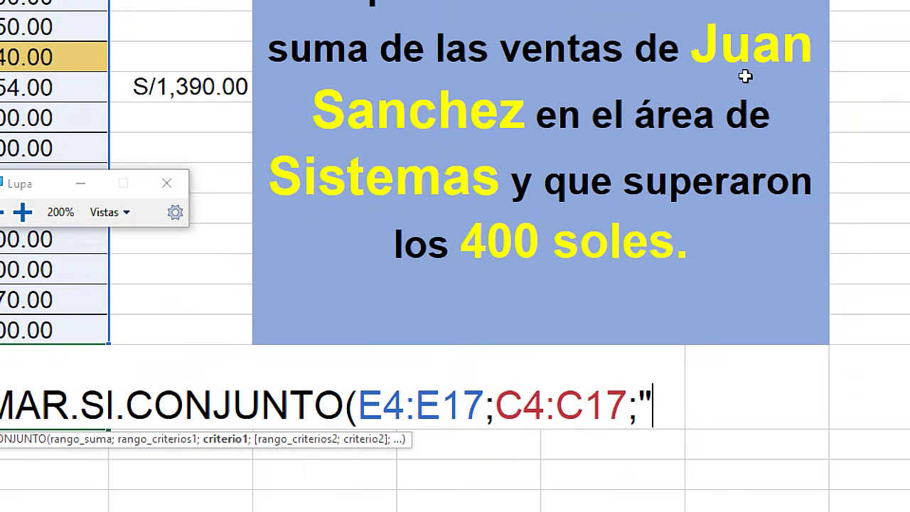
text(Juan San)
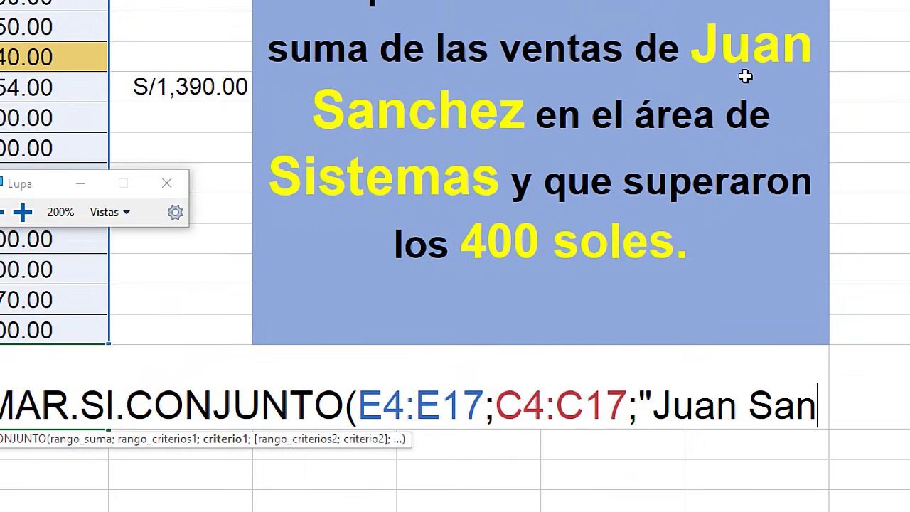
text(ce)
key(BackSpace)
text(hez)
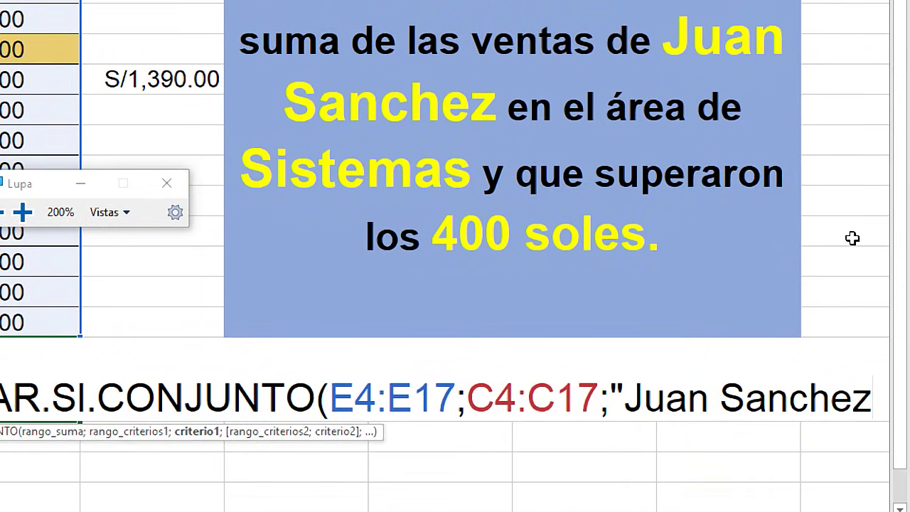
text(";)
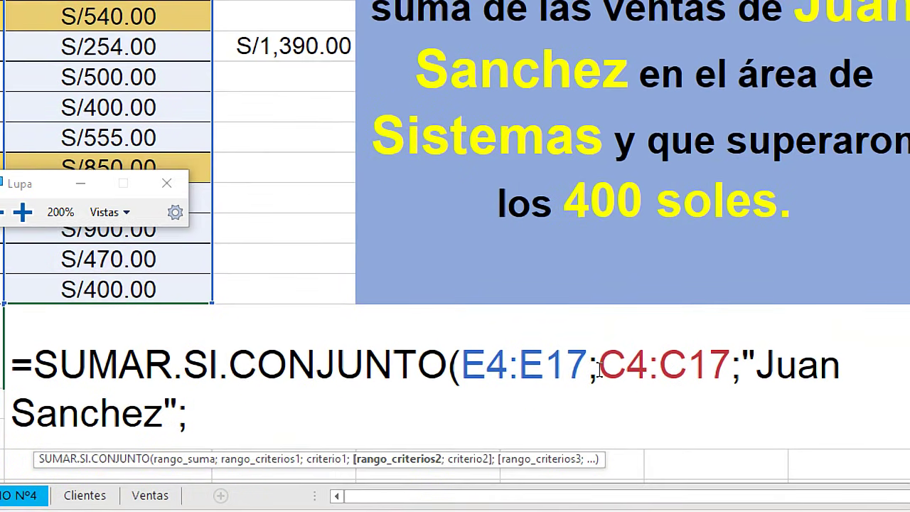
drag(599, 366, 711, 366)
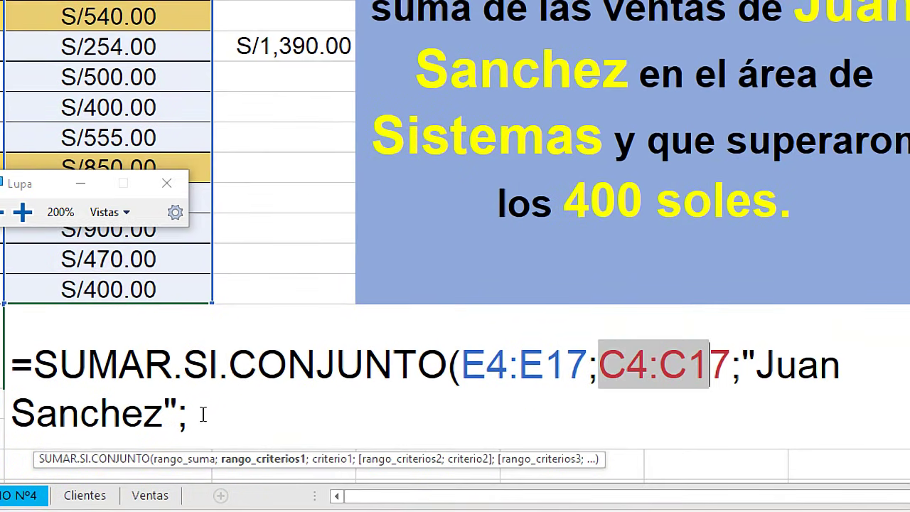
click(203, 414)
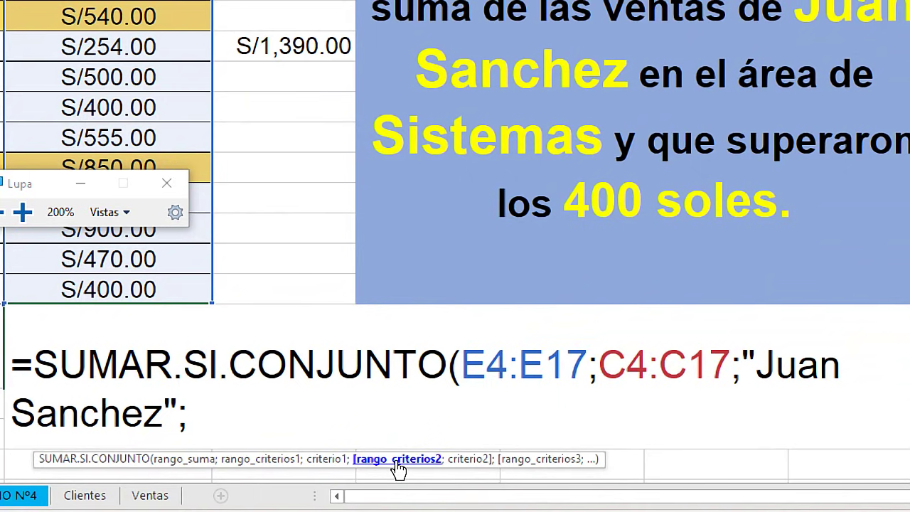
key(super+Escape)
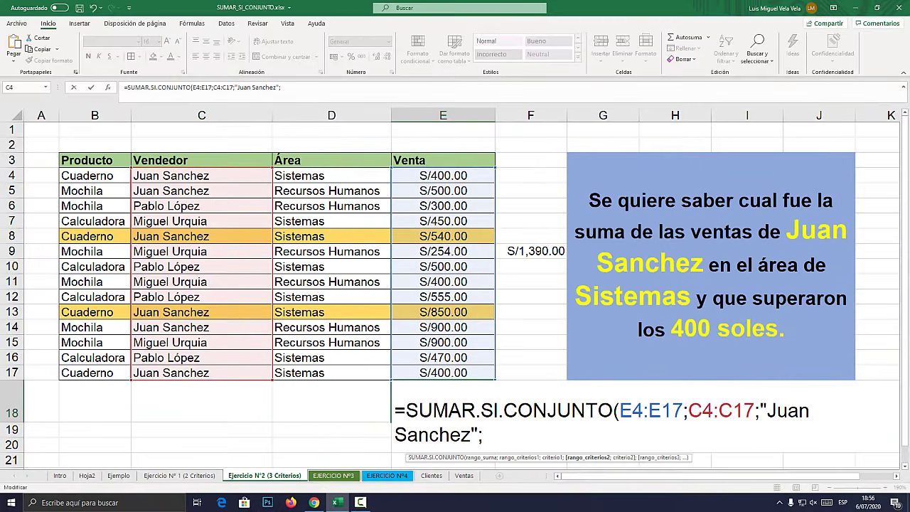
- Add D4:D17 with the criterion "Sistemas" and review both range-criterion pairs
drag(331, 175, 331, 373)
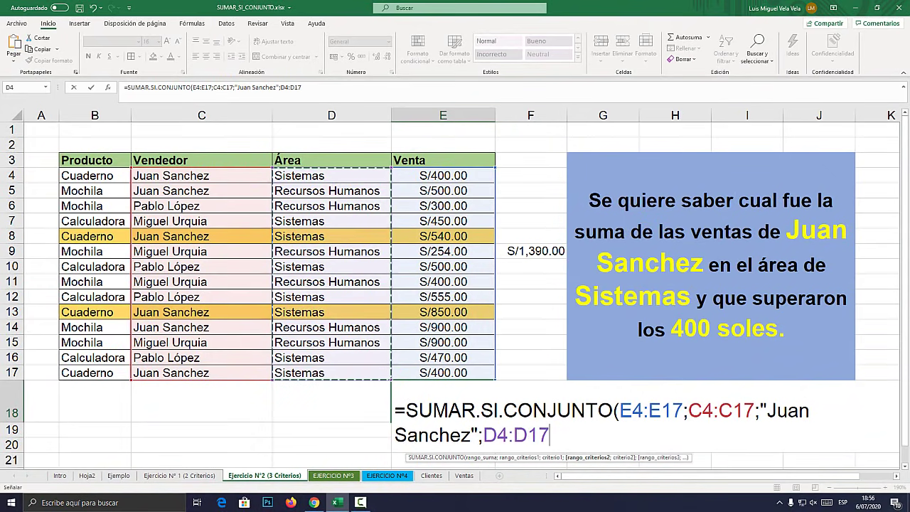
text(;)
key(super+plus)
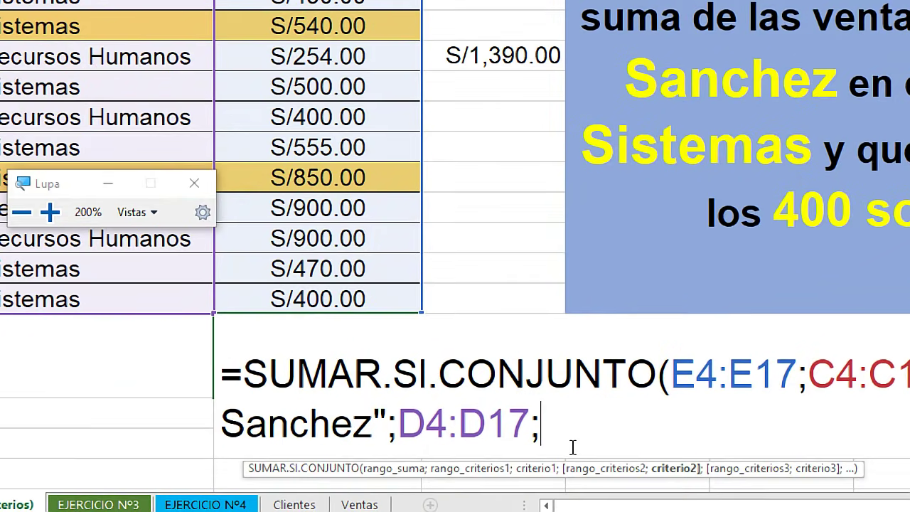
text(")
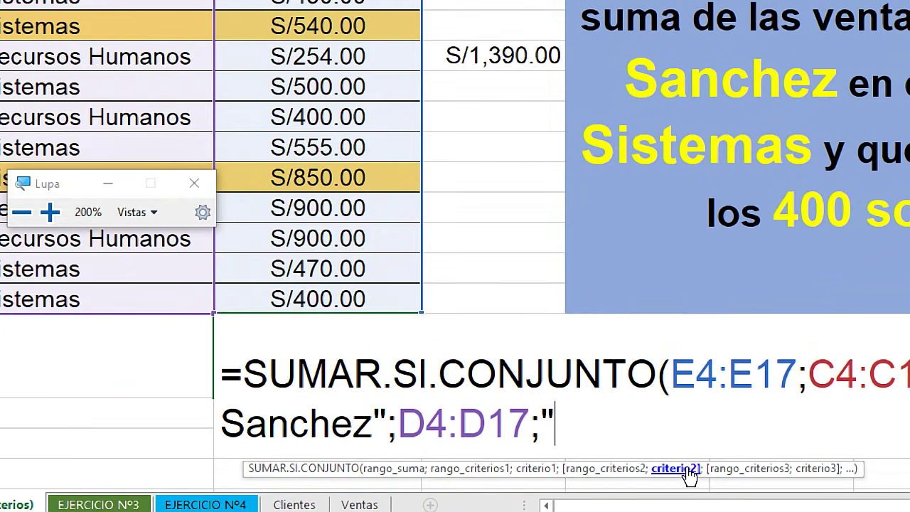
text(S)
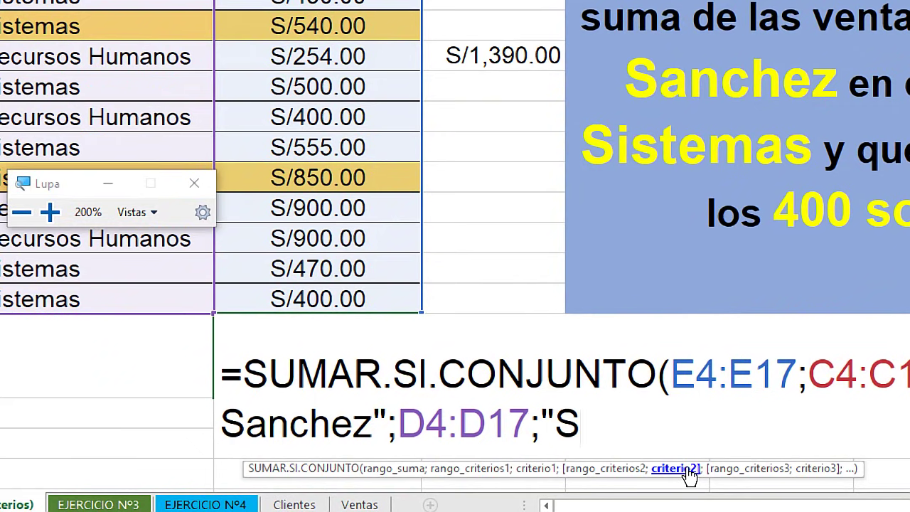
text(istemas)
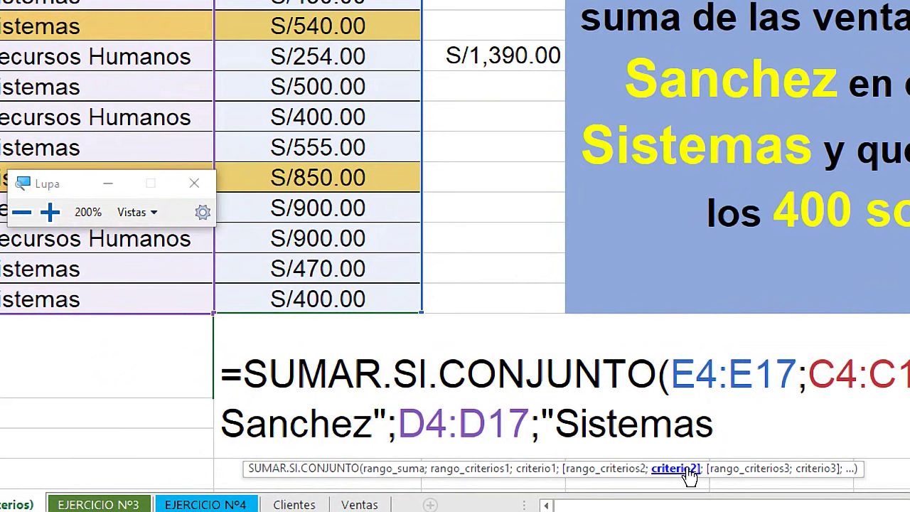
text(";)
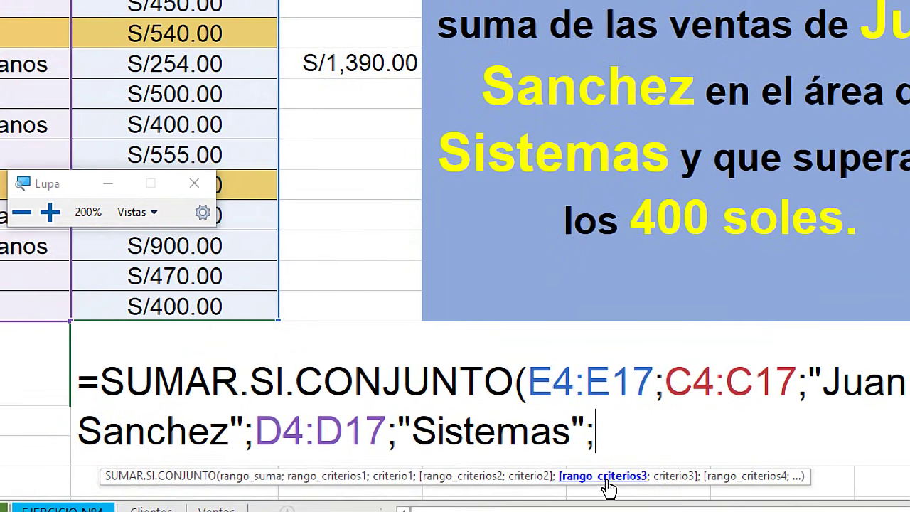
key(shift+Left)
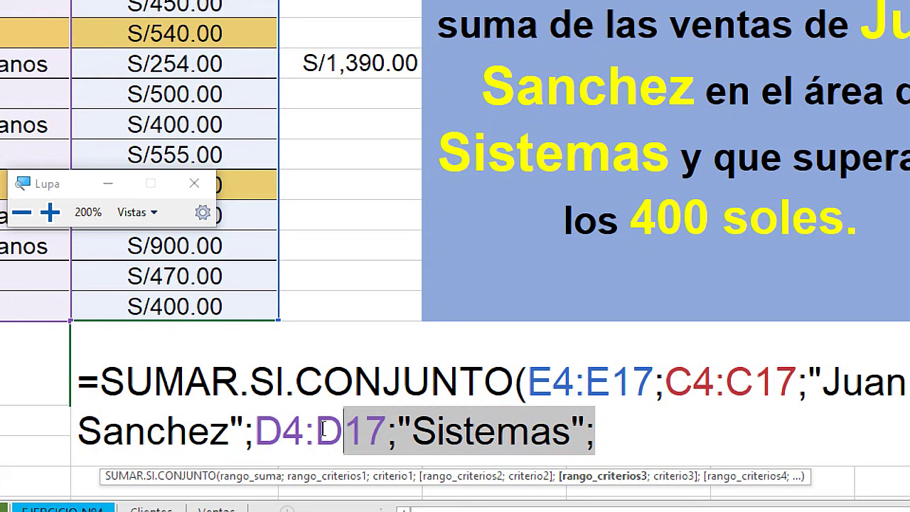
drag(574, 420, 267, 429)
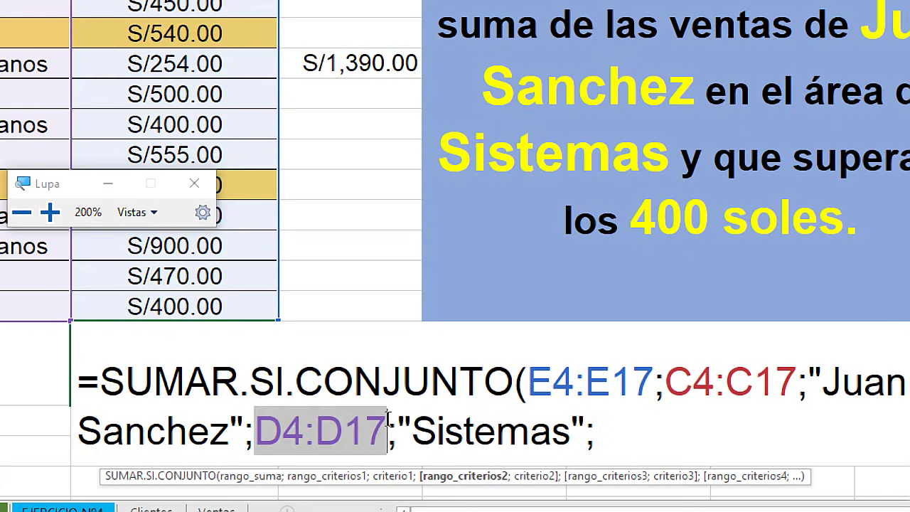
drag(396, 430, 530, 430)
mouse_move(245, 431)
mouse_down()
mouse_move(776, 384)
mouse_move(253, 430)
mouse_up()
click(618, 429)
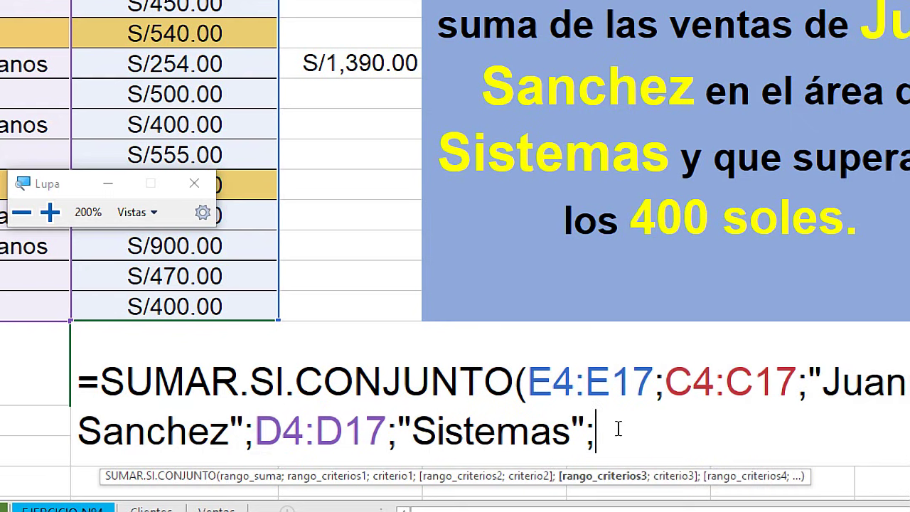
key(super+Escape)
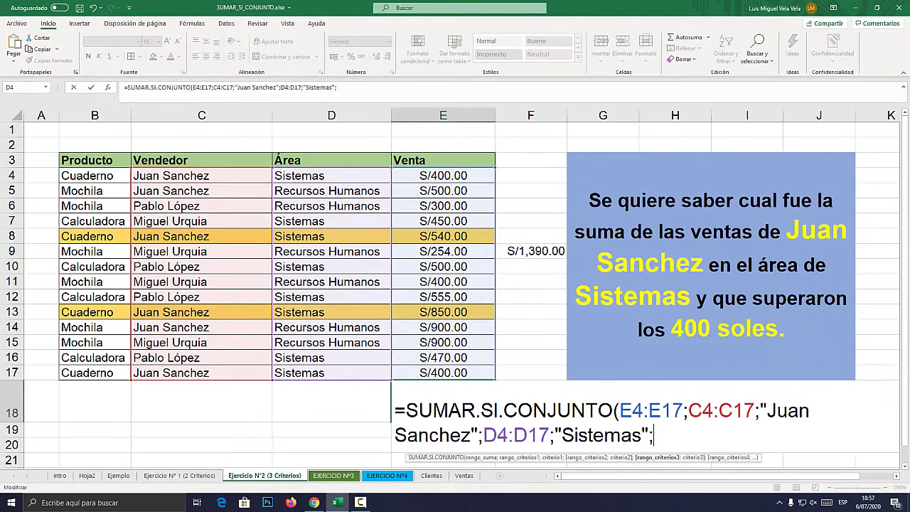
key(super+plus)
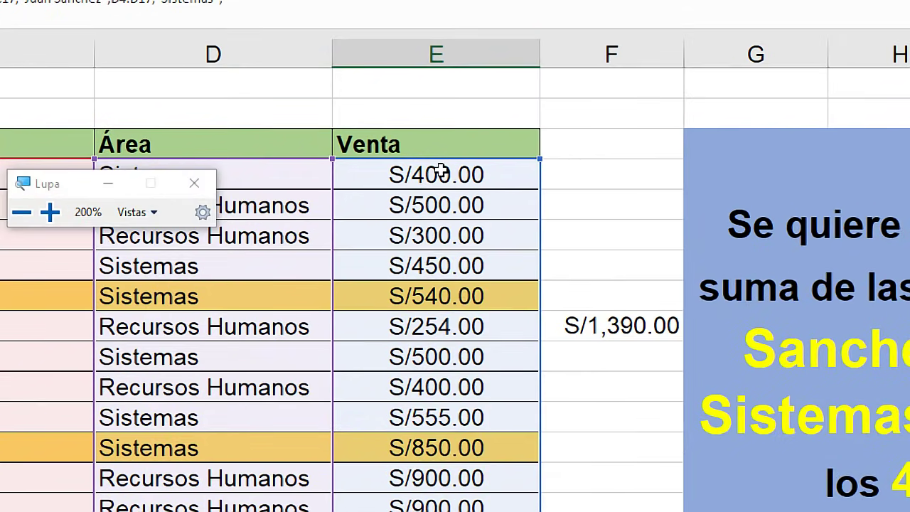
- Add E4:E17 with ">400" as the third criterion and commit, giving 1390
drag(440, 171, 441, 431)
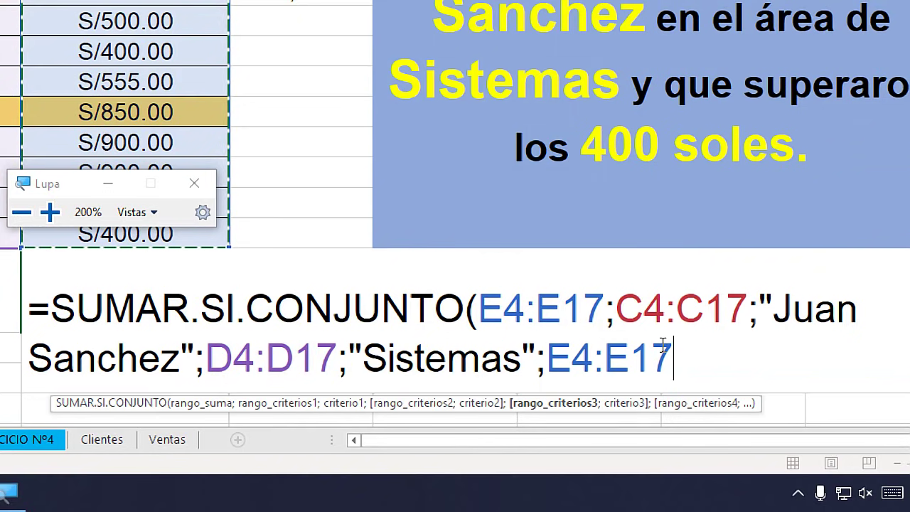
drag(672, 346, 547, 356)
click(679, 351)
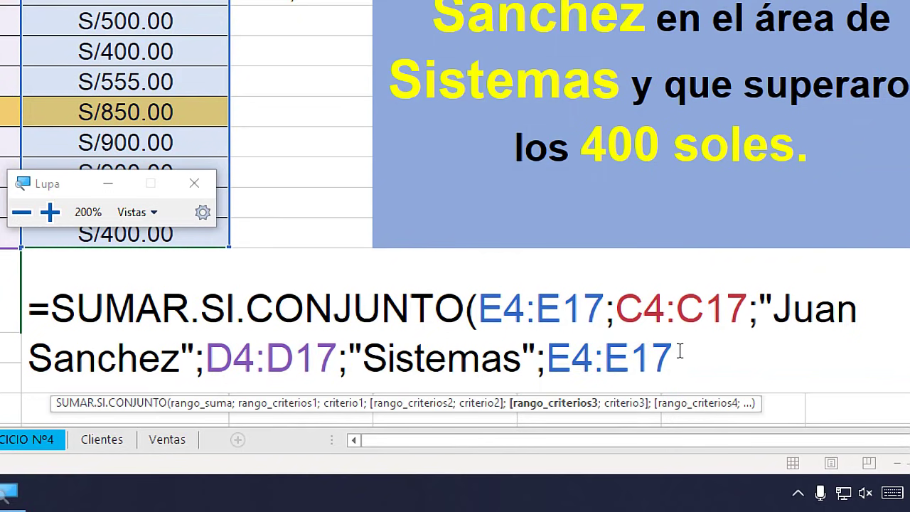
text(;)
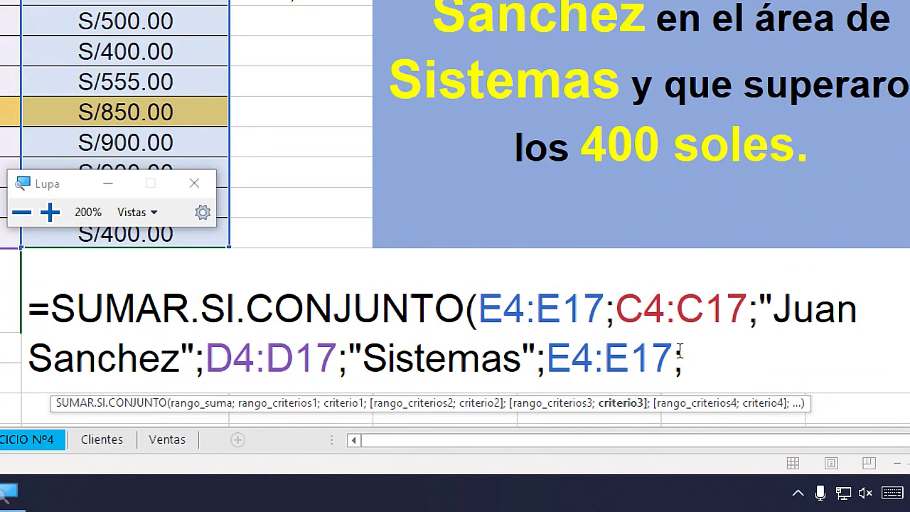
text(")
text(>)
text(400)
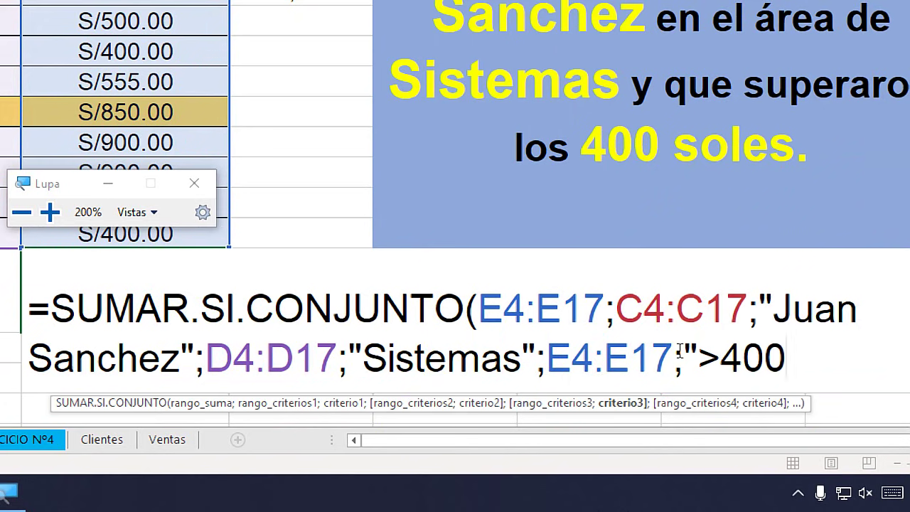
text(")
text())
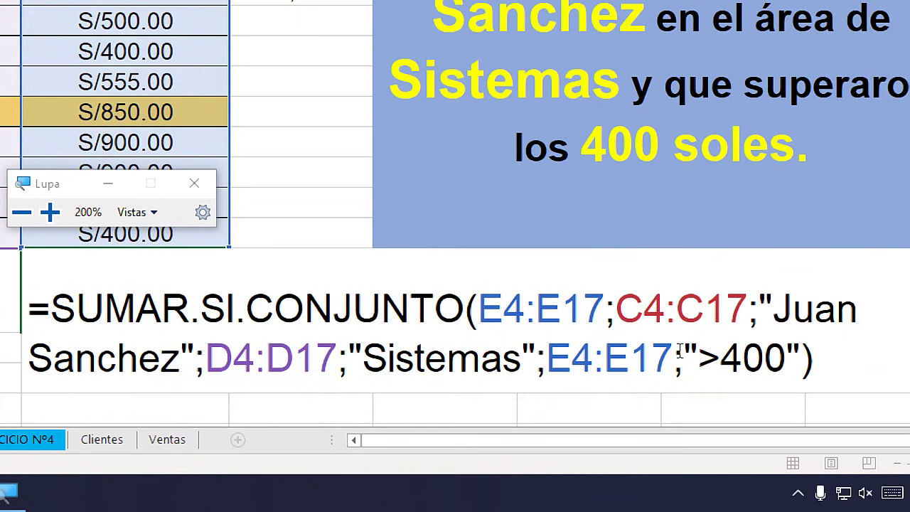
key(super+minus)
key(Return)
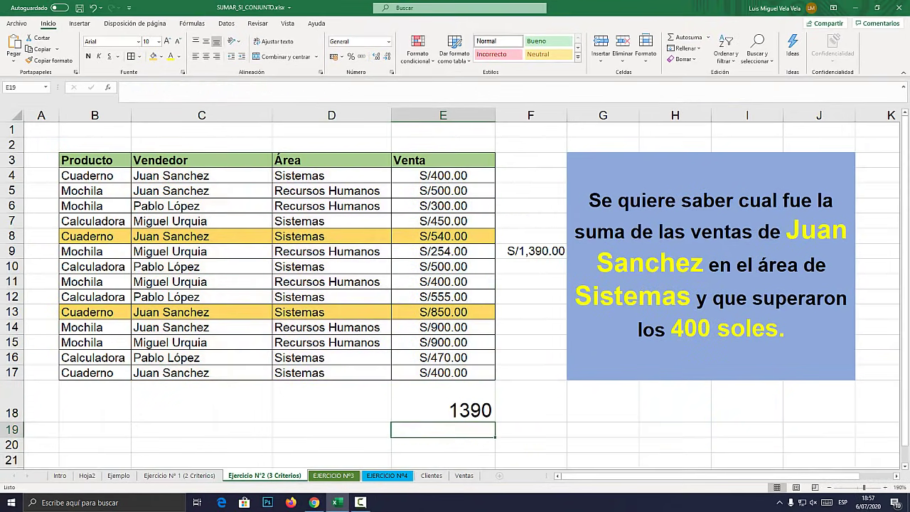
- Change the first Sistemas sale in E4 from 400 to 401
click(442, 405)
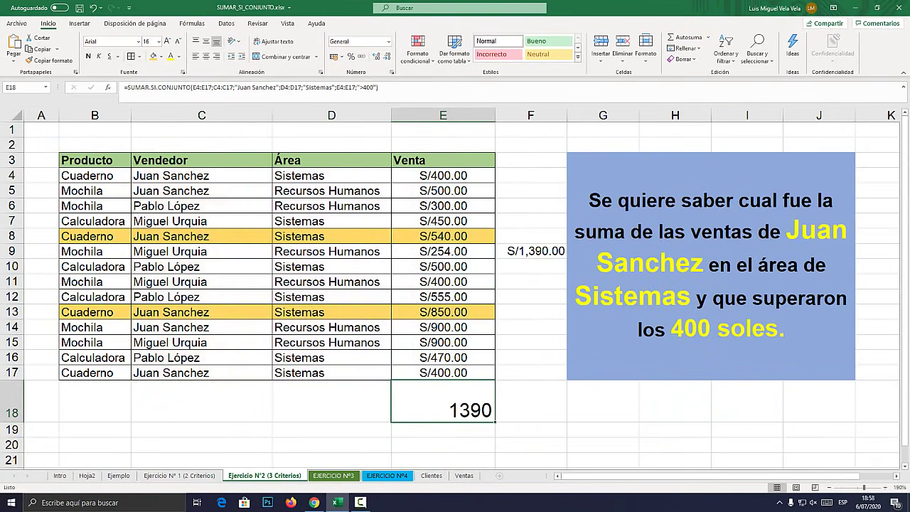
key(super+plus)
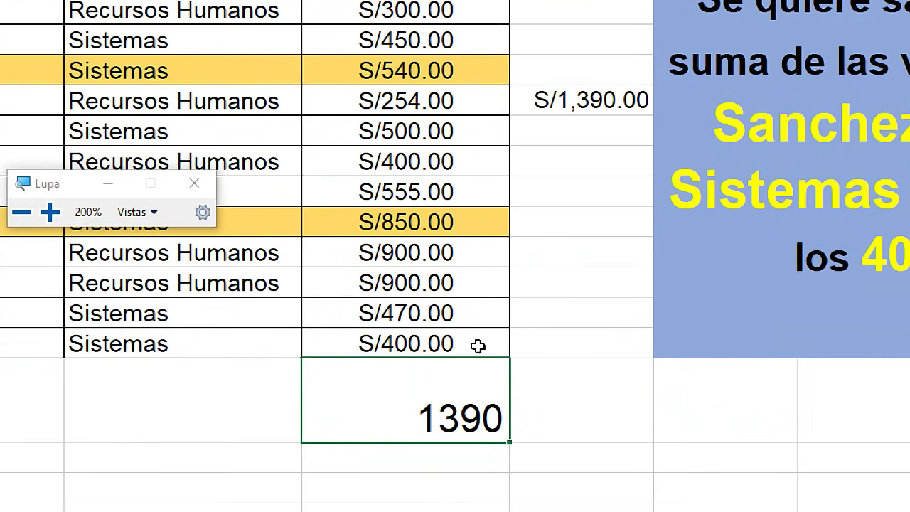
click(599, 101)
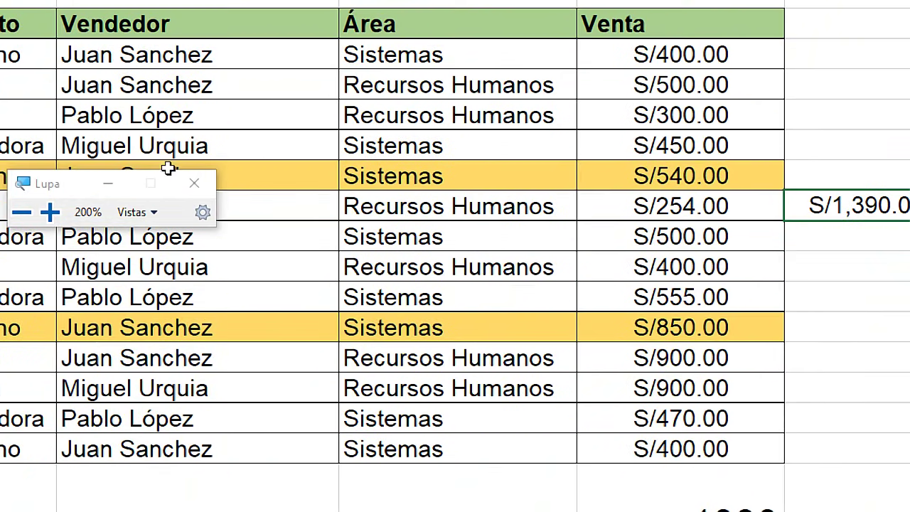
click(138, 57)
click(435, 55)
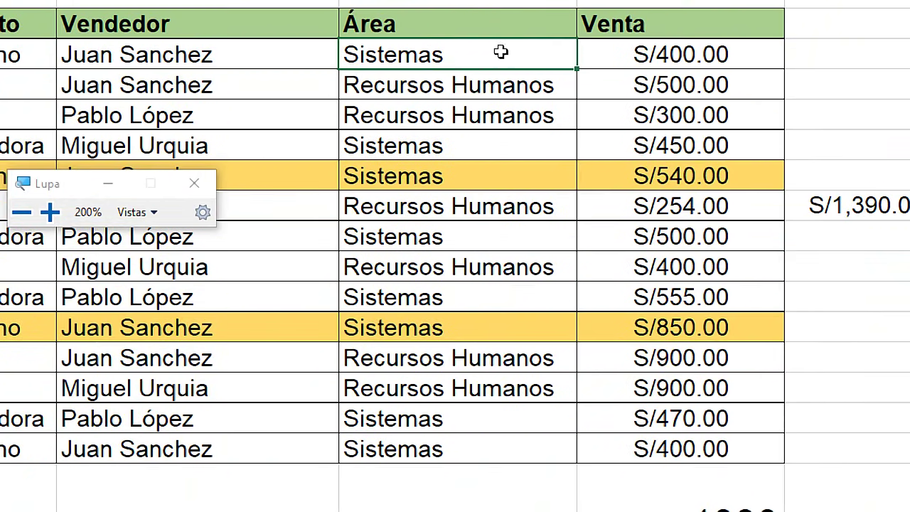
click(671, 51)
double_click(680, 54)
drag(675, 53, 706, 53)
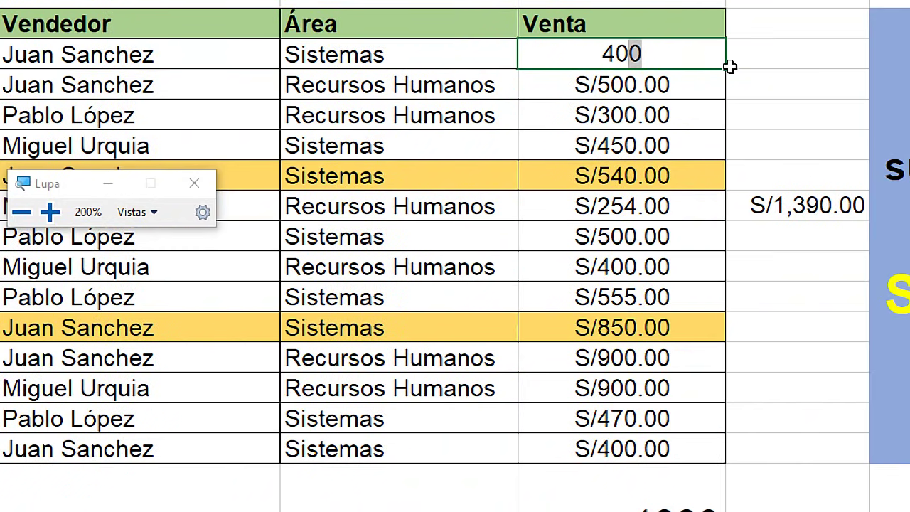
text(1)
key(Return)
key(super+Escape)
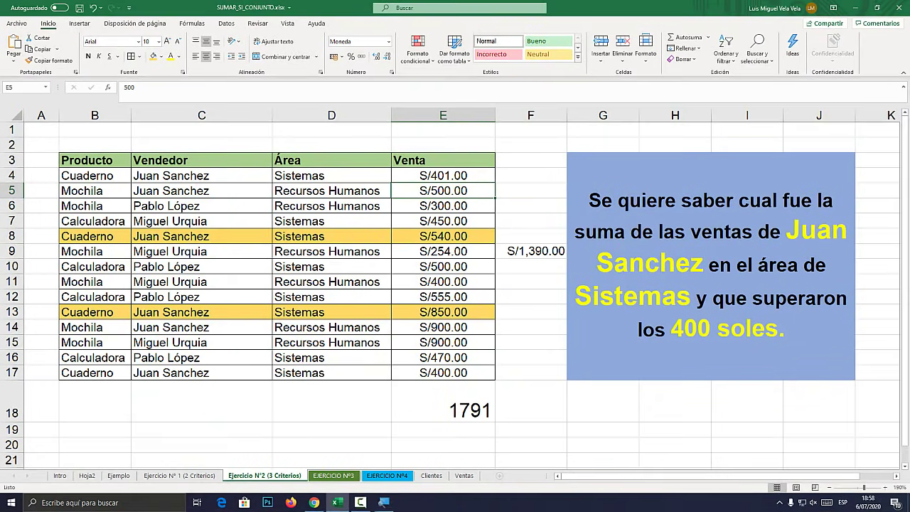
- Extend the F9 check to =E8+E13+E4 and compare its S/1,791.00 with E18
click(442, 410)
click(530, 251)
text(=E8+E13+)
double_click(542, 251)
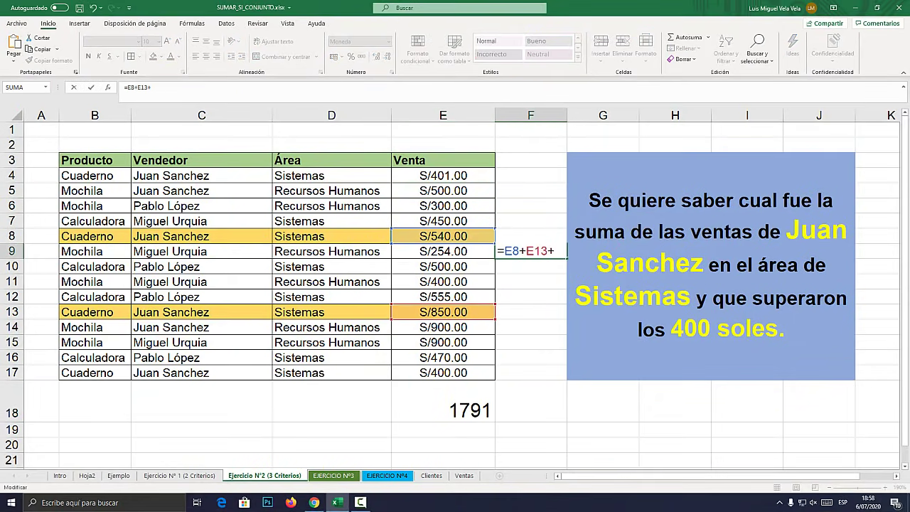
click(443, 176)
key(Return)
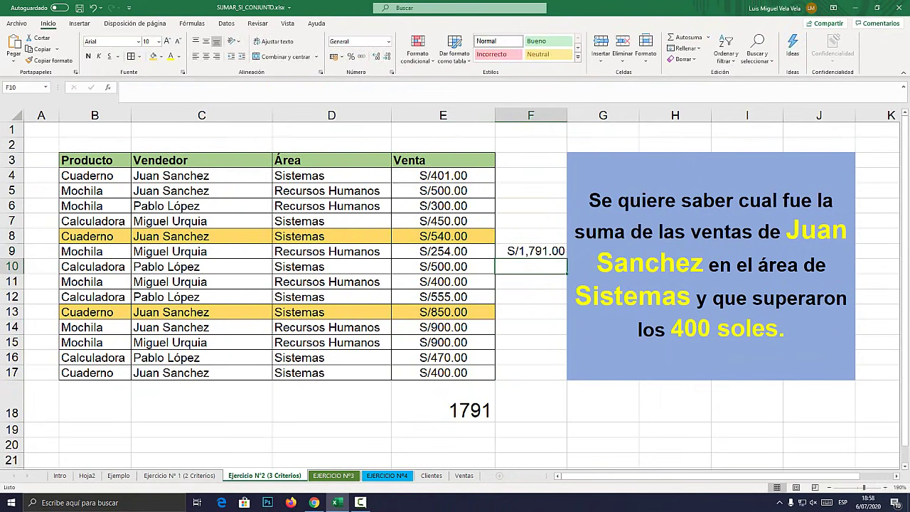
click(530, 251)
click(443, 410)
key(super+plus)
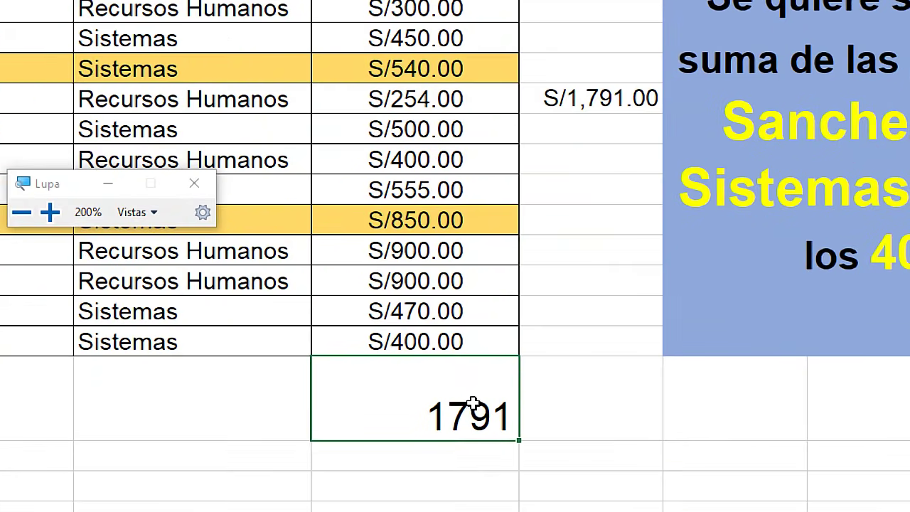
click(540, 249)
key(super+Escape)
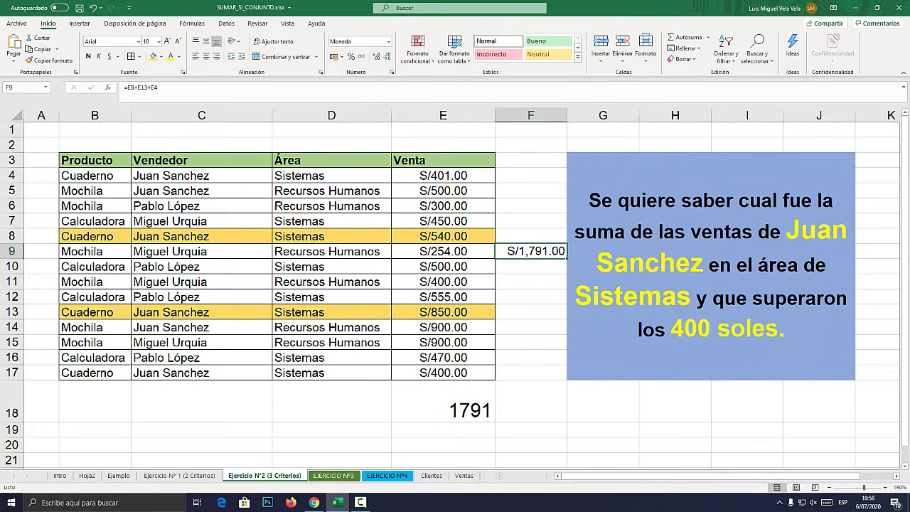
- Walk through each range and criterion of the E18 formula (1791), then open EJERCICIO N°3
double_click(461, 410)
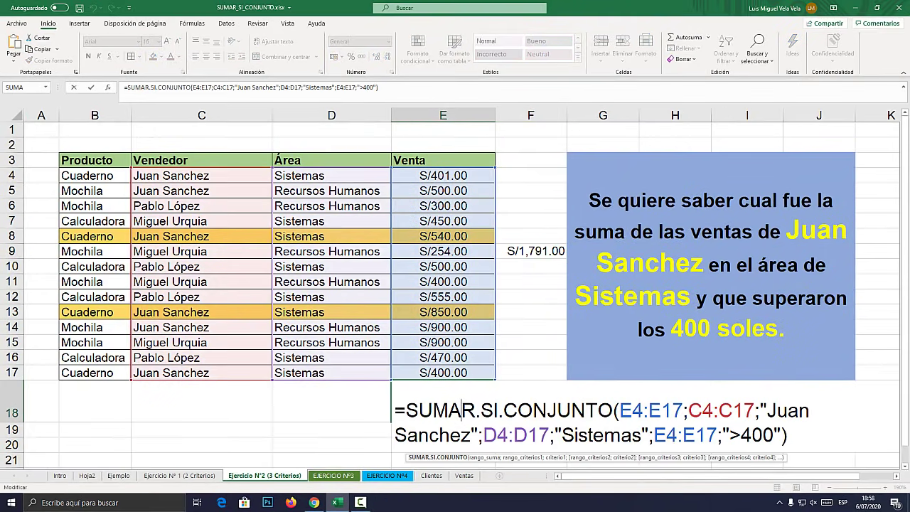
mouse_move(754, 411)
mouse_down()
mouse_move(532, 410)
mouse_move(480, 434)
mouse_move(549, 435)
mouse_up()
key(super+plus)
click(556, 433)
drag(612, 434, 808, 434)
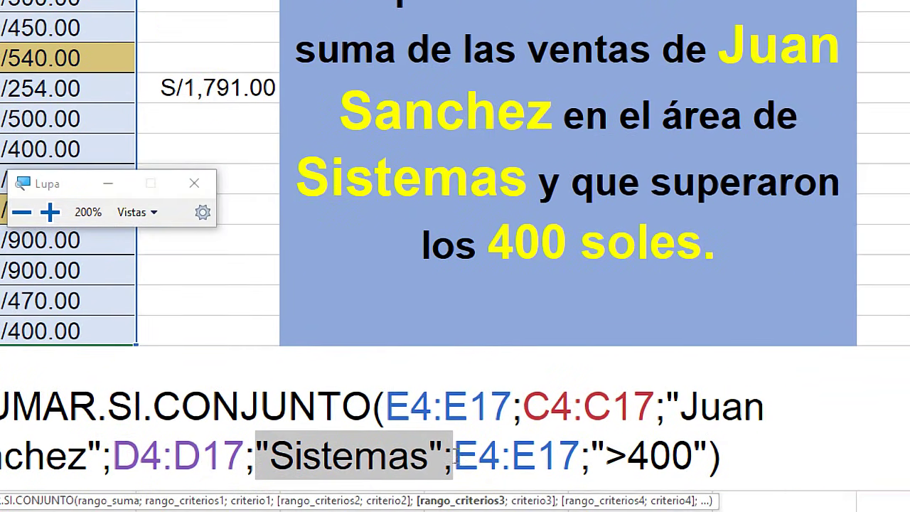
drag(453, 455, 693, 454)
click(603, 454)
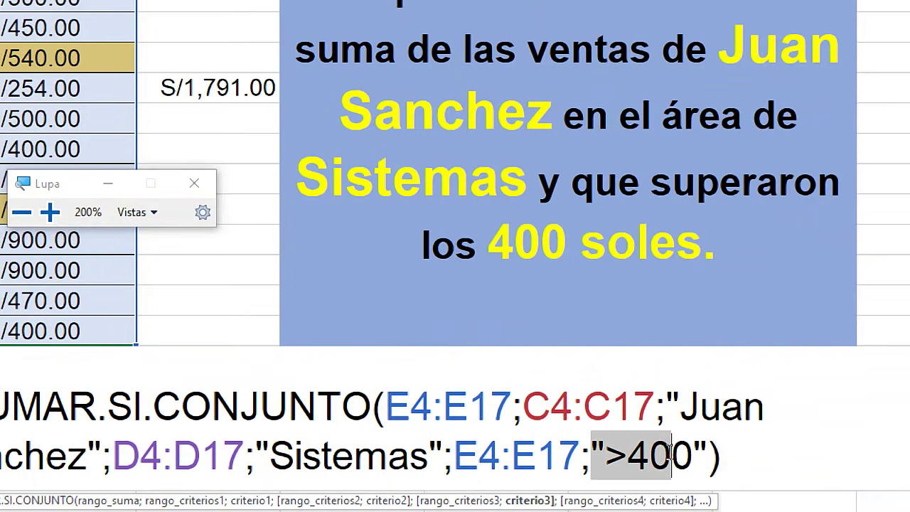
key(super+Escape)
key(Return)
key(ctrl+Page_Down)
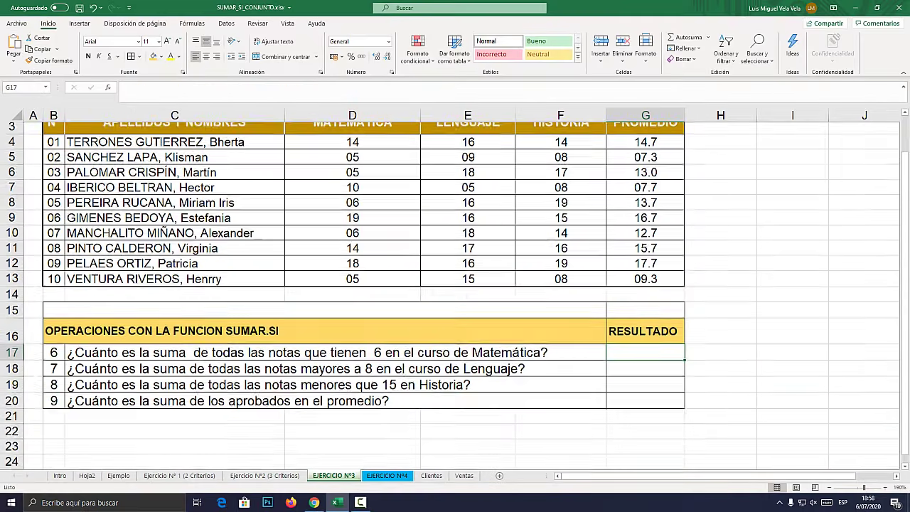
- Review the student name, MATEMÁTICA, LENGUAJE and PROMEDIO columns on the EJERCICIO N°3 sheet
scroll(455, 292, up, 1)
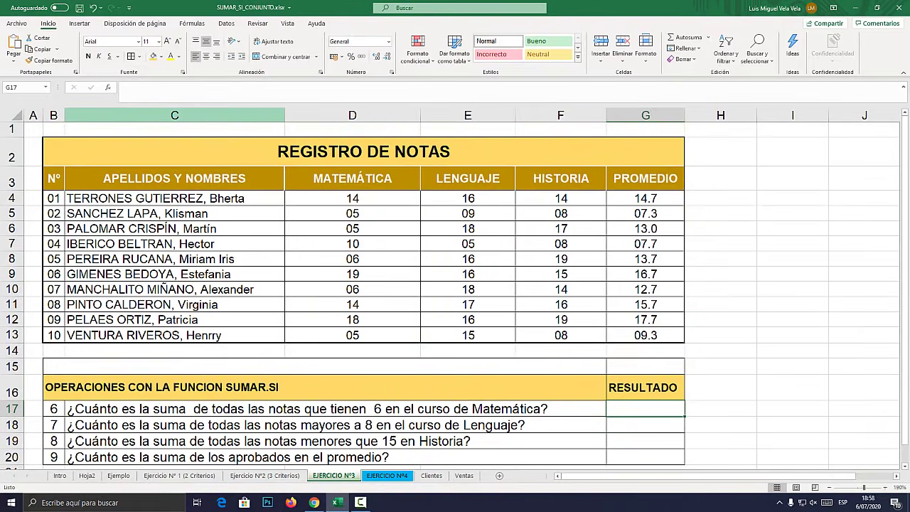
click(175, 115)
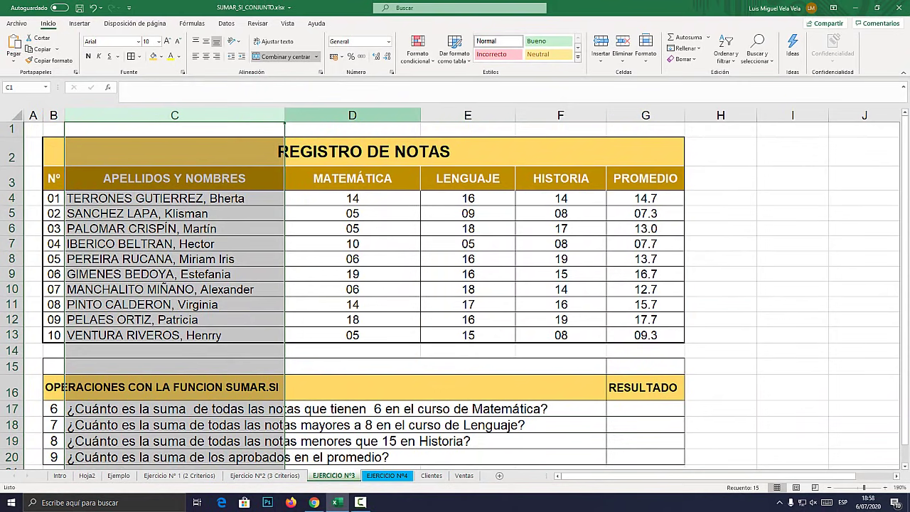
click(352, 115)
click(467, 115)
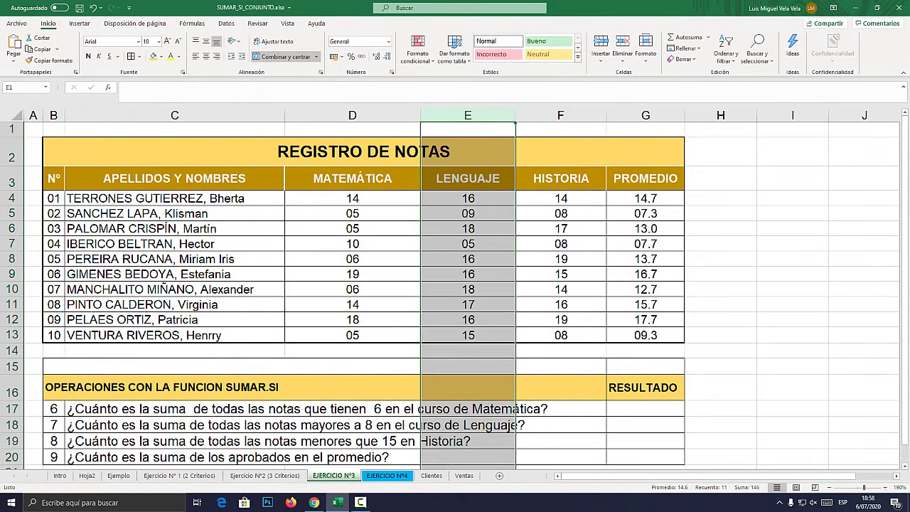
click(644, 115)
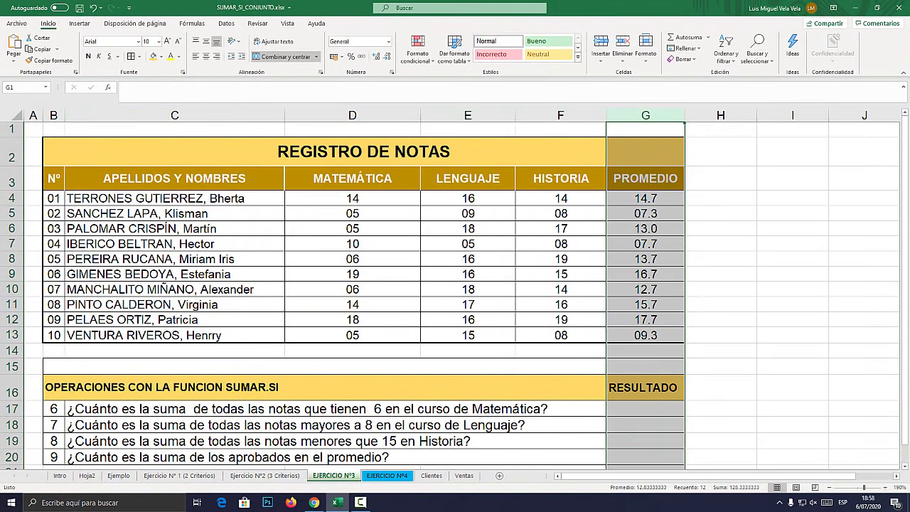
scroll(355, 284, down, 2)
scroll(355, 285, up, 2)
click(644, 409)
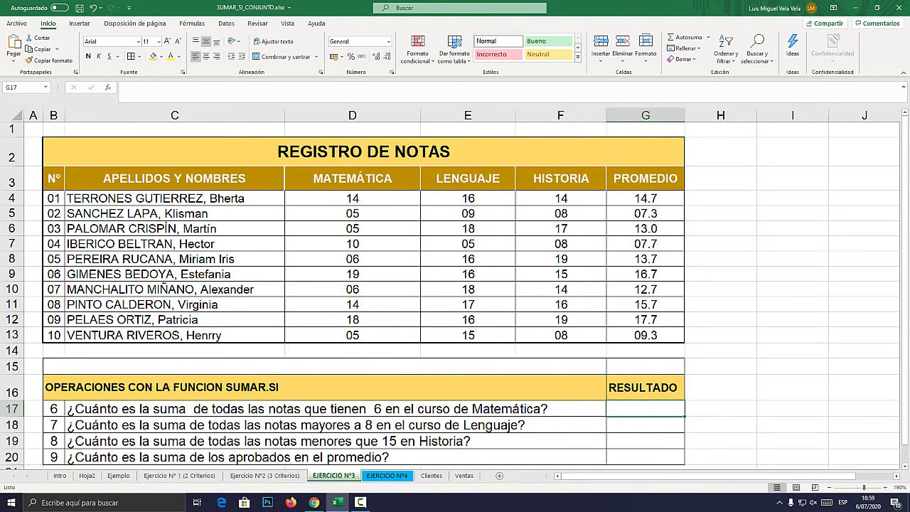
- Fill the two MATEMÁTICA grades of 06 (D10, D8) orange, then begin =sumar.s in G17
drag(353, 214, 353, 319)
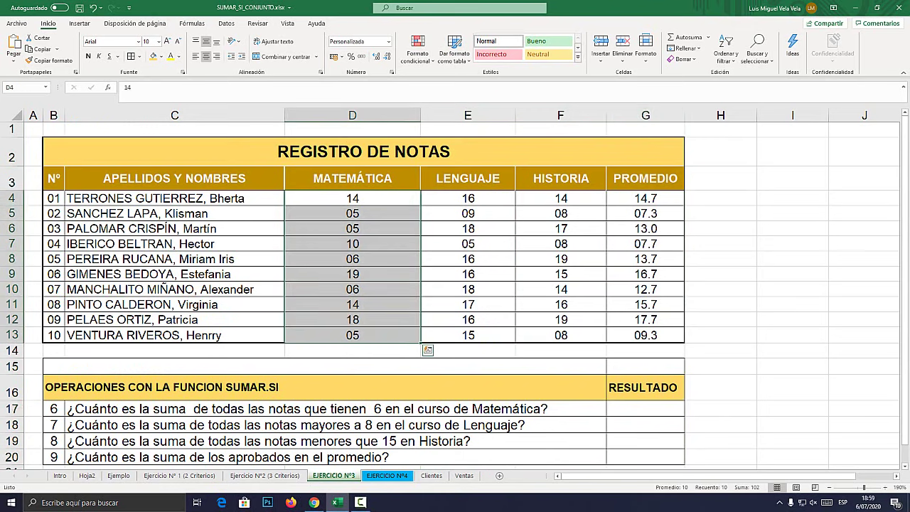
click(353, 290)
click(153, 57)
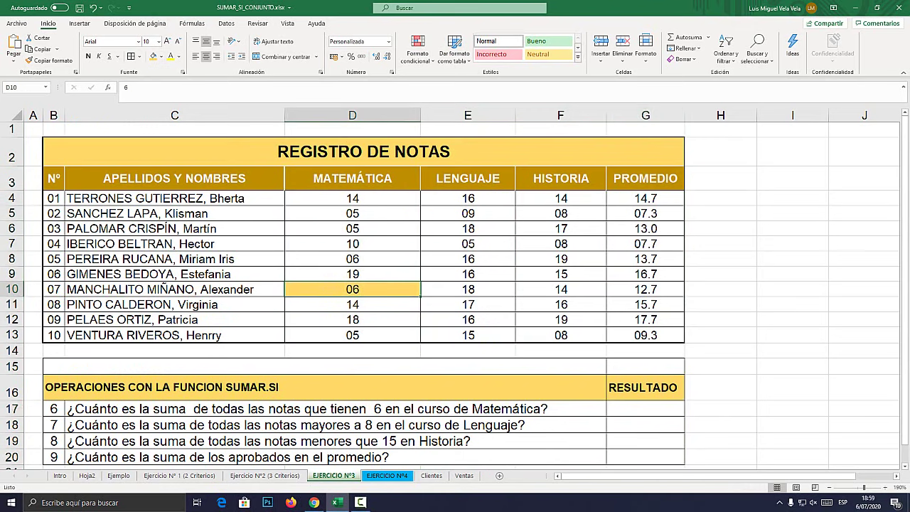
key(Up)
key(Up)
click(153, 56)
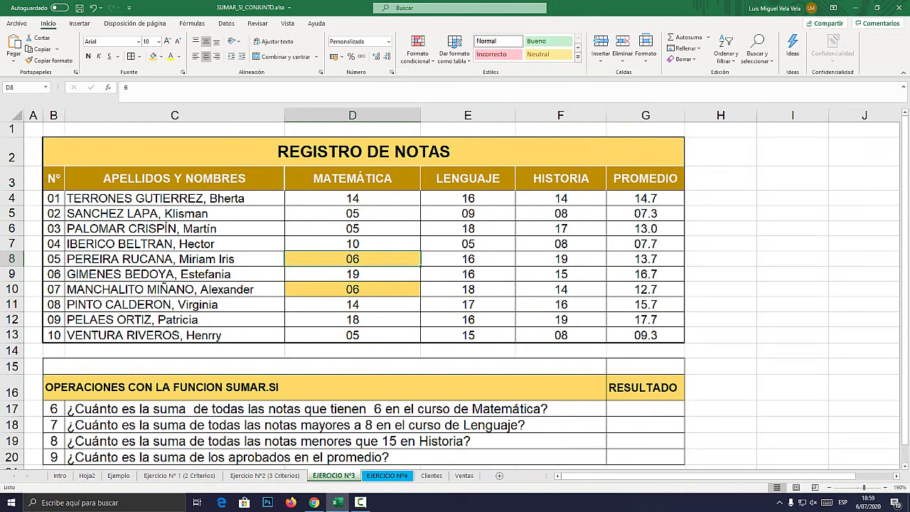
click(645, 409)
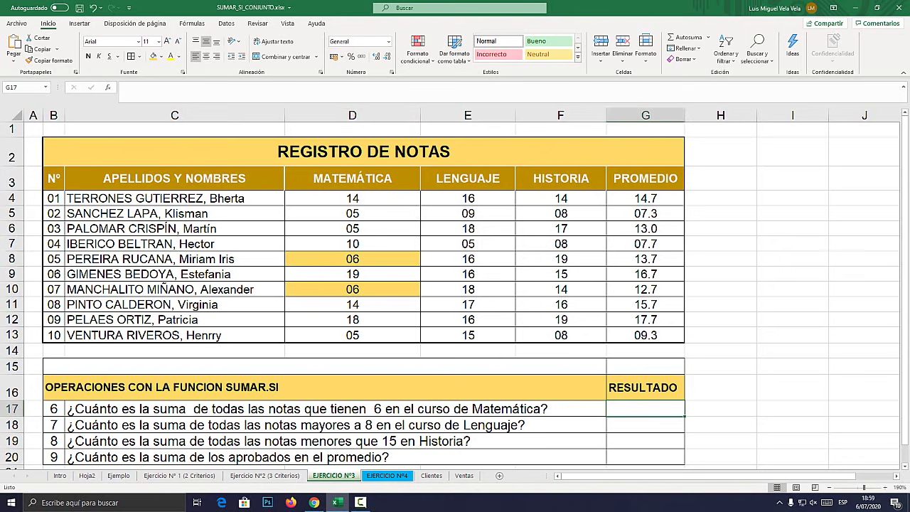
text(=)
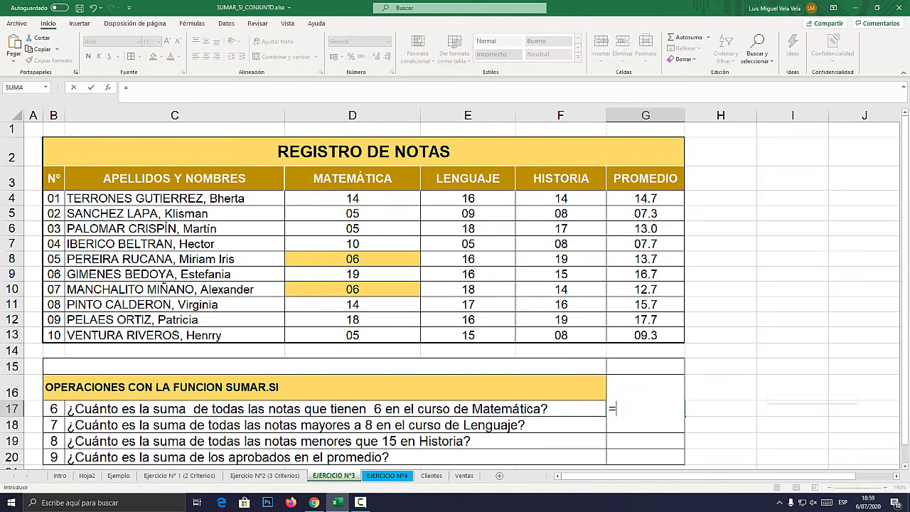
text(sumar.s)
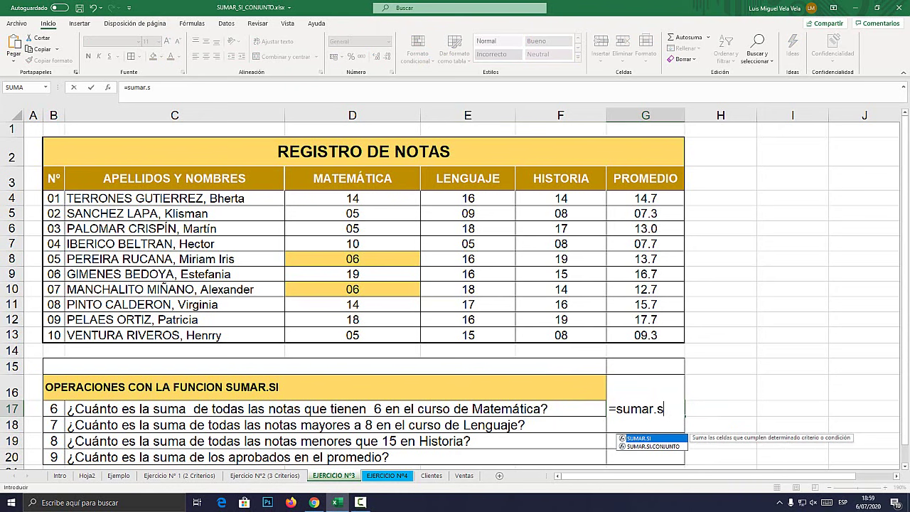
- Start SUMAR.SI in G17 with range D4:D13 and criterion "=6"
key(Tab)
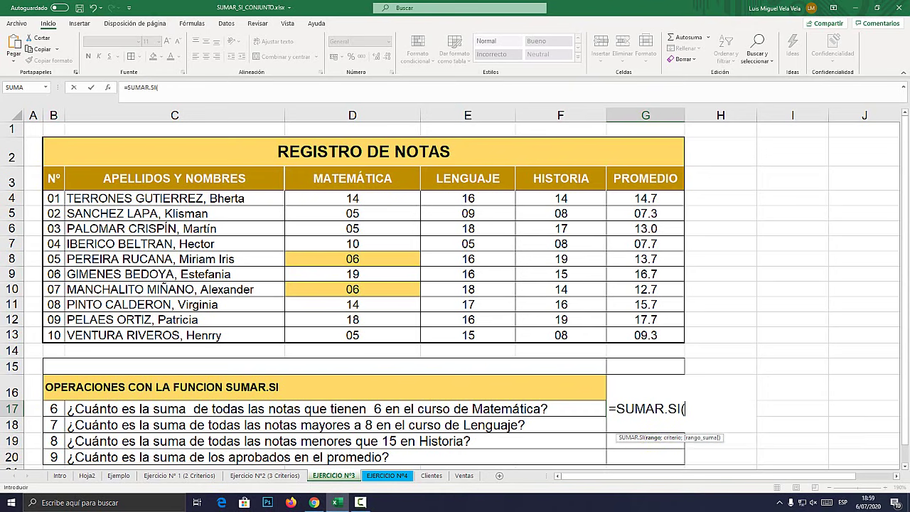
key(super+plus)
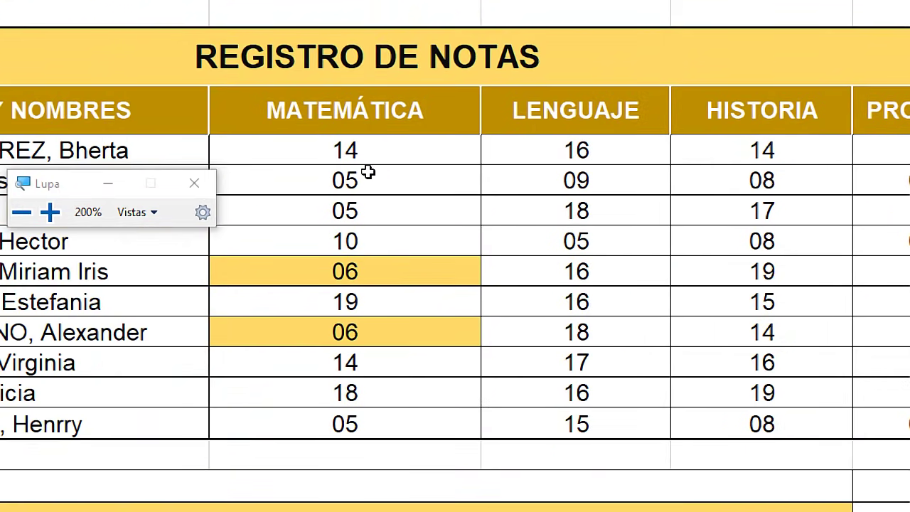
drag(369, 148, 383, 423)
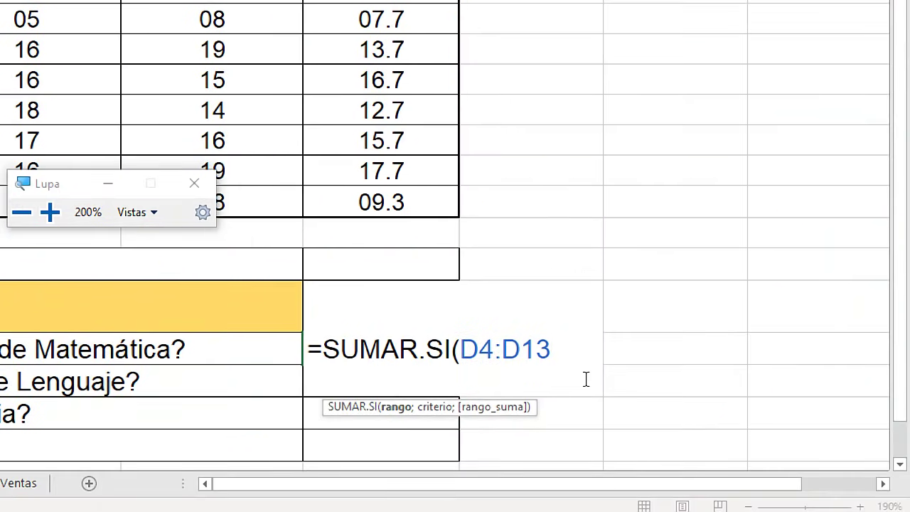
text(;)
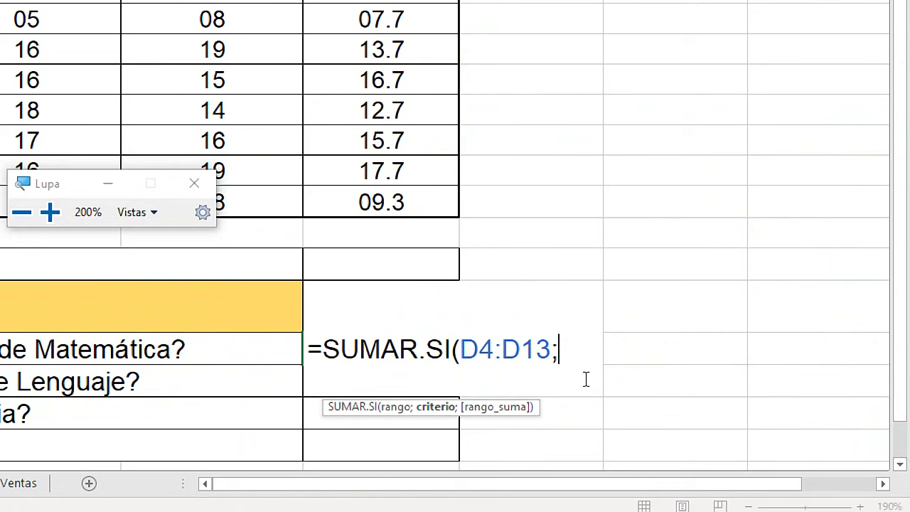
text(")
text(6)
click(569, 348)
text(=)
drag(552, 348, 461, 349)
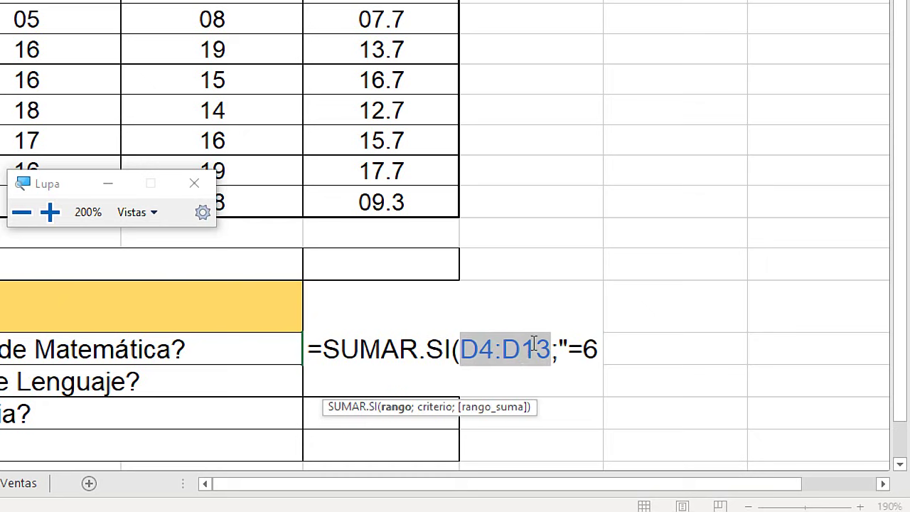
click(599, 348)
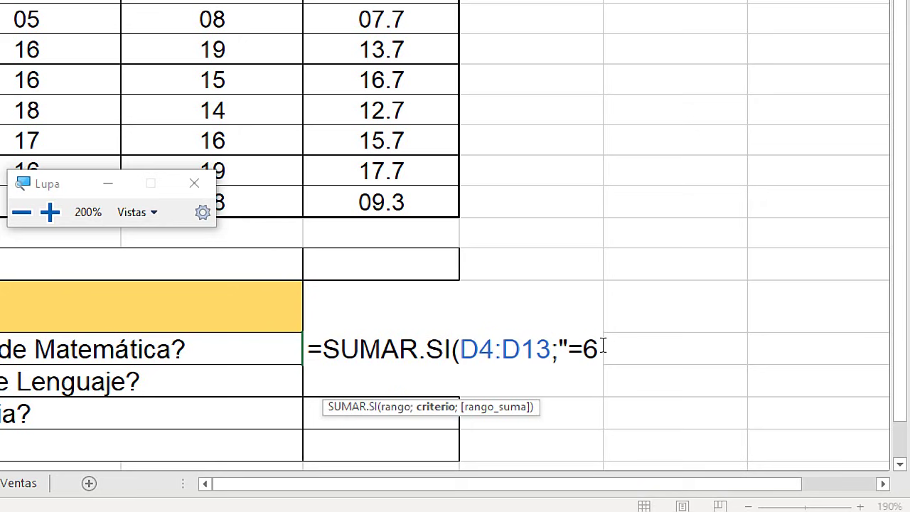
text(")
text(;)
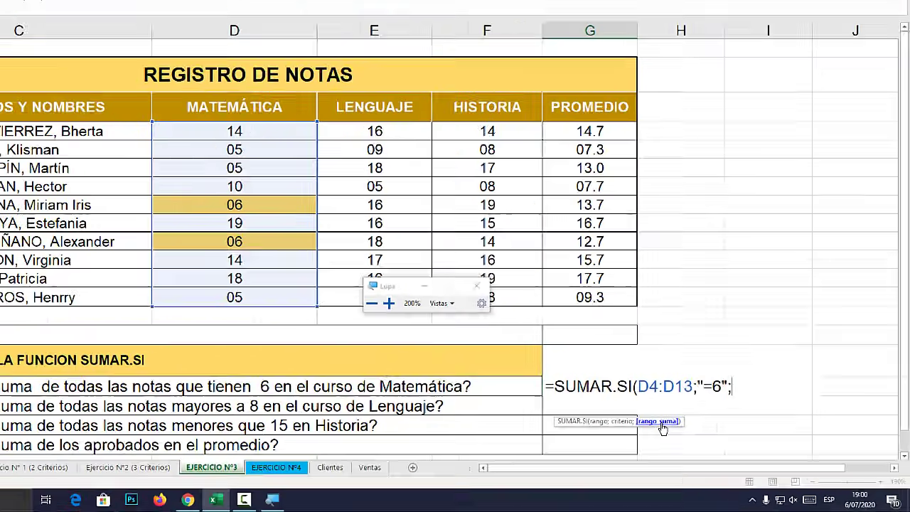
- Add D4:D13 as the sum range and commit the formula, returning 12
key(super+Escape)
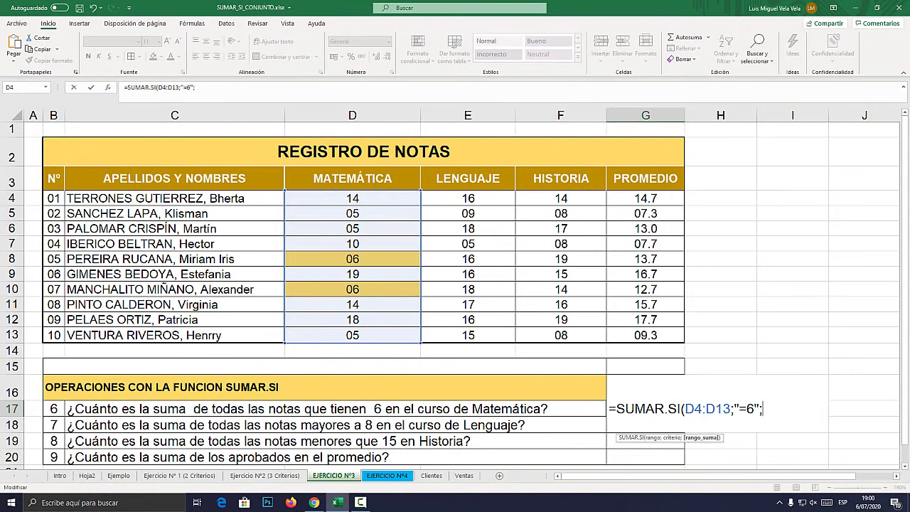
key(super+plus)
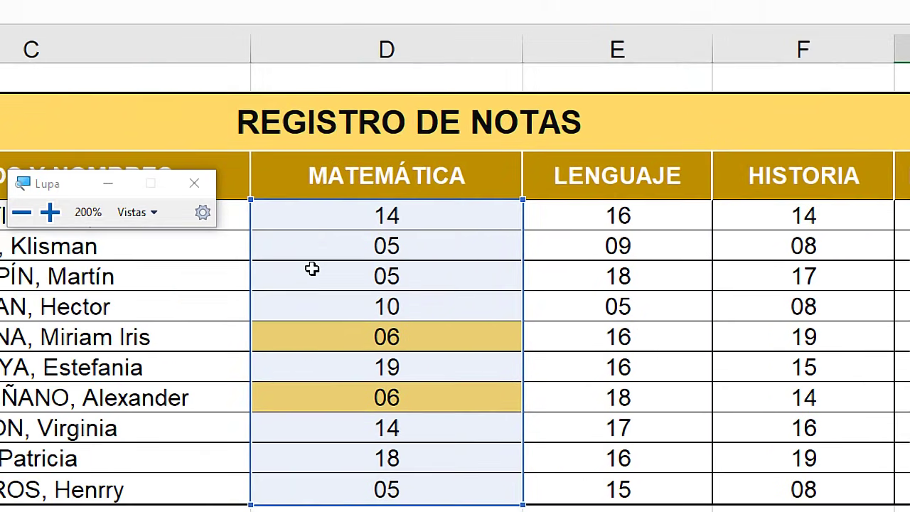
drag(362, 209, 386, 489)
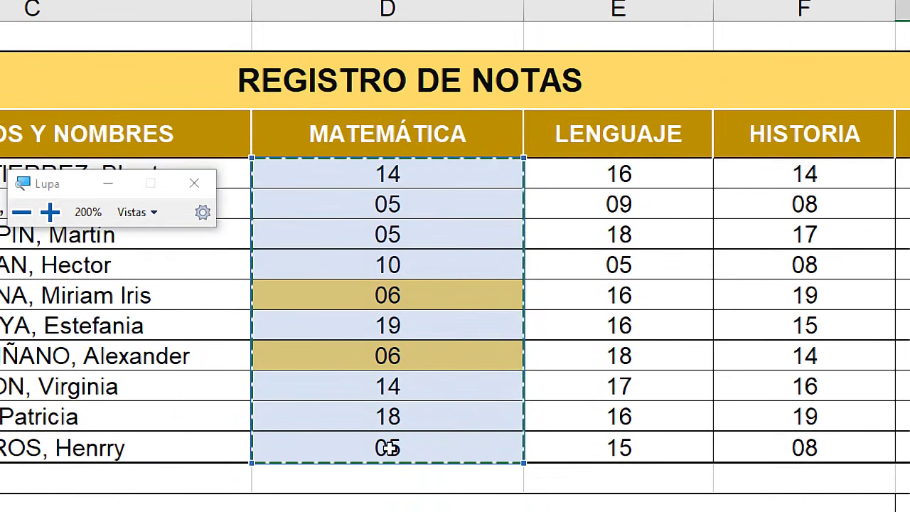
key(super+Escape)
text())
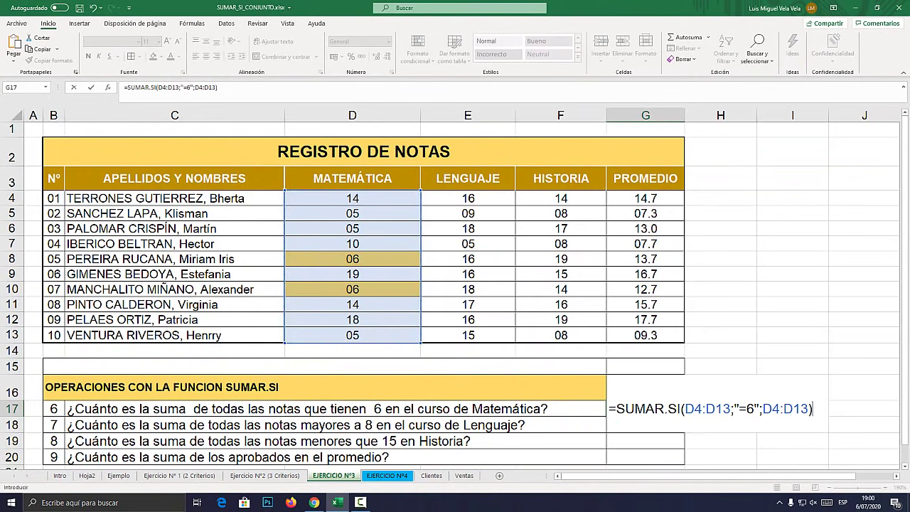
key(Return)
click(644, 408)
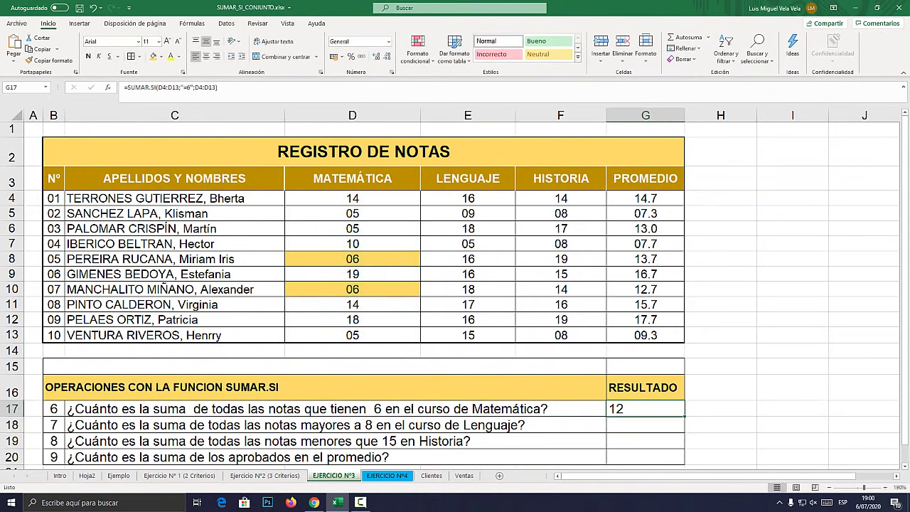
key(super+plus)
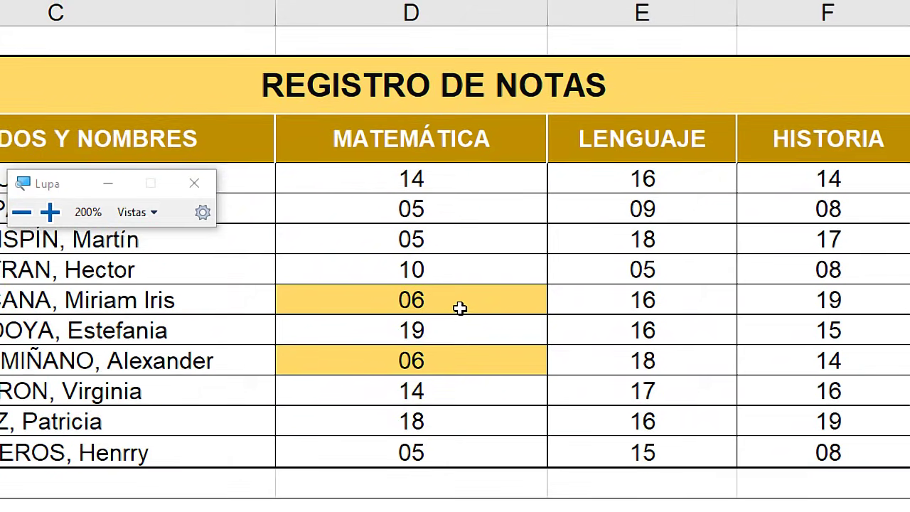
click(420, 207)
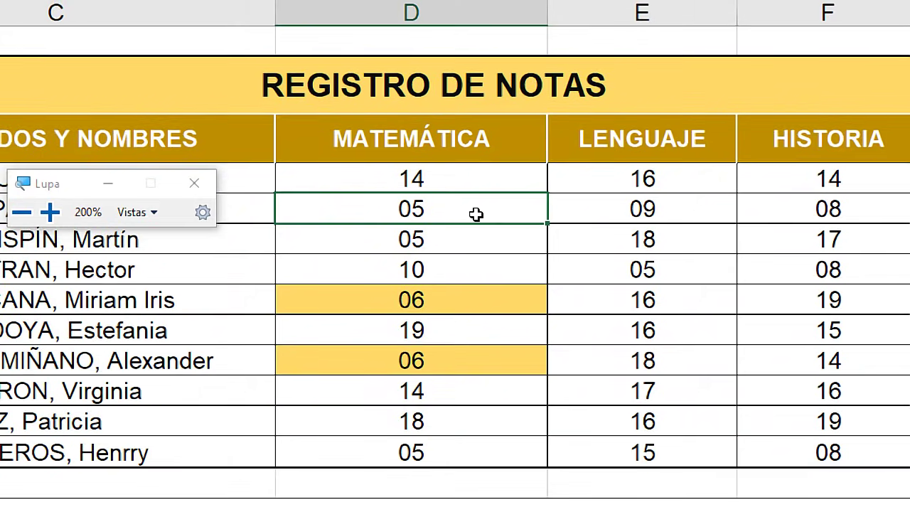
text(5)
key(BackSpace)
text(6)
key(super+Escape)
key(Return)
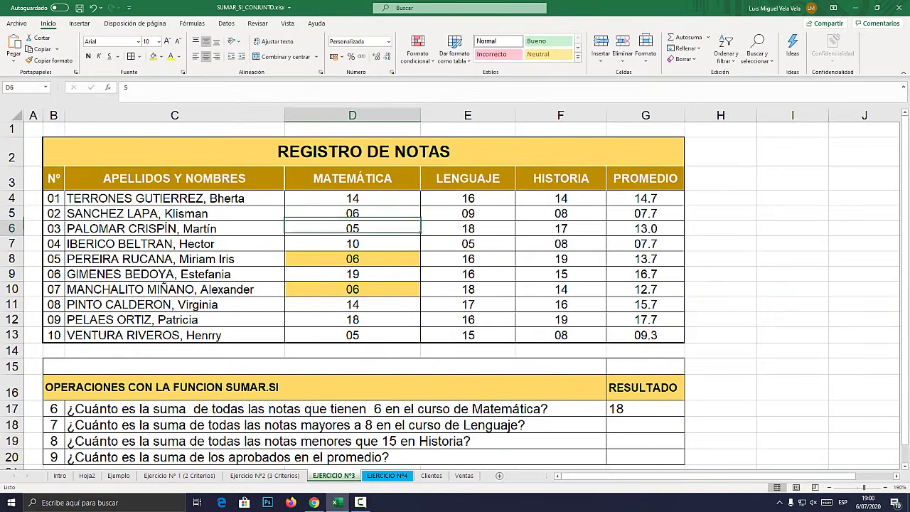
click(645, 409)
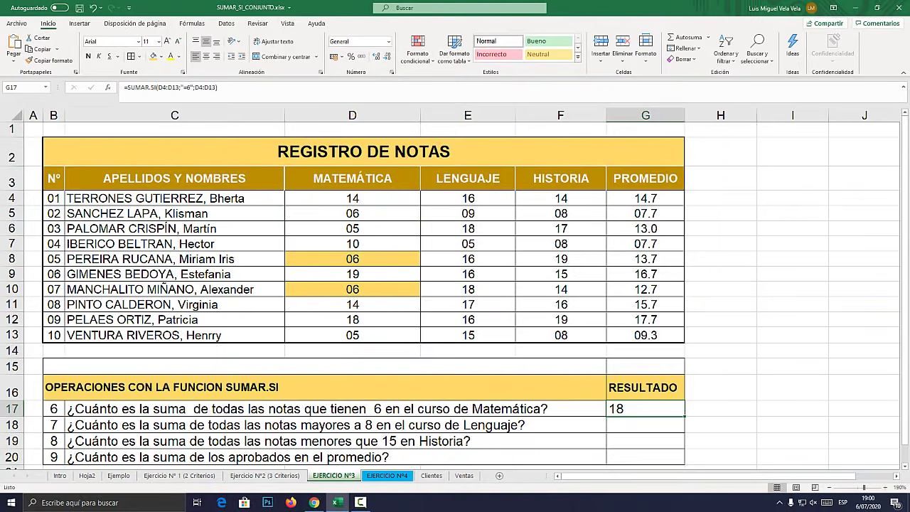
key(super+plus)
key(super+Escape)
key(ctrl+z)
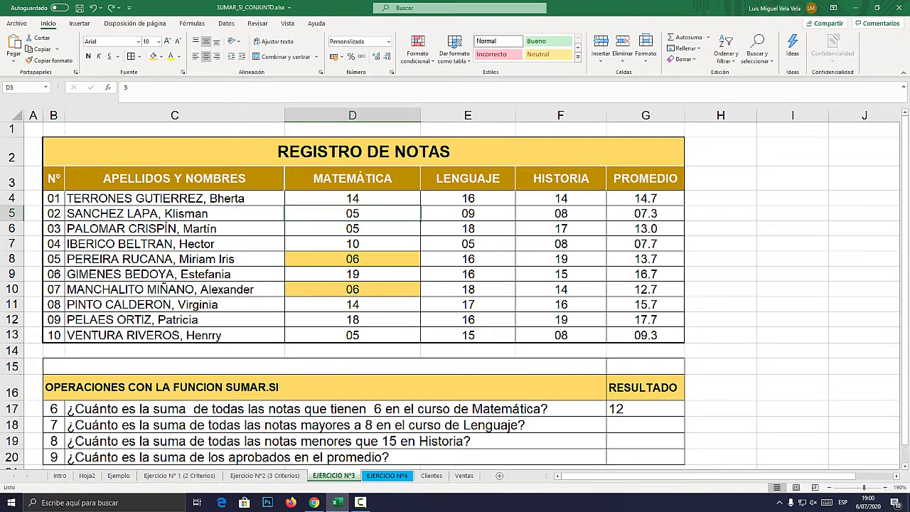
drag(352, 244, 352, 306)
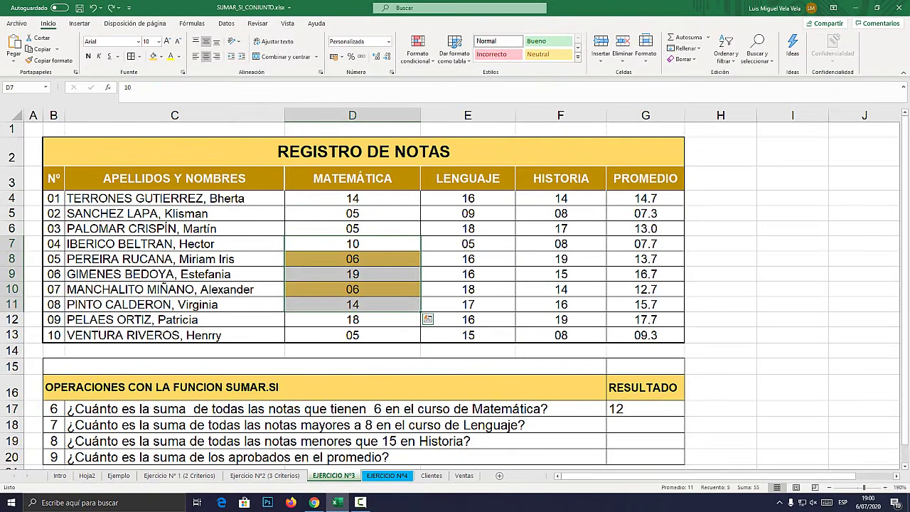
click(161, 57)
key(Escape)
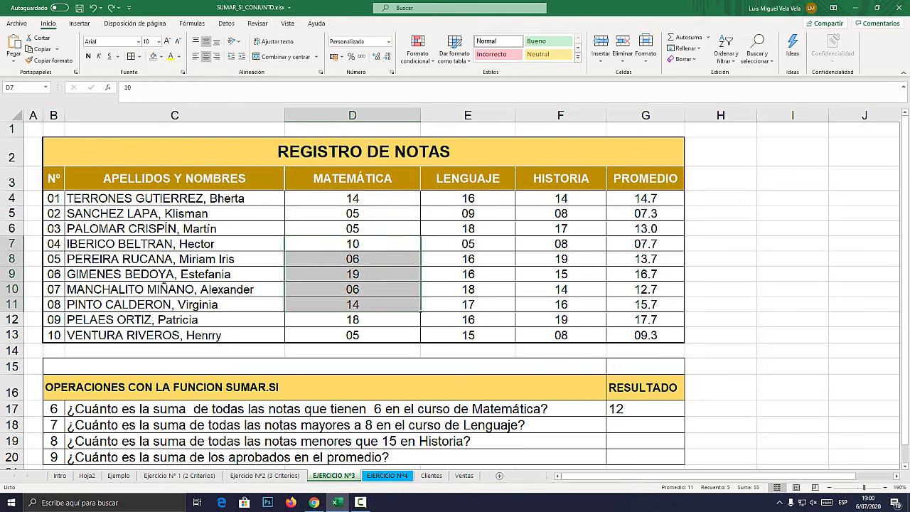
click(645, 424)
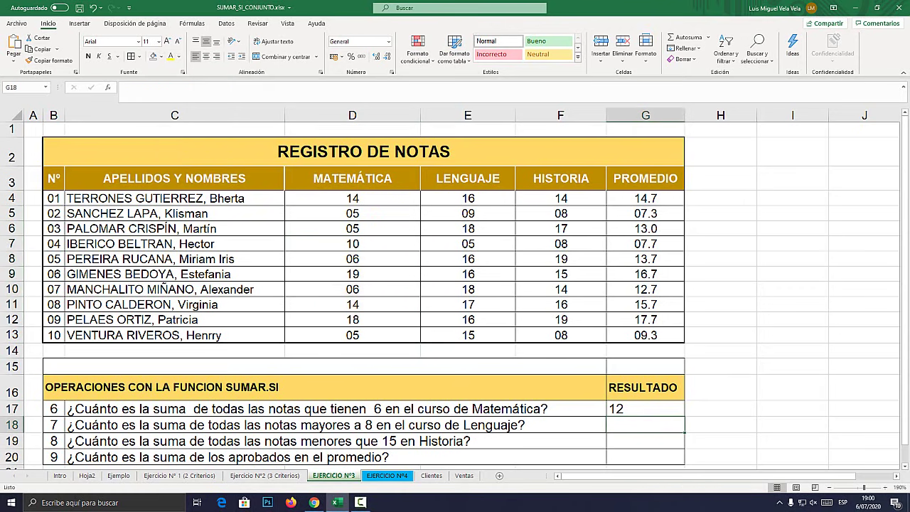
scroll(455, 291, down, 1)
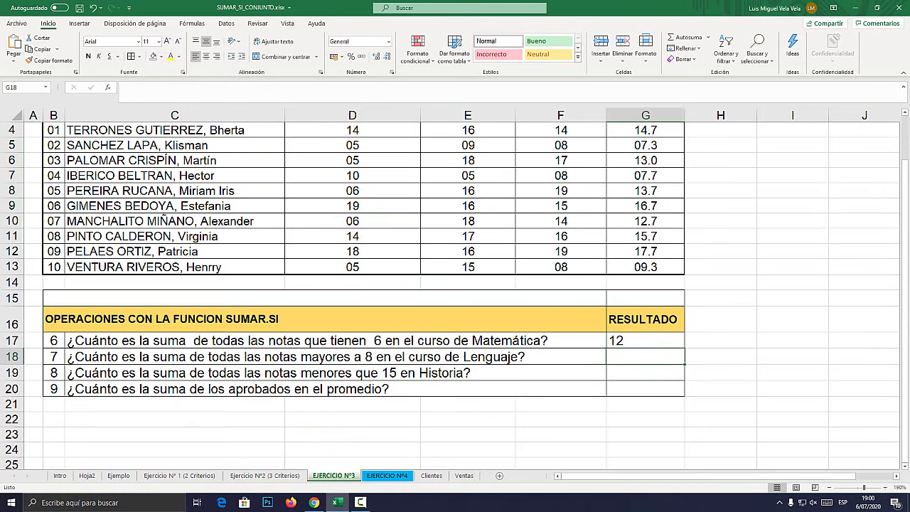
scroll(455, 292, up, 1)
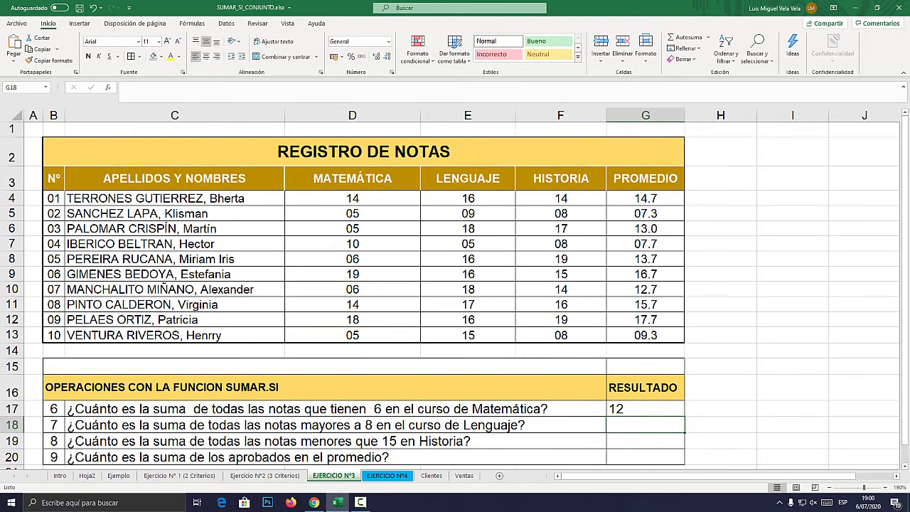
drag(468, 199, 468, 335)
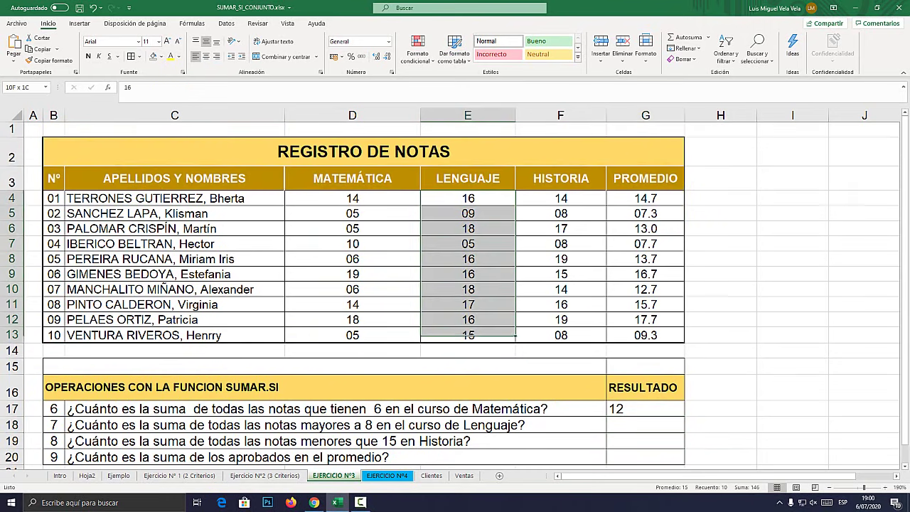
click(645, 424)
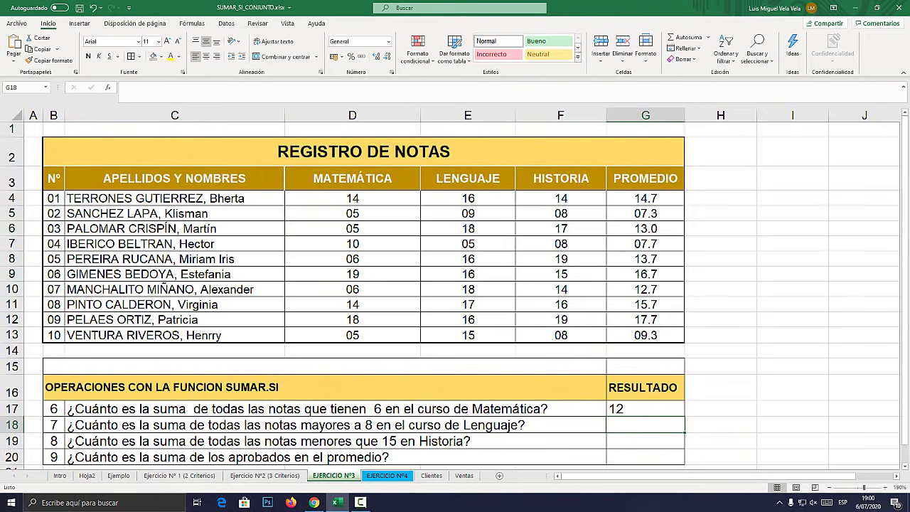
key(super+plus)
- Build =SUMAR.SI(E4:E13;">8";E4:E13) in G18 and review its range and sum-range arguments
text(=)
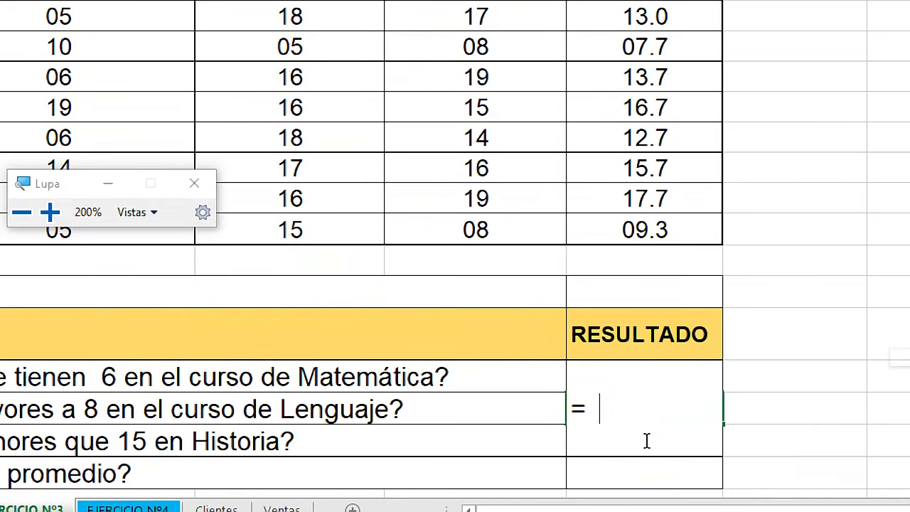
text(sumar.so)
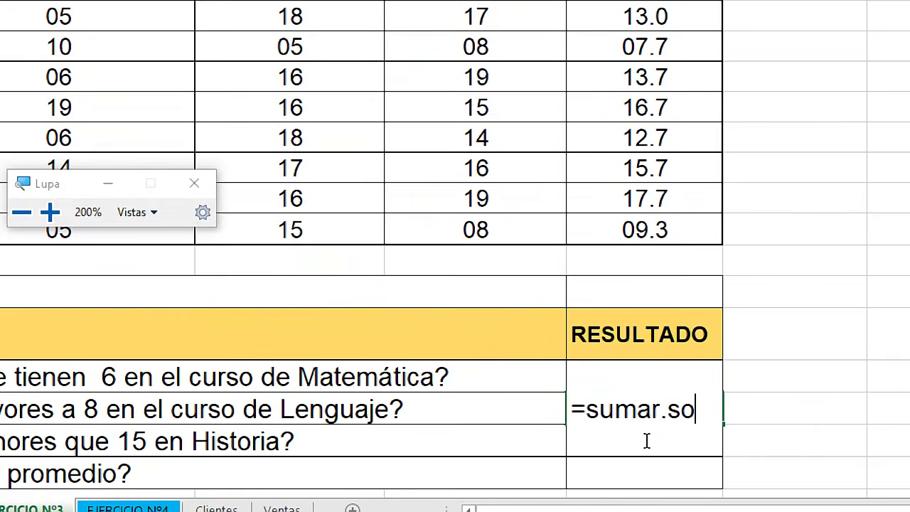
key(BackSpace)
key(Tab)
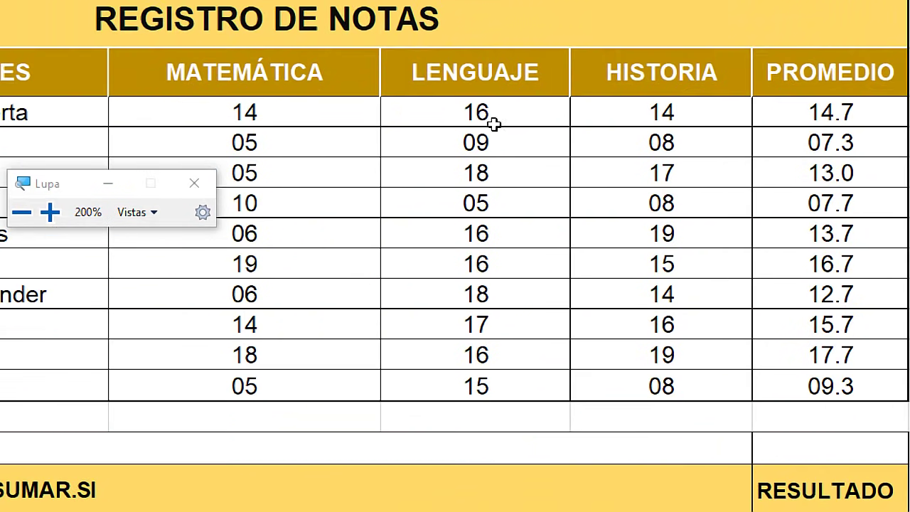
drag(494, 123, 473, 377)
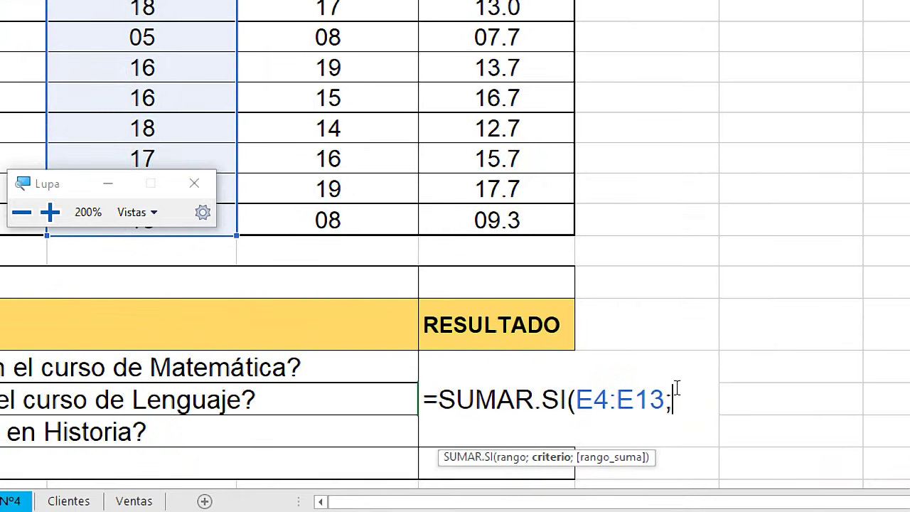
text(;)
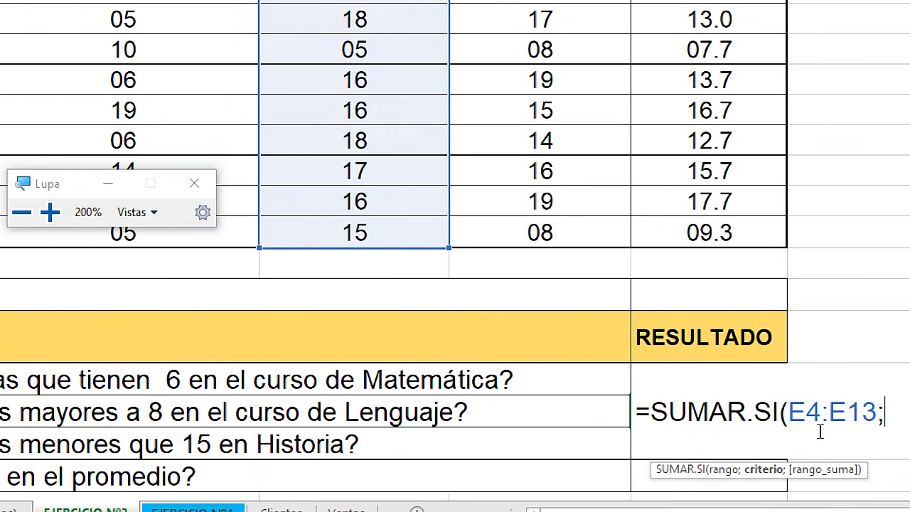
text(")
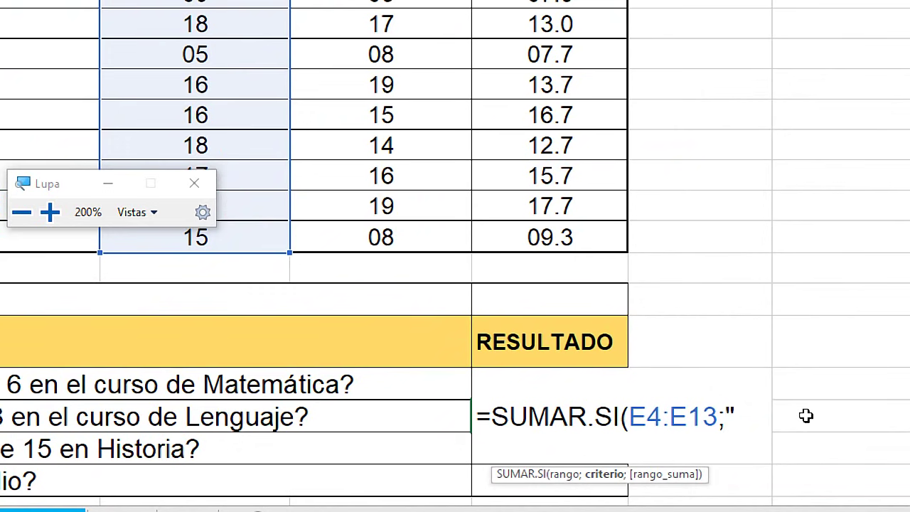
text(>8)
text(";)
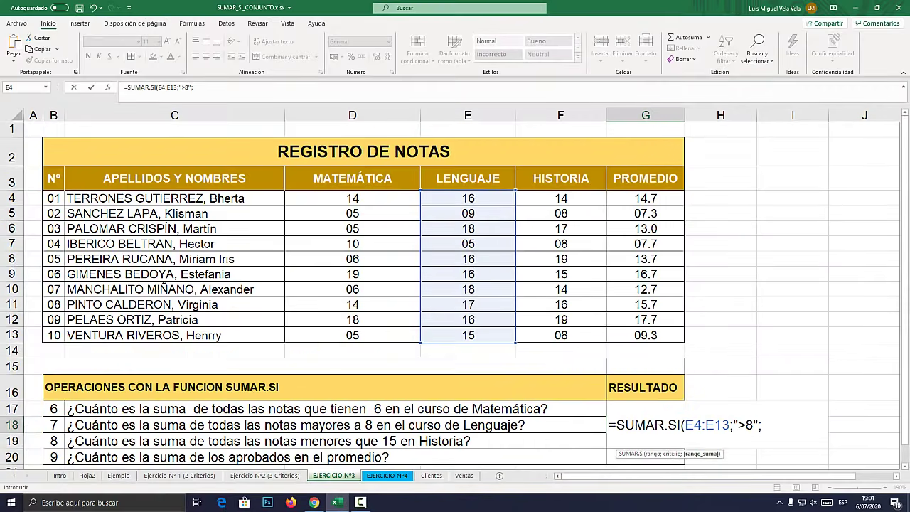
drag(498, 198, 505, 336)
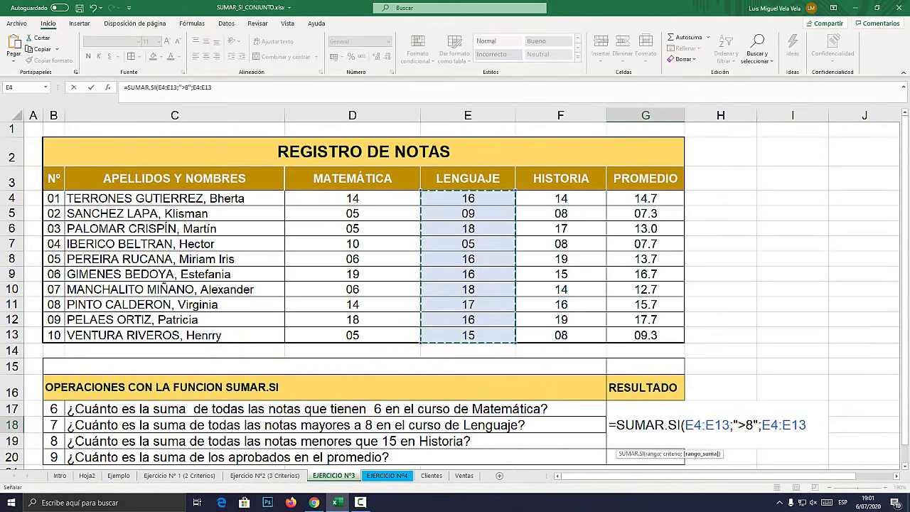
text())
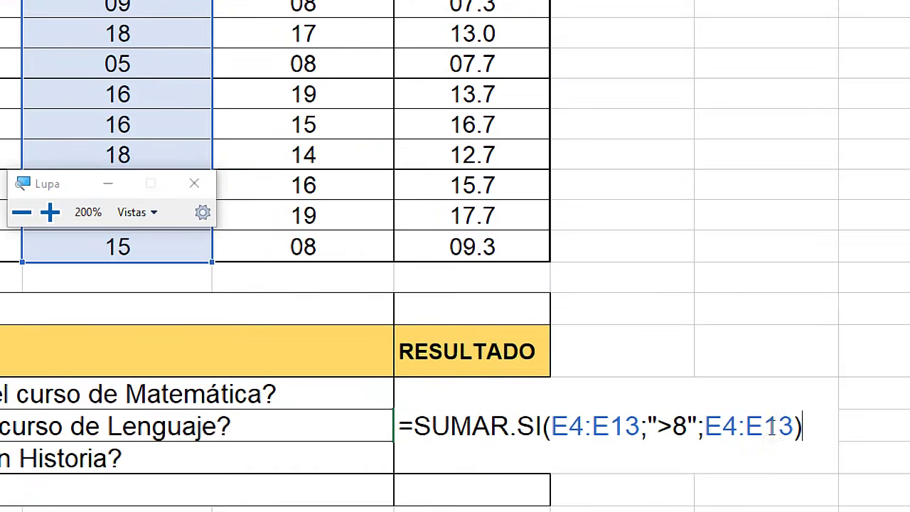
drag(798, 425, 711, 425)
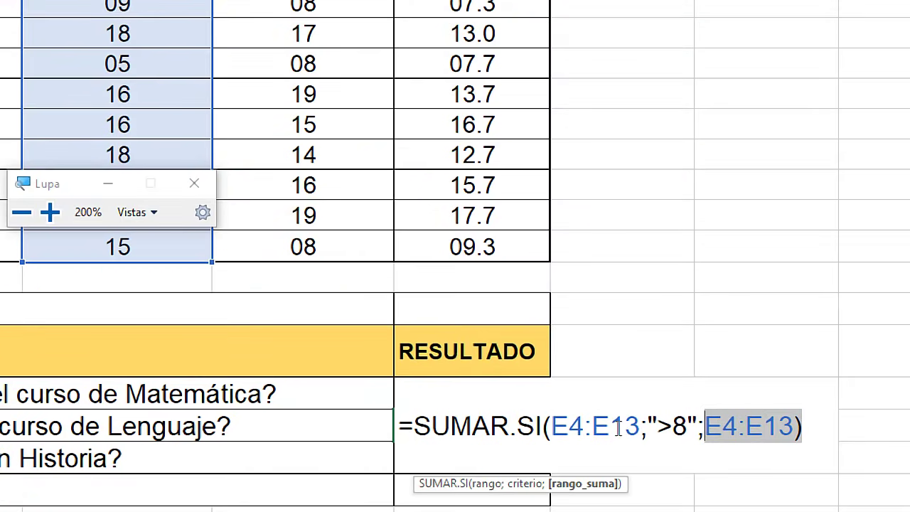
drag(640, 425, 551, 425)
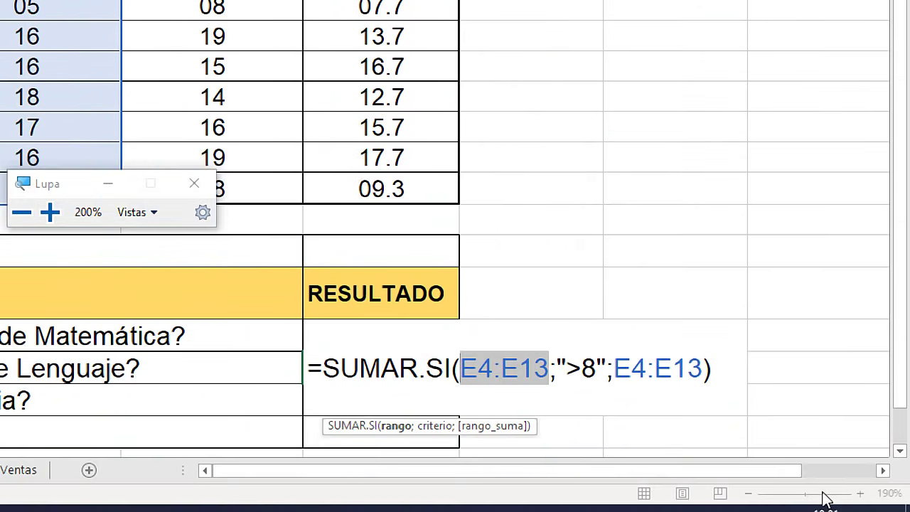
click(677, 362)
key(Return)
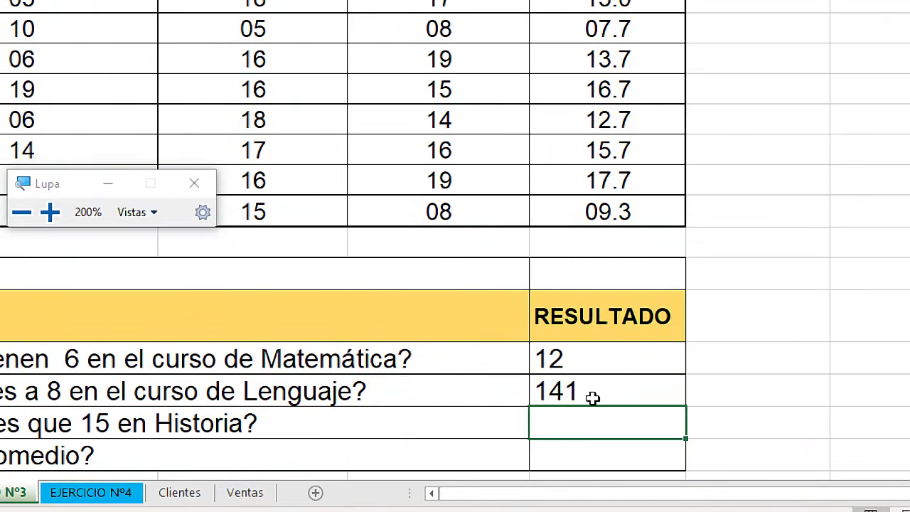
click(593, 398)
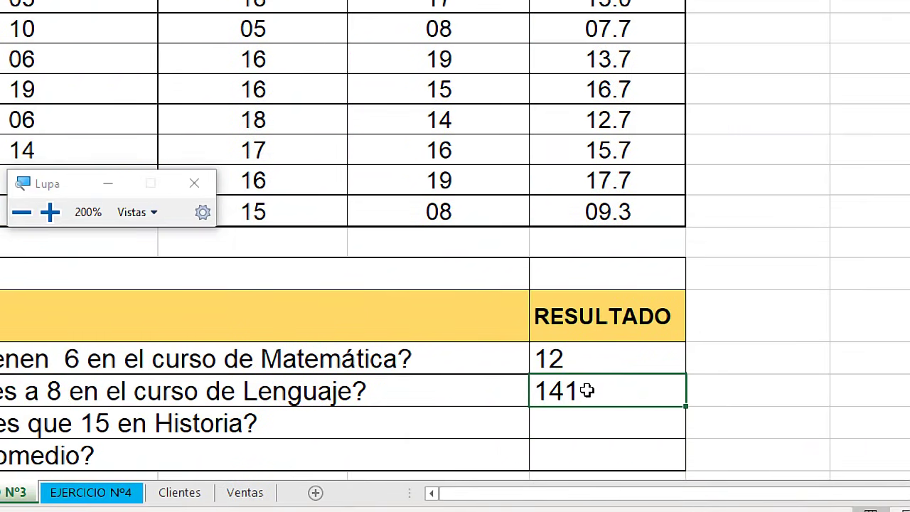
key(super+Escape)
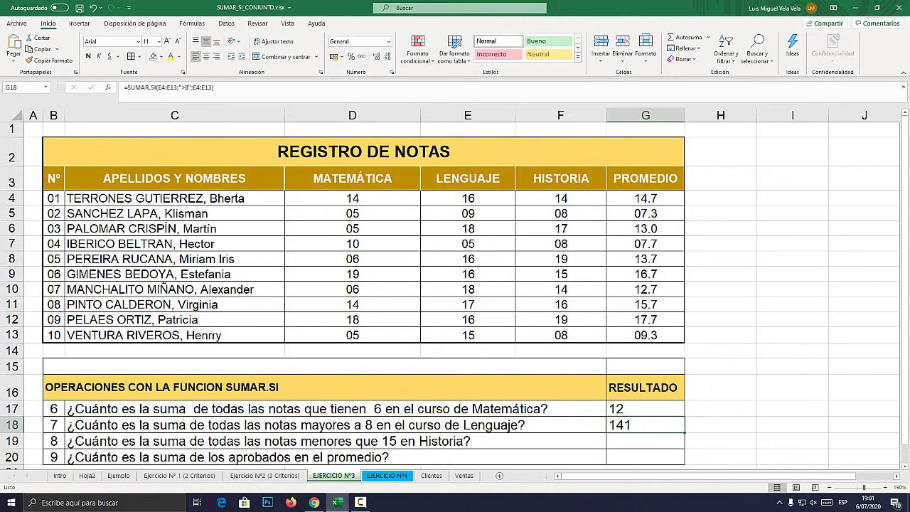
click(468, 259)
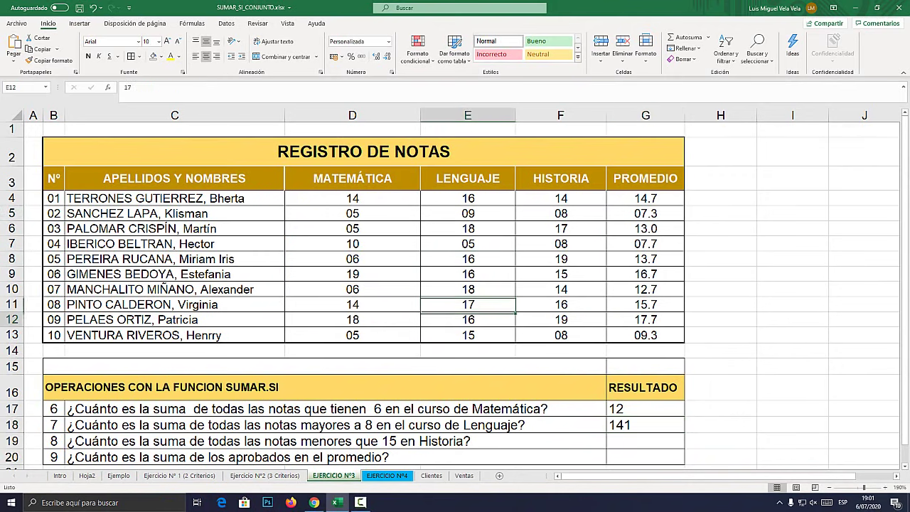
click(467, 244)
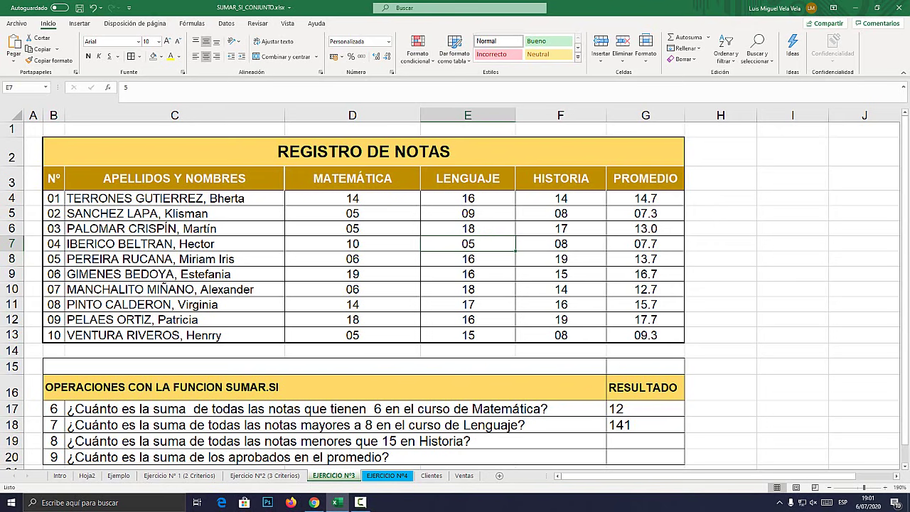
key(super+plus)
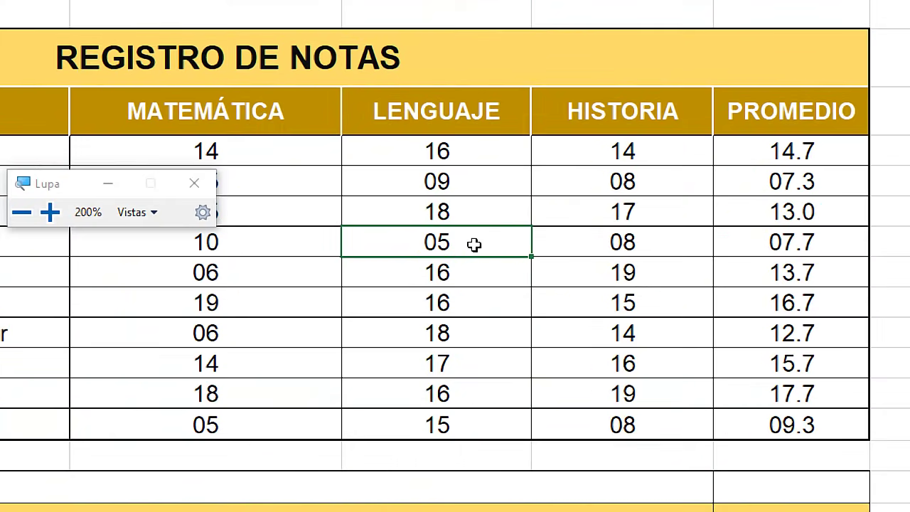
key(super+minus)
key(super+Escape)
scroll(455, 284, down, 1)
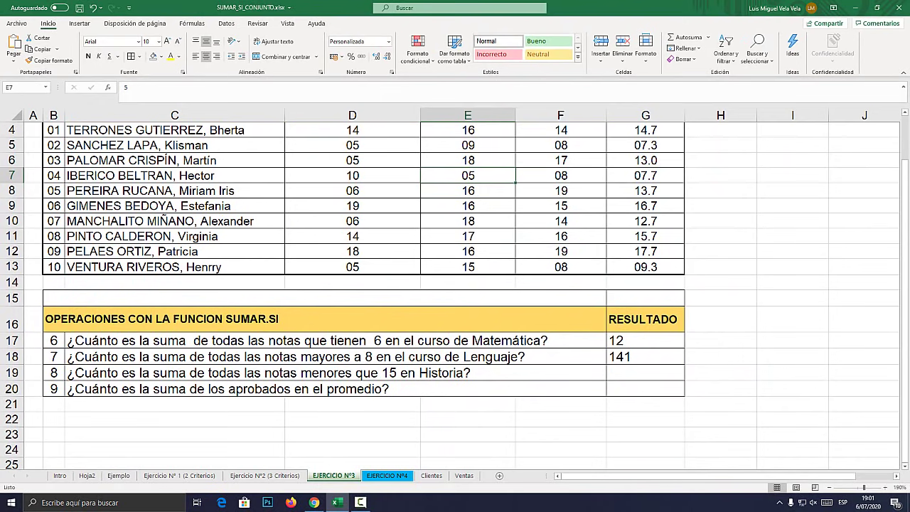
- Review question 8 on Historia grades and start a SUMAR.SI formula in G19
click(285, 372)
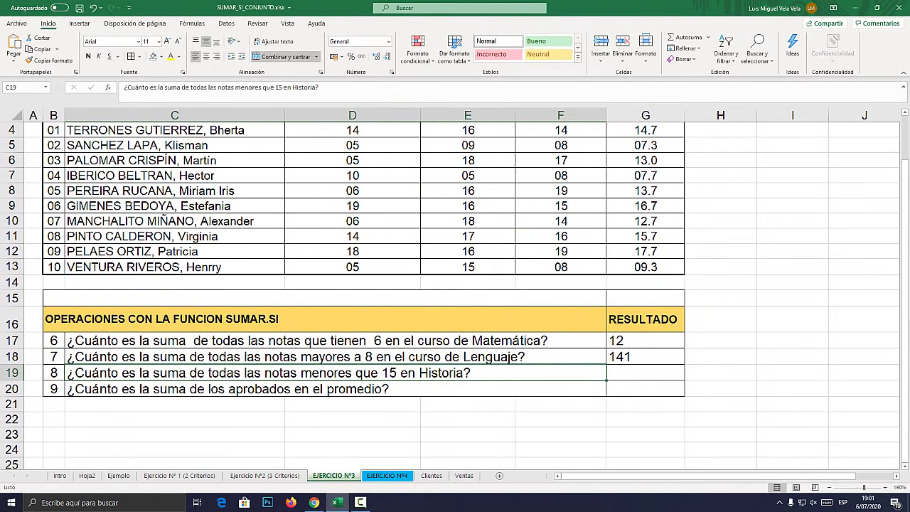
scroll(455, 284, up, 1)
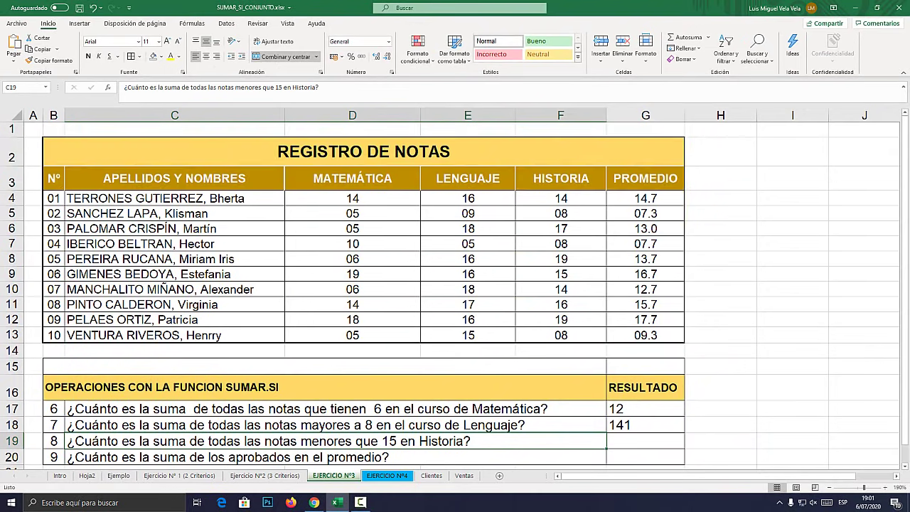
drag(561, 198, 561, 335)
scroll(561, 335, down, 1)
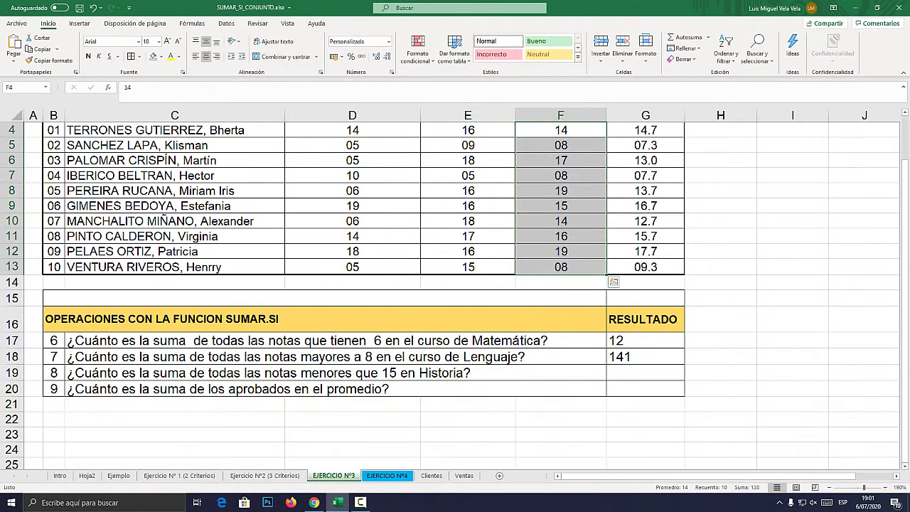
click(645, 372)
text(=su)
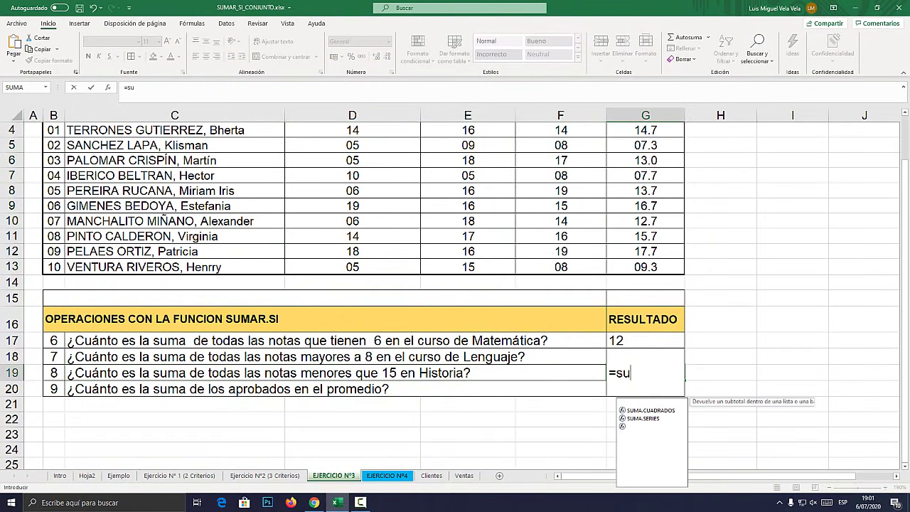
text(mar.sio)
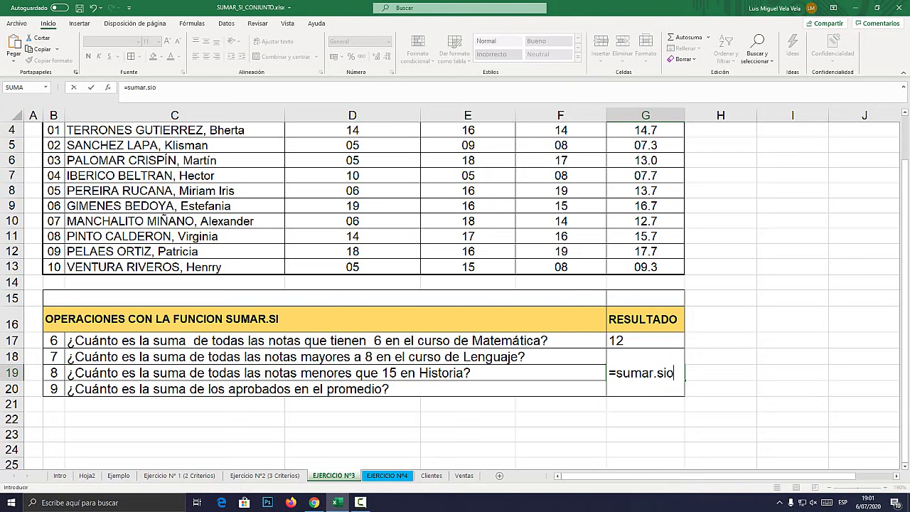
key(Tab)
- Complete =SUMAR.SI(F4:F13;"<15";F4:F13) and confirm it, returning 52
scroll(455, 284, up, 1)
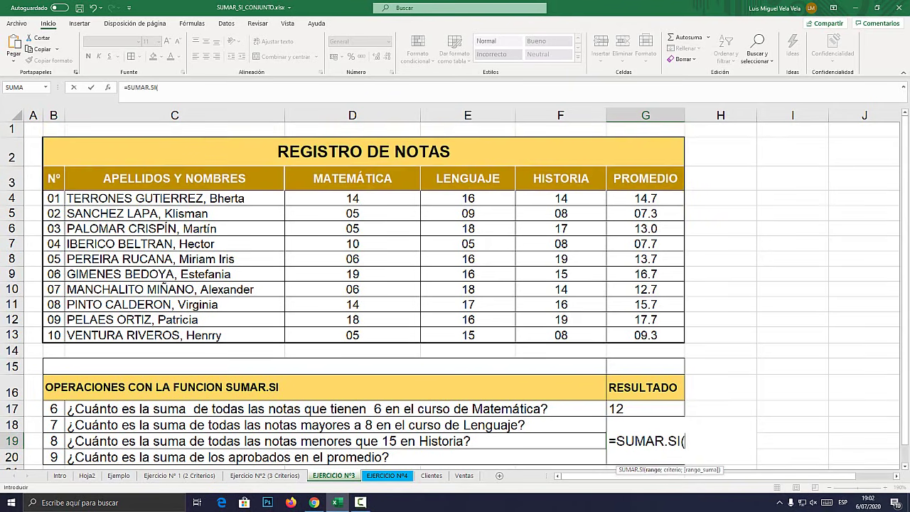
drag(560, 198, 561, 335)
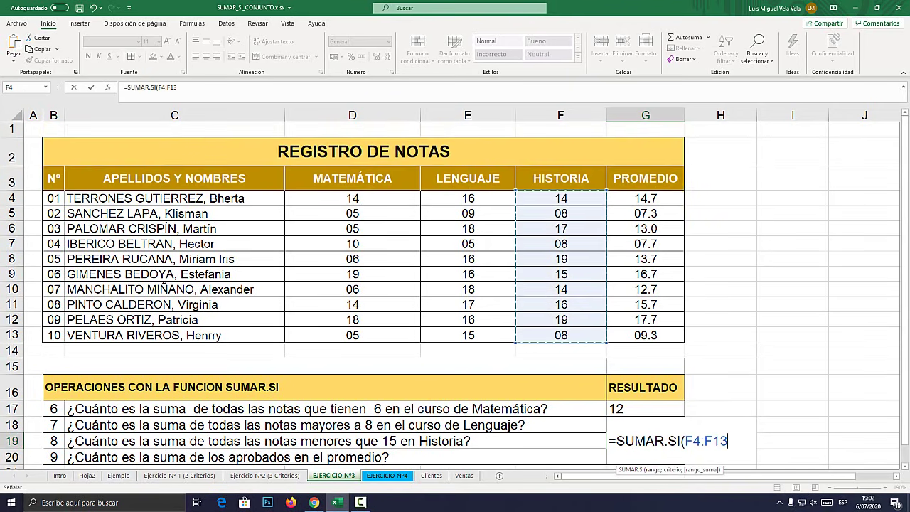
text(;)
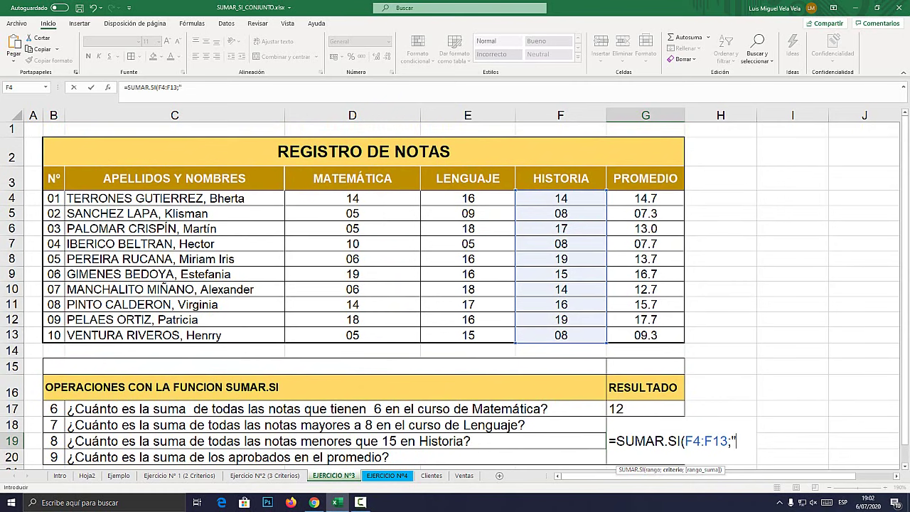
key(super+plus)
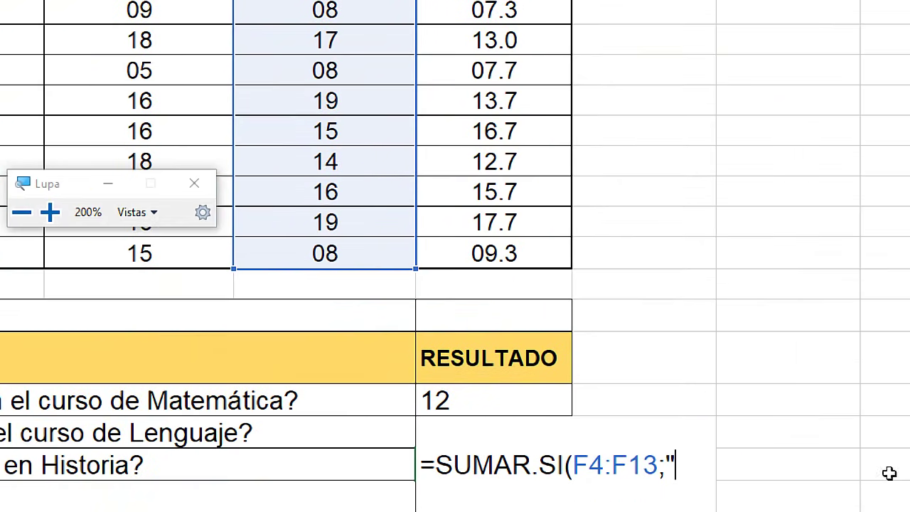
text(<15)
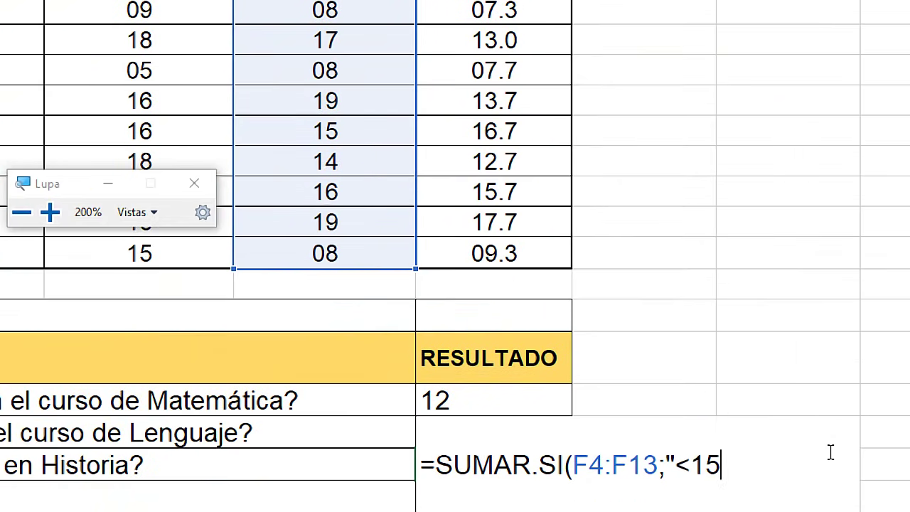
text(")
text(;)
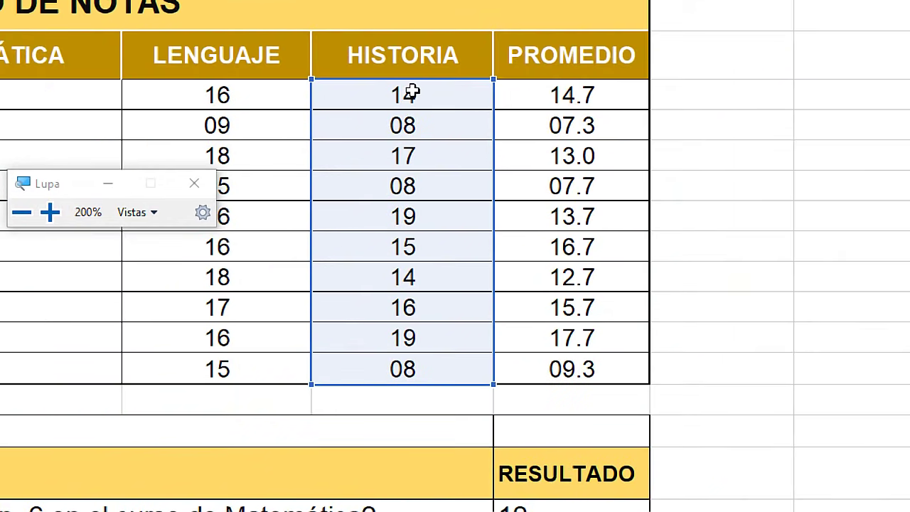
drag(408, 90, 407, 378)
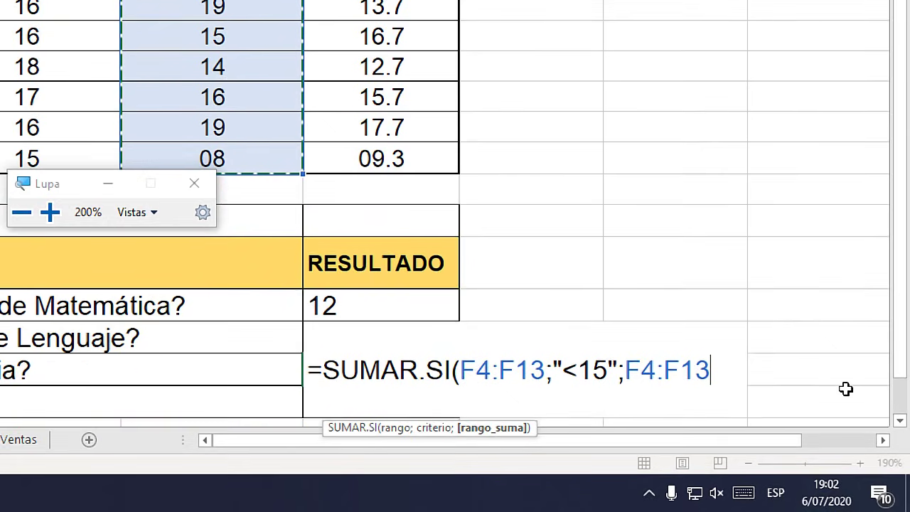
text())
key(Return)
key(super+Escape)
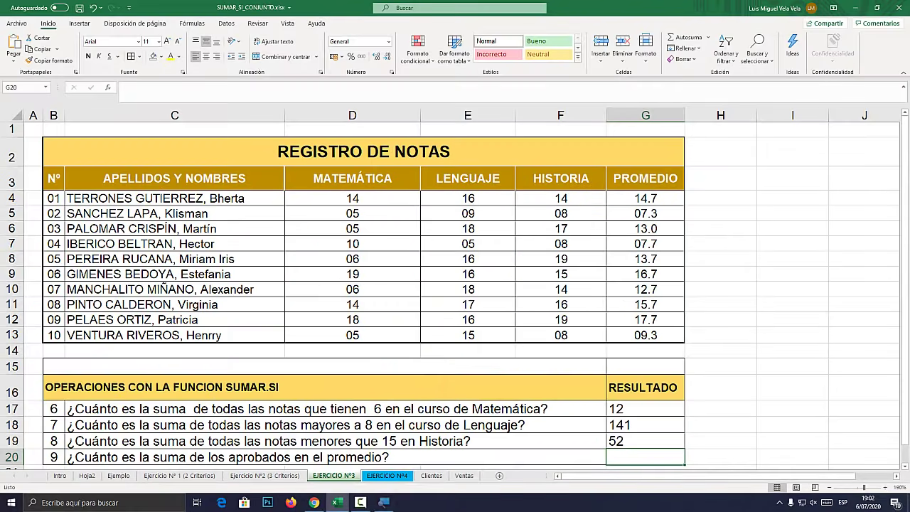
- Review question 9 and start a SUMAR.SI formula in G20
scroll(455, 295, down, 2)
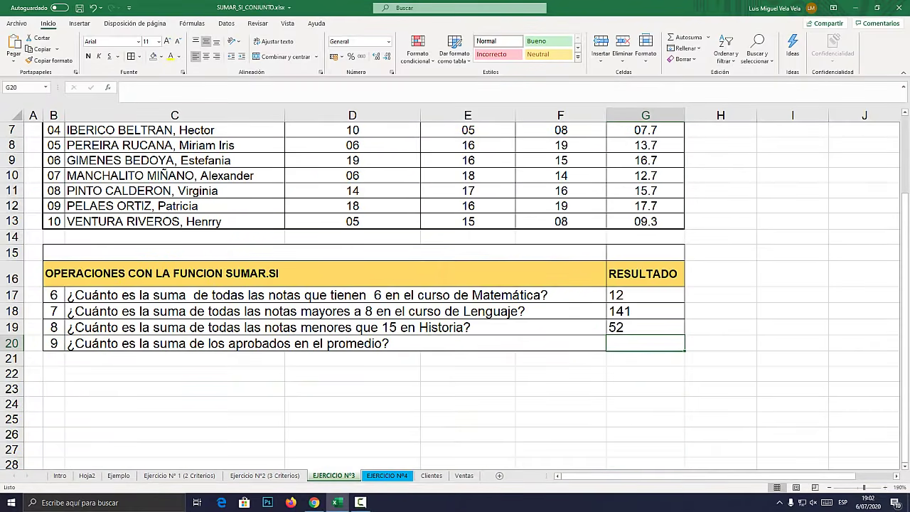
click(334, 343)
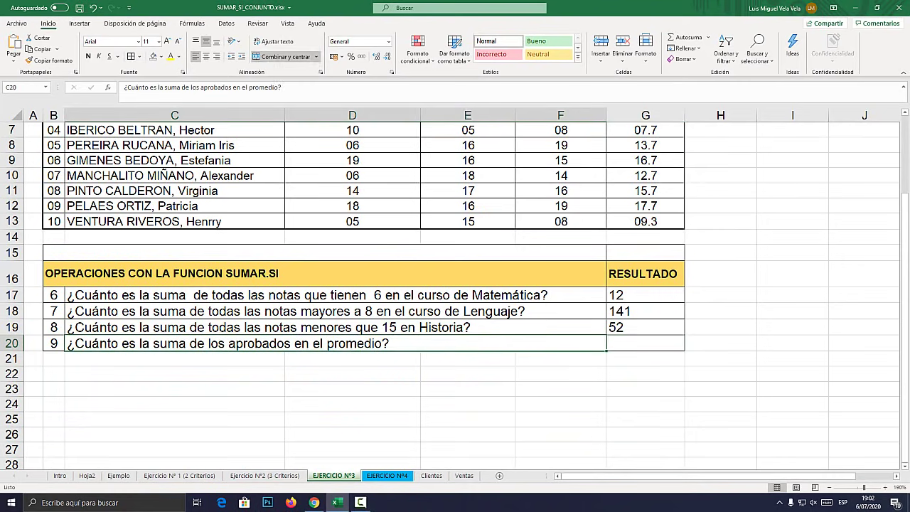
scroll(455, 295, up, 2)
scroll(455, 295, down, 1)
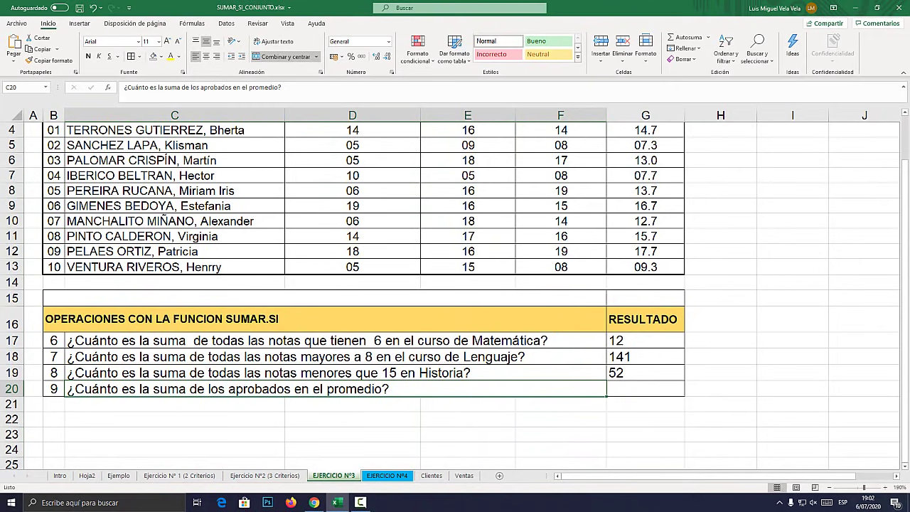
click(645, 388)
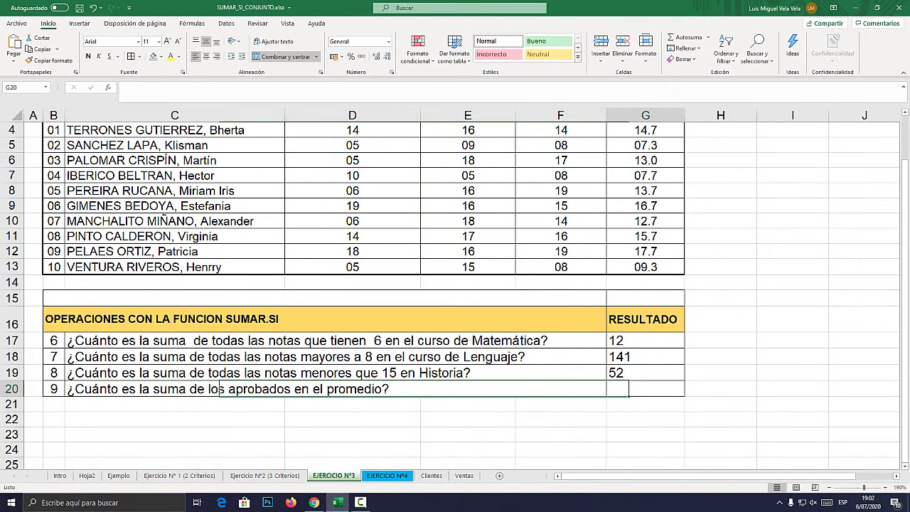
text(=sumar)
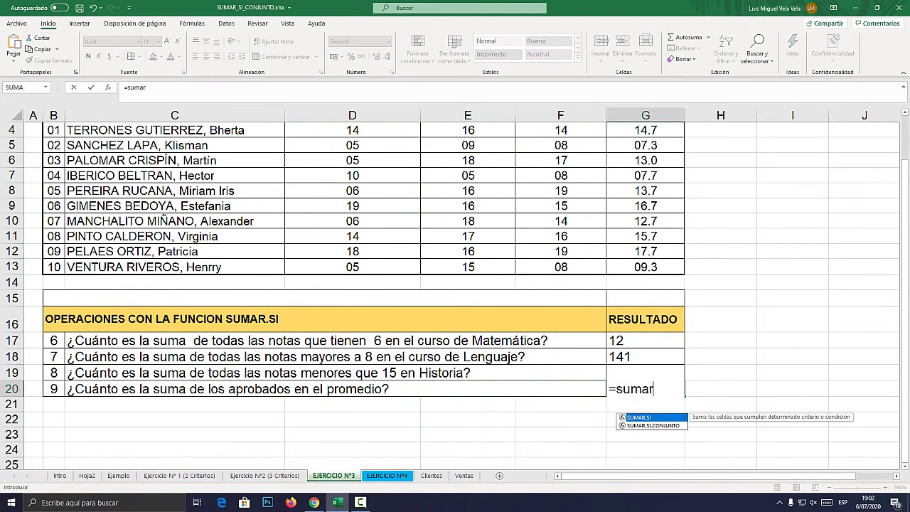
text(.si()
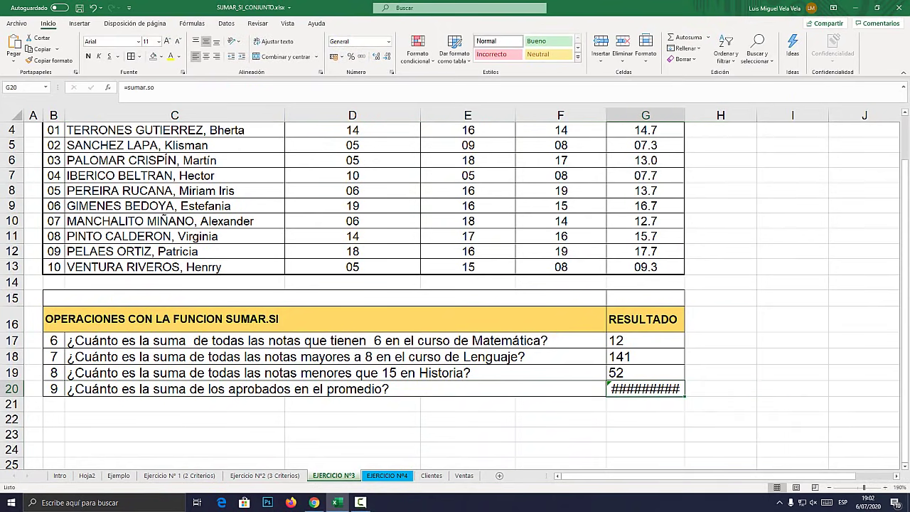
click(639, 391)
text(=)
key(super+plus)
text(s)
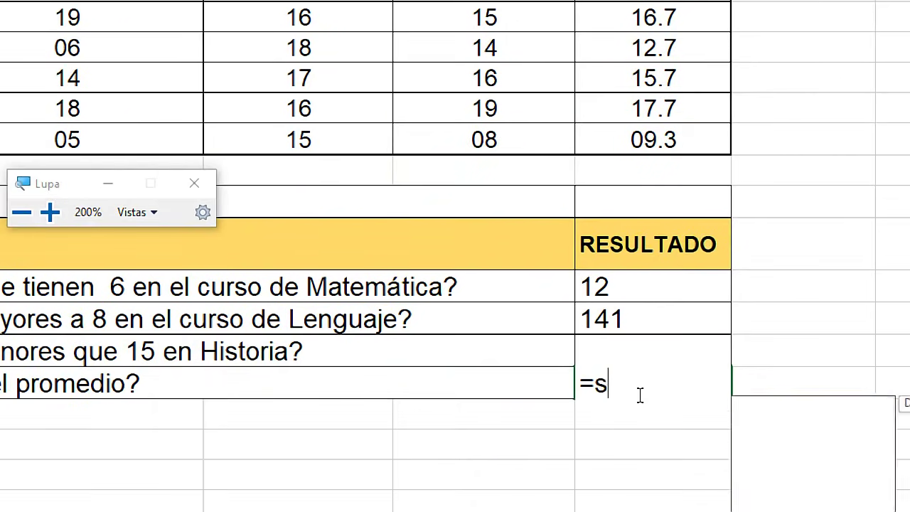
text(umar.si)
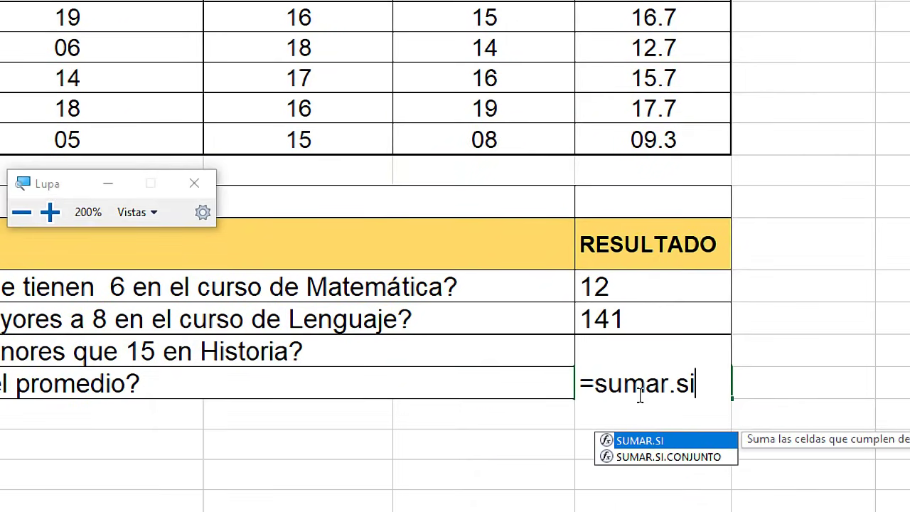
key(Tab)
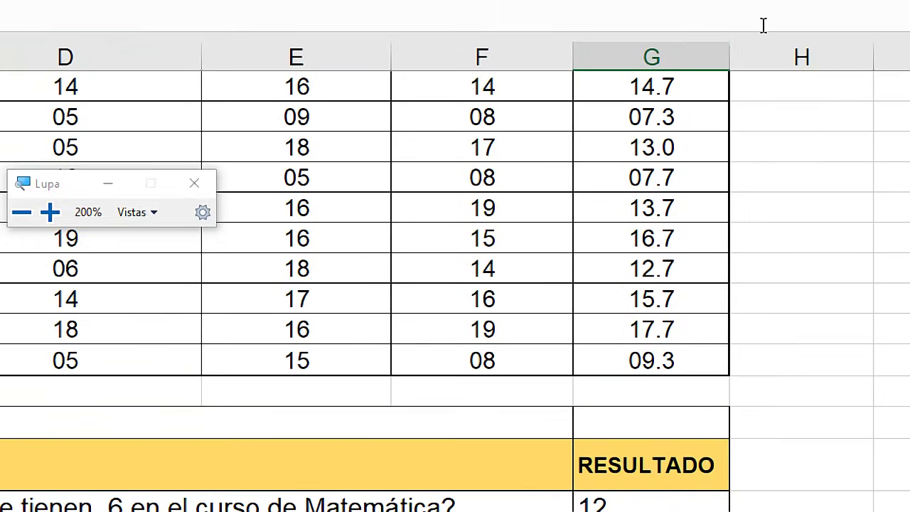
- Complete =SUMAR.SI(G4:G13;">10";G4:G13) and commit it, returning 104
click(668, 85)
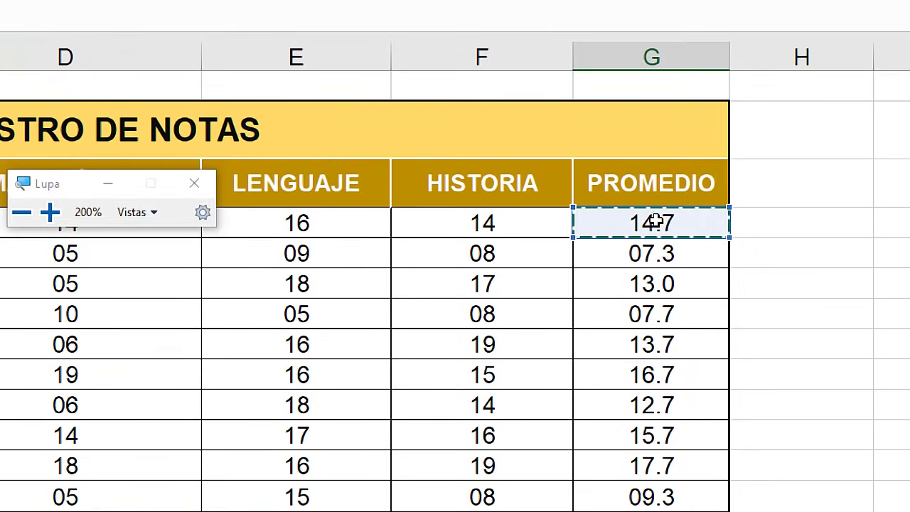
drag(650, 224, 678, 459)
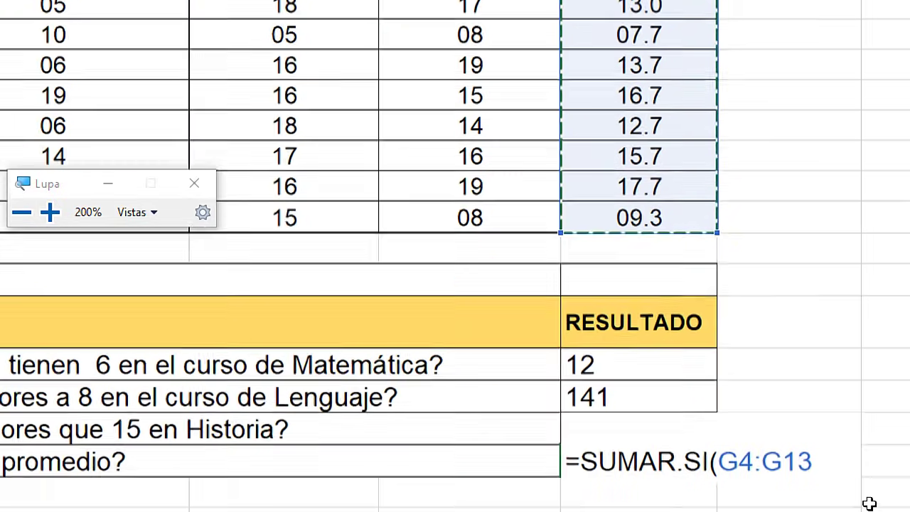
text(;)
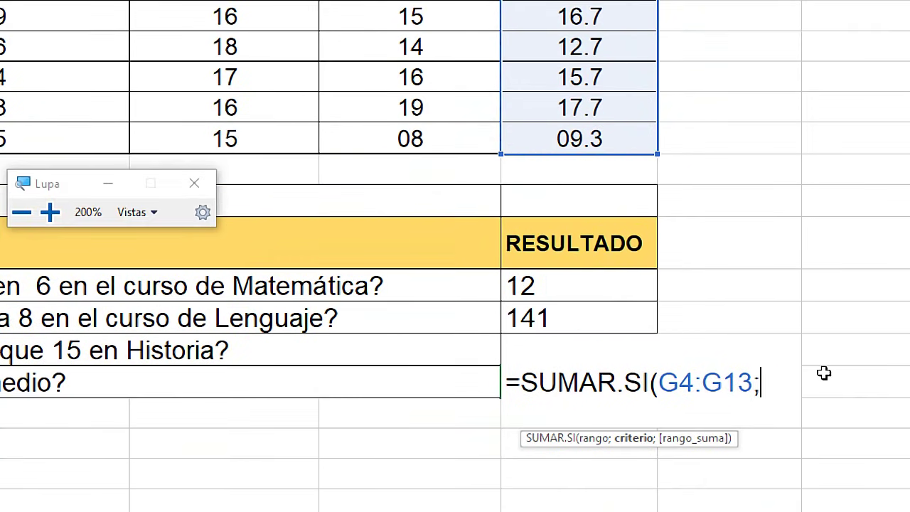
text(")
text(>10)
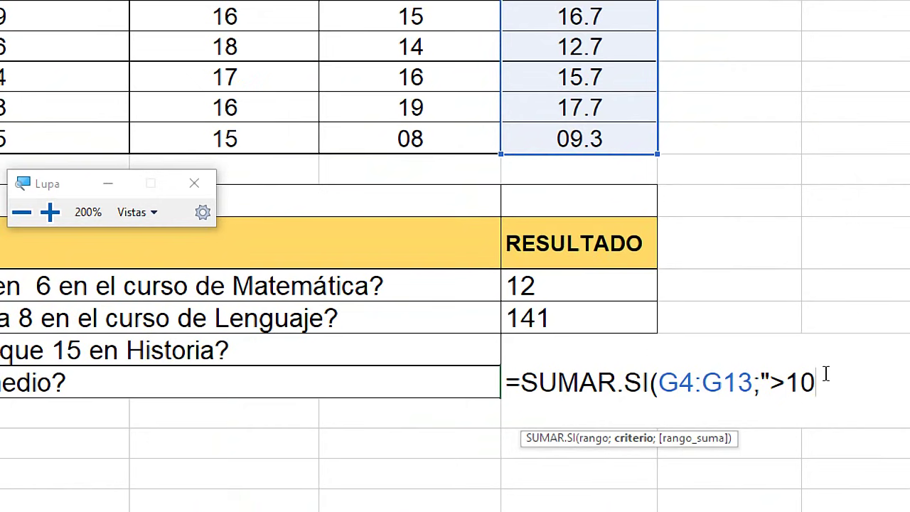
text(")
text(;)
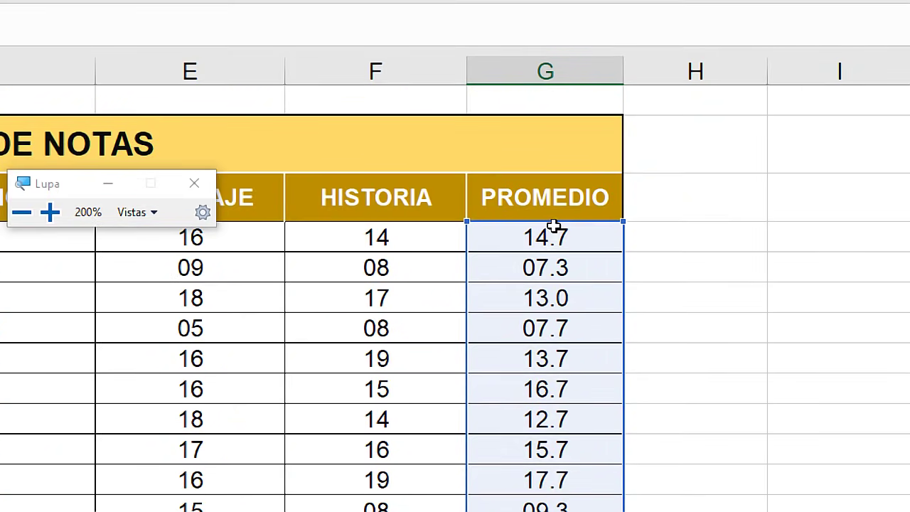
mouse_move(555, 227)
mouse_down()
mouse_move(556, 428)
mouse_move(573, 459)
mouse_up()
key(super+Escape)
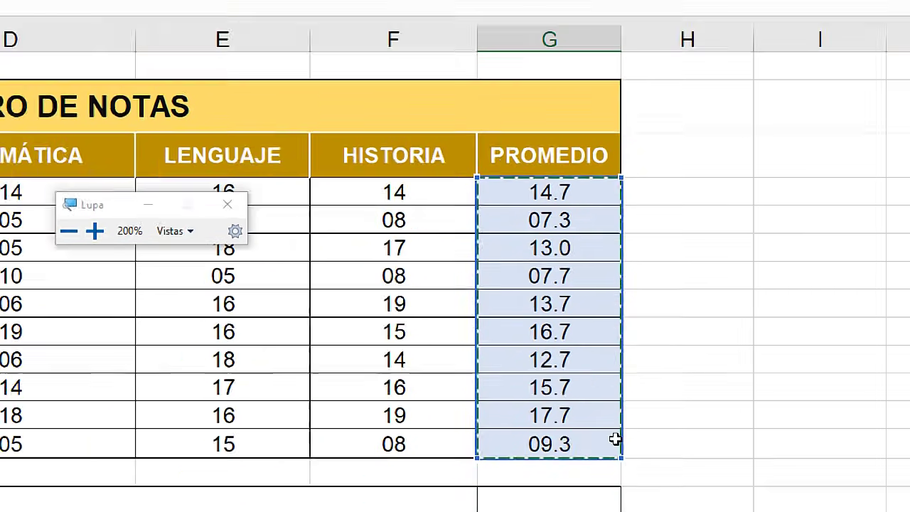
text())
key(Return)
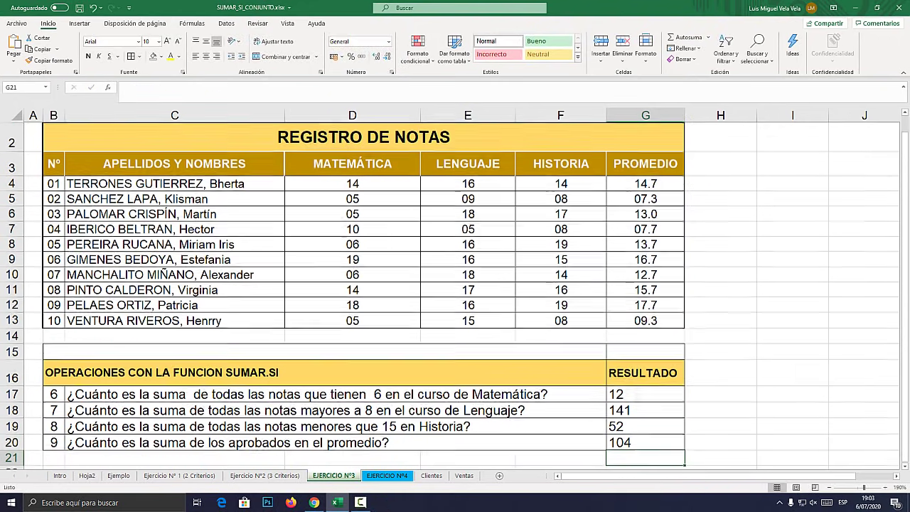
- Switch to the EJERCICIO Nº4 sheet and read question 1 about summing net pay
scroll(455, 295, down, 1)
click(645, 373)
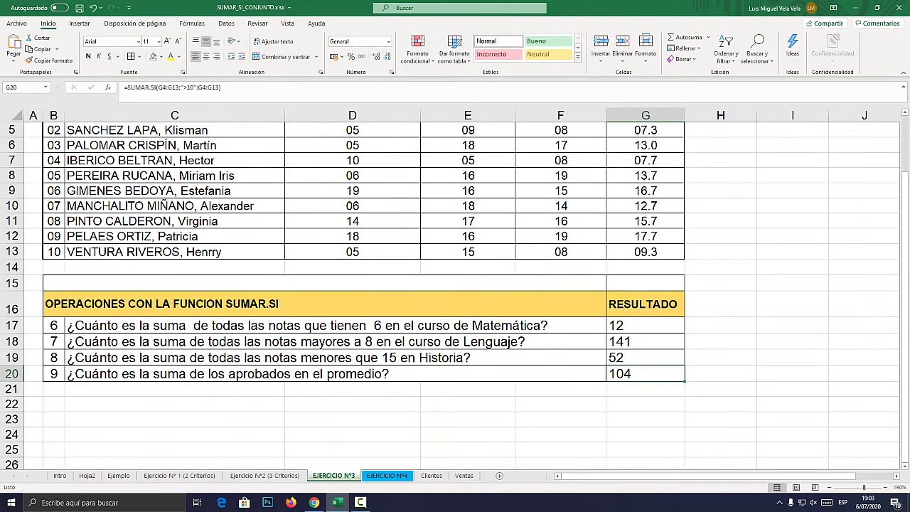
click(387, 475)
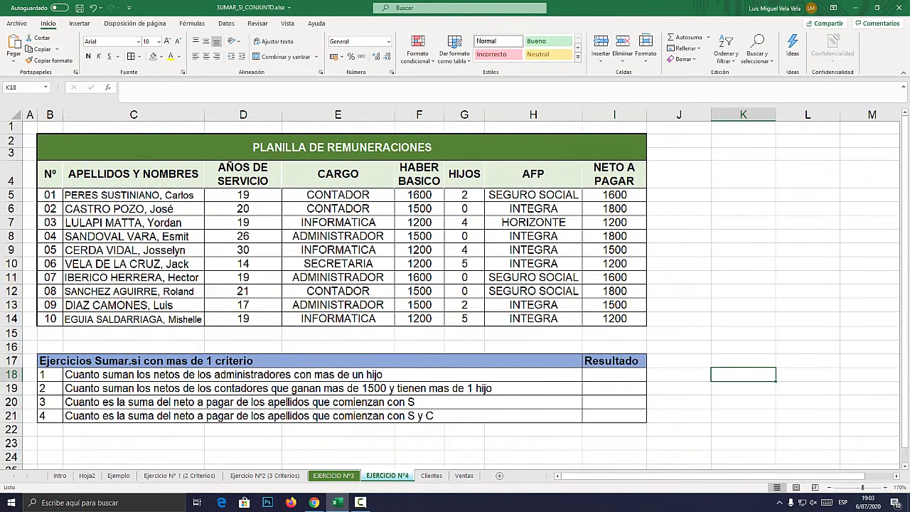
double_click(213, 373)
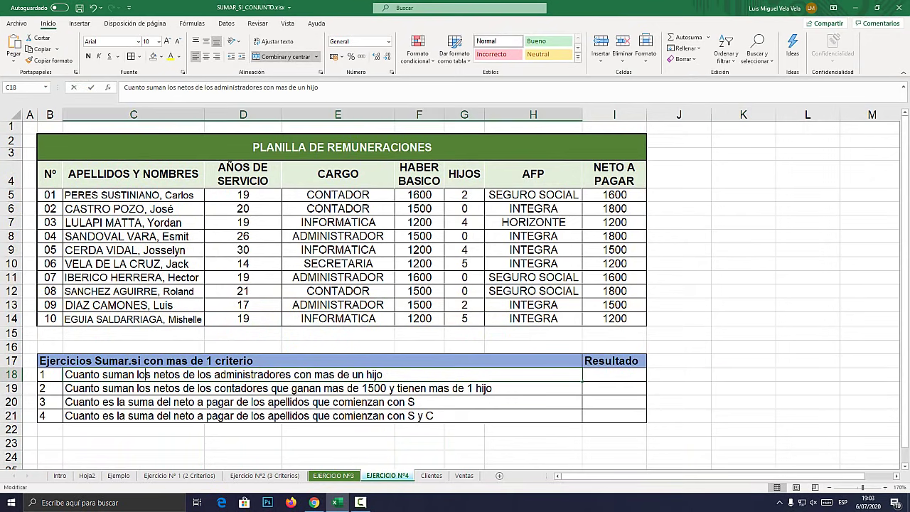
double_click(166, 374)
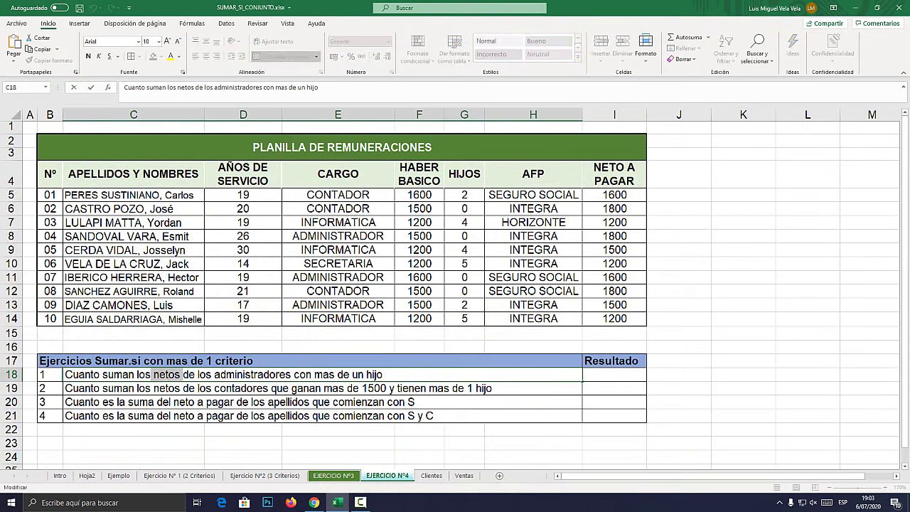
drag(614, 195, 614, 318)
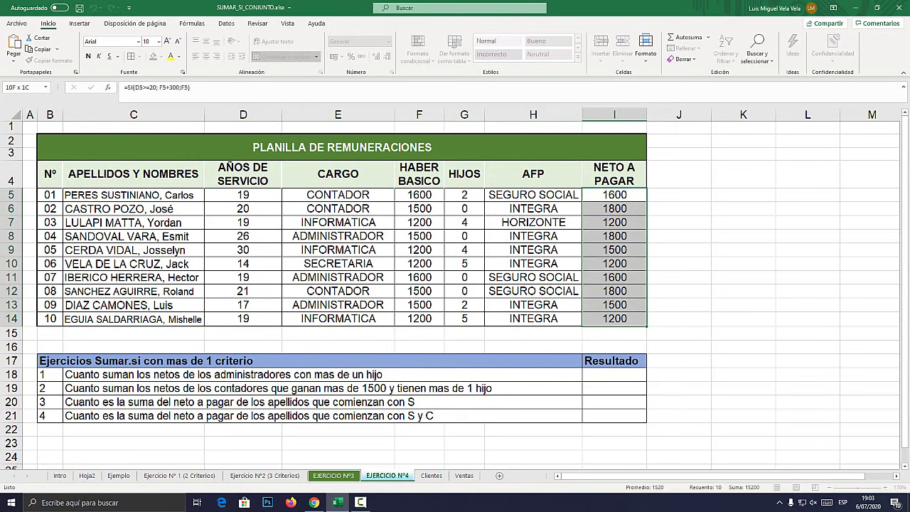
drag(615, 194, 614, 319)
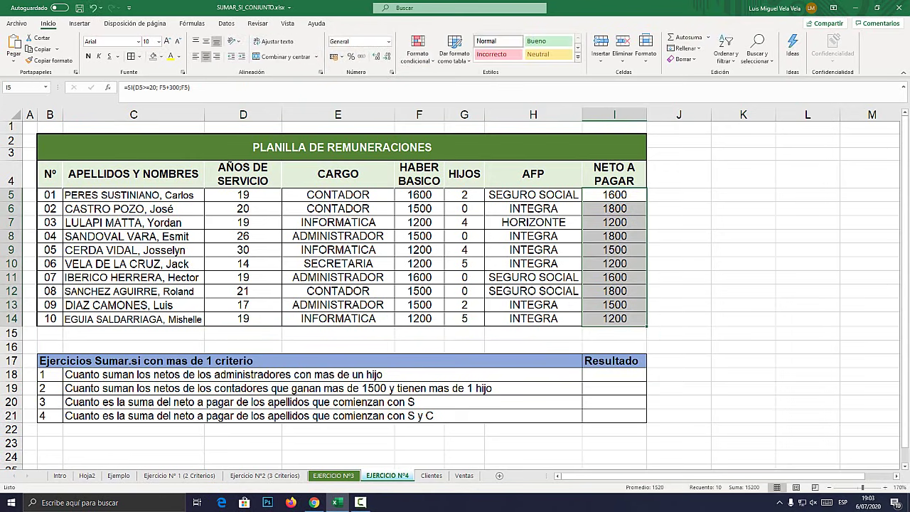
- Go over the payroll columns from APELLIDOS Y NOMBRES through NETO A PAGAR
click(134, 114)
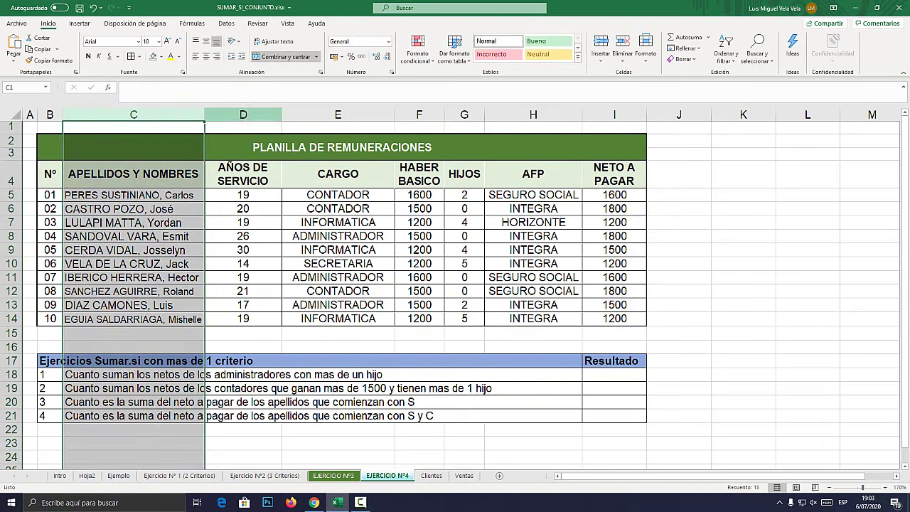
click(243, 115)
click(338, 115)
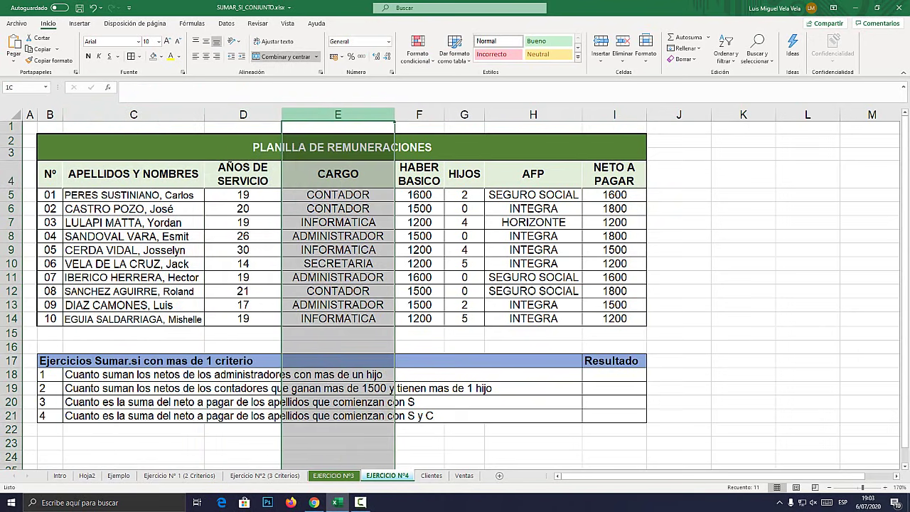
click(419, 115)
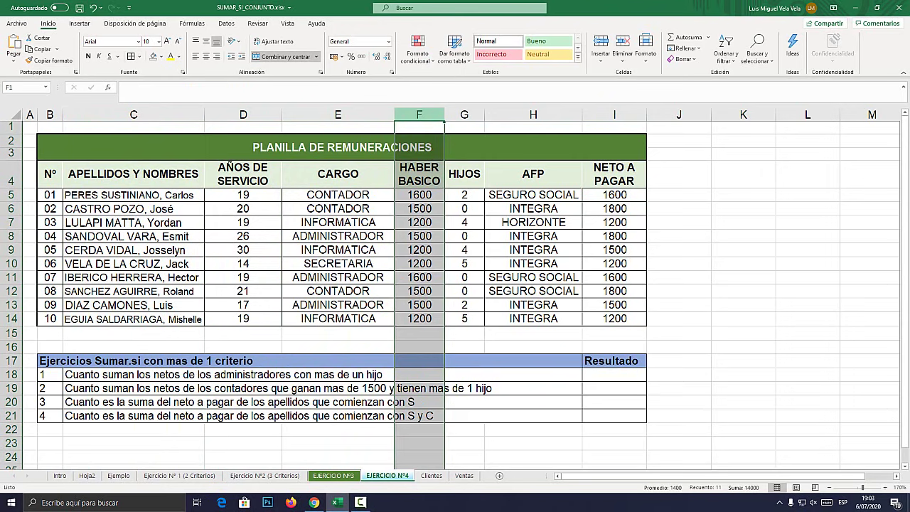
click(464, 115)
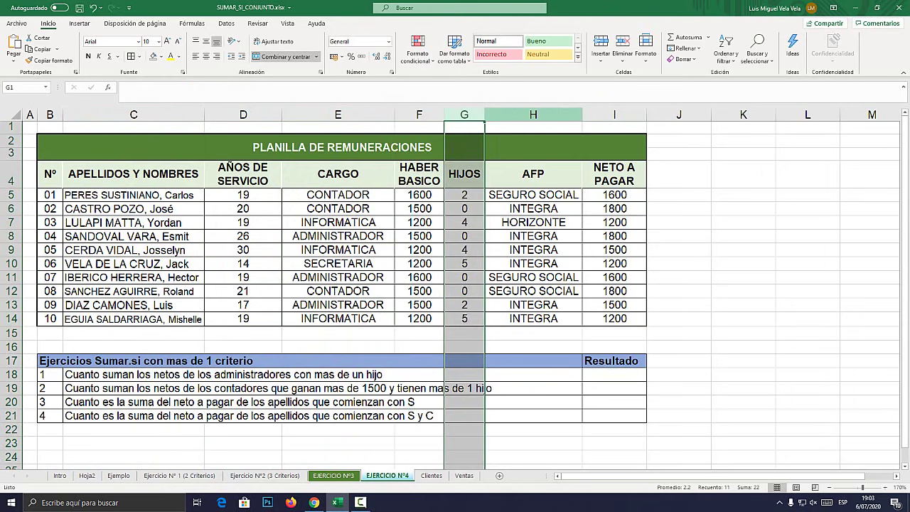
click(533, 115)
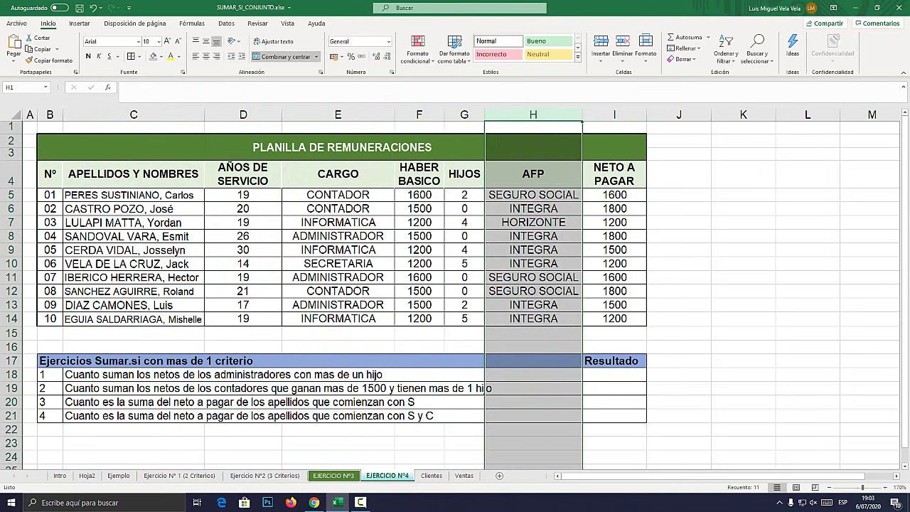
click(614, 115)
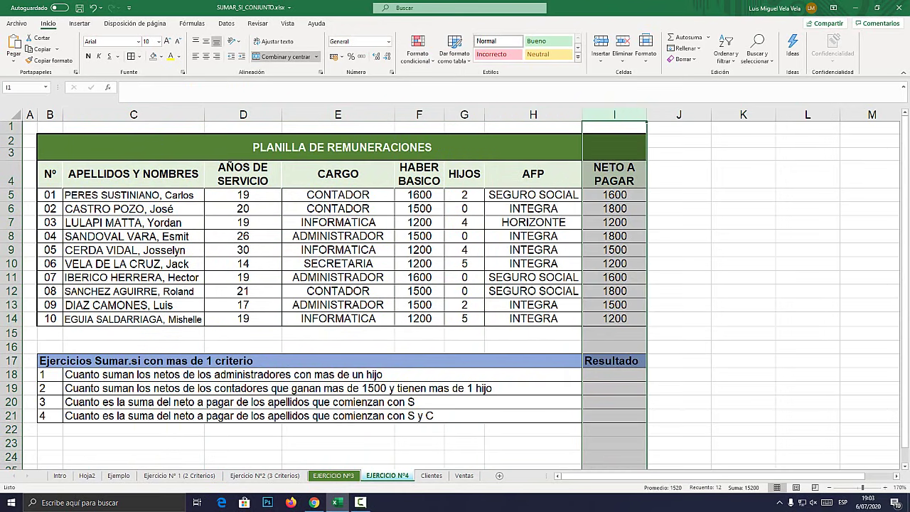
- Reread question 1 and relate it to the NETO A PAGAR amounts and CARGO entries
click(614, 374)
double_click(75, 374)
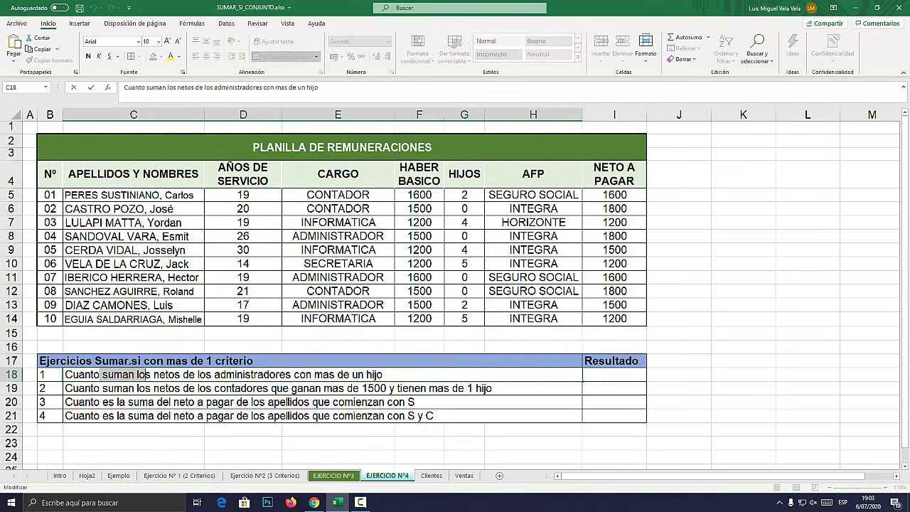
drag(100, 374, 159, 374)
drag(615, 194, 614, 318)
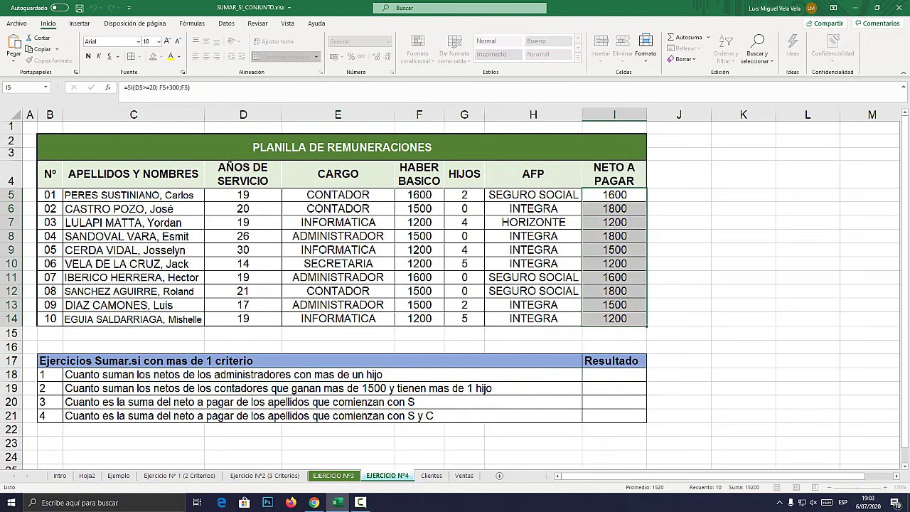
click(320, 374)
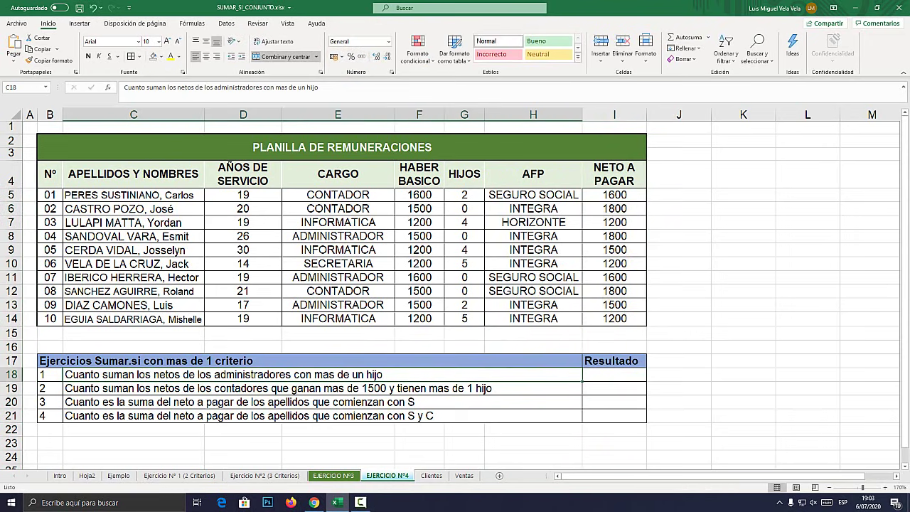
drag(338, 194, 338, 318)
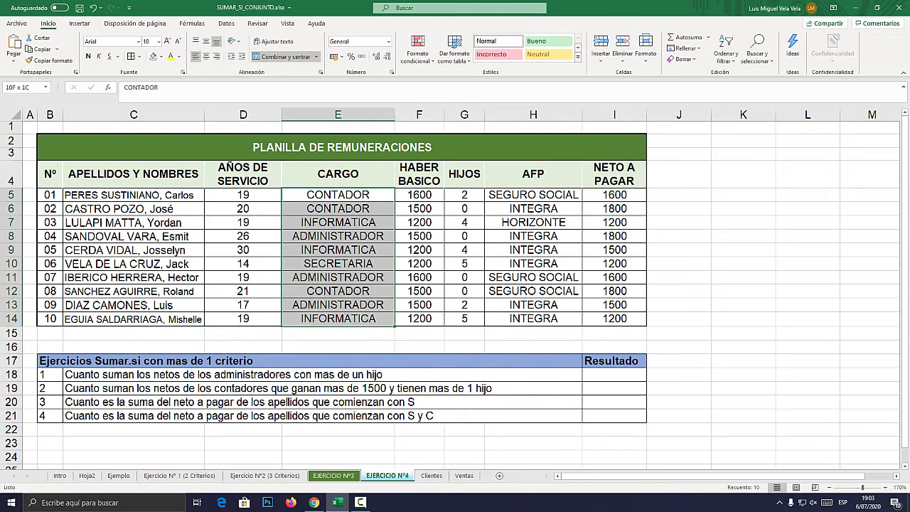
click(338, 115)
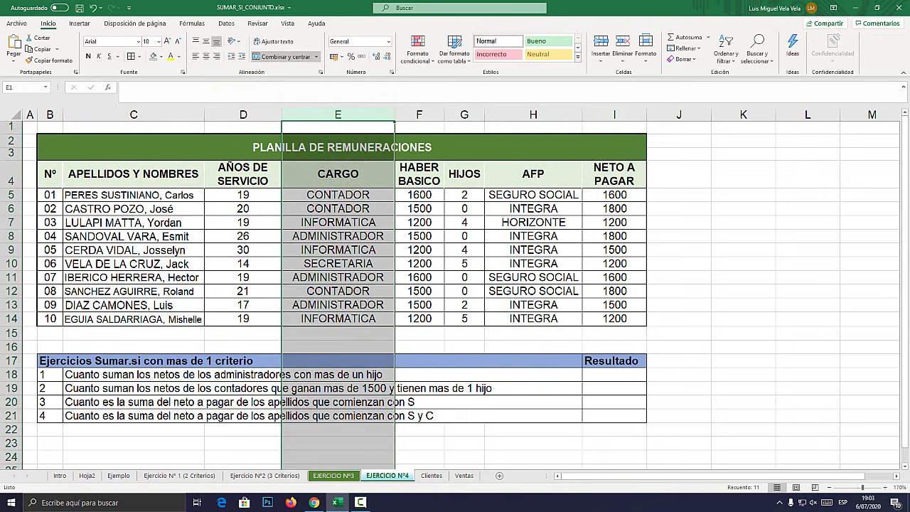
click(320, 374)
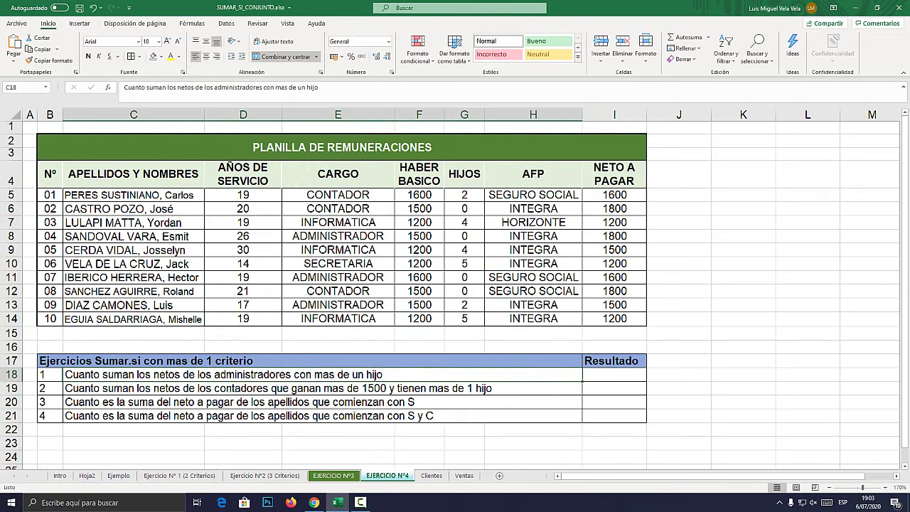
click(743, 236)
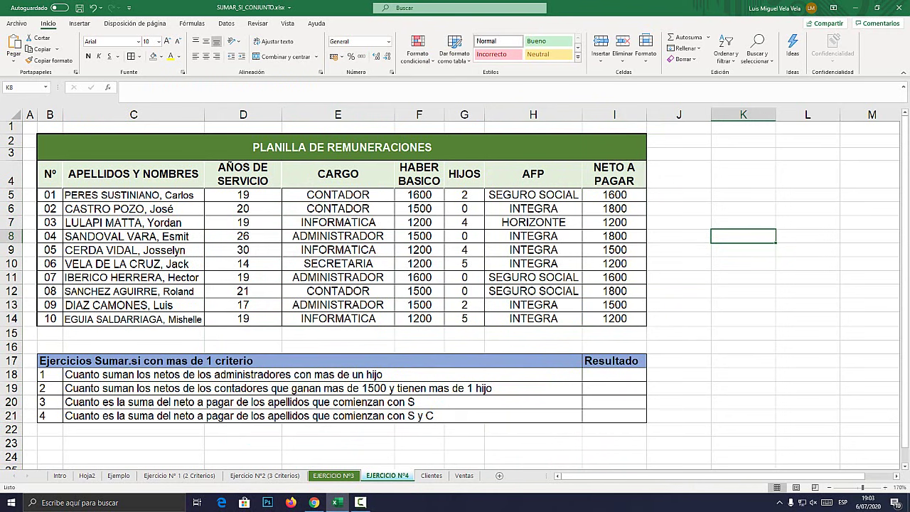
- Enter the criteria notes ADMINISTRADOR in E16 and >1 HIJO in F16
click(337, 346)
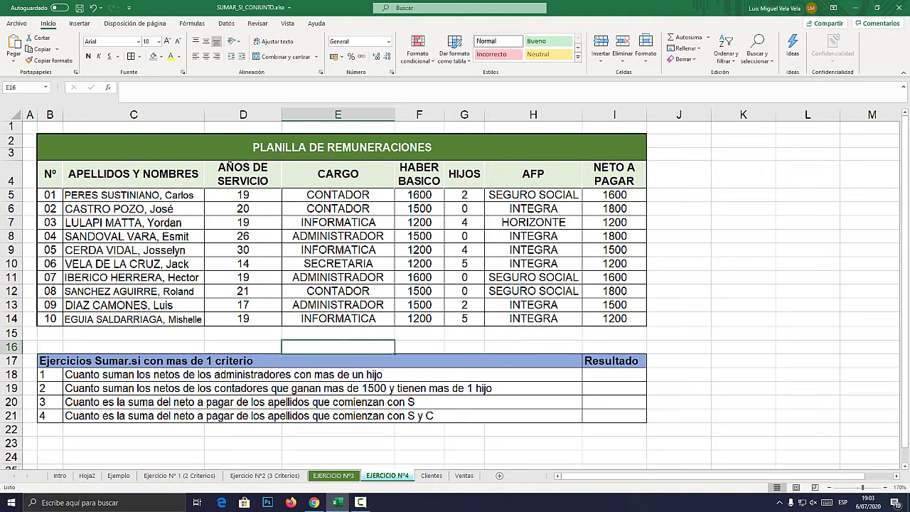
text(ADMINIST)
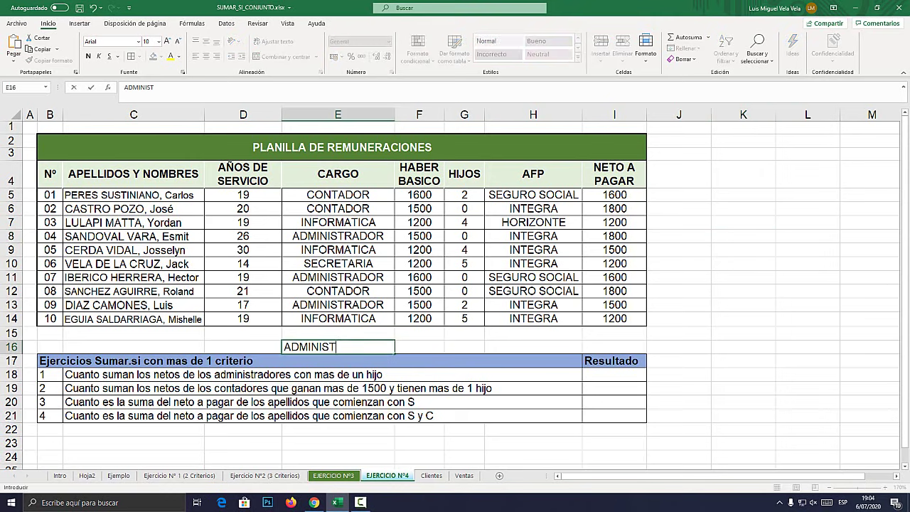
text(RADOR)
click(418, 347)
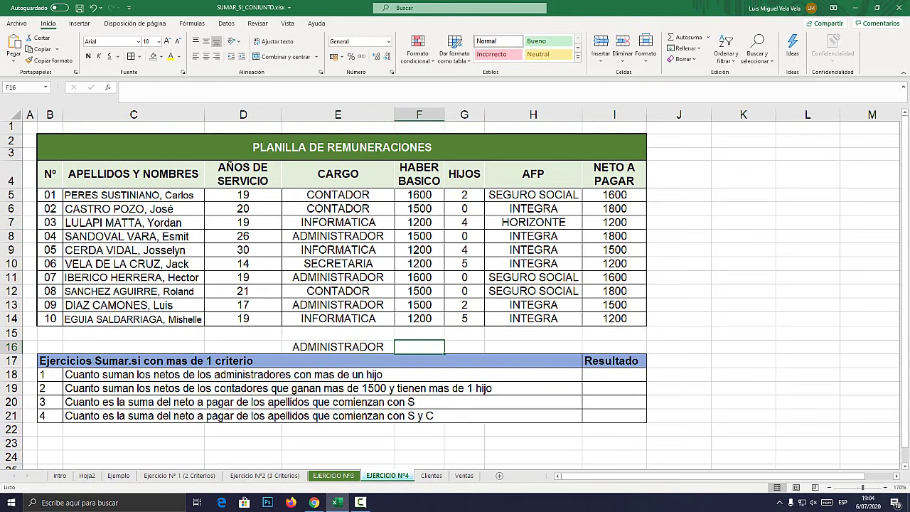
text(>1 )
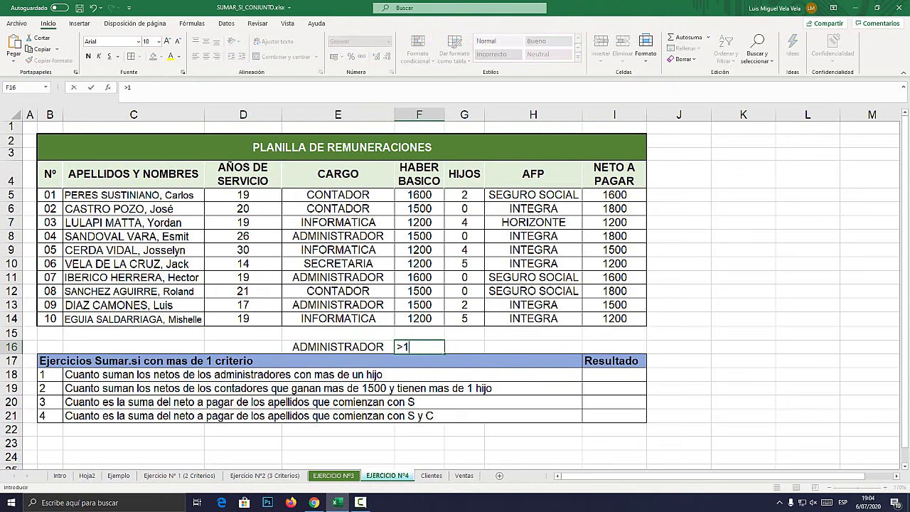
text(HIJO)
key(Return)
- Fill E16 yellow and F16 light green
click(338, 346)
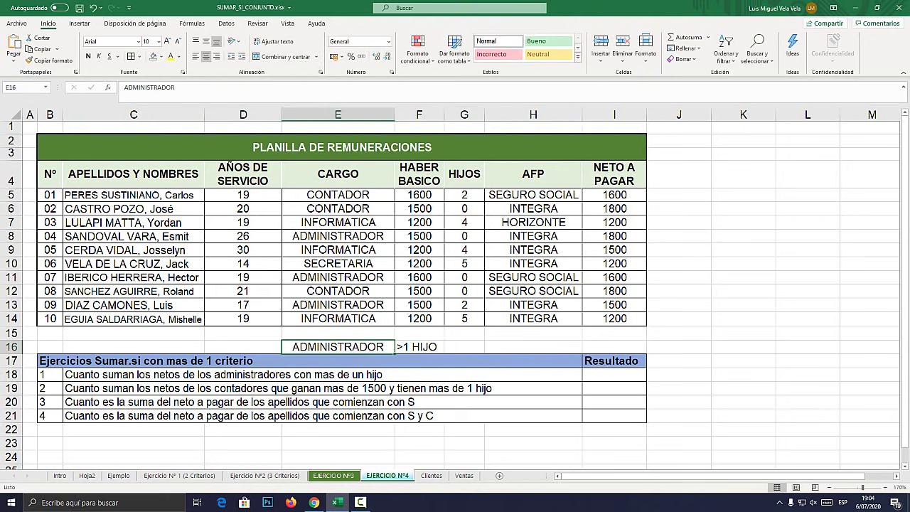
click(162, 56)
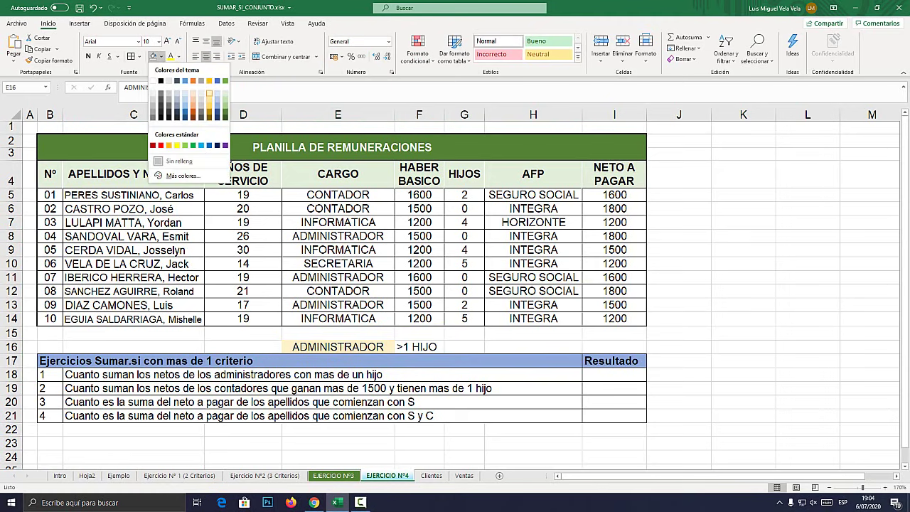
click(177, 145)
click(419, 346)
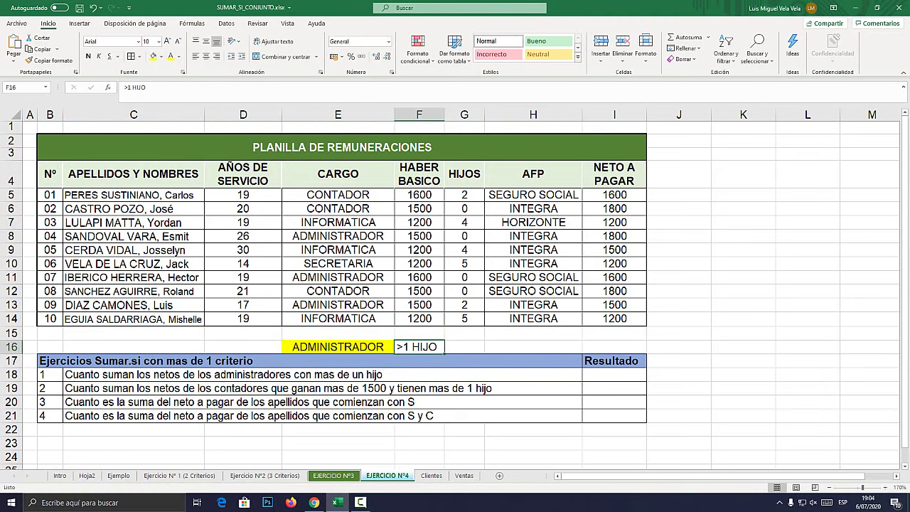
click(152, 57)
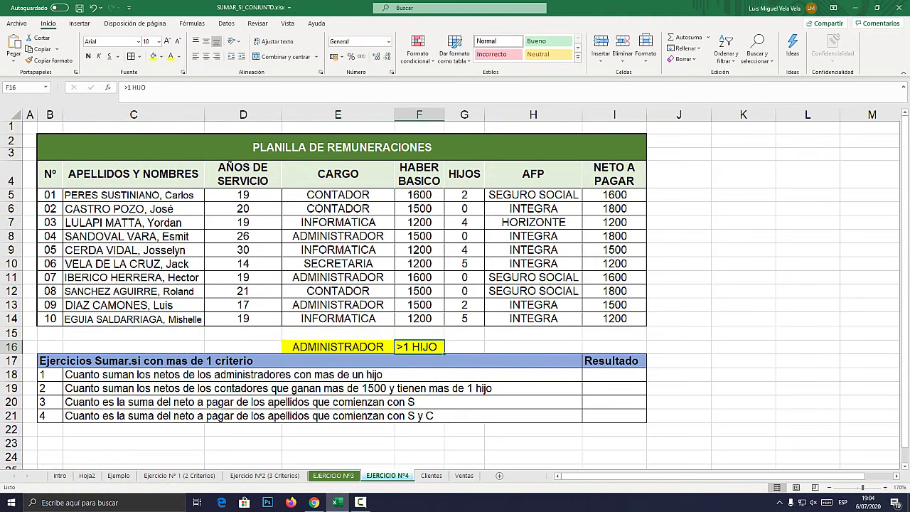
click(161, 56)
click(222, 106)
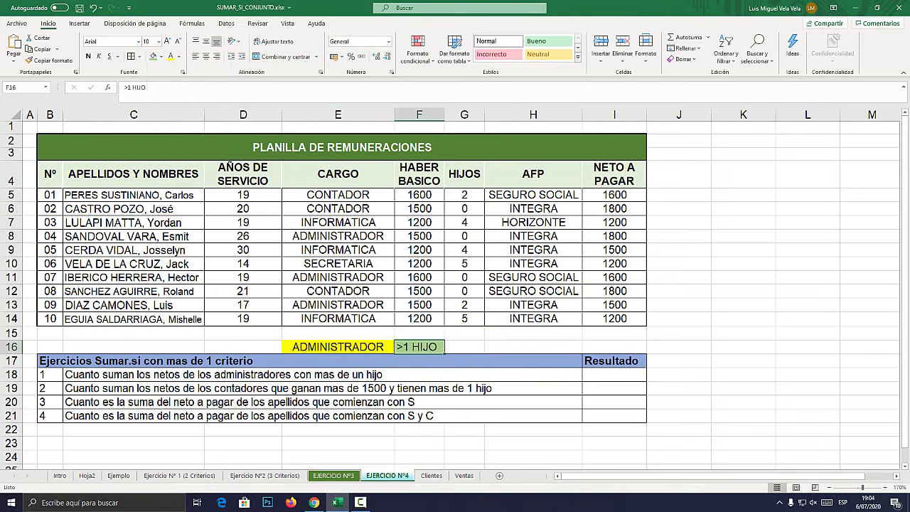
click(807, 319)
ctrl+scroll(455, 290, up, 2)
ctrl+scroll(455, 289, up, 2)
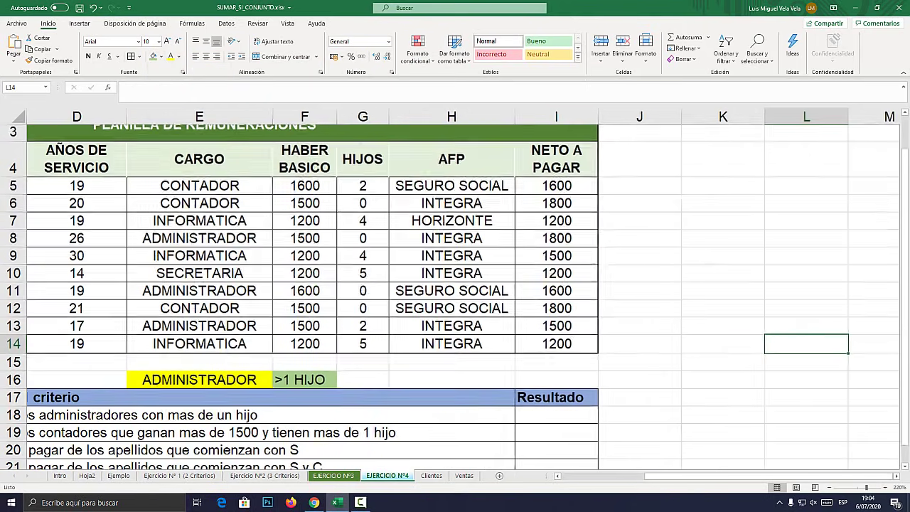
ctrl+scroll(455, 290, up, 1)
scroll(455, 289, up, 3)
scroll(455, 290, left, 3)
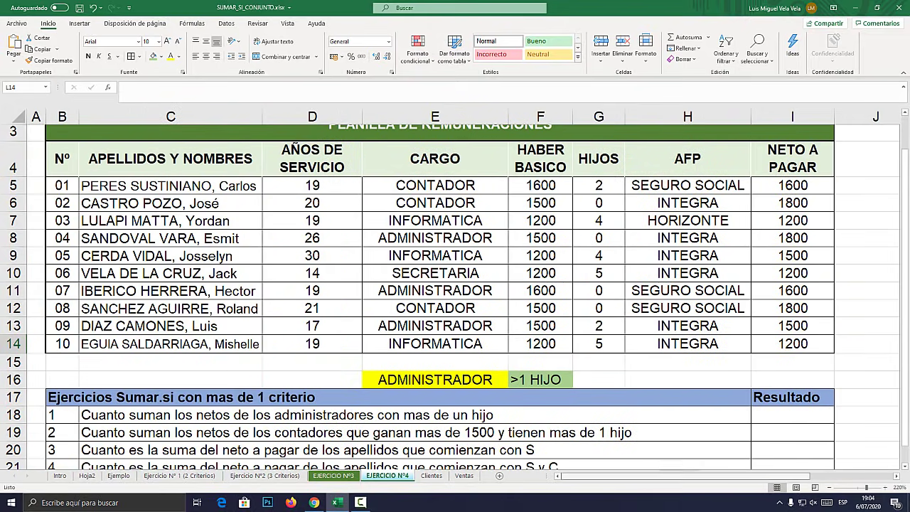
- Set the Resultado cell I18 to font size 20
click(792, 414)
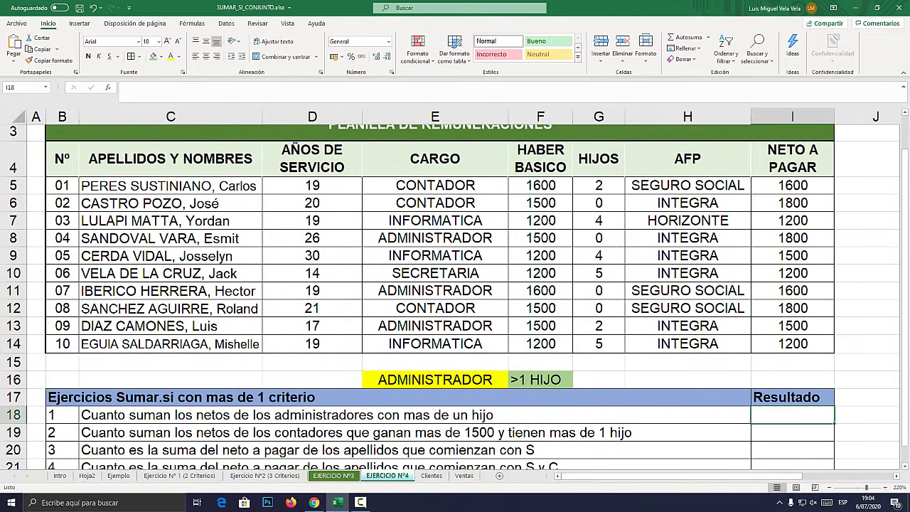
text(=)
key(Escape)
click(159, 41)
click(159, 41)
click(160, 41)
click(159, 40)
click(159, 40)
click(160, 40)
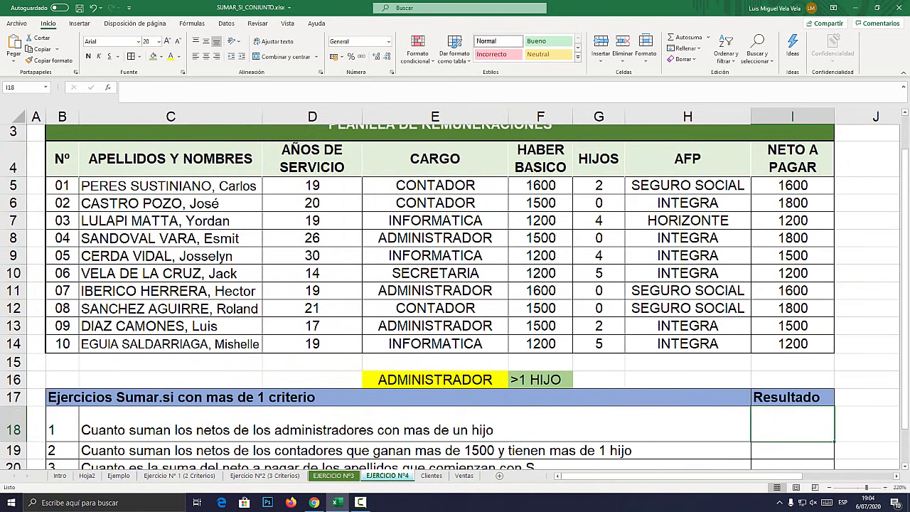
- Insert the SUMAR.SI.CONJUNTO function into I18 from the autocomplete list
text(=)
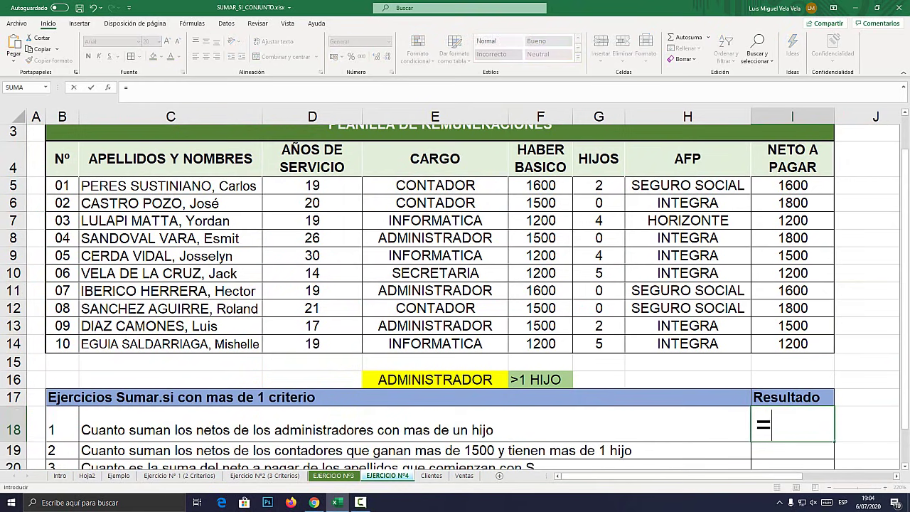
text(SUMAR.SI)
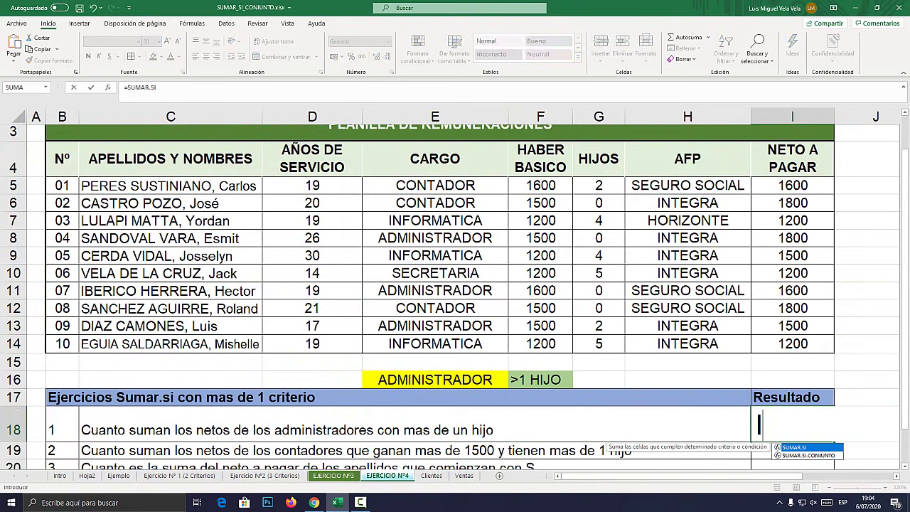
key(Escape)
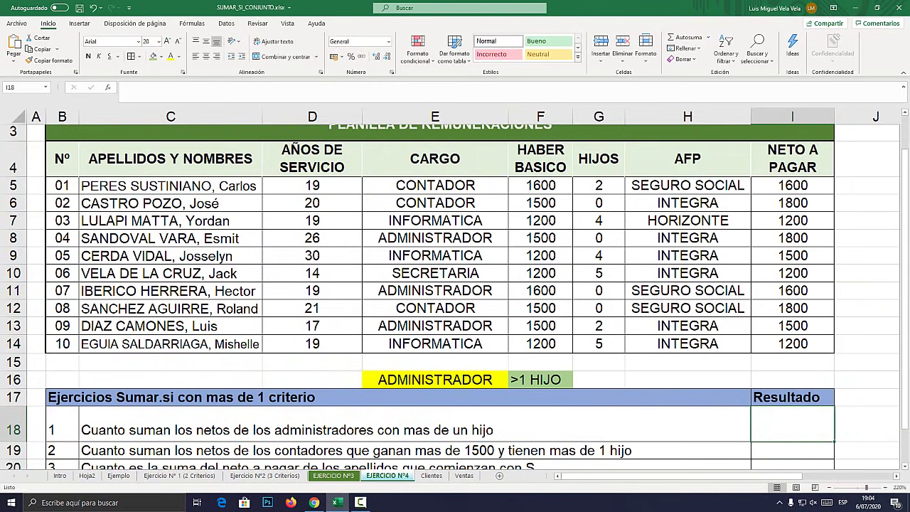
drag(682, 475, 770, 476)
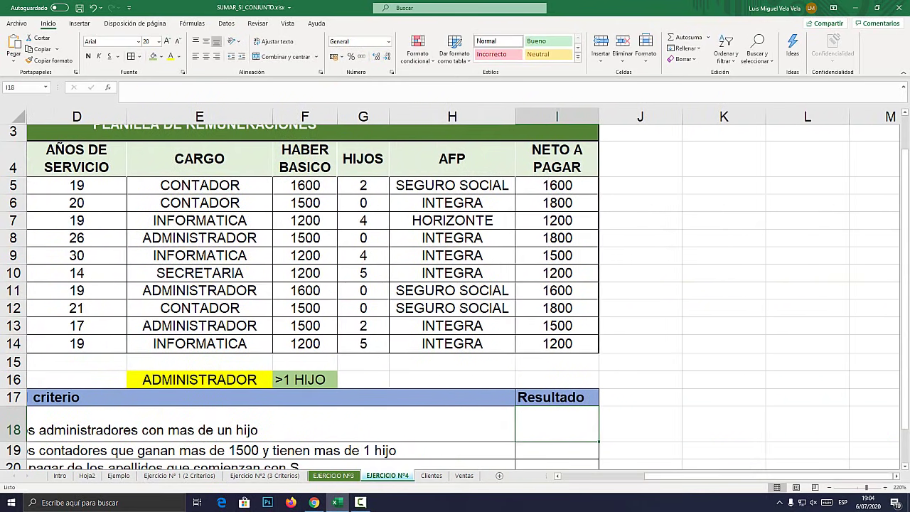
text(=SUMAR.S)
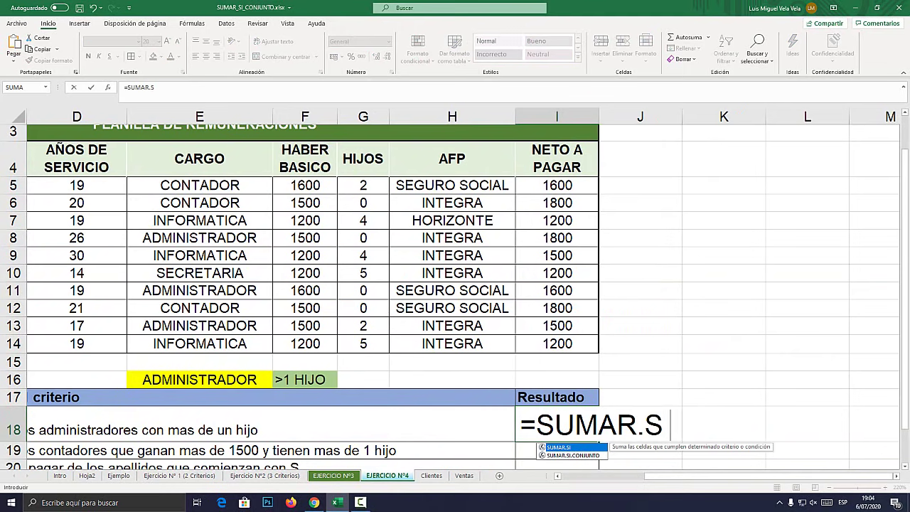
text(I)
key(Down)
key(Tab)
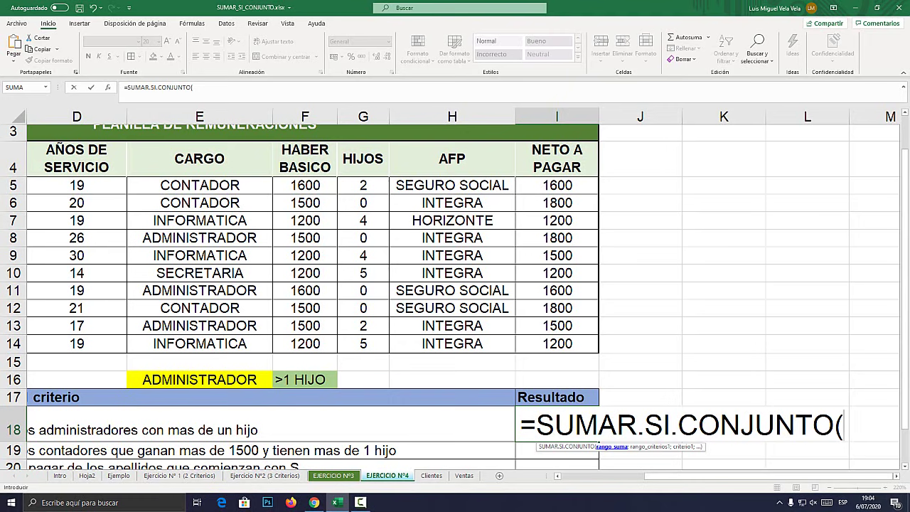
- Use net pay I5:I14 as sum range with E5:E14 equal to "ADMINISTRADOR"
scroll(612, 446, up, 1)
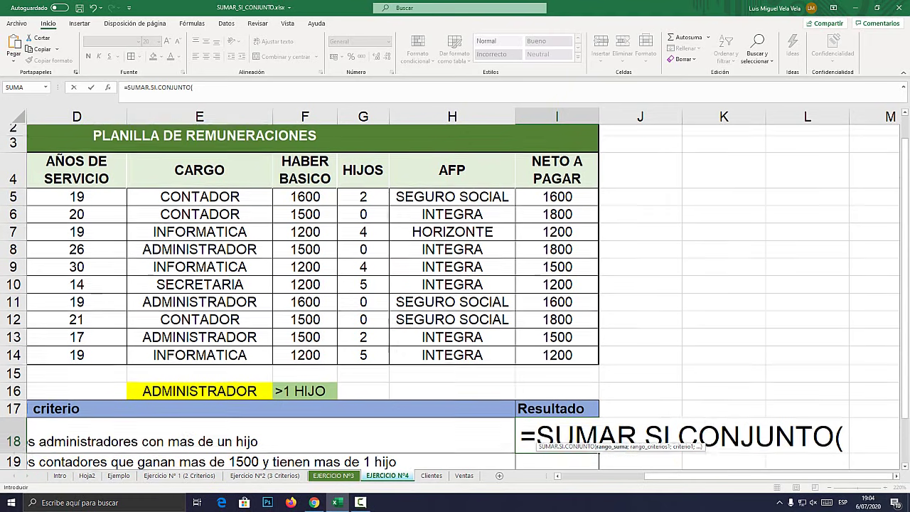
scroll(612, 446, down, 1)
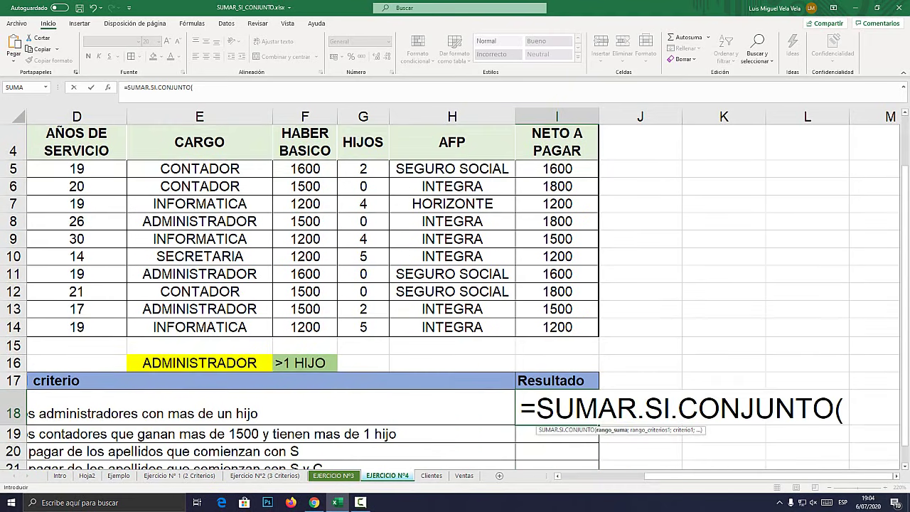
drag(557, 168, 556, 327)
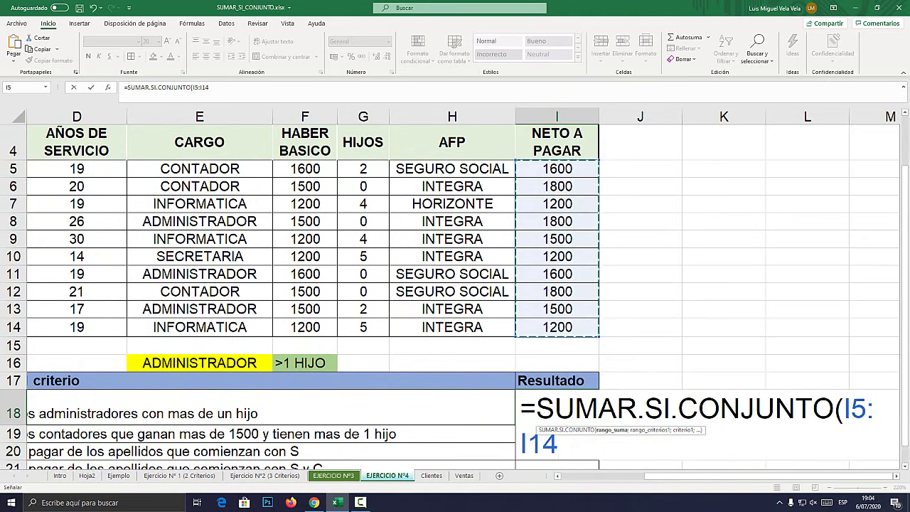
text(;)
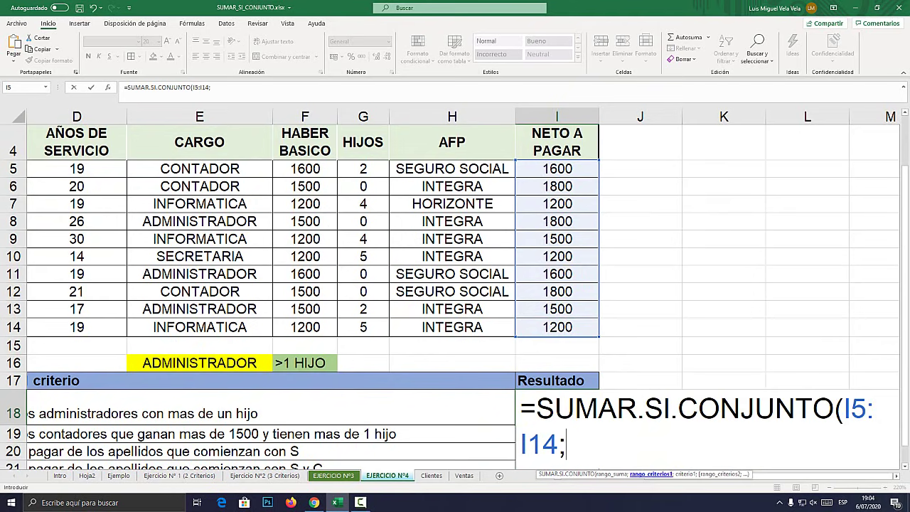
drag(199, 169, 199, 327)
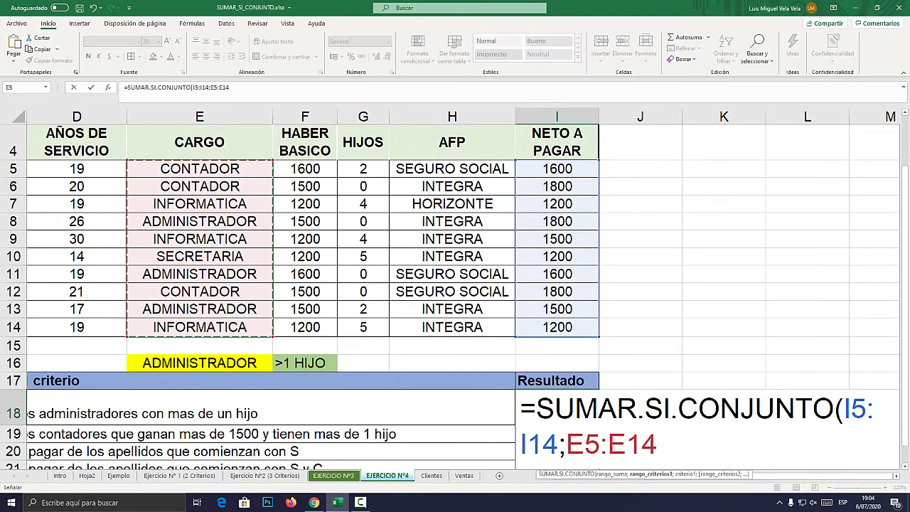
text(;")
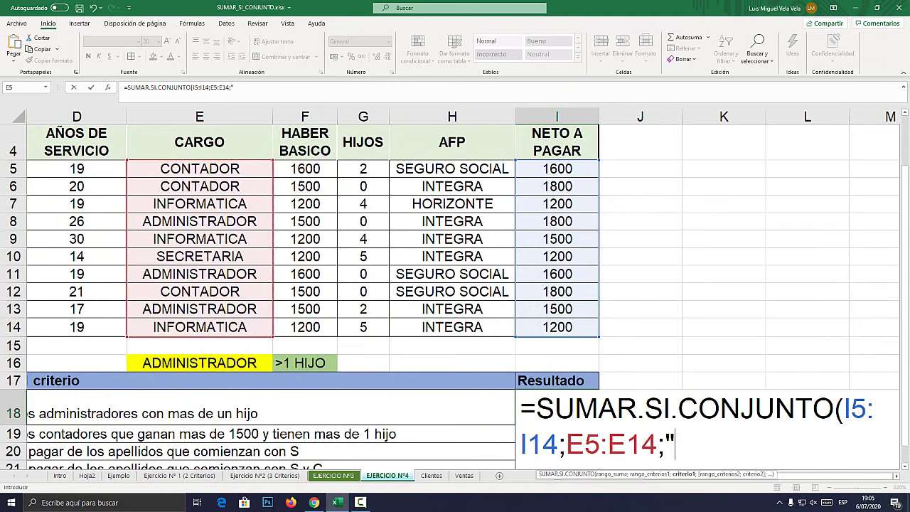
text(ADMINISTRA)
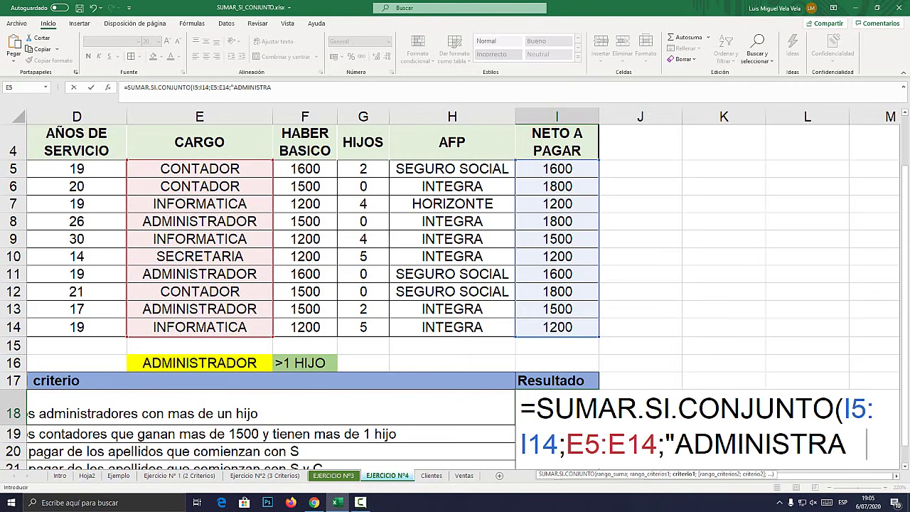
text(DOR")
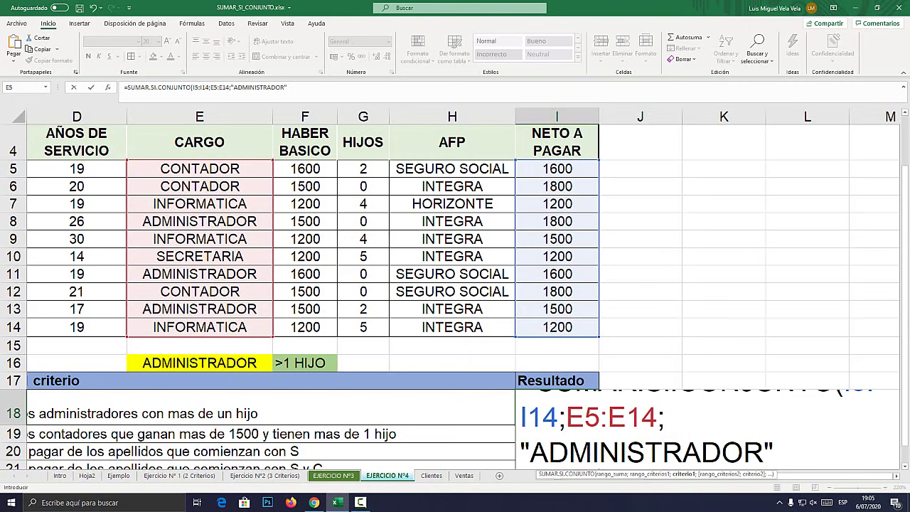
text(;)
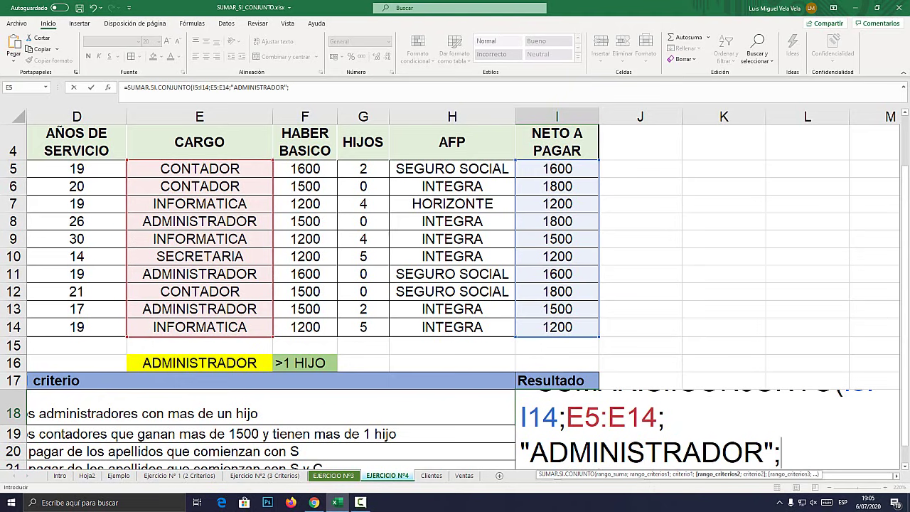
- Add HIJOS range G5:G14 as the second criteria range with criterion ">1"
scroll(455, 284, down, 2)
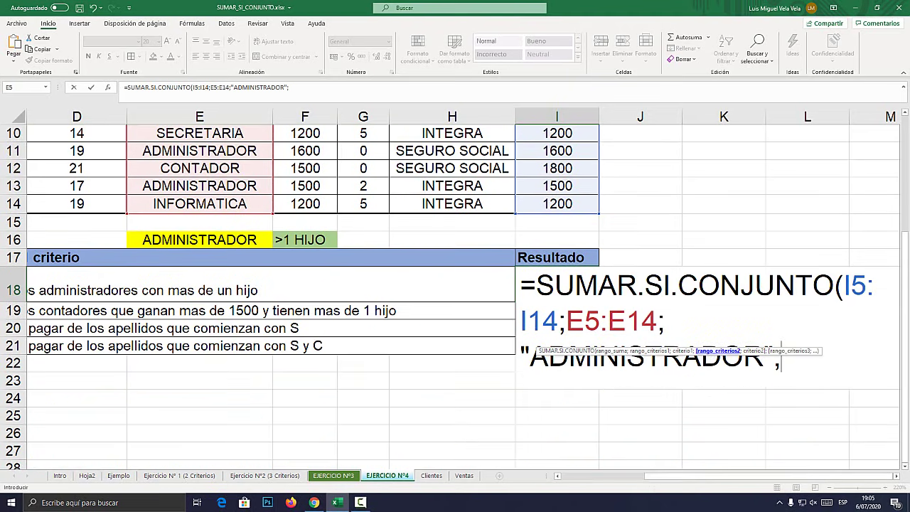
key(super+plus)
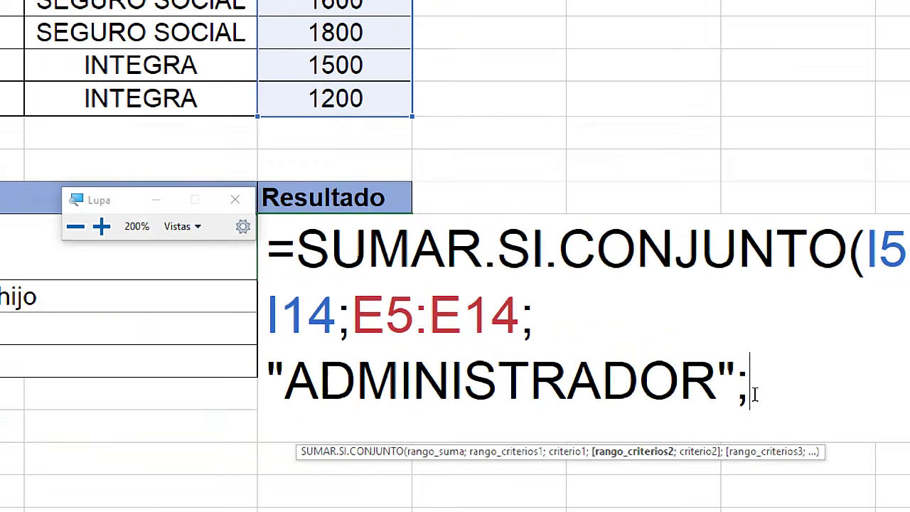
key(super+Escape)
scroll(782, 366, up, 3)
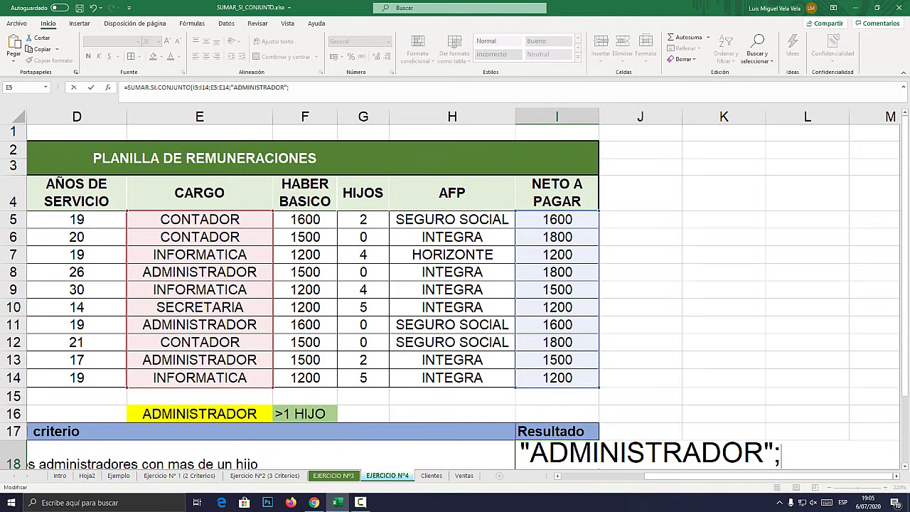
drag(362, 219, 362, 378)
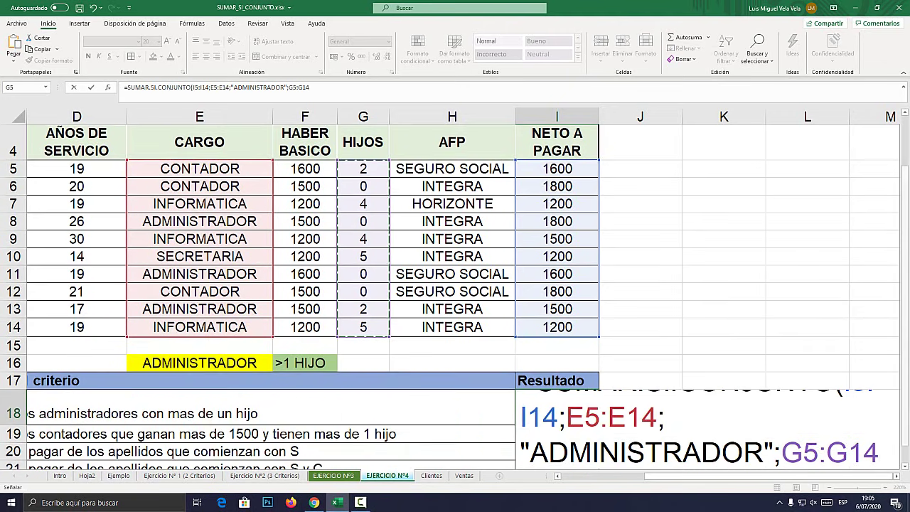
text(;)
scroll(455, 319, down, 2)
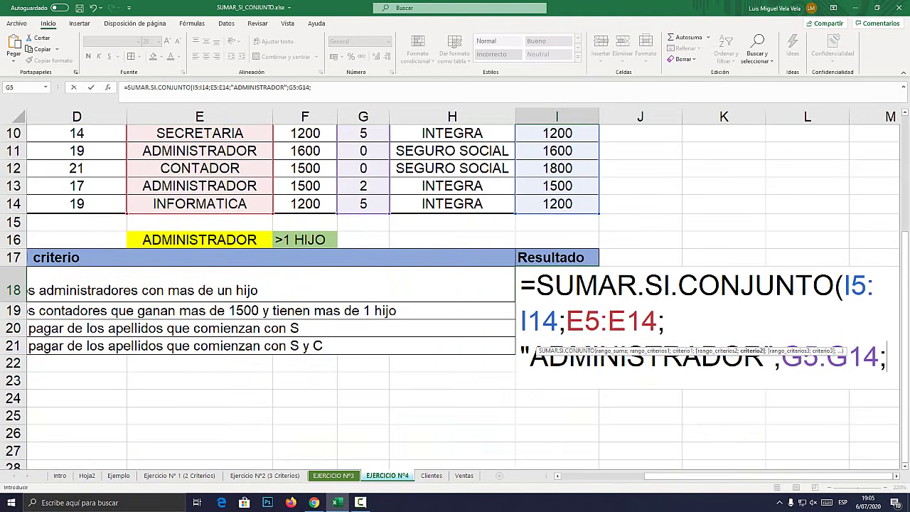
text(")
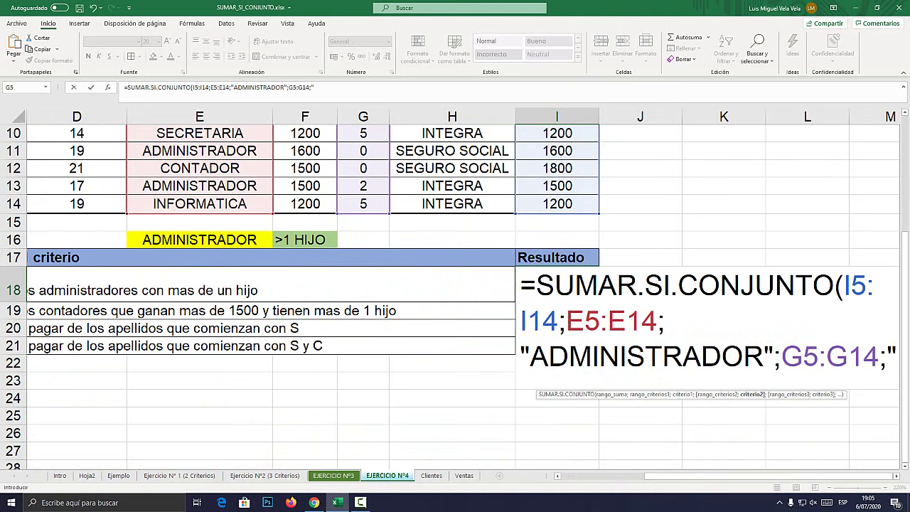
text(>)
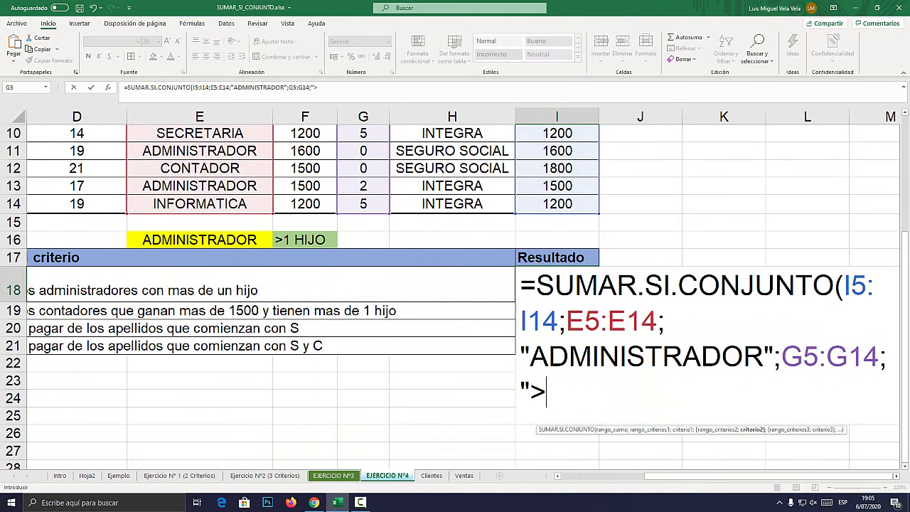
text(1")
text())
- Commit the I18 formula so it shows 1500 for administrators with more than one child
key(Return)
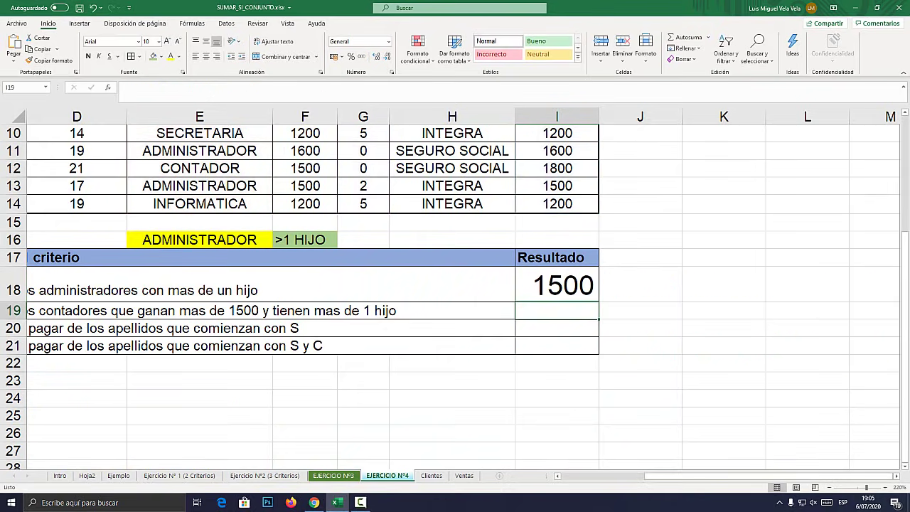
scroll(455, 296, up, 2)
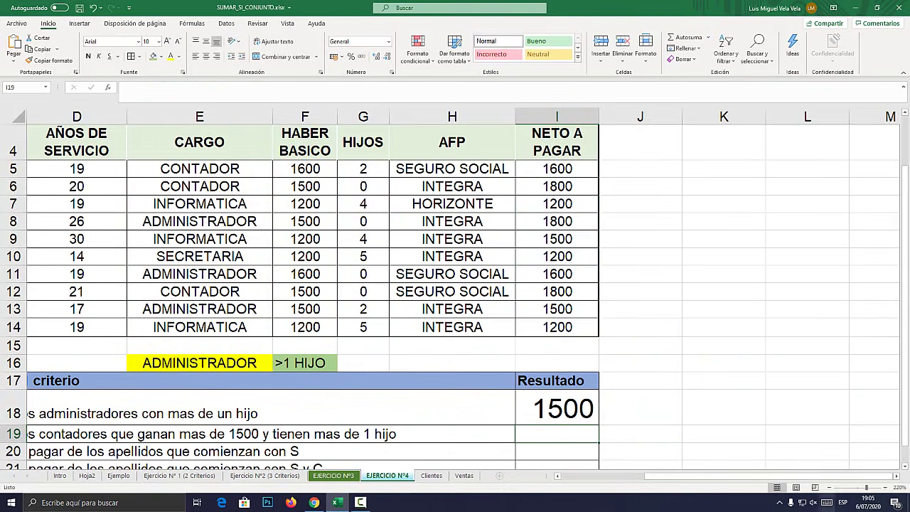
ctrl+scroll(455, 289, down, 3)
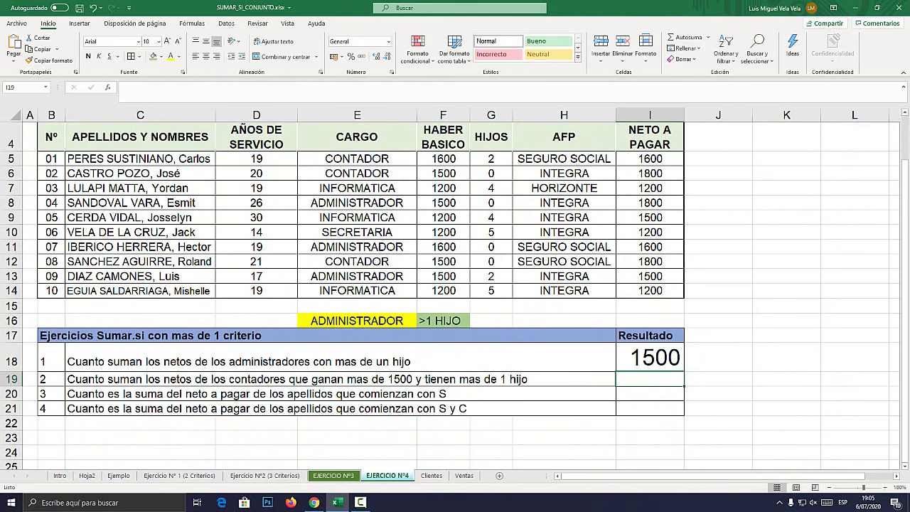
- Open a blank Bloc de notas note and set its font size to 36
click(79, 503)
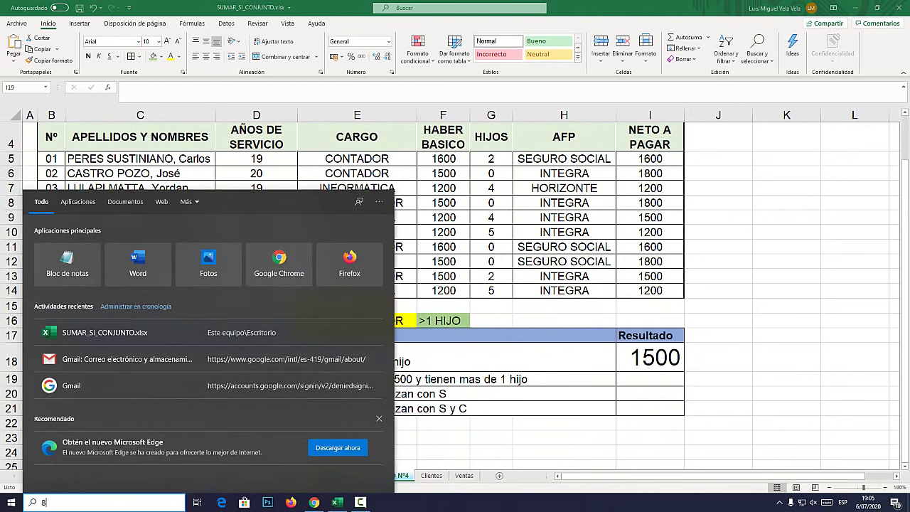
key(Escape)
click(359, 193)
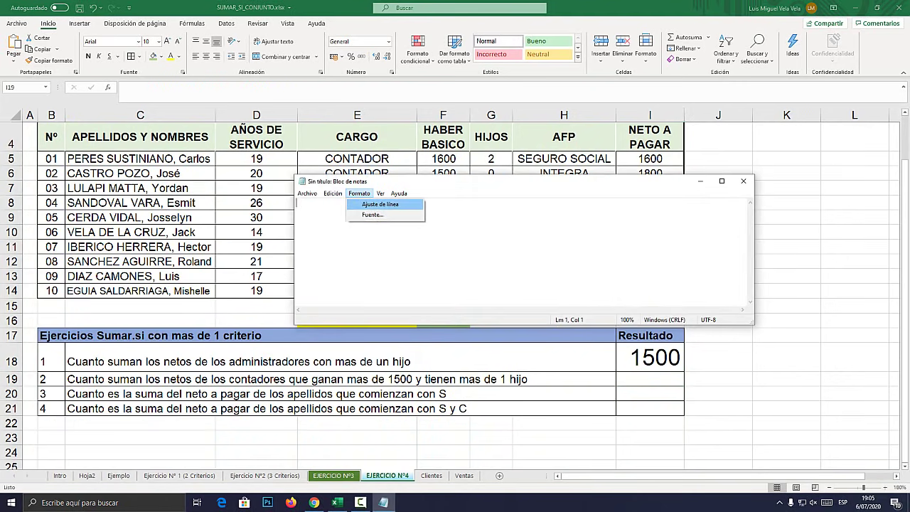
click(384, 213)
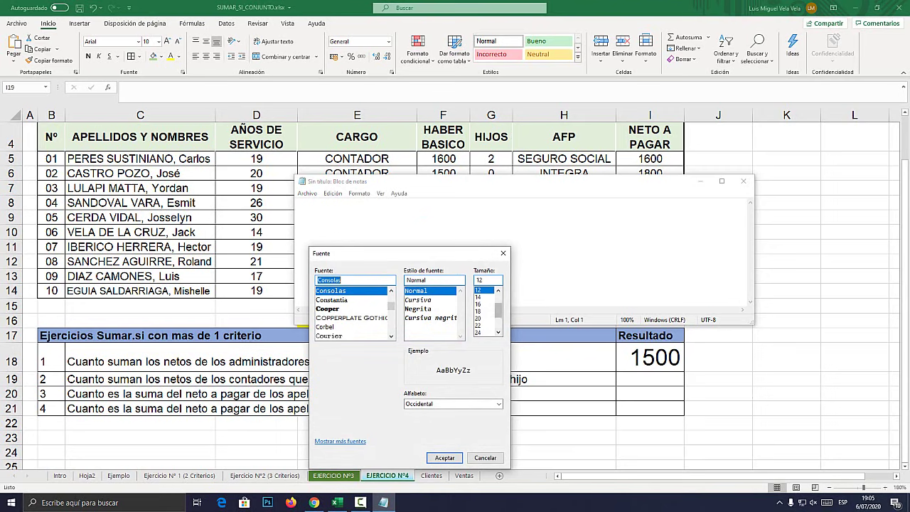
key(Tab)
key(Tab)
key(Down)
key(Down)
key(Down)
key(Return)
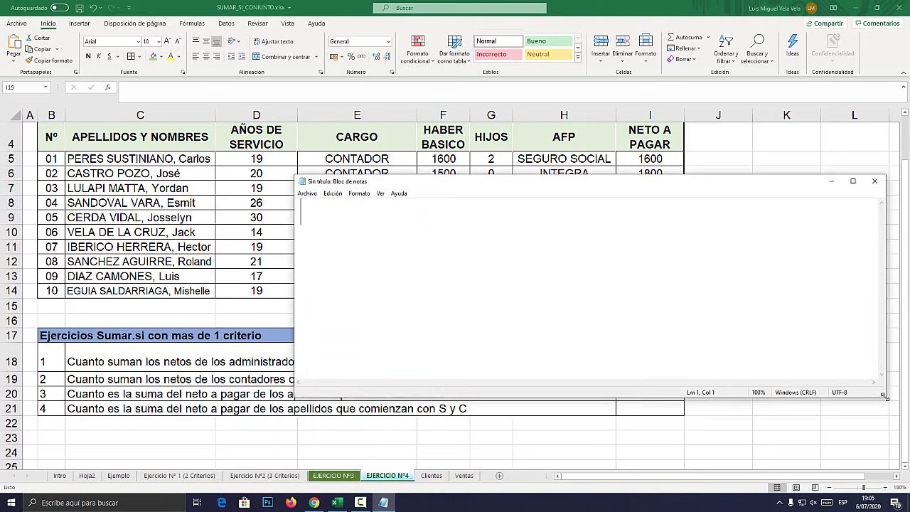
- Enlarge and reposition the note window, then minimize it
drag(752, 323, 888, 402)
mouse_move(457, 189)
mouse_down()
mouse_move(496, 161)
mouse_move(379, 103)
mouse_up()
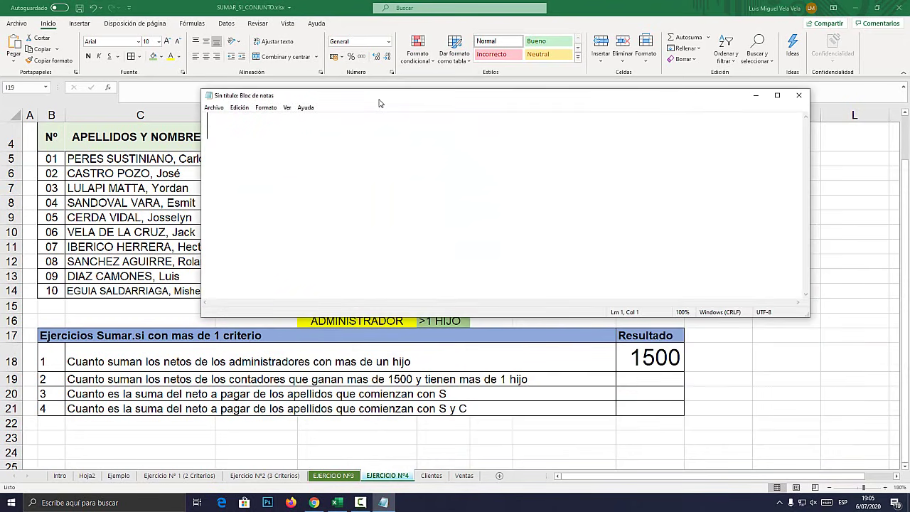
drag(201, 178, 26, 179)
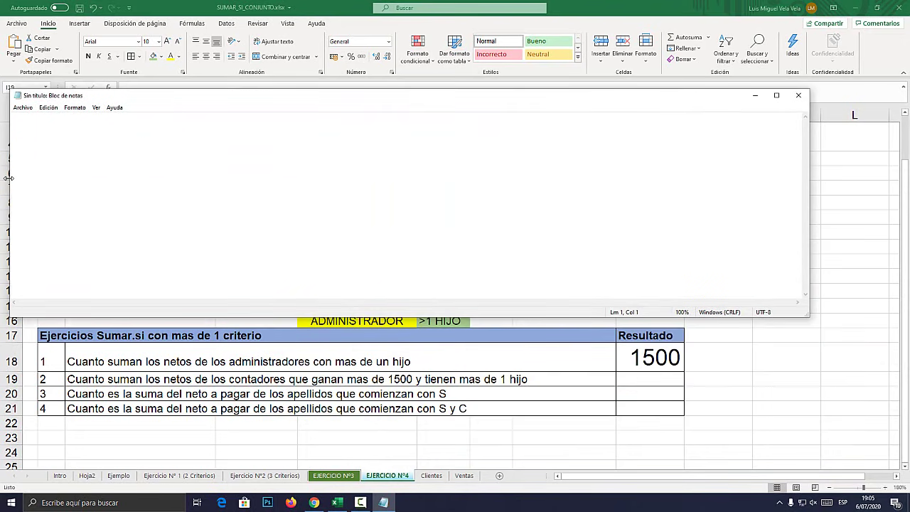
drag(227, 99, 245, 101)
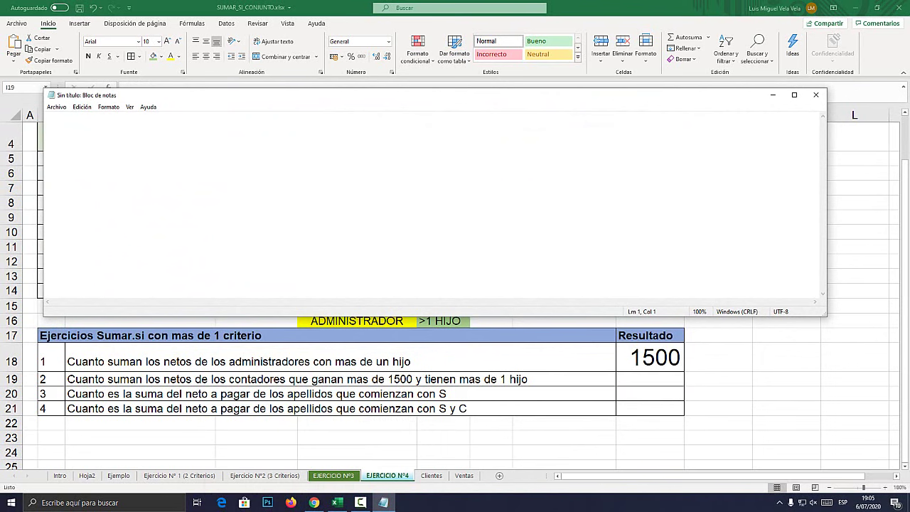
click(337, 503)
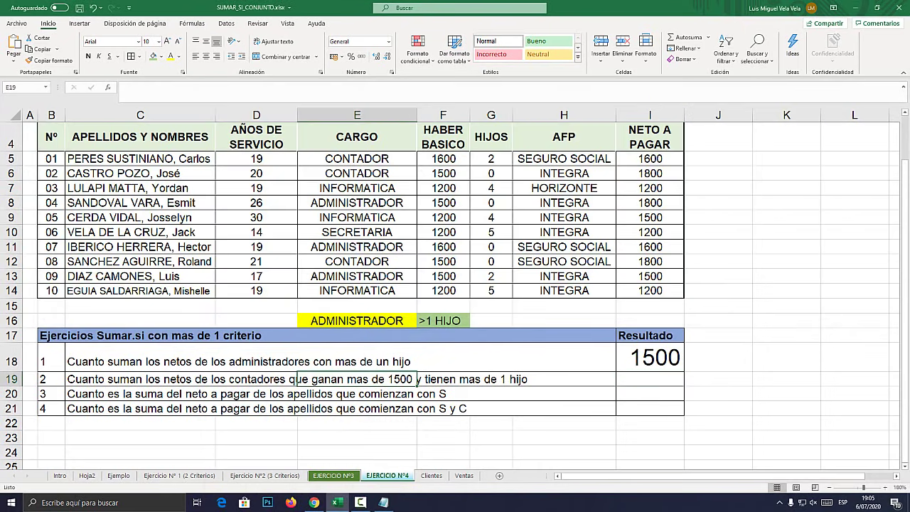
- Replace E16 with CONTADORES and F16 with > 1500
click(357, 320)
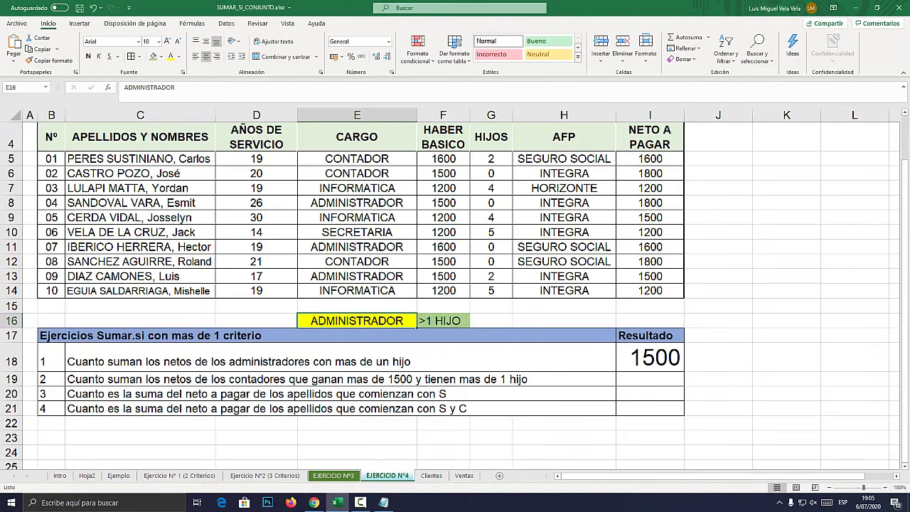
text(CONTADORES)
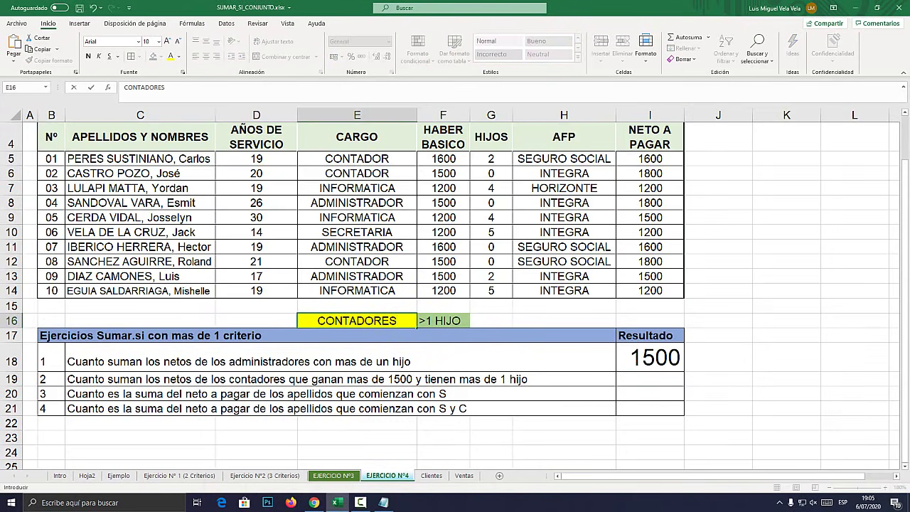
double_click(455, 321)
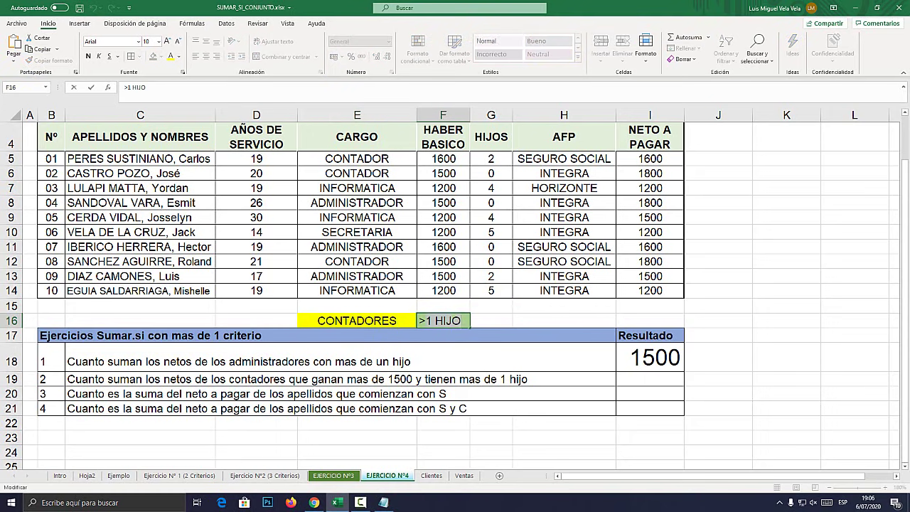
key(BackSpace)
key(BackSpace)
key(BackSpace)
text(> 1500)
key(Return)
- Fill G16 light orange and enter >1HIJO in it
click(490, 320)
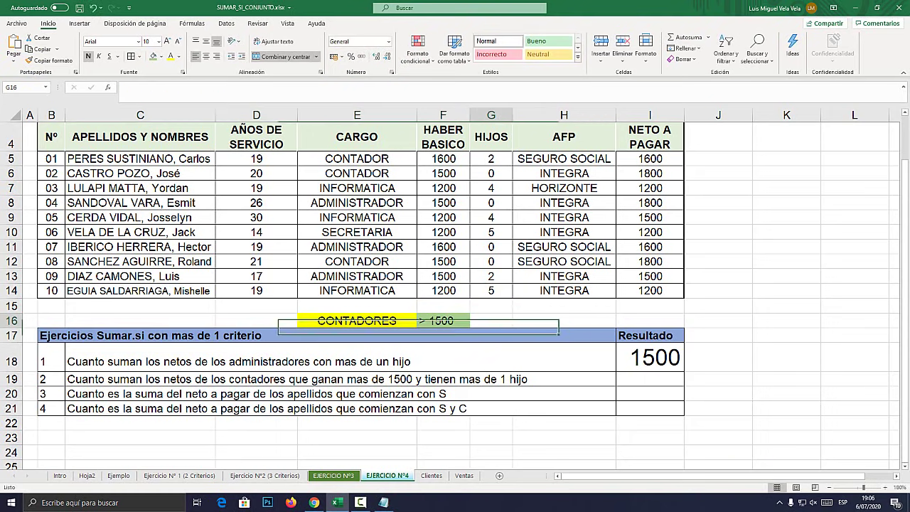
click(161, 56)
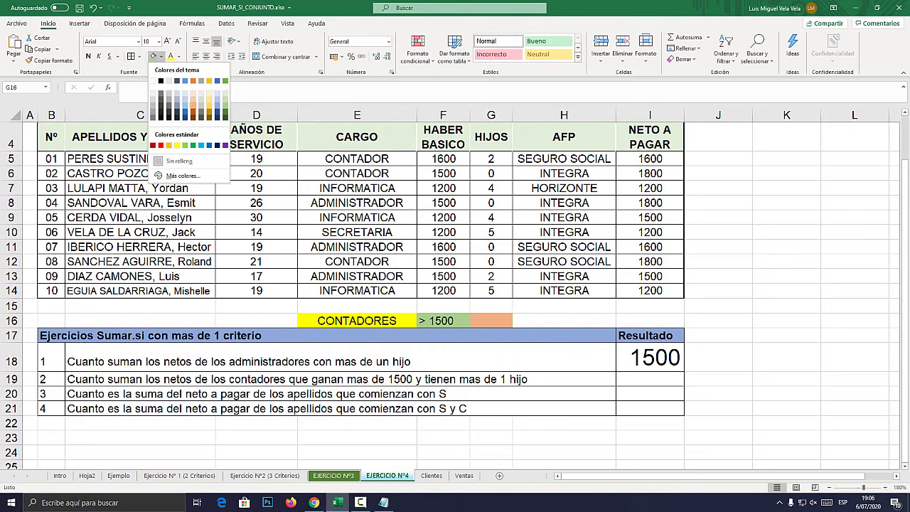
click(193, 100)
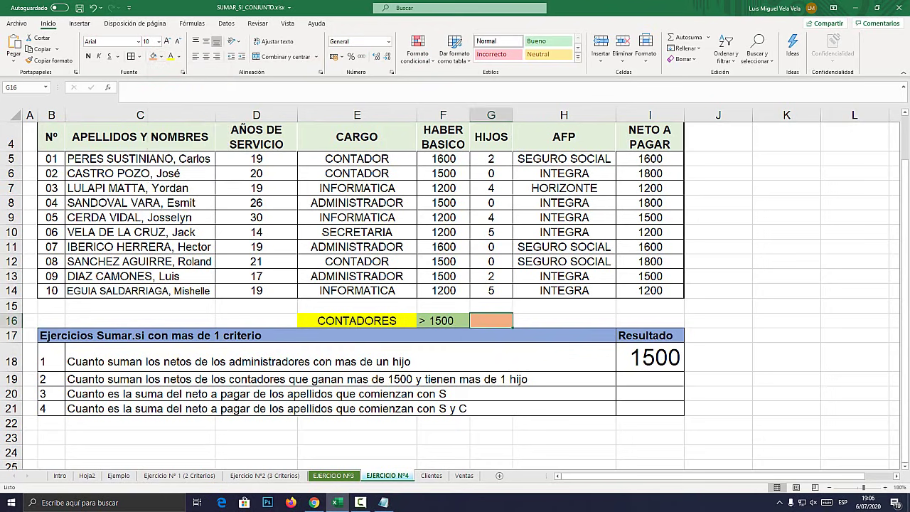
text(>1)
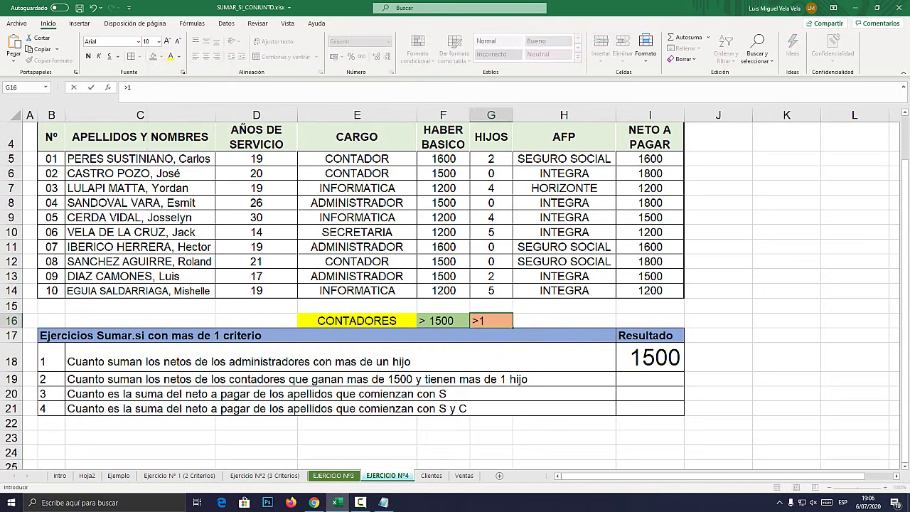
text(HIJO)
key(Return)
- Change F16 to > 1500 BASICO, widen column F to fit, and review the three criteria
click(443, 321)
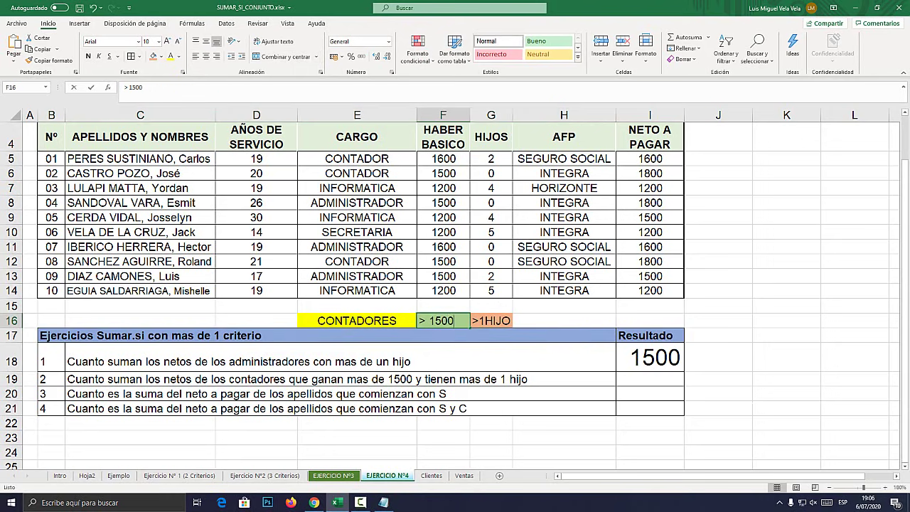
double_click(452, 321)
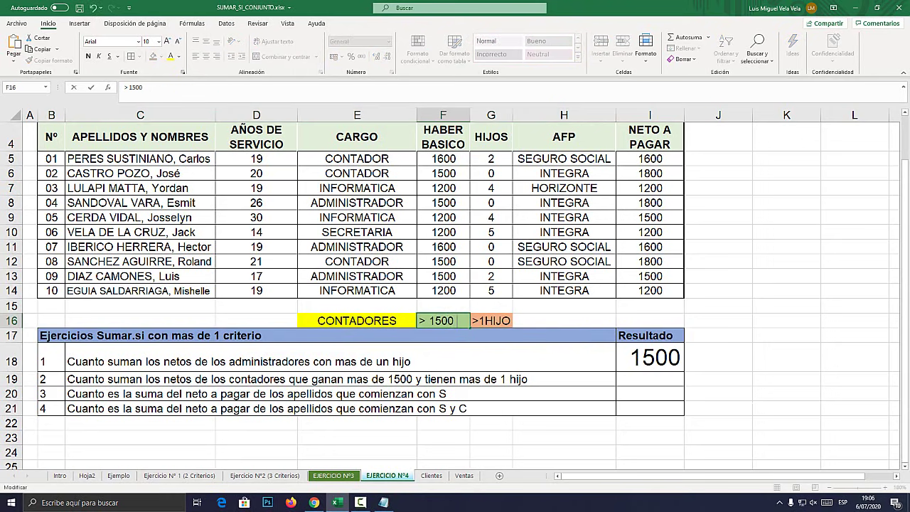
text(BASICO)
key(Return)
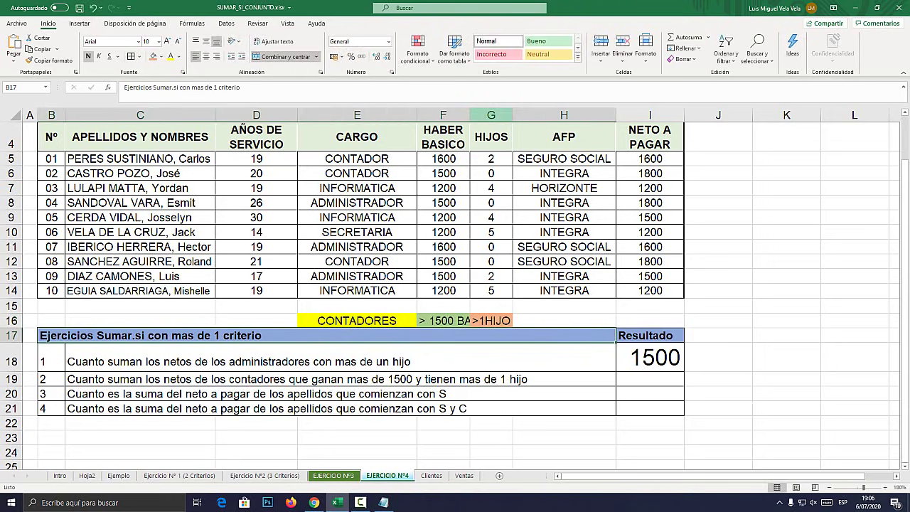
drag(469, 115, 545, 115)
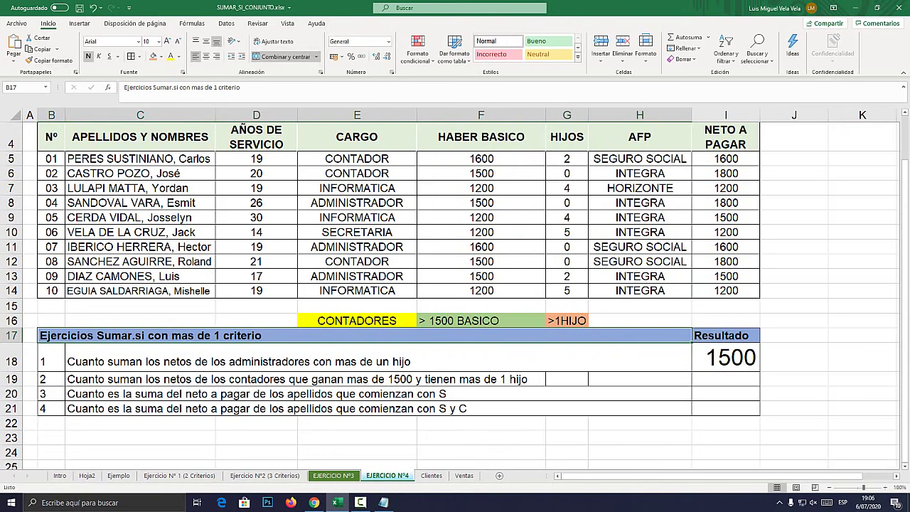
click(357, 321)
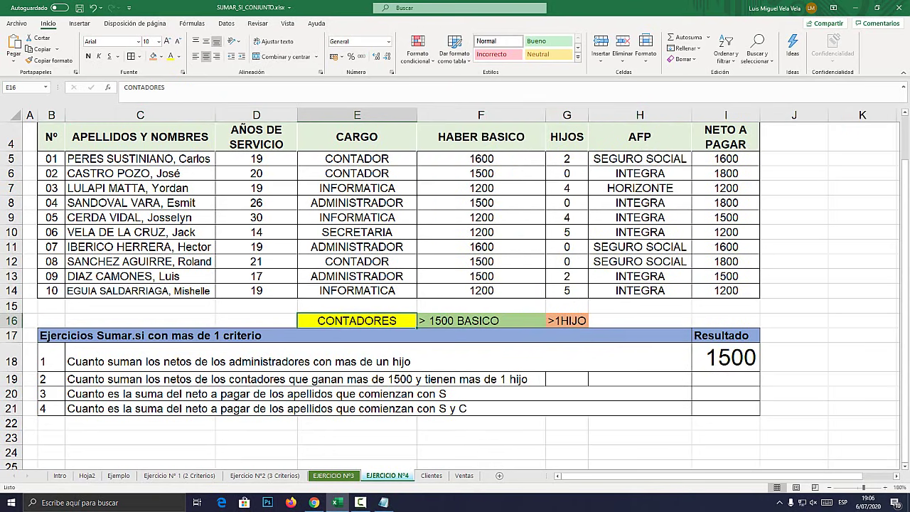
click(481, 321)
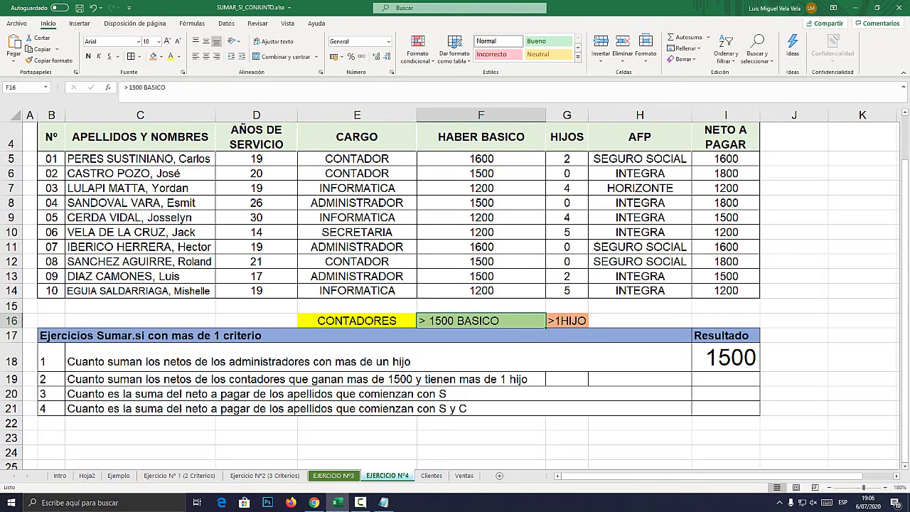
click(566, 321)
click(383, 502)
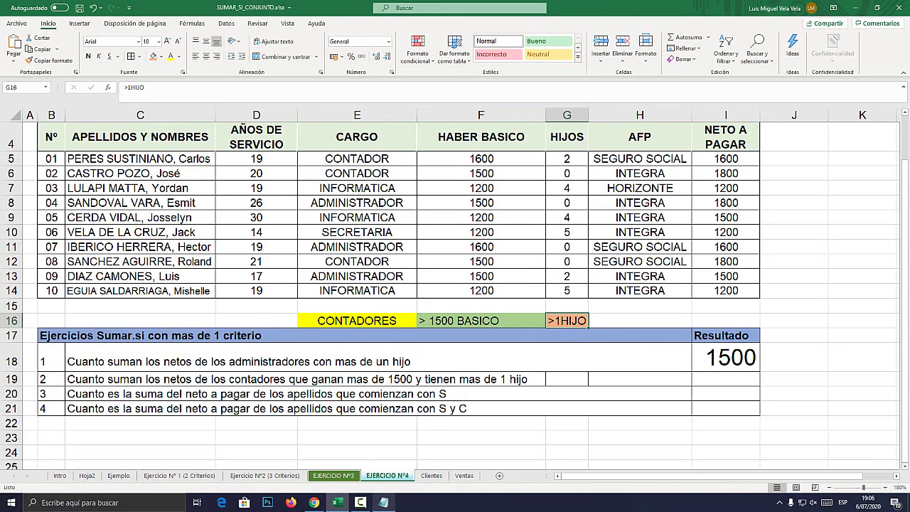
- Move the note lower and type SUMAR.SI.CONJUNTO( in it
drag(164, 90, 241, 259)
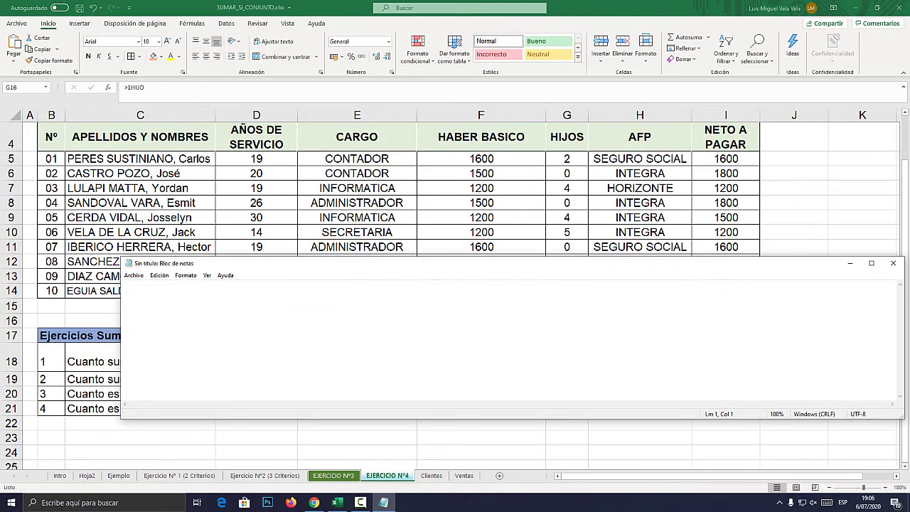
text(SUMAR.SI.CON)
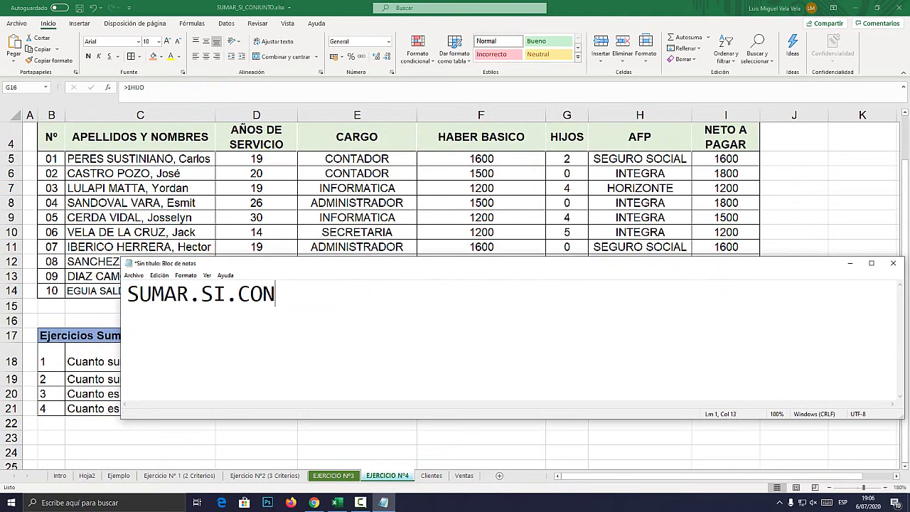
text(JUNTO()
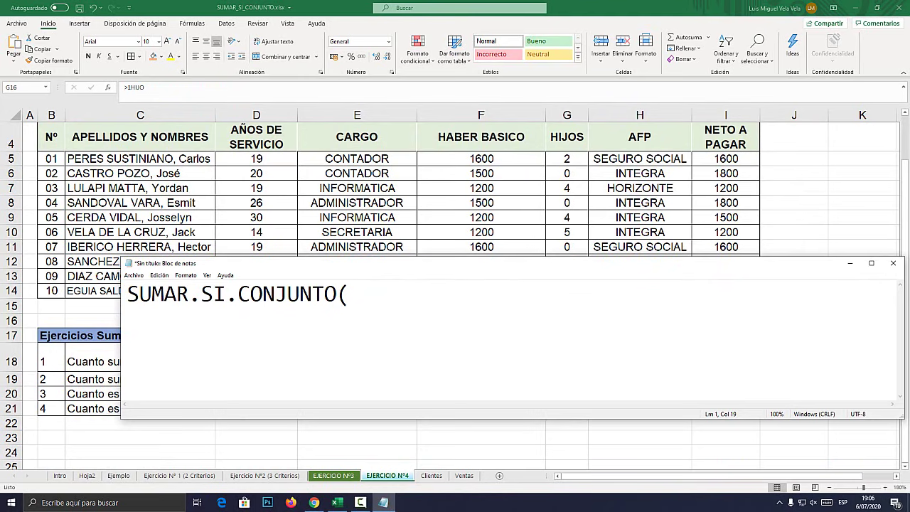
key(alt+Tab)
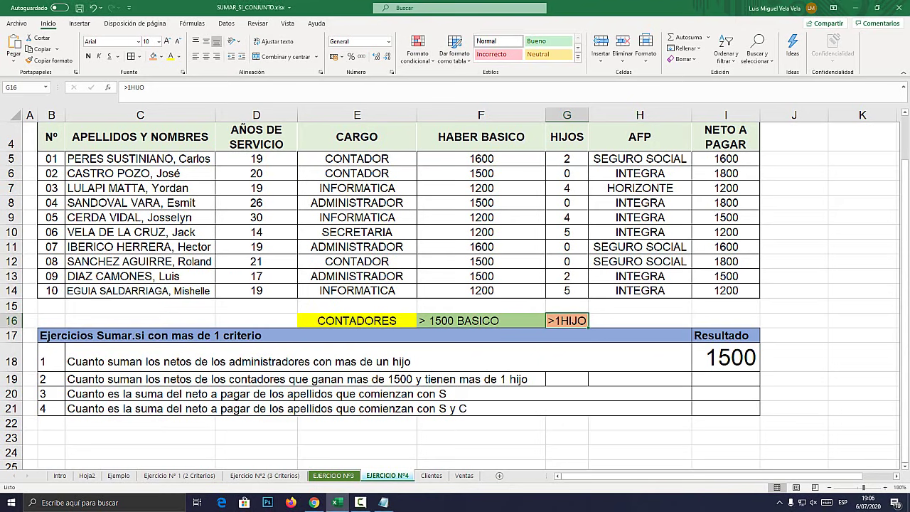
click(141, 379)
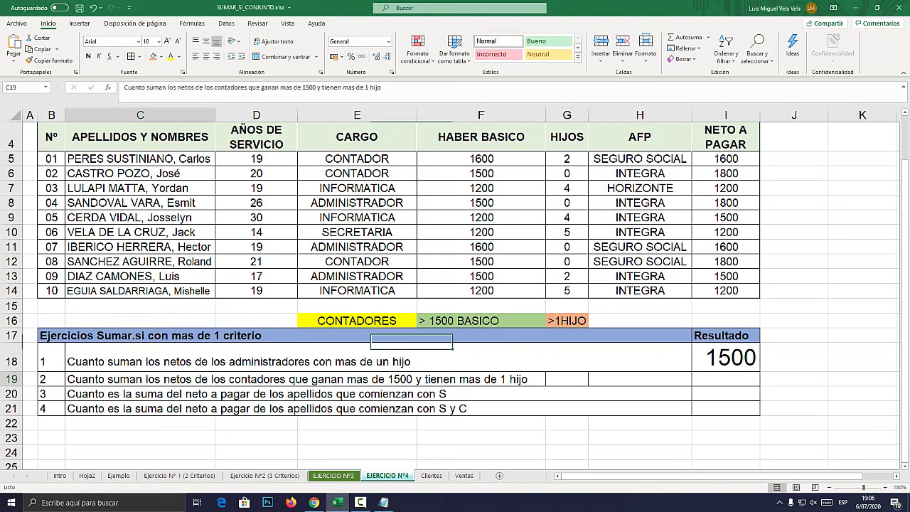
double_click(141, 379)
double_click(173, 379)
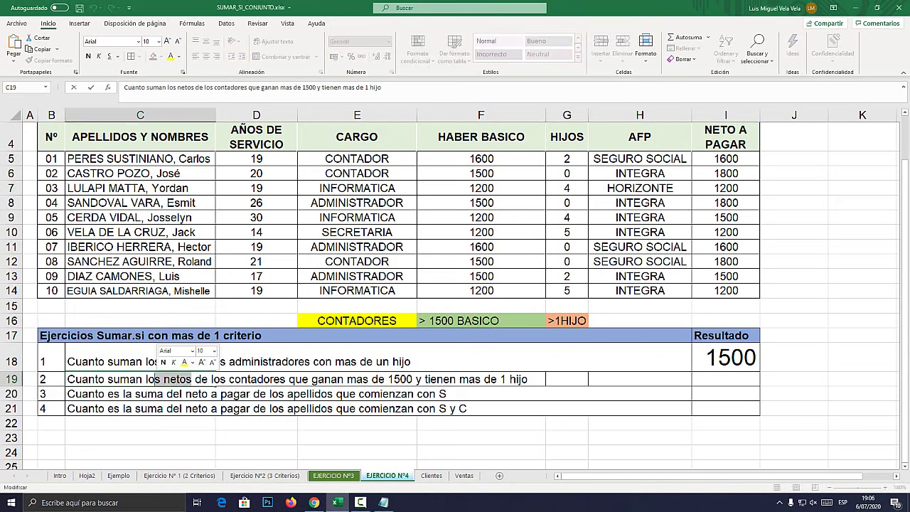
key(Escape)
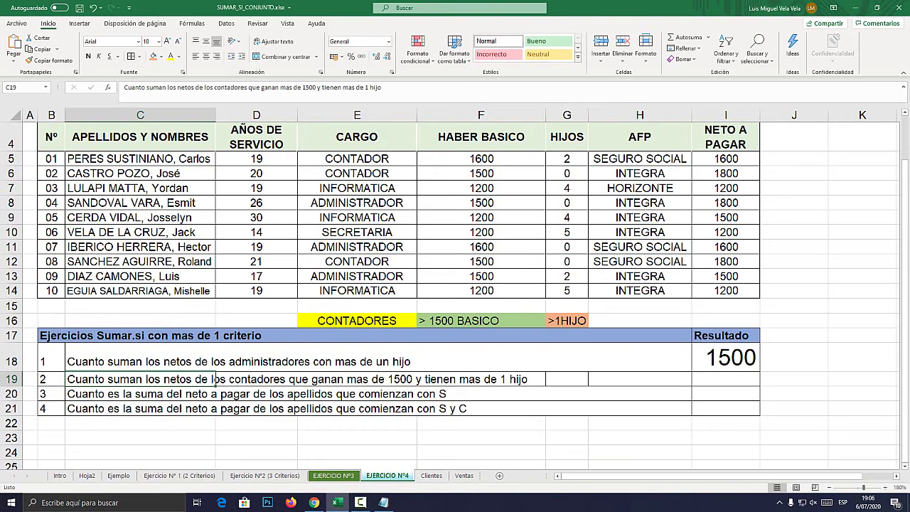
drag(725, 159, 725, 290)
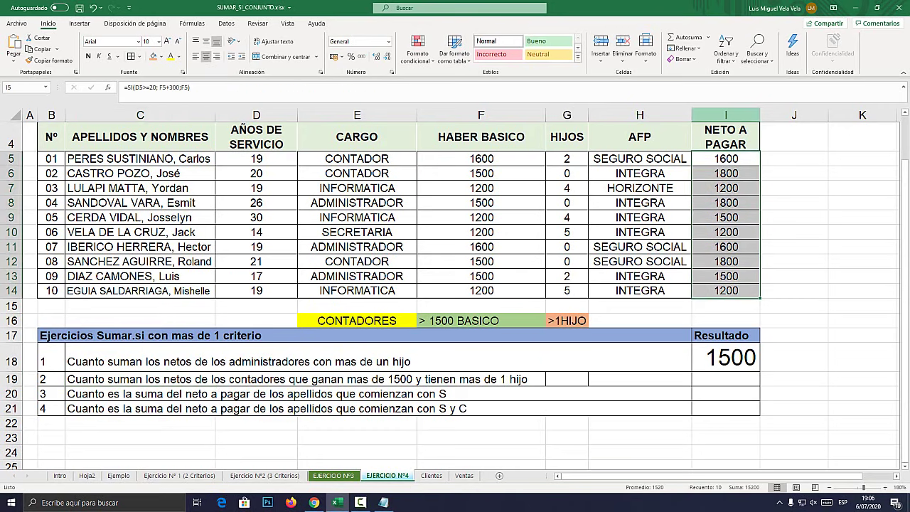
click(725, 115)
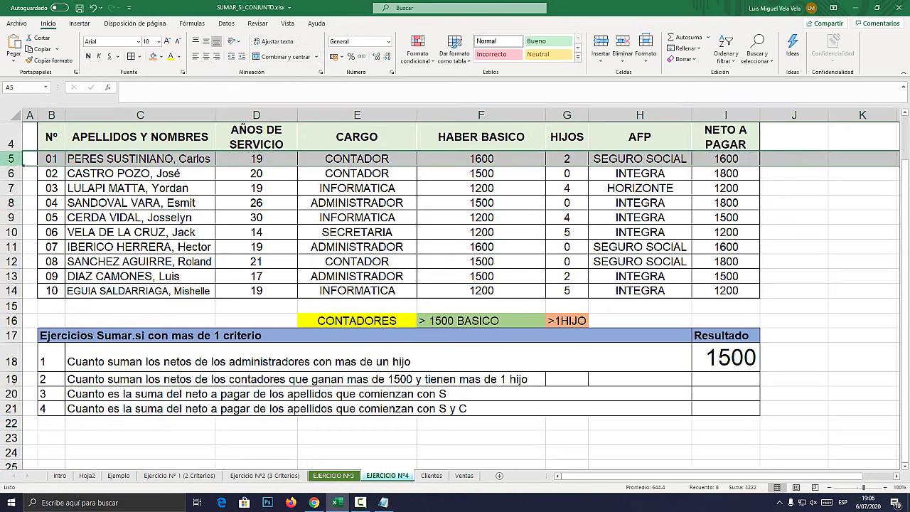
click(12, 290)
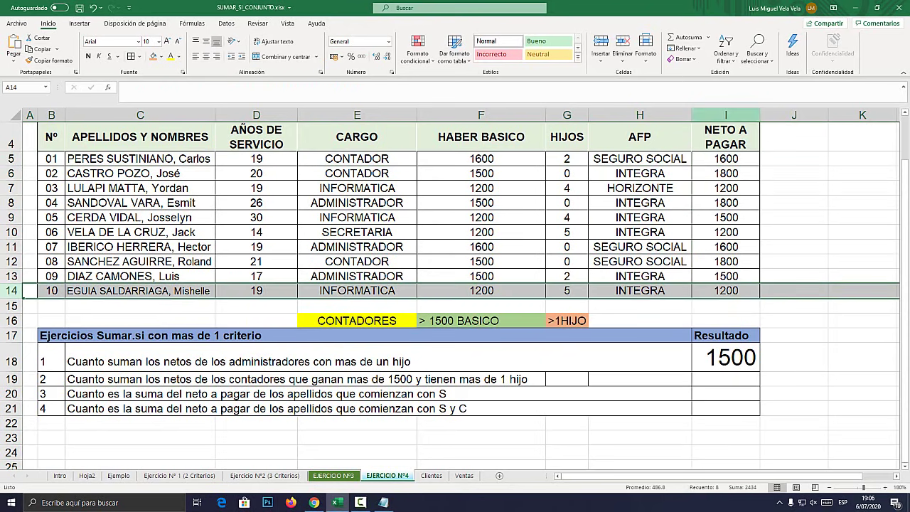
key(super+plus)
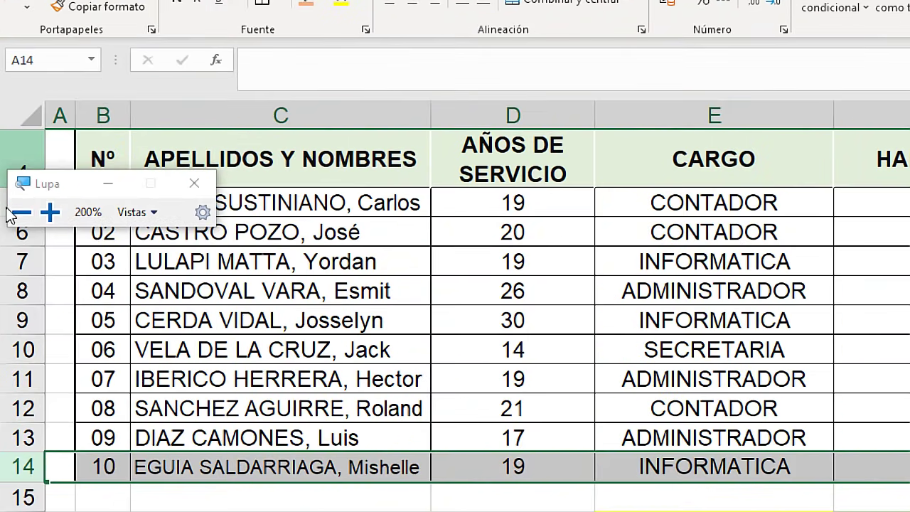
key(super+Escape)
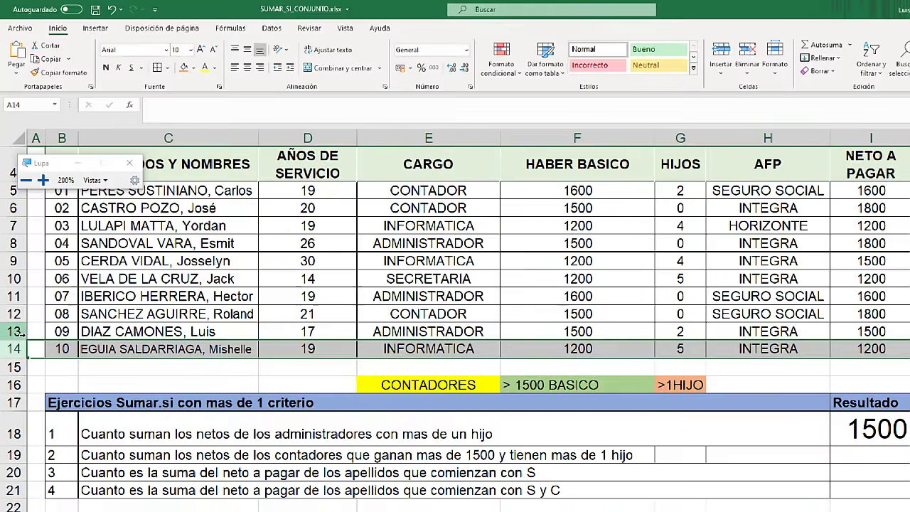
click(725, 357)
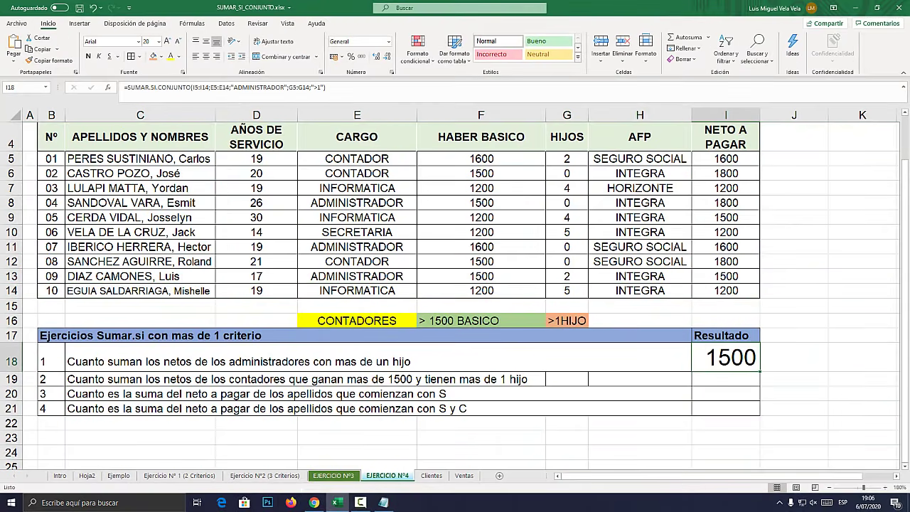
- Add the sum range I5:I14; to the draft after checking the net pay column
key(alt+Tab)
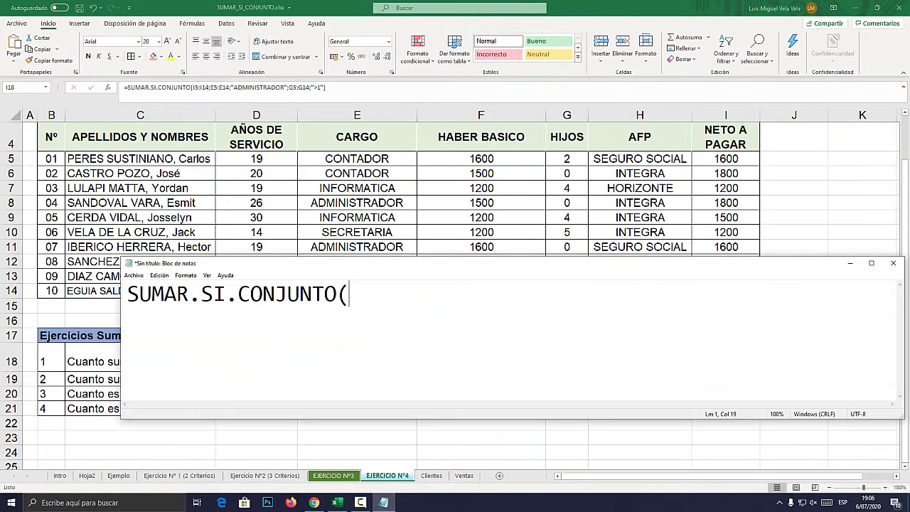
text(I5:)
text(I1)
text(4)
key(shift+Left)
key(shift+Left)
key(shift+Left)
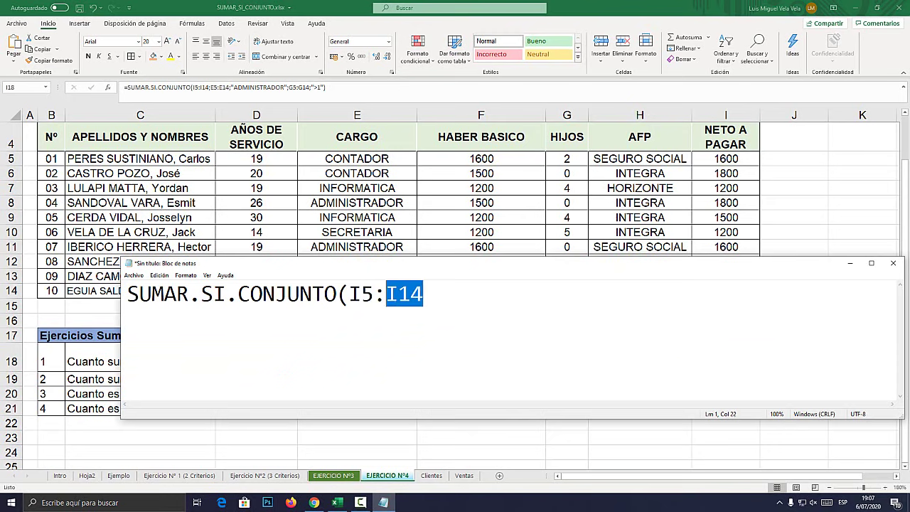
key(shift+Left)
key(shift+Left)
key(shift+Left)
key(alt+Tab)
drag(725, 158, 725, 290)
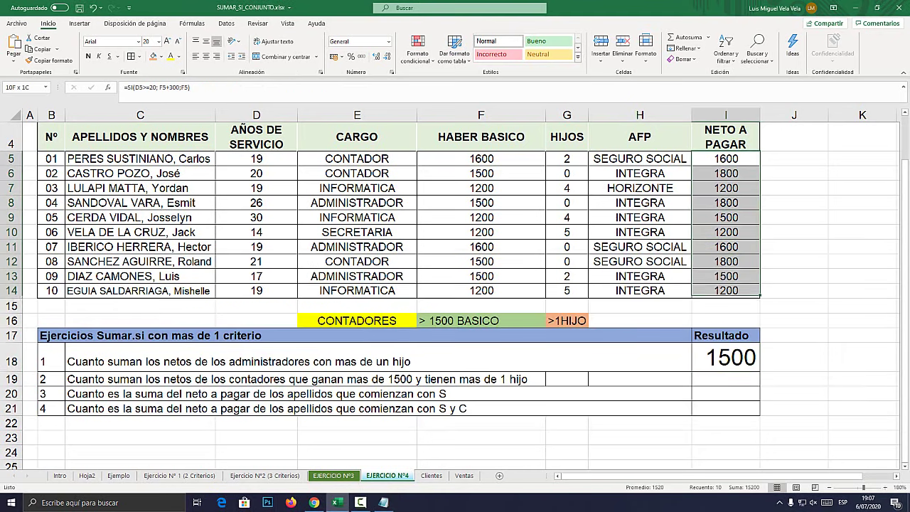
key(alt+Tab)
click(424, 293)
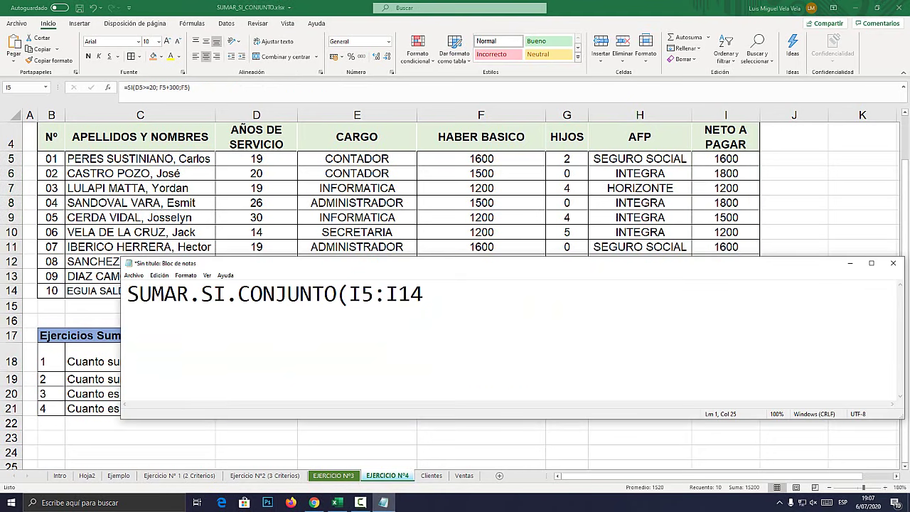
text(;)
- Append the criterion range E5:I14; after checking the CARGO column in Excel
key(alt+Tab)
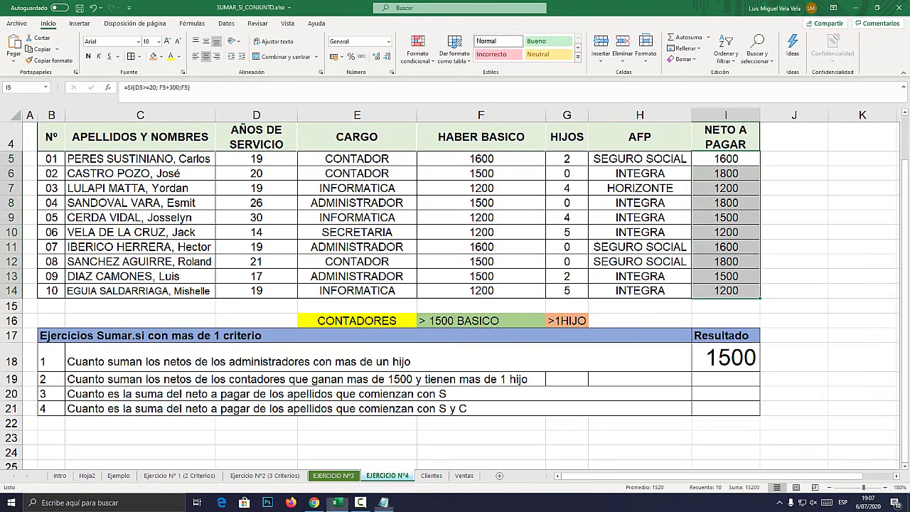
click(357, 321)
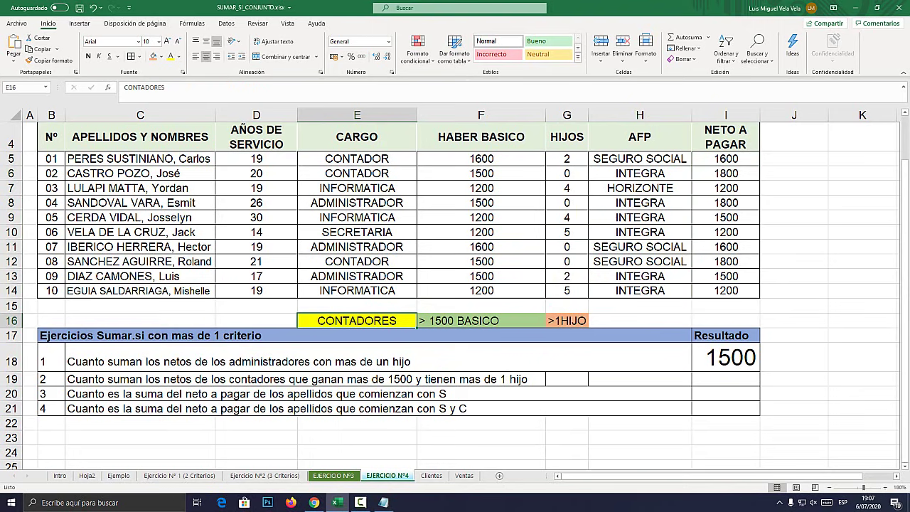
click(357, 116)
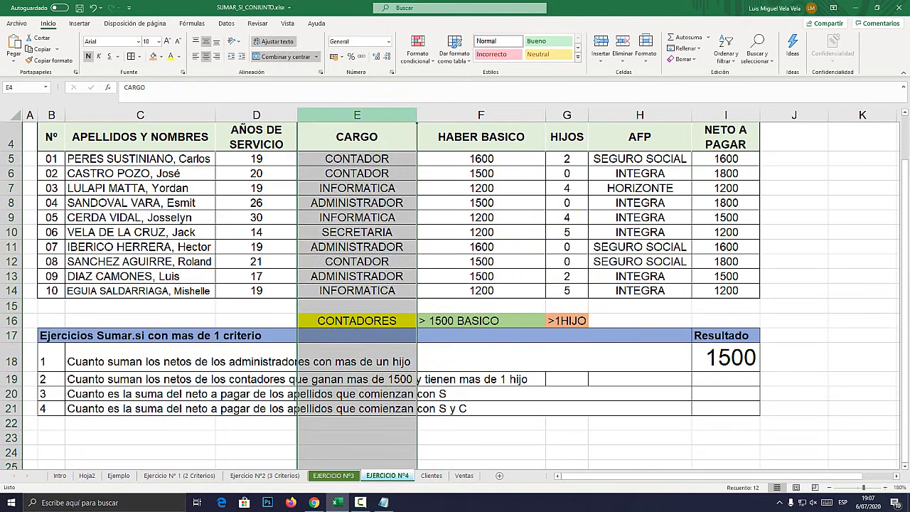
key(super+plus)
key(super+Escape)
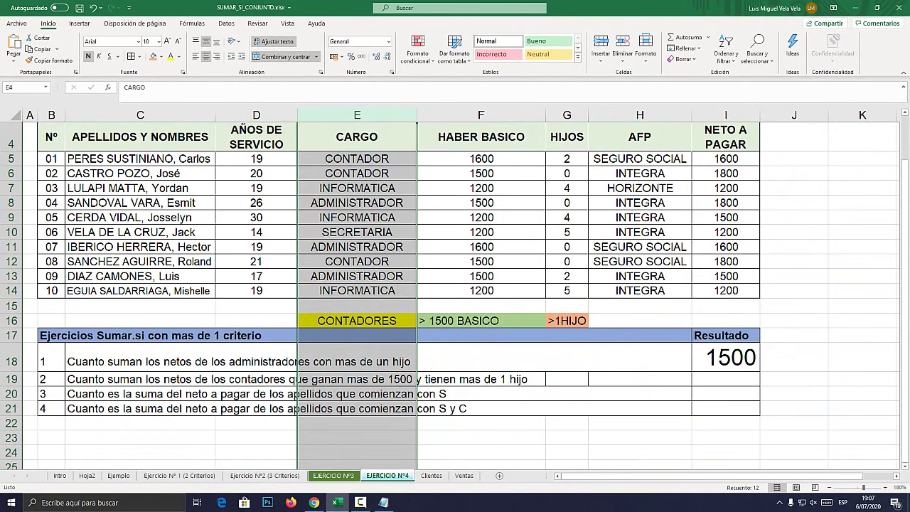
key(alt+Tab)
text(E)
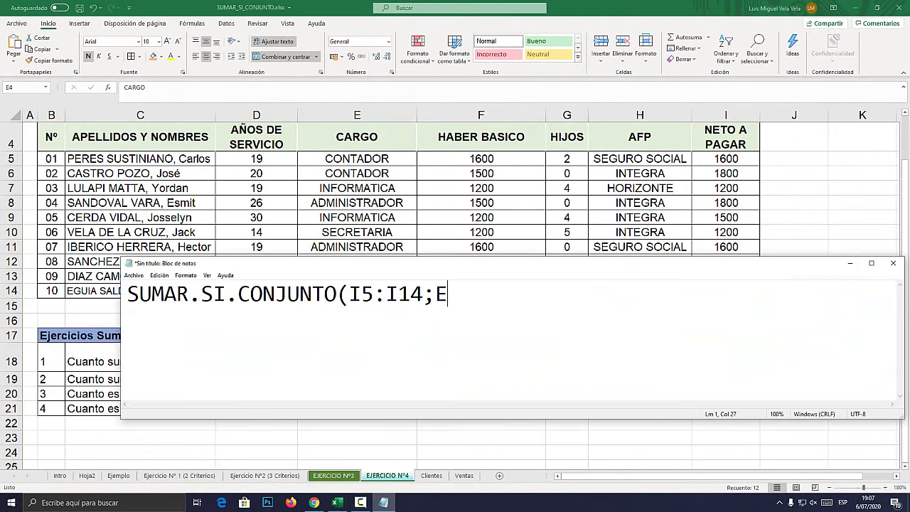
text(5:)
text(I)
text(14)
text(;)
- Append "CONTADOR" as the criterion, space it from the sum range, and select it
key(alt+Tab)
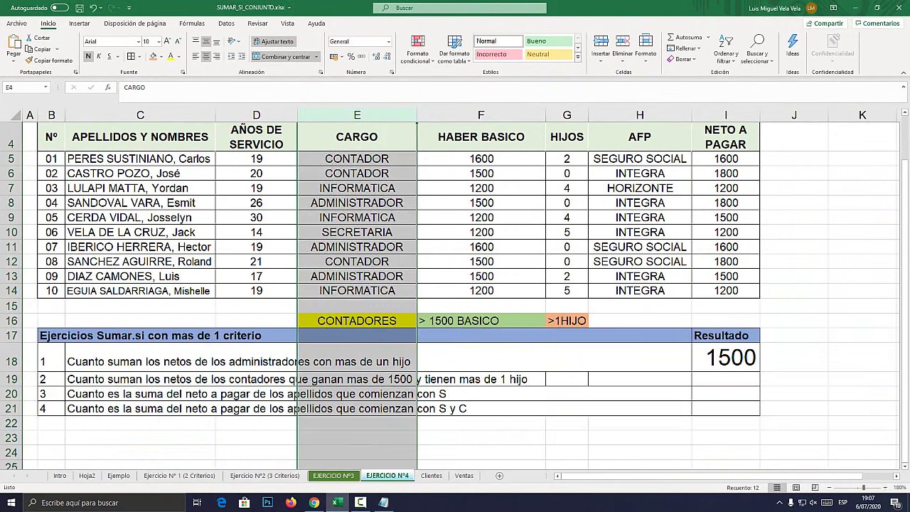
click(357, 320)
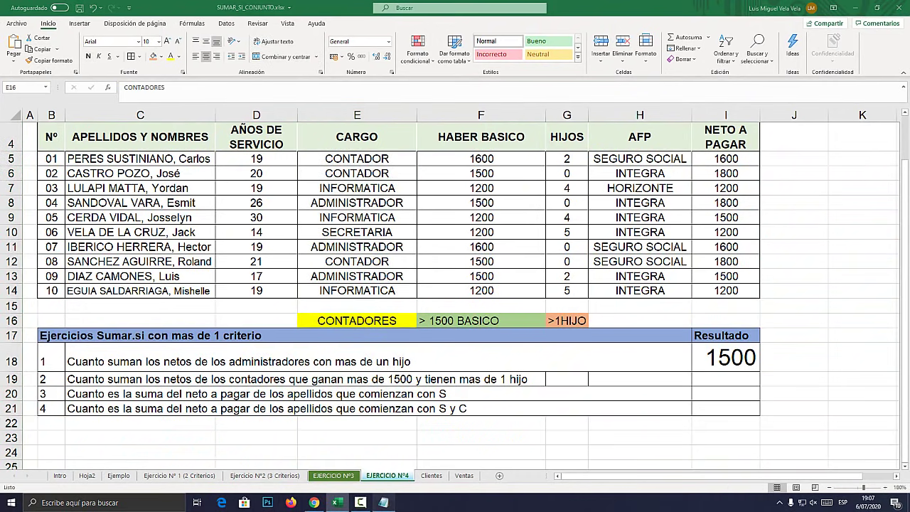
key(alt+Tab)
text(")
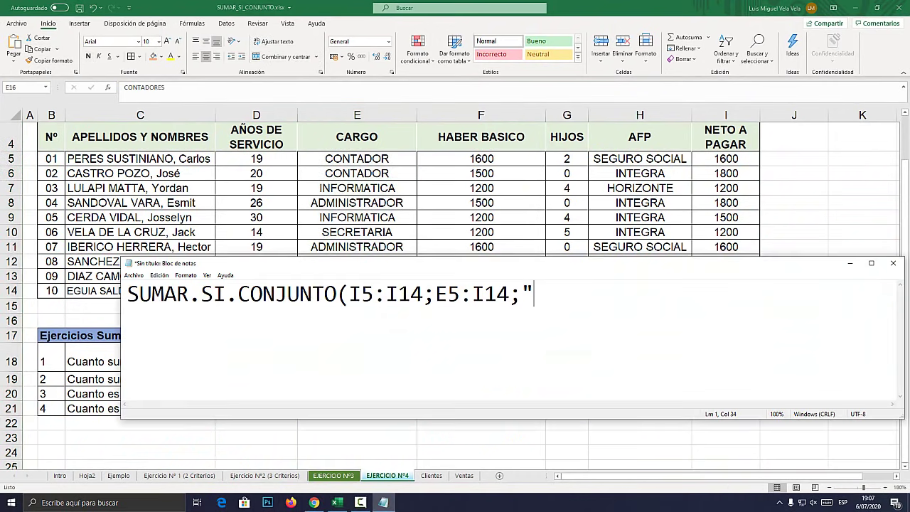
text(CONTA)
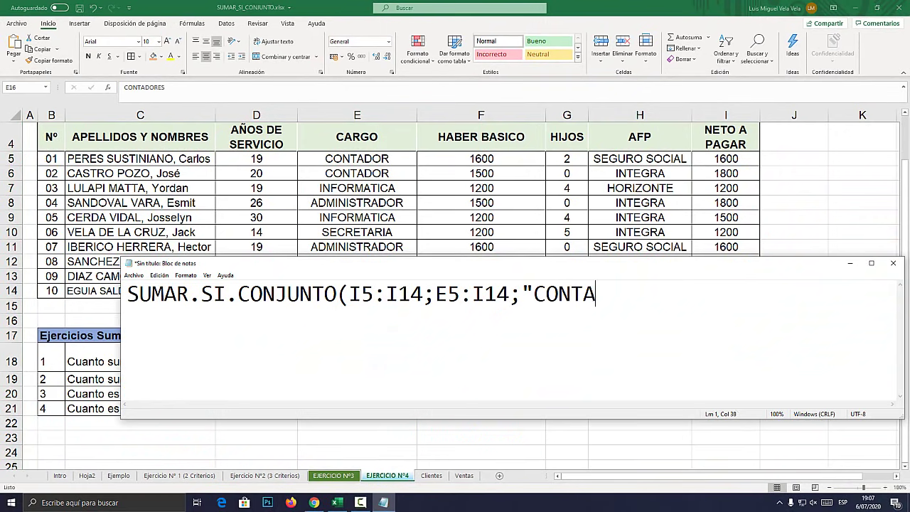
text(DOR")
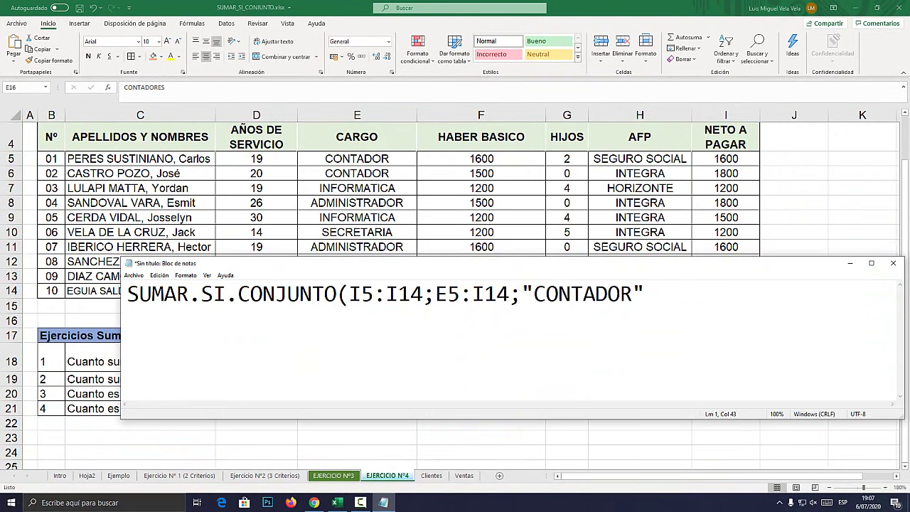
click(435, 294)
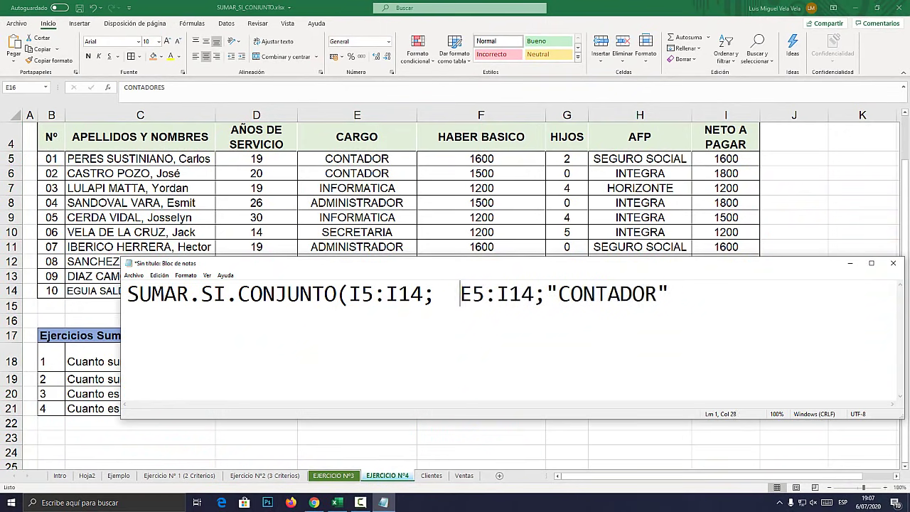
drag(706, 293, 496, 294)
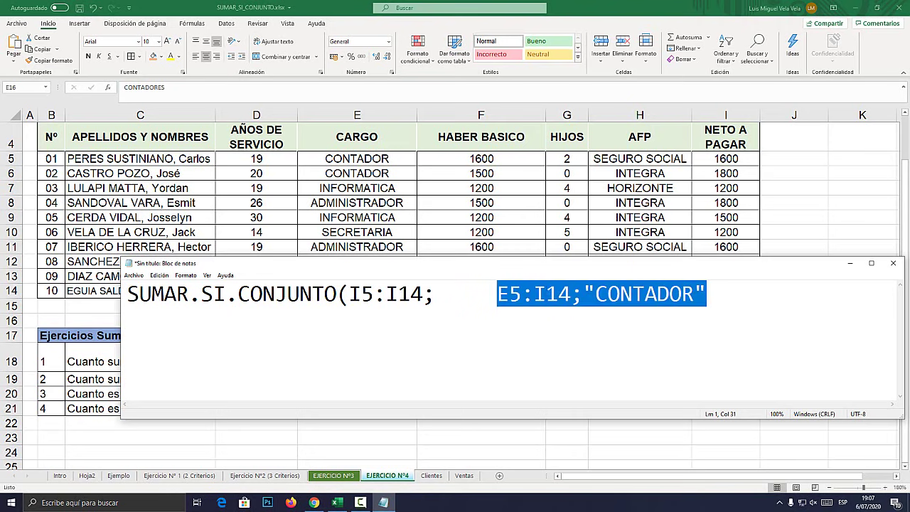
- Move the first criterion onto its own line labelled 1 CRITERIO:
key(Left)
key(Return)
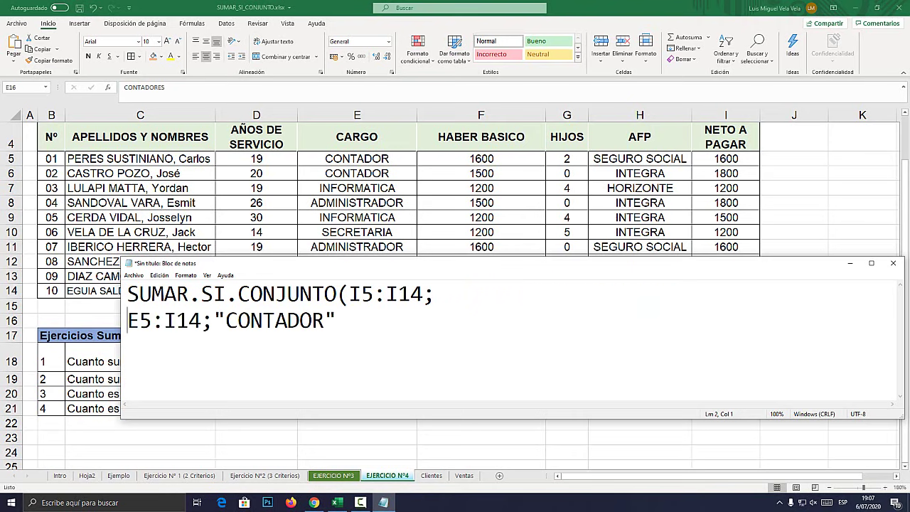
key(Return)
text(1)
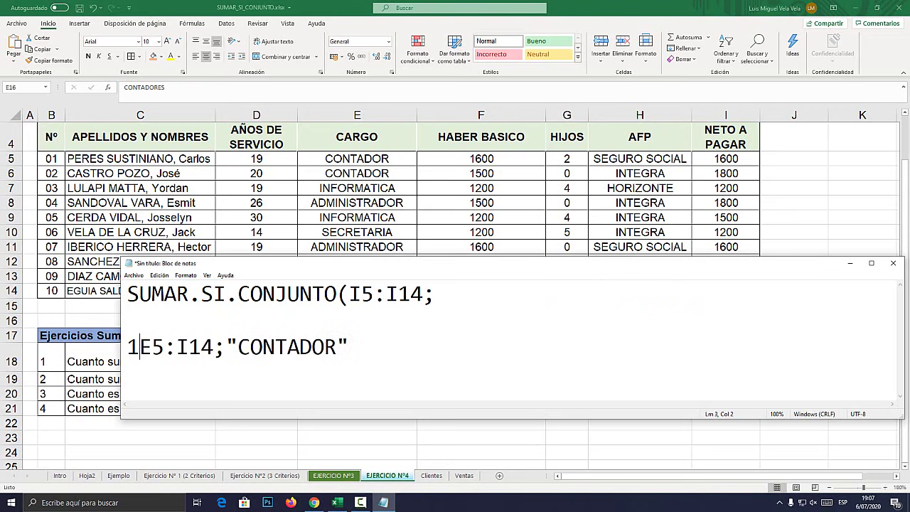
text( CRITERIO:)
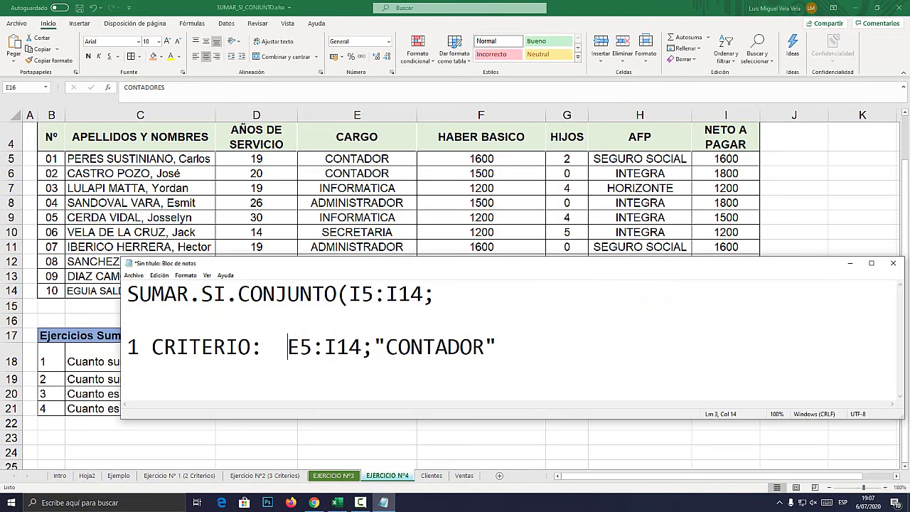
drag(362, 347, 288, 347)
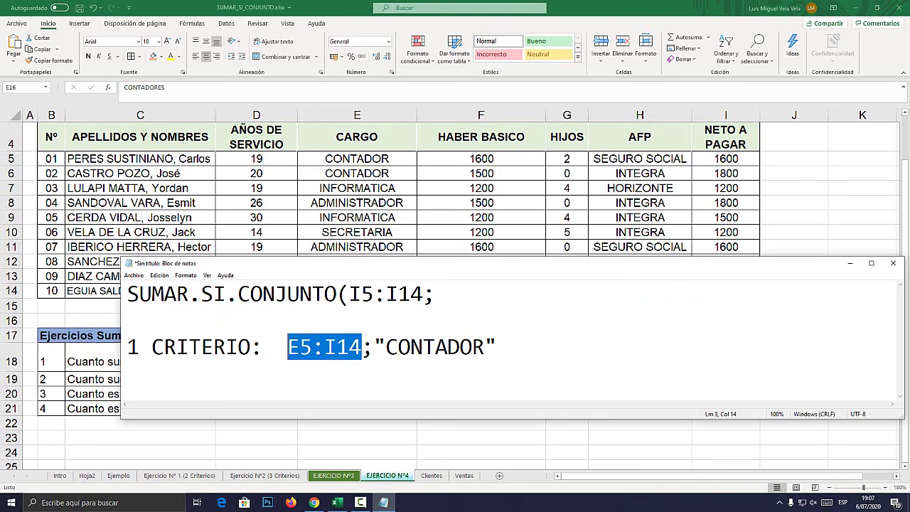
drag(497, 347, 373, 347)
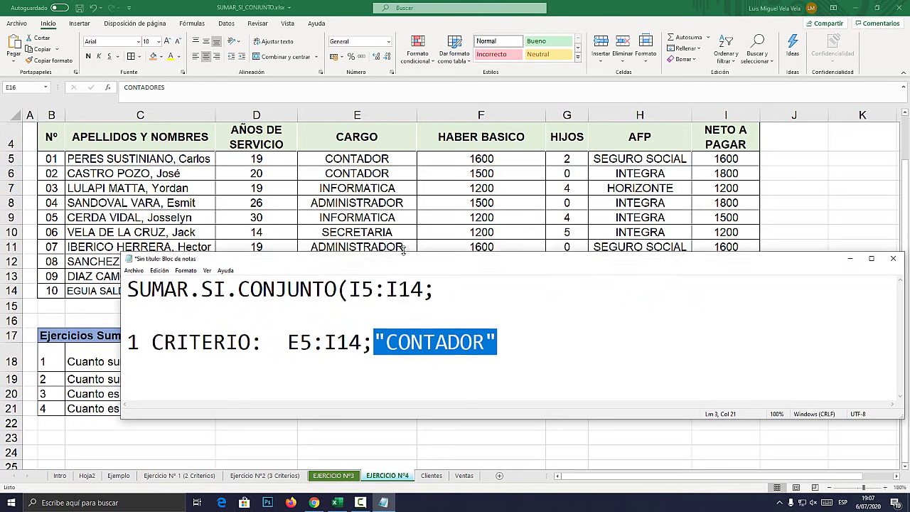
drag(426, 263, 427, 149)
- Start a 2 CRITERIO: line and type F5:F14;" after checking column F
key(End)
key(Return)
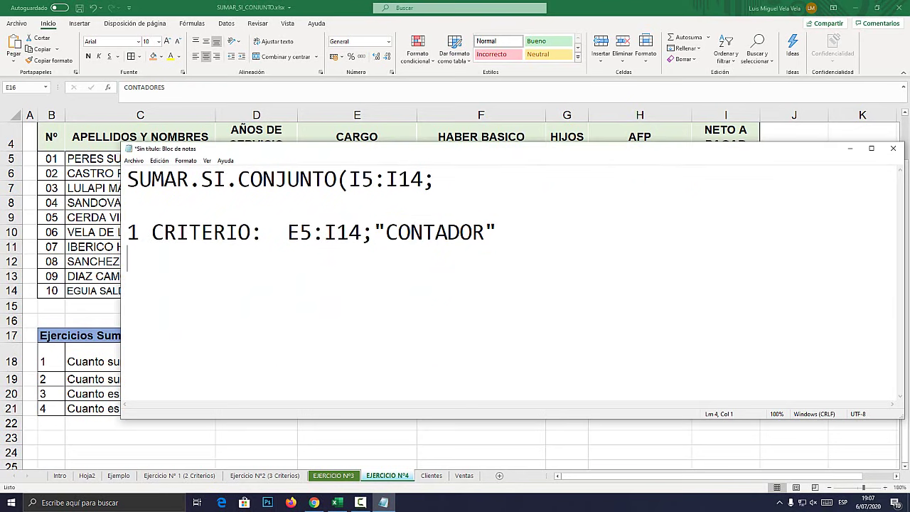
text(2 CRITERIO:)
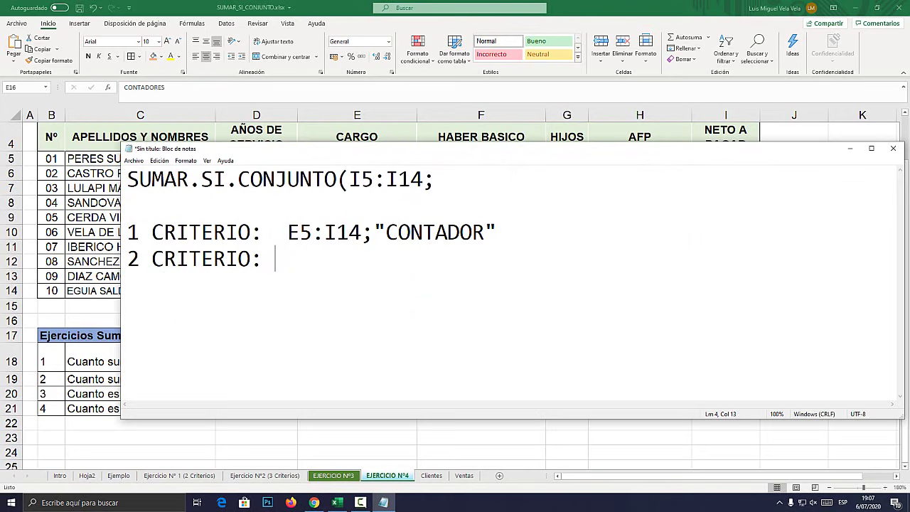
key(alt+Tab)
click(481, 321)
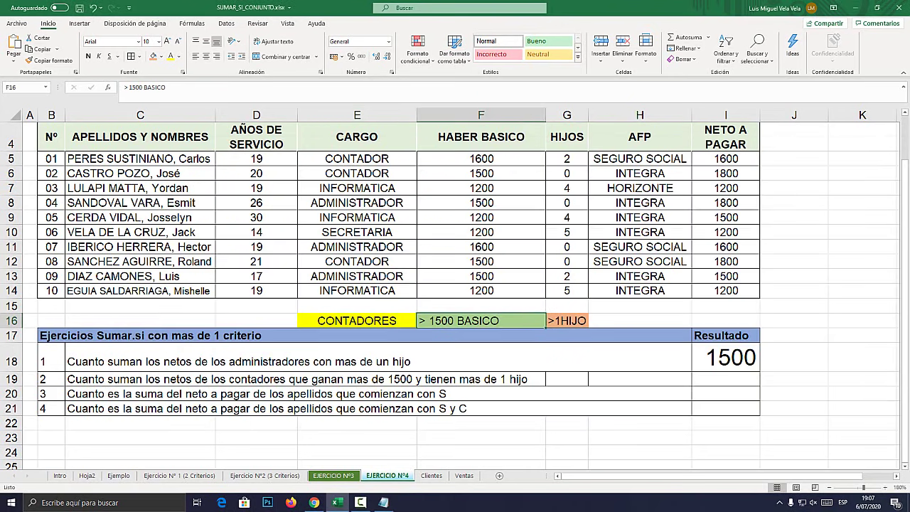
scroll(455, 295, up, 1)
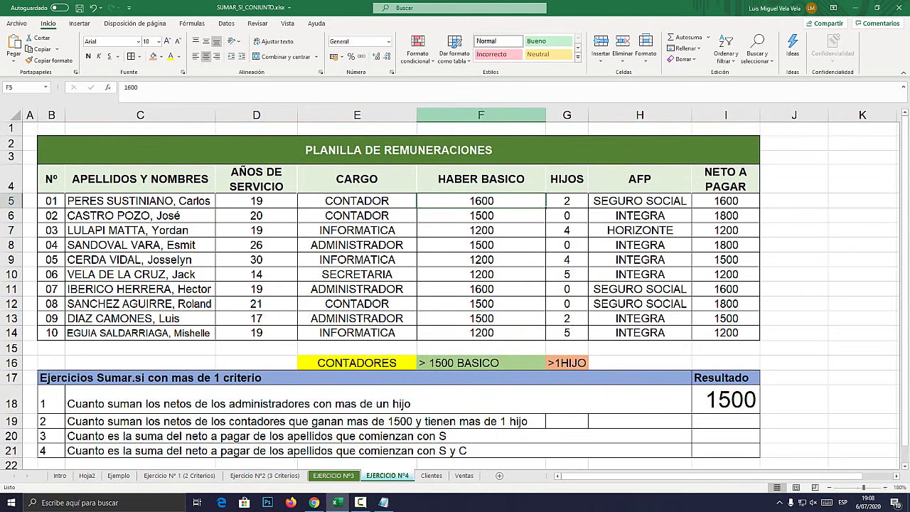
click(481, 115)
key(alt+Tab)
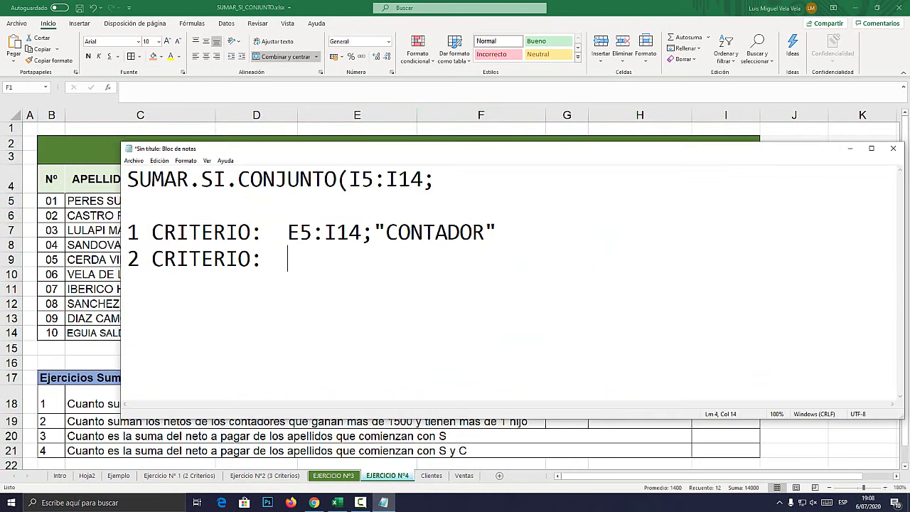
text(F5)
text(:F14)
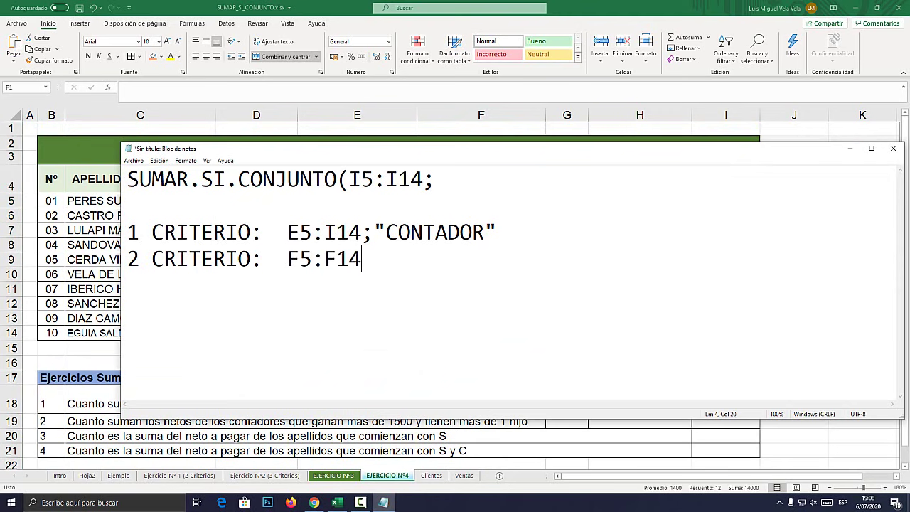
text(;")
- Complete the second criterion with >1500" and start a 3 CRITERIO: line
key(alt+Tab)
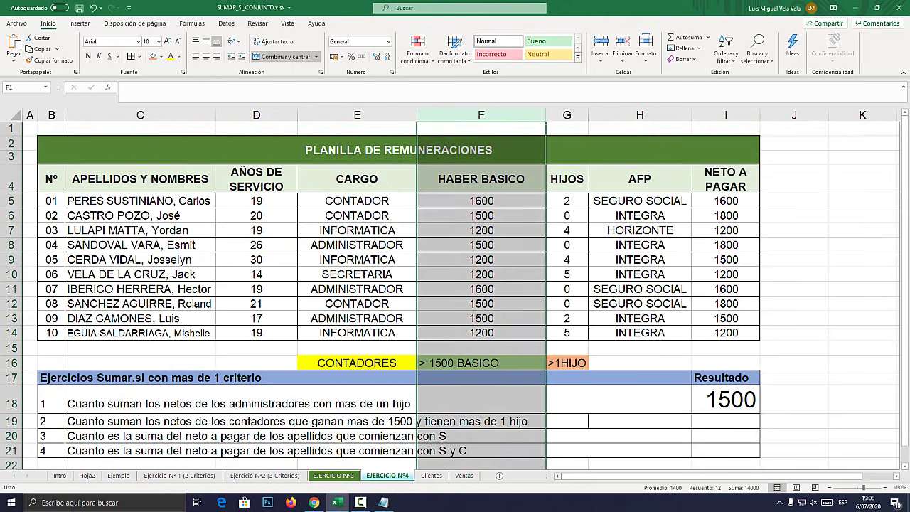
key(alt+Tab)
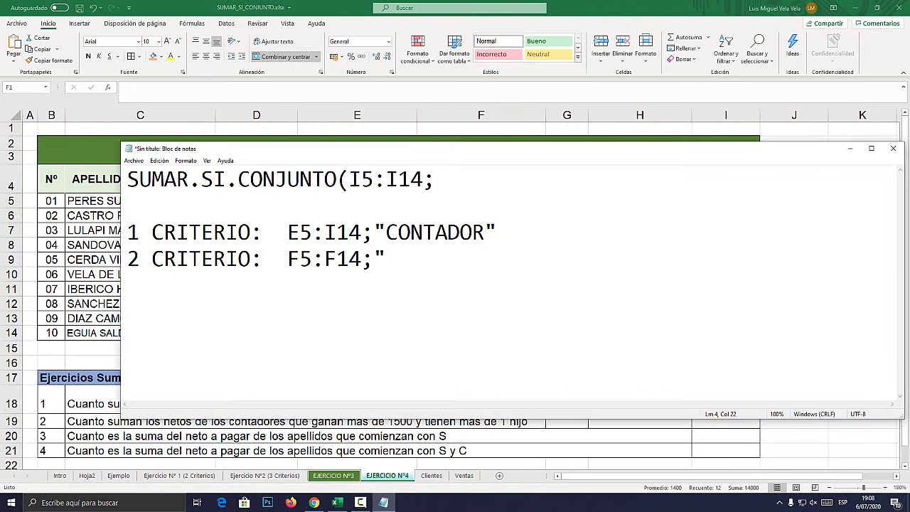
text(>1)
text(500")
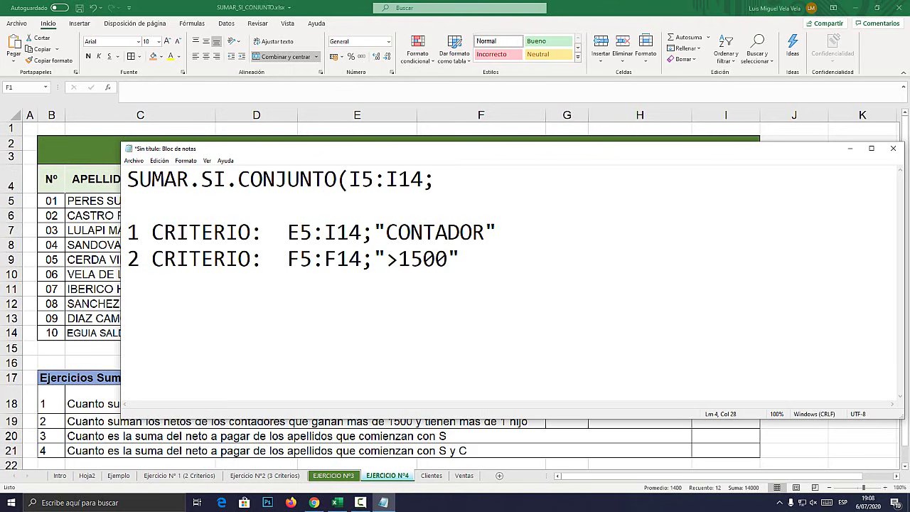
key(ctrl+shift+Left)
key(ctrl+shift+Left)
key(ctrl+shift+Left)
key(ctrl+shift+Left)
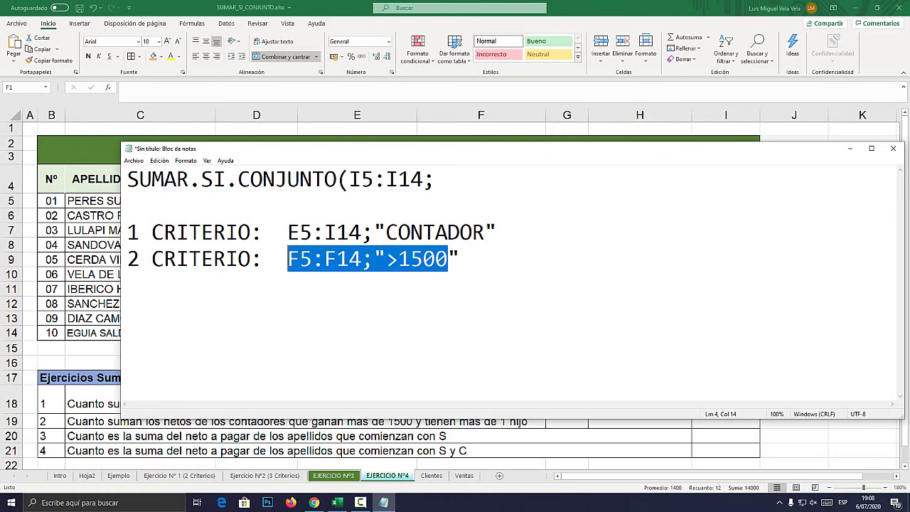
key(Right)
key(Return)
text(3)
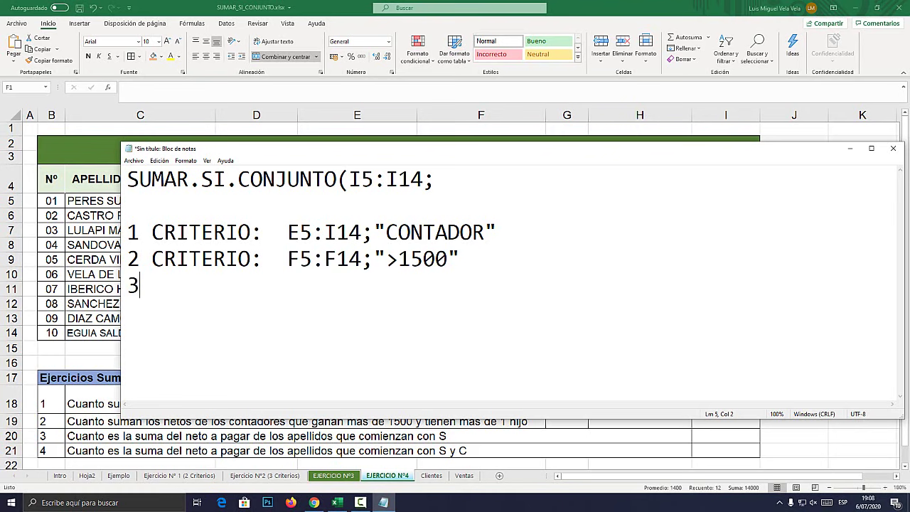
text( CRITERIO:)
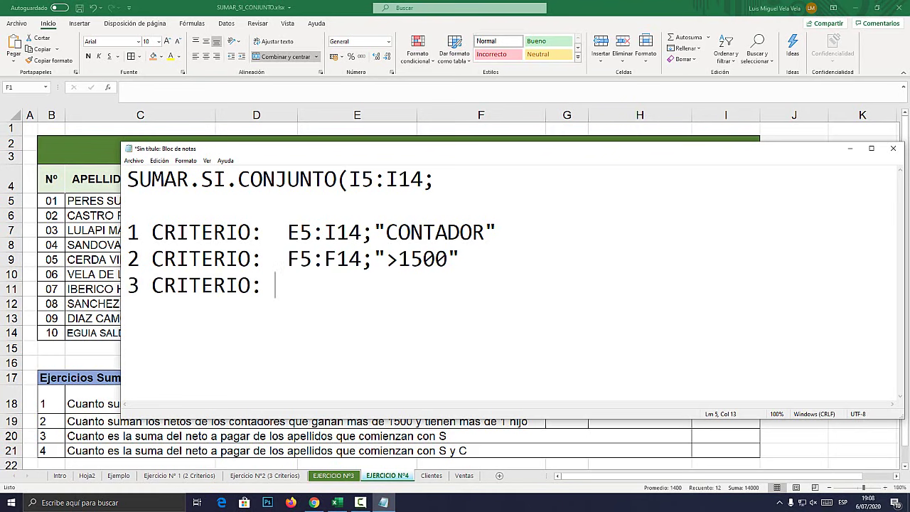
key(alt+Tab)
- Add the third criterion G5:G14;">1" after checking the HIJOS column
click(566, 363)
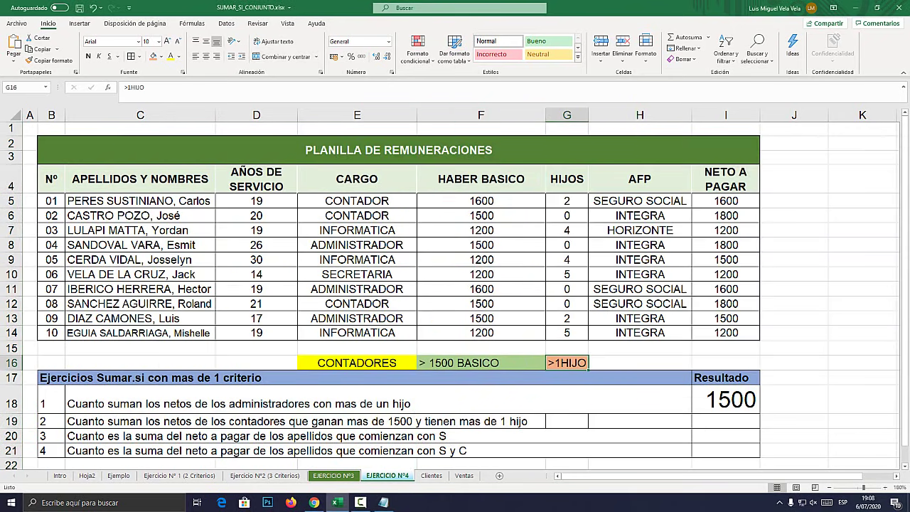
click(566, 115)
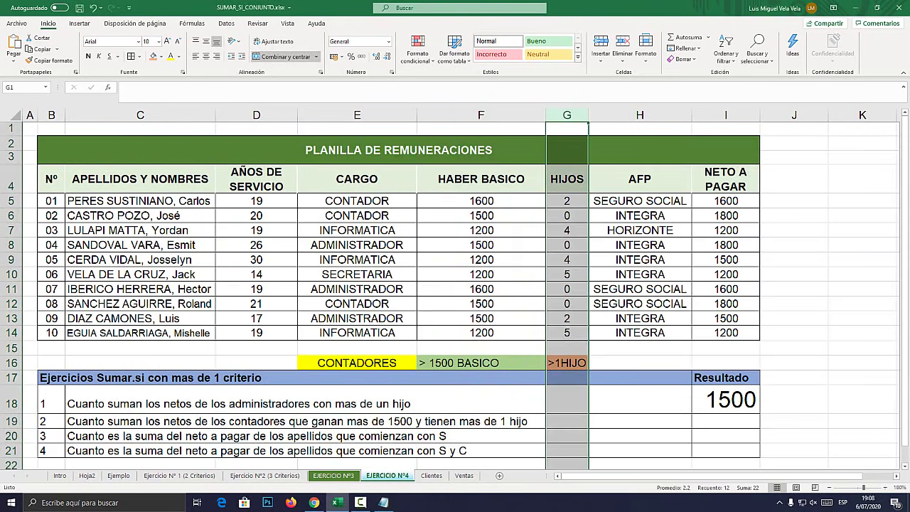
key(super+plus)
key(super+minus)
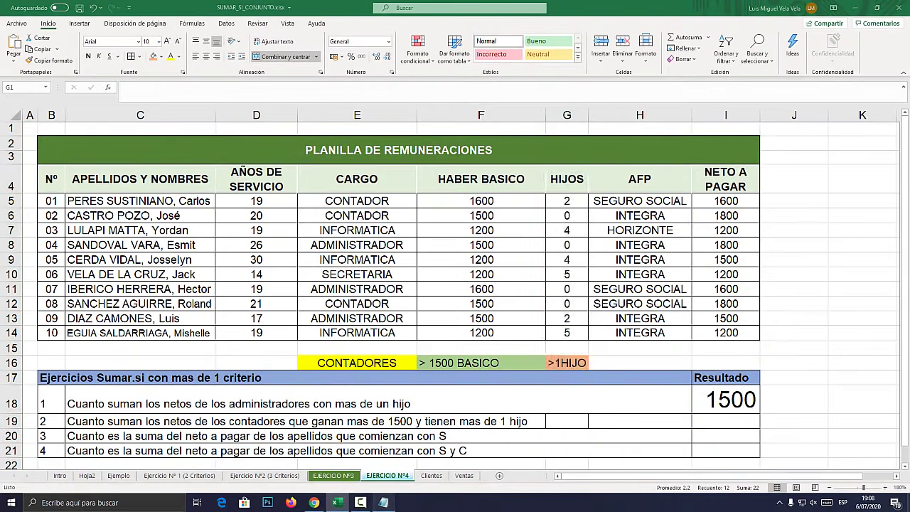
key(alt+Tab)
text(G5)
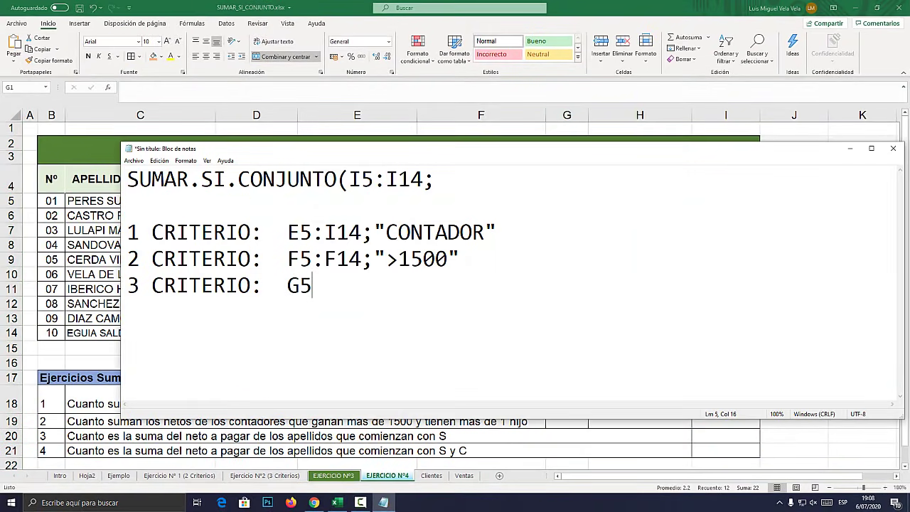
text(:G14)
text(;)
key(shift+Left)
key(shift+Left)
key(shift+Left)
key(shift+Left)
key(shift+Left)
key(shift+Left)
key(End)
text(">)
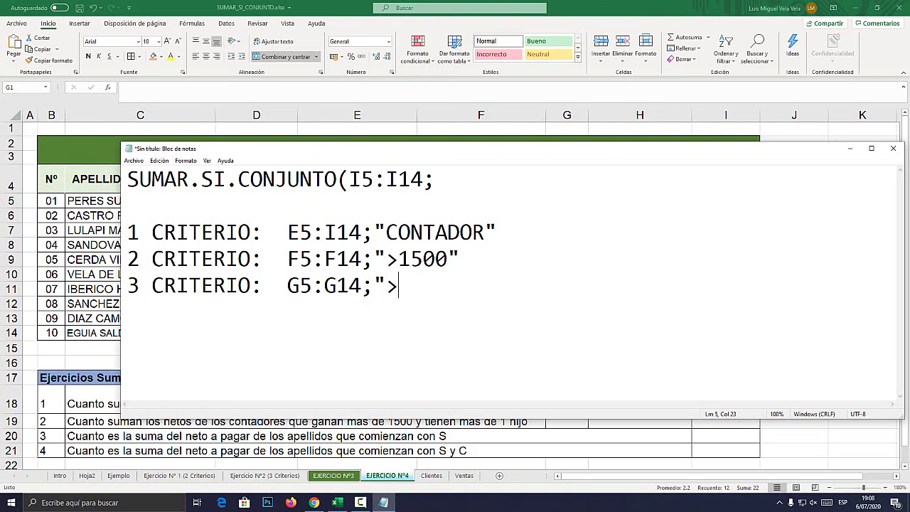
text(1")
- Delete the 1 CRITERIO: label from the first criterion line
key(Up)
key(Up)
key(End)
key(shift+Home)
key(Down)
key(End)
key(shift+Home)
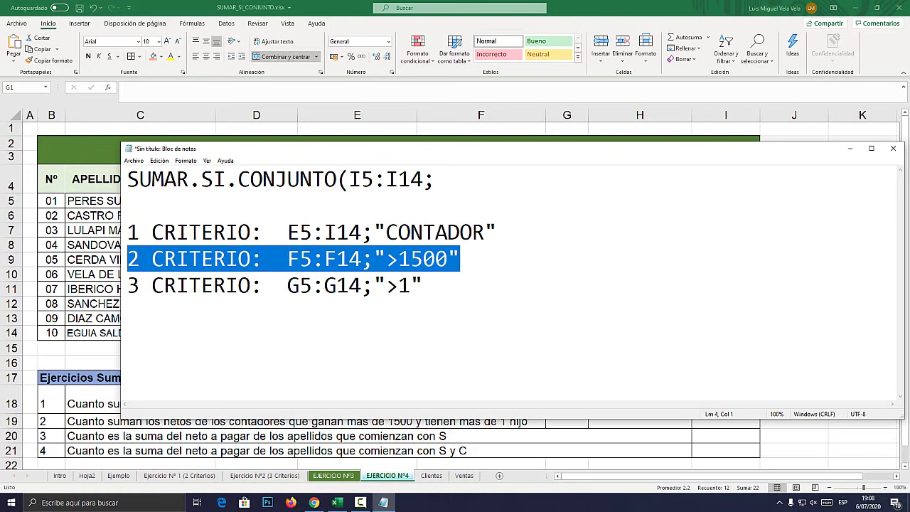
key(Down)
key(End)
key(shift+Home)
key(shift+Right)
key(shift+Right)
key(Up)
key(Up)
key(ctrl+Right)
key(ctrl+Right)
key(shift+Home)
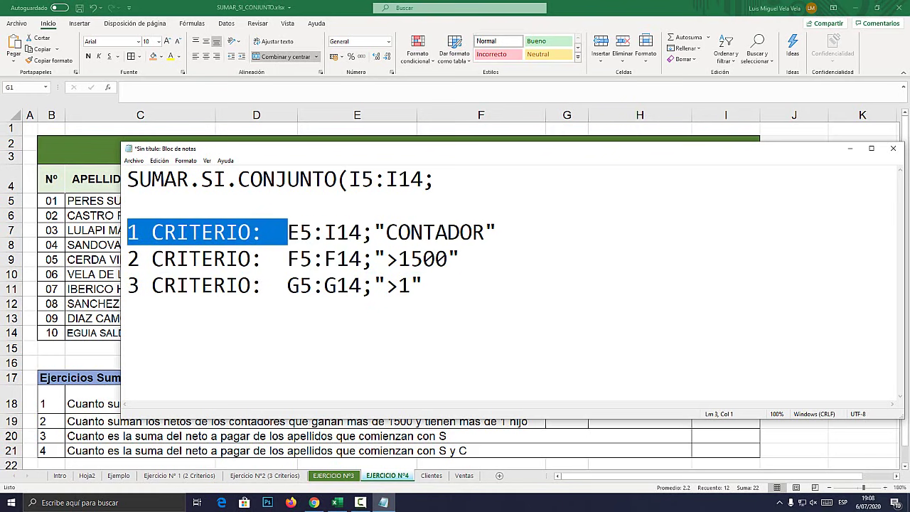
key(BackSpace)
- Join the first criterion to the formula line and append F5:F14;">1500"
key(BackSpace)
key(BackSpace)
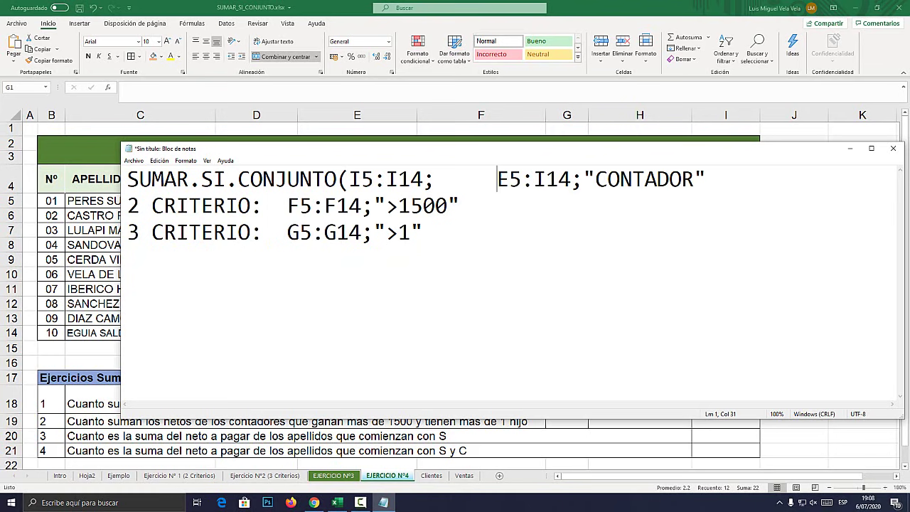
key(ctrl+shift+Left)
key(BackSpace)
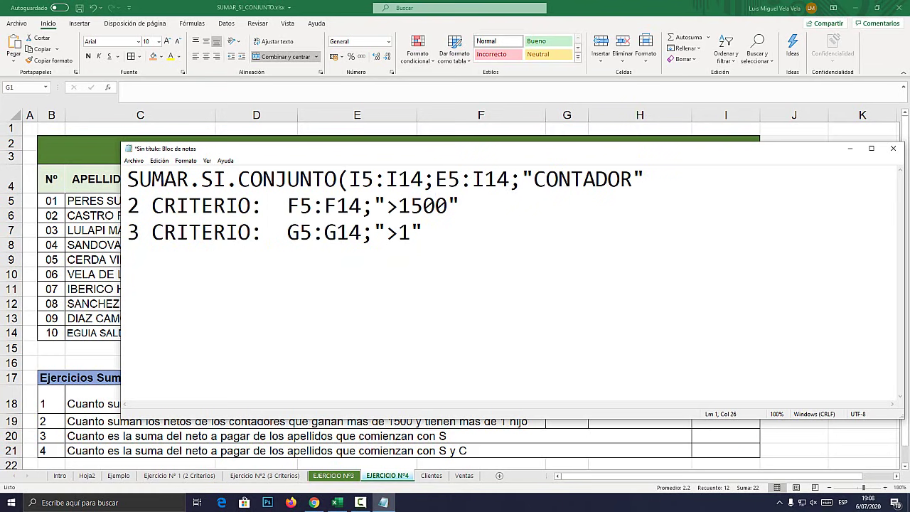
key(End)
text(;)
drag(460, 205, 287, 206)
key(ctrl+x)
click(657, 180)
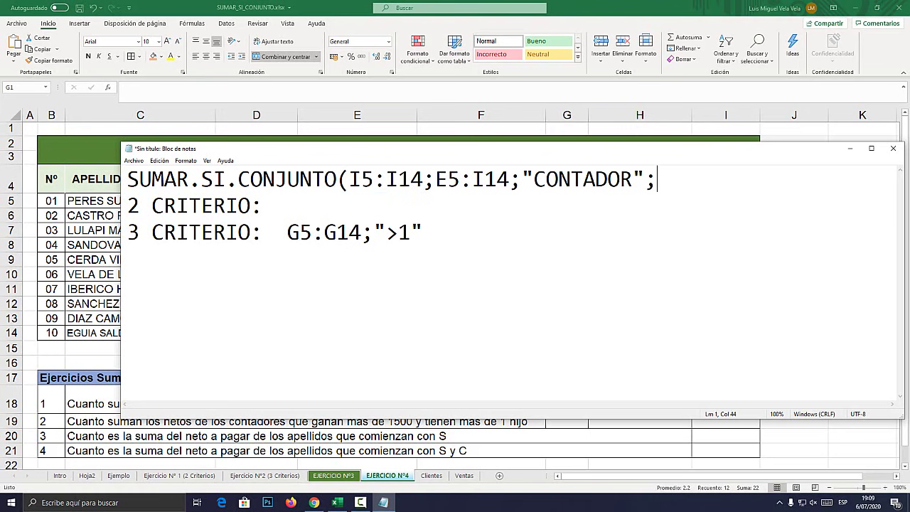
key(ctrl+v)
- Append the third criterion G5:G14;">1" and close the formula with )
drag(423, 233, 287, 232)
key(ctrl+x)
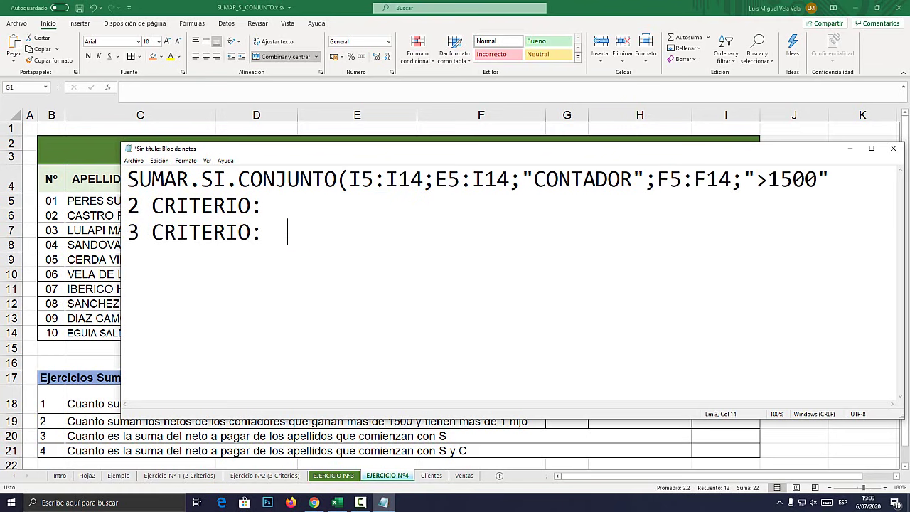
click(829, 179)
text(;)
key(ctrl+v)
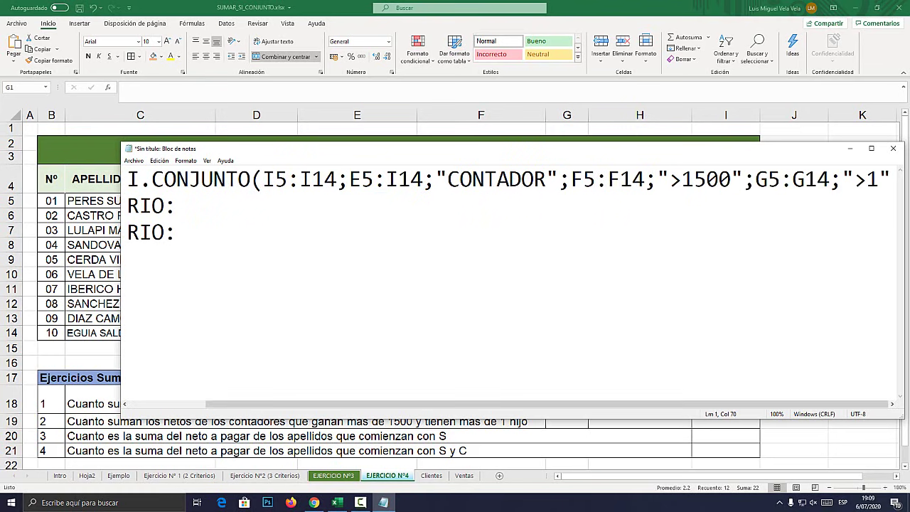
text())
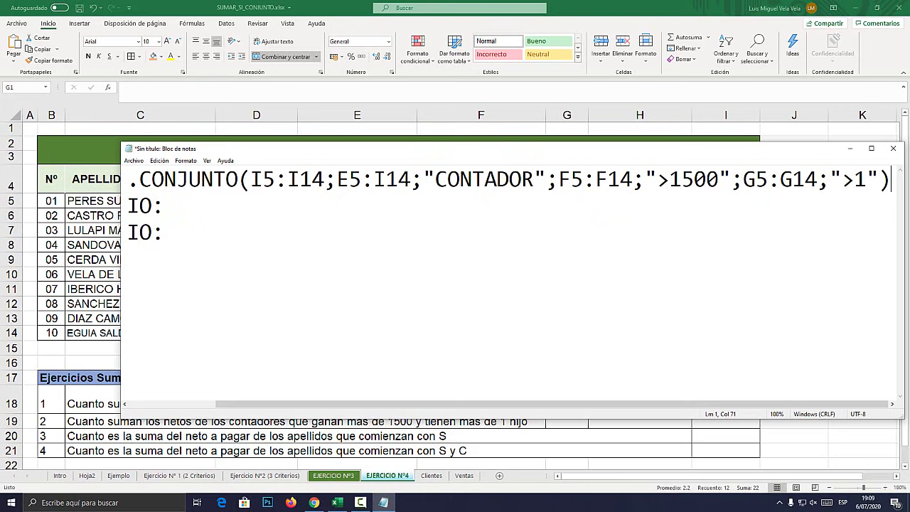
- Delete the leftover criterion label lines and select the finished formula
key(shift+Home)
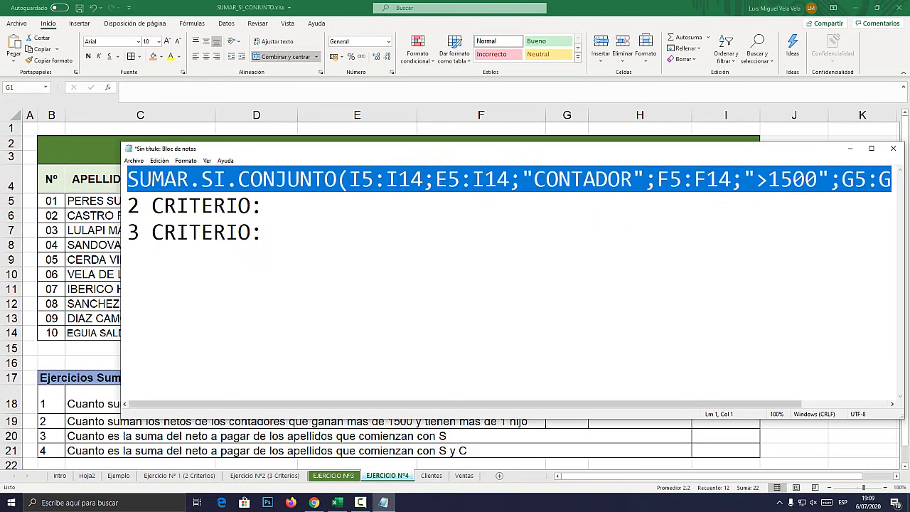
key(ctrl+End)
key(shift+Home)
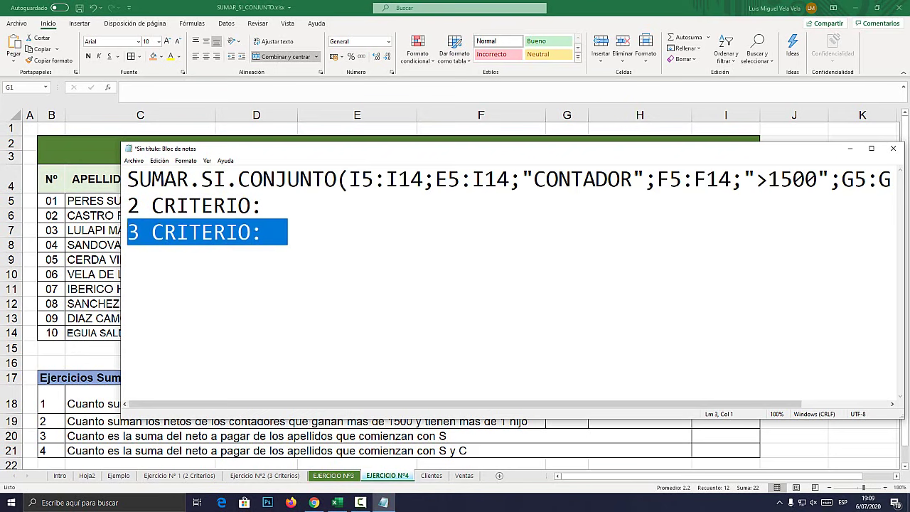
key(shift+Up)
key(Delete)
key(ctrl+Home)
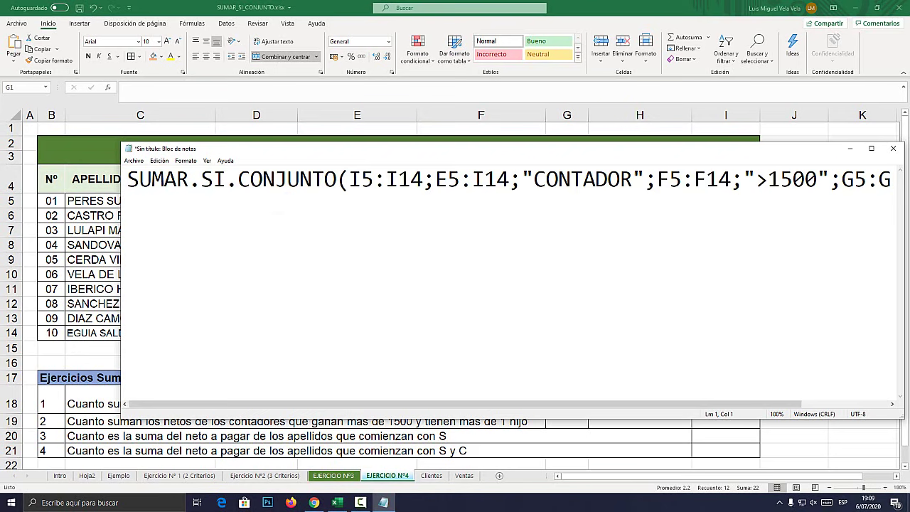
key(shift+End)
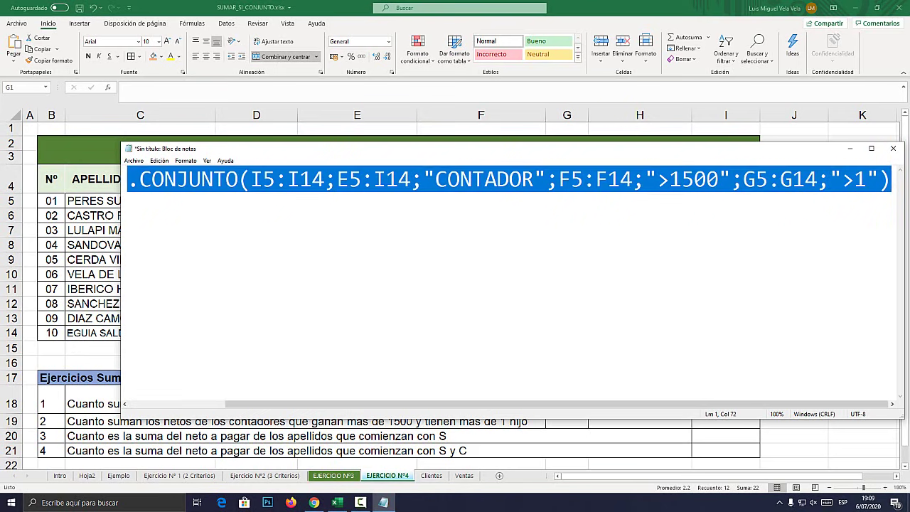
key(alt+Tab)
- Paste the multi-criteria sum formula into I19 and widen column I to fit NETO A PAGAR
scroll(455, 291, down, 1)
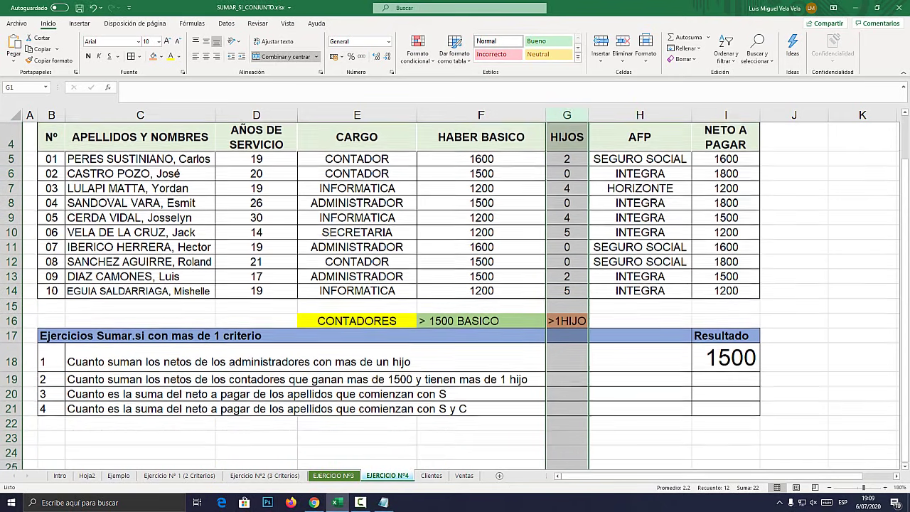
click(725, 379)
key(ctrl+v)
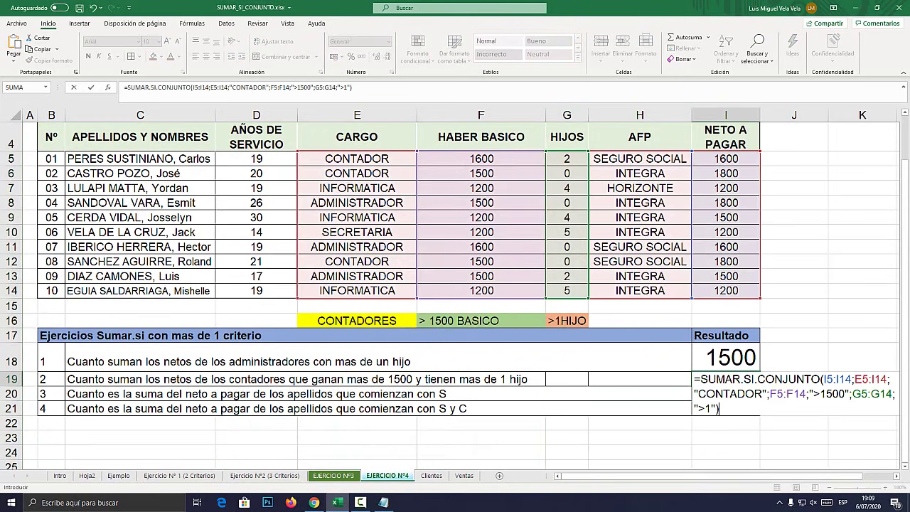
key(Return)
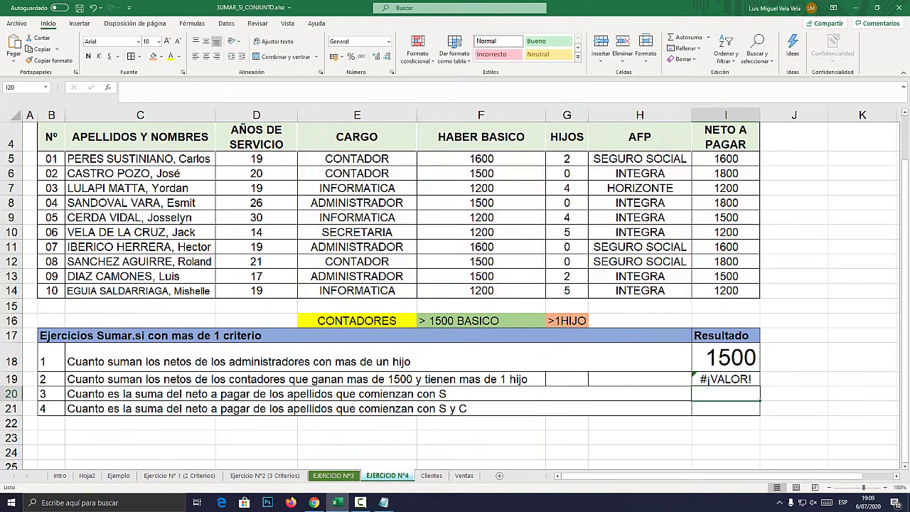
click(725, 379)
drag(760, 115, 784, 115)
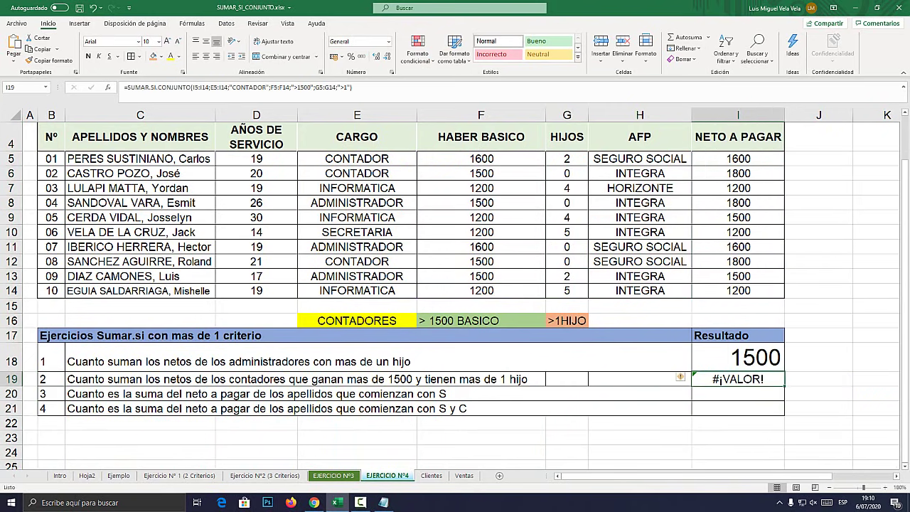
- Correct the first criteria range in I19 from E5:I14 to E5:E14, giving 1600
double_click(757, 379)
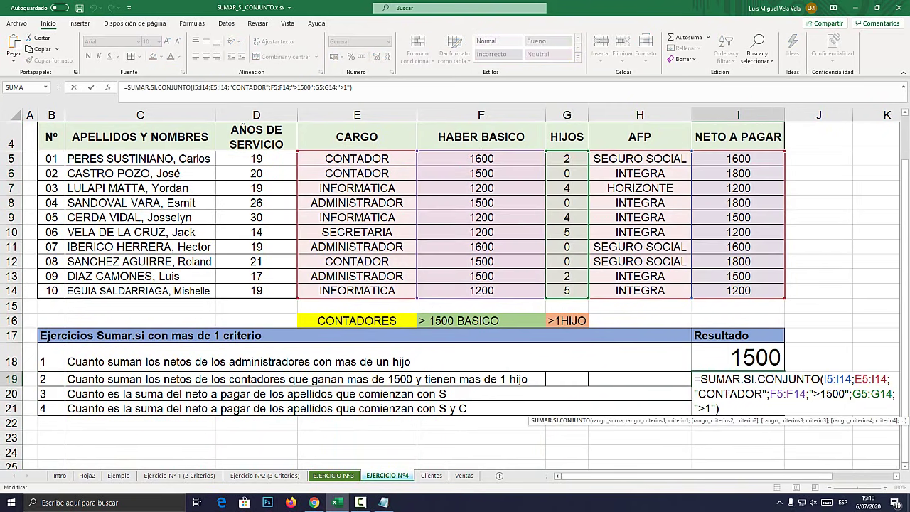
click(828, 379)
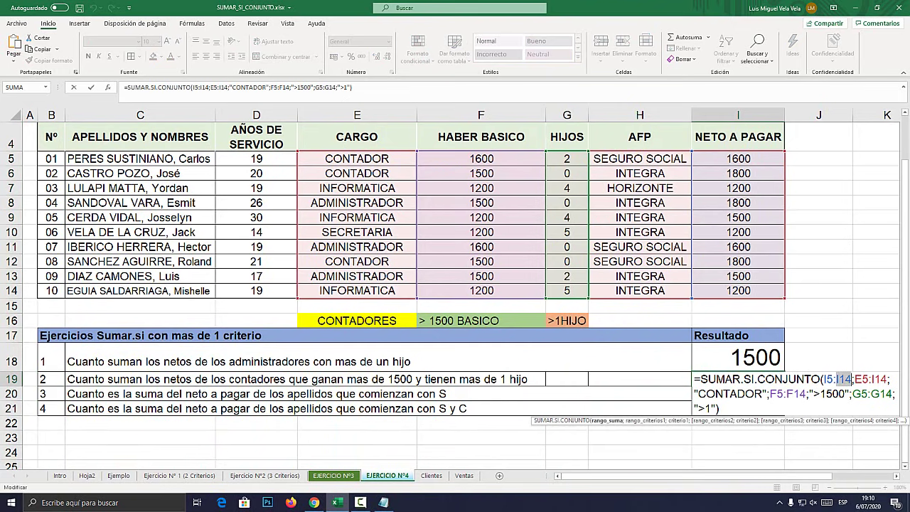
click(873, 379)
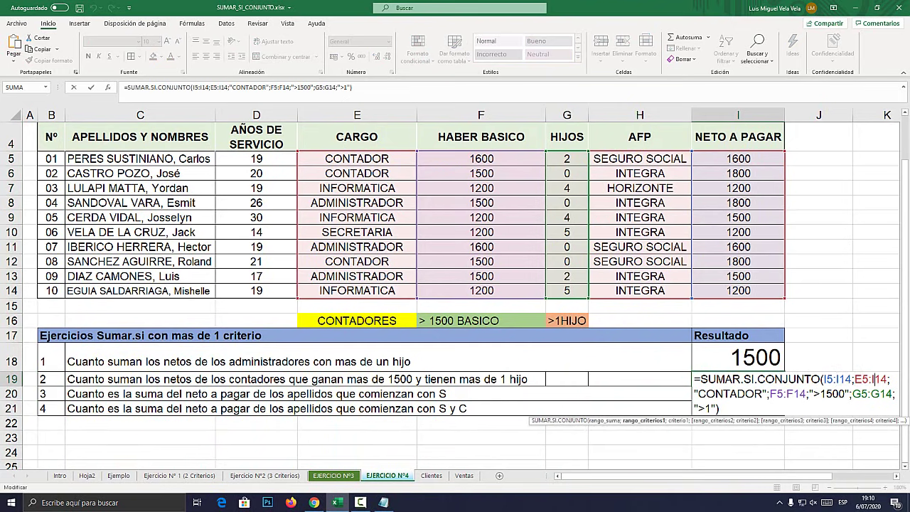
key(super+plus)
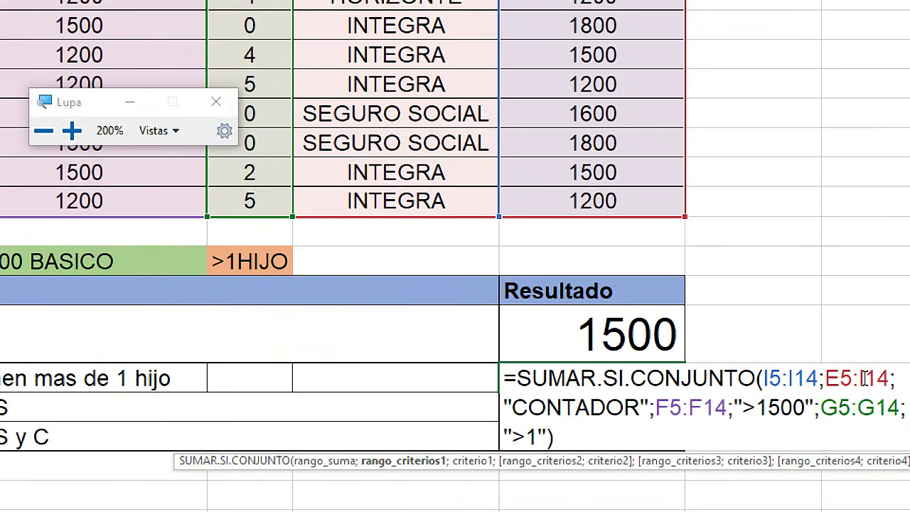
key(Delete)
text(e)
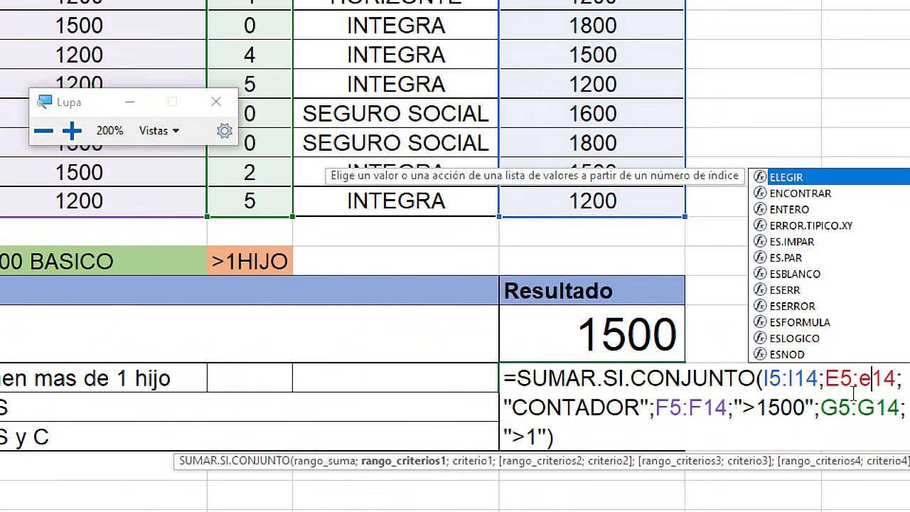
key(BackSpace)
text(e)
key(BackSpace)
text(E)
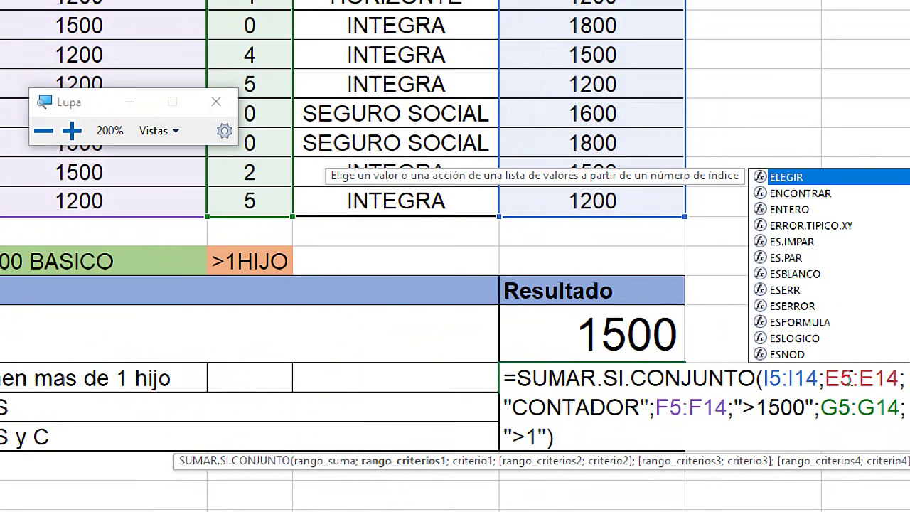
click(832, 381)
key(Return)
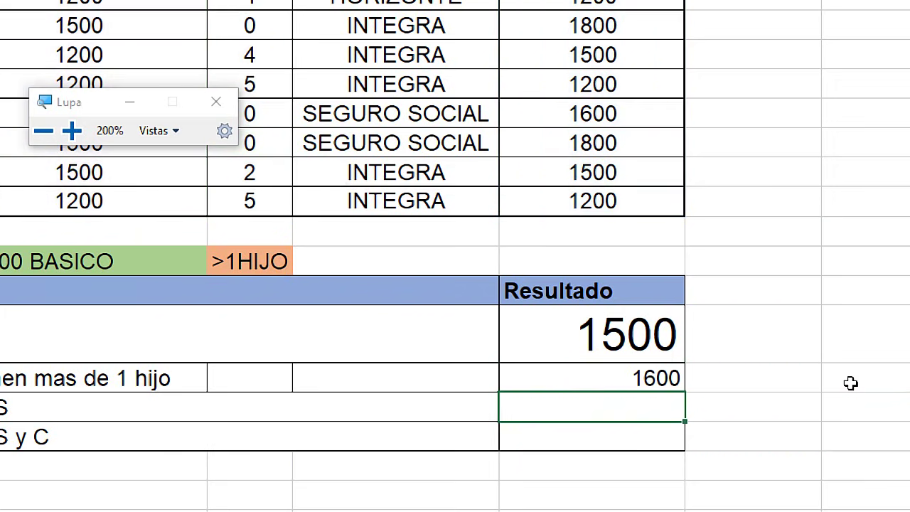
click(615, 378)
key(super+minus)
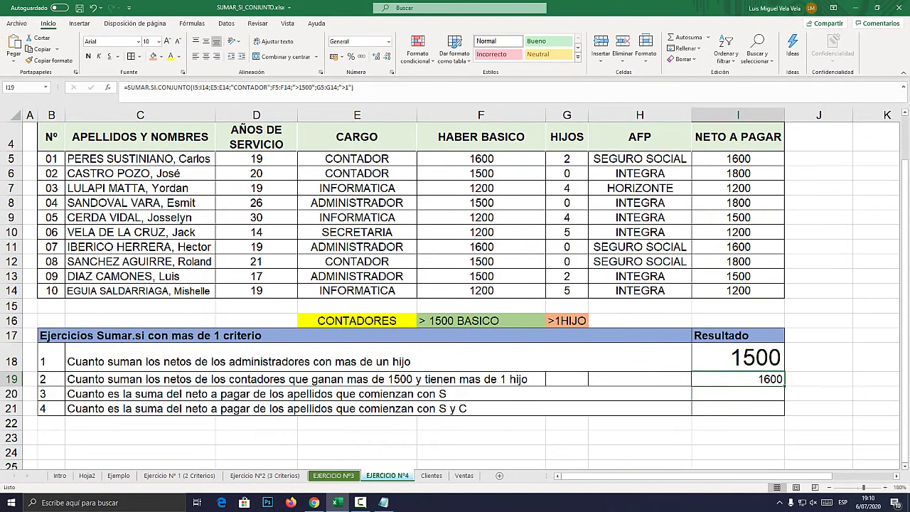
drag(356, 158, 566, 158)
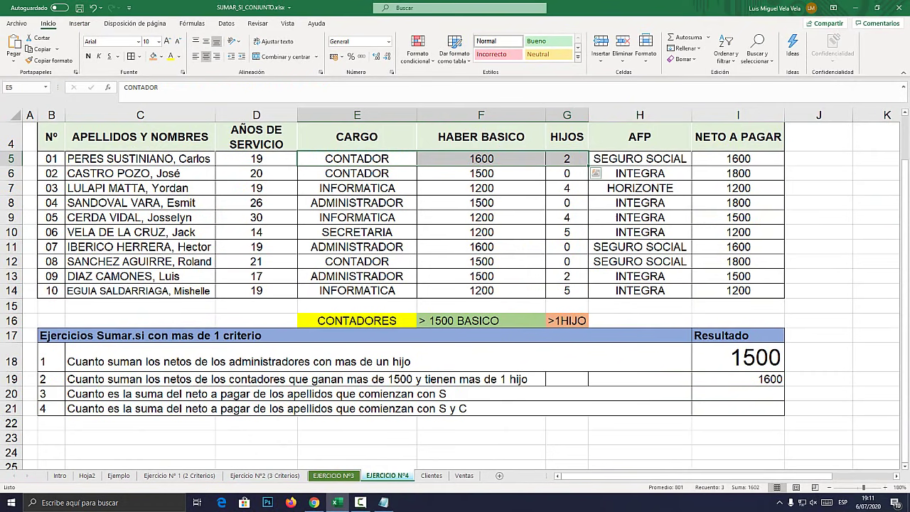
key(super+plus)
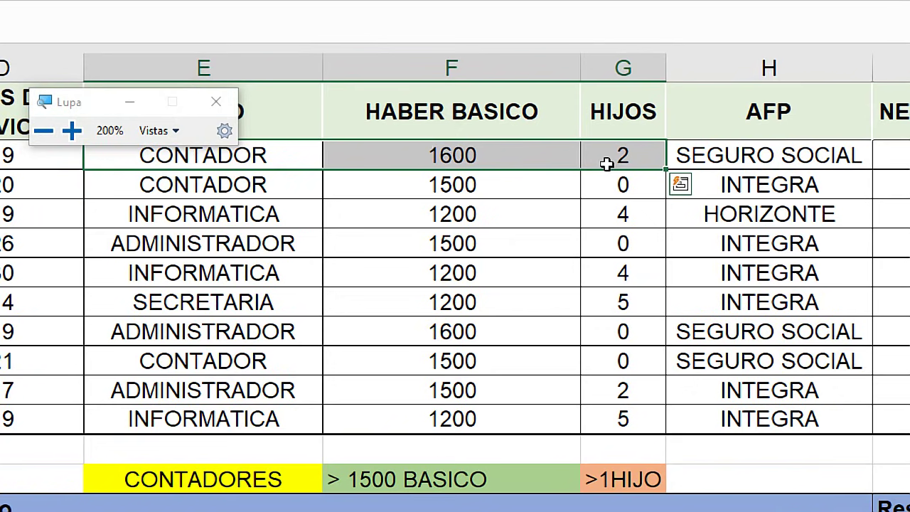
click(255, 182)
drag(255, 183, 625, 182)
click(623, 182)
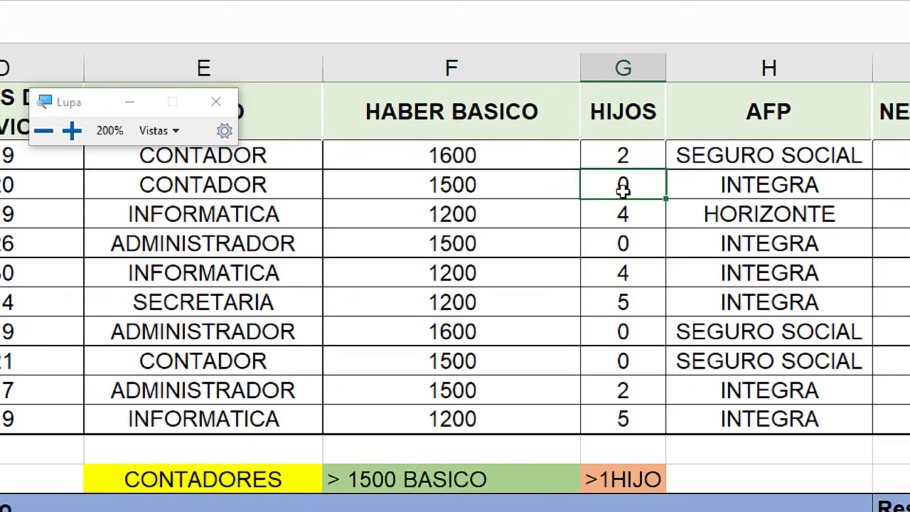
drag(275, 359, 626, 361)
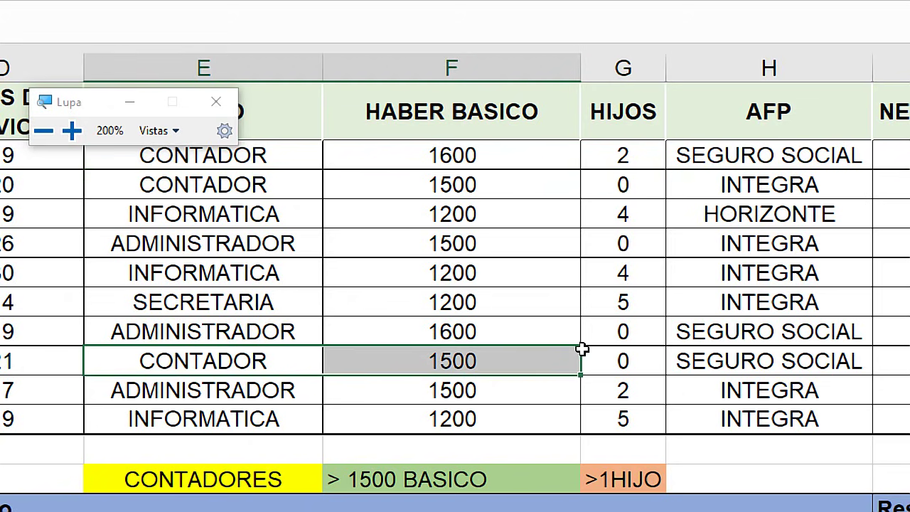
click(640, 363)
key(super+Escape)
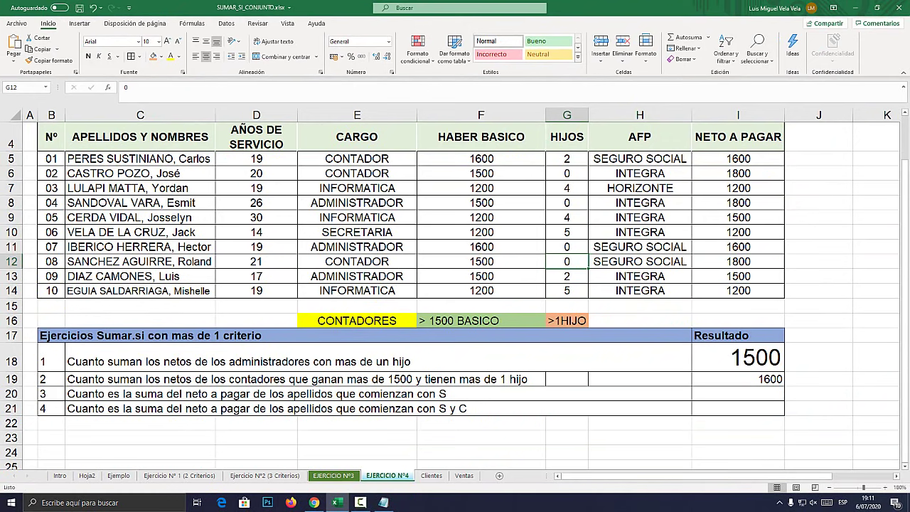
click(738, 393)
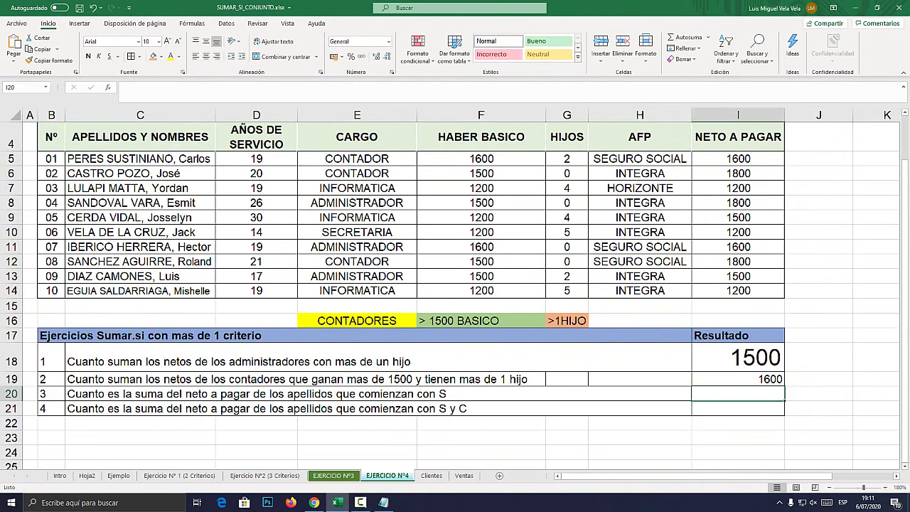
- Highlight question 3's wording, the NETO A PAGAR values and the surnames column
double_click(81, 393)
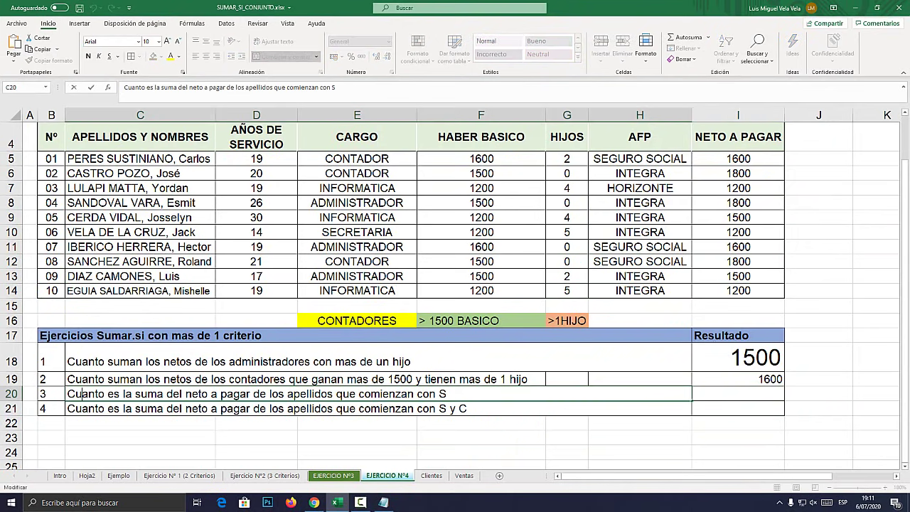
drag(192, 393, 408, 393)
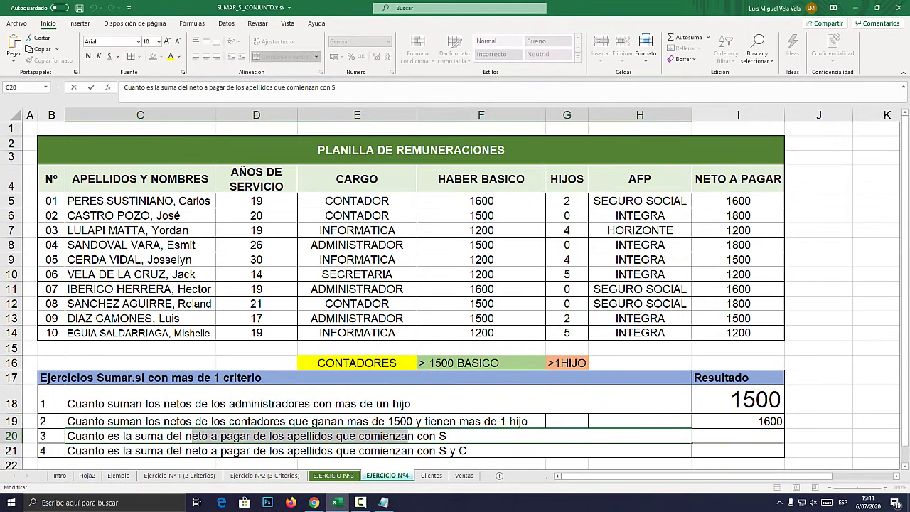
drag(738, 201, 738, 333)
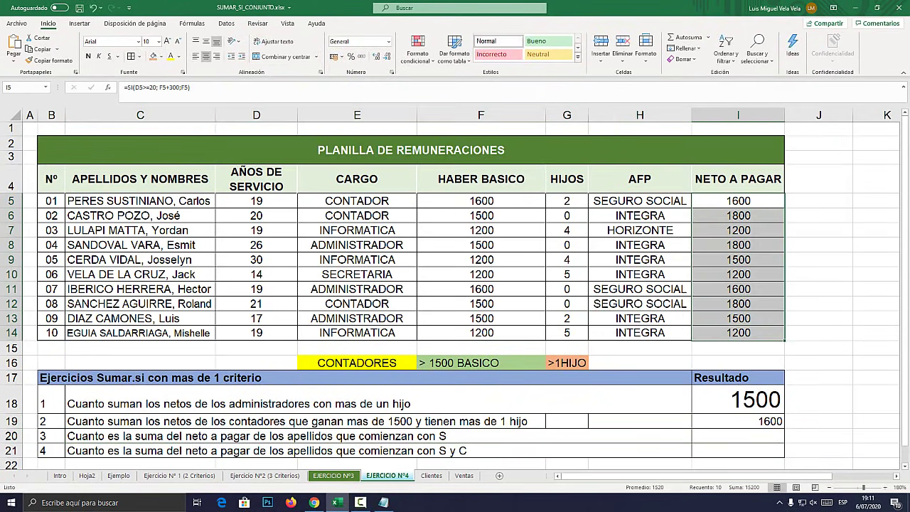
key(super+plus)
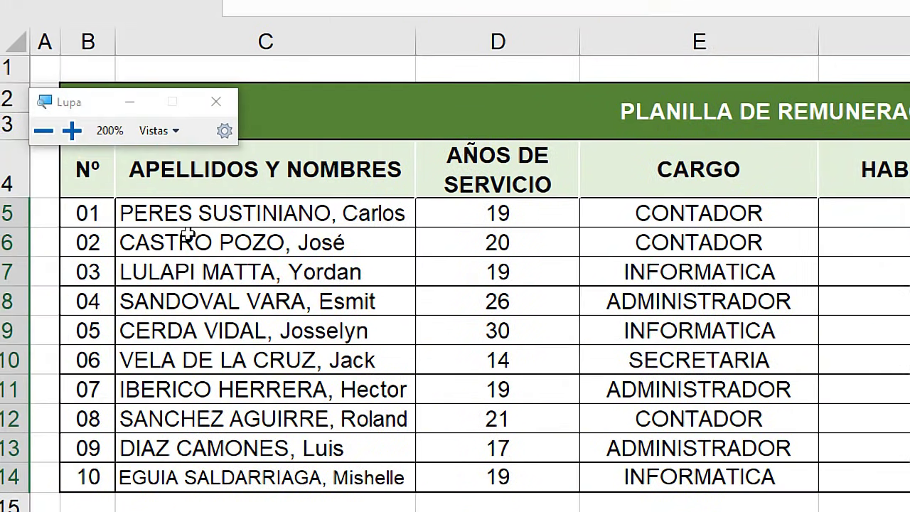
drag(183, 213, 182, 477)
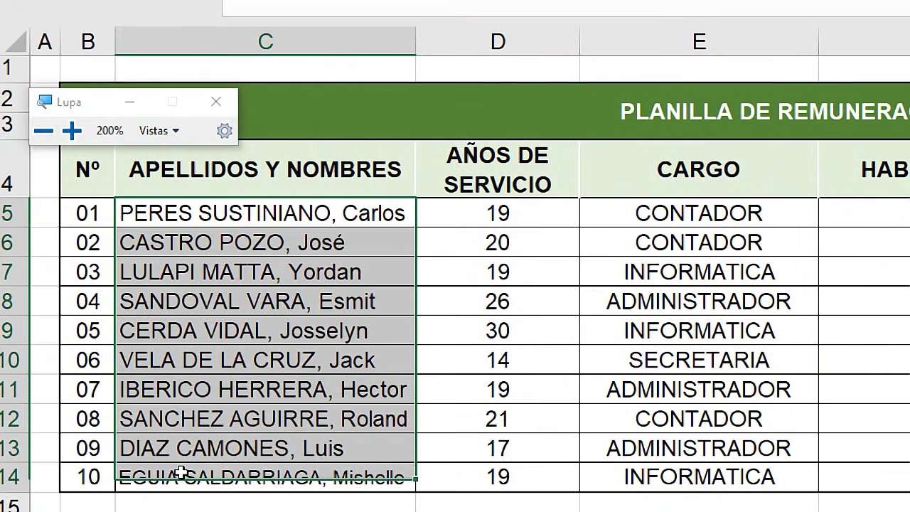
key(super+Escape)
click(738, 436)
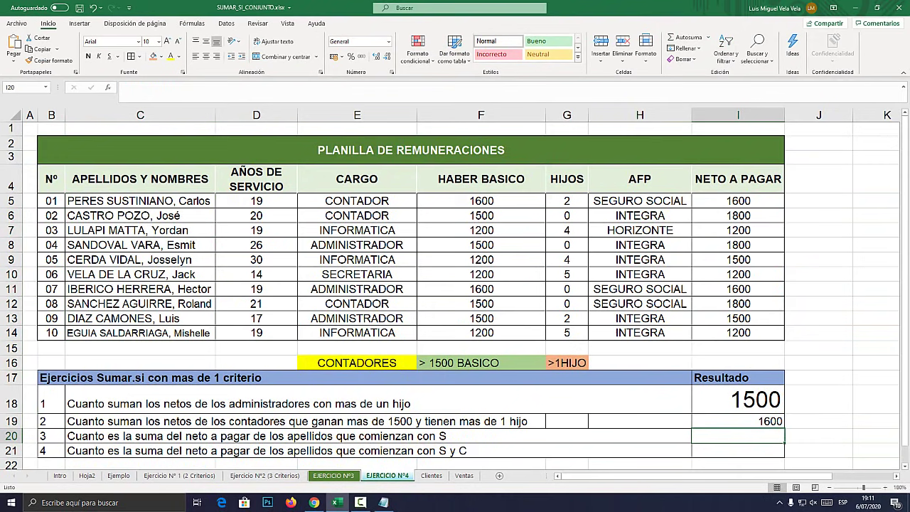
click(438, 435)
double_click(438, 435)
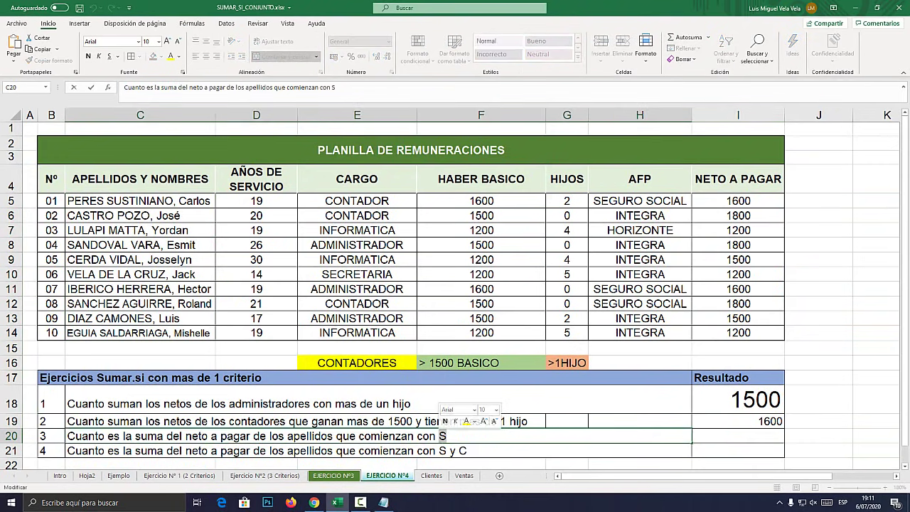
key(Escape)
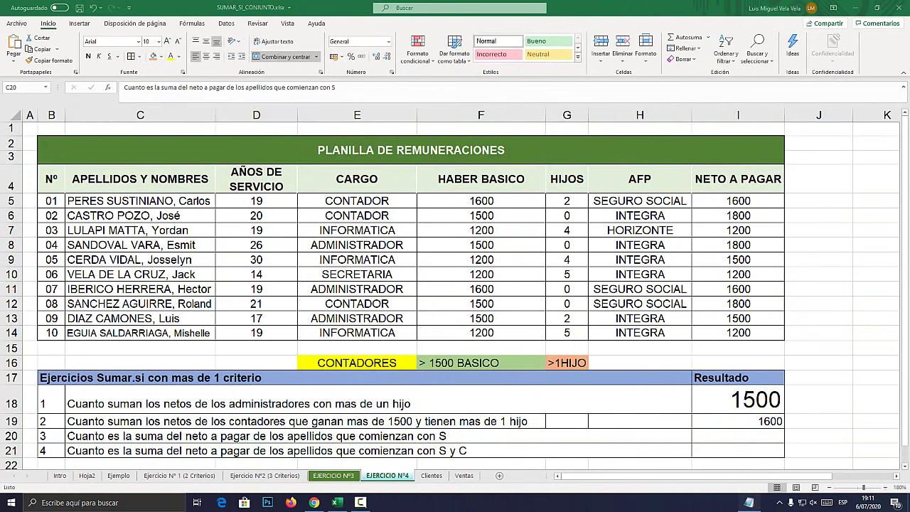
- Set result cell I20 to font size 18 and narrow the AFP column
click(738, 435)
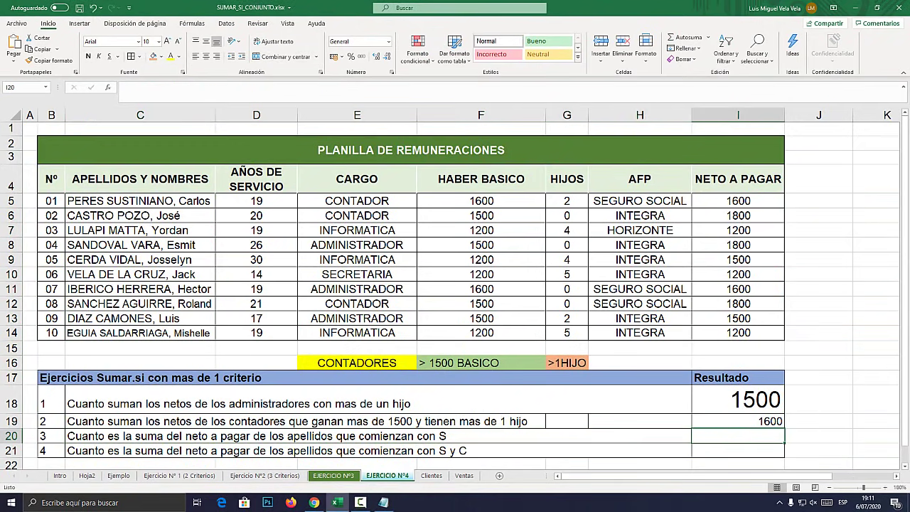
text(18)
key(Return)
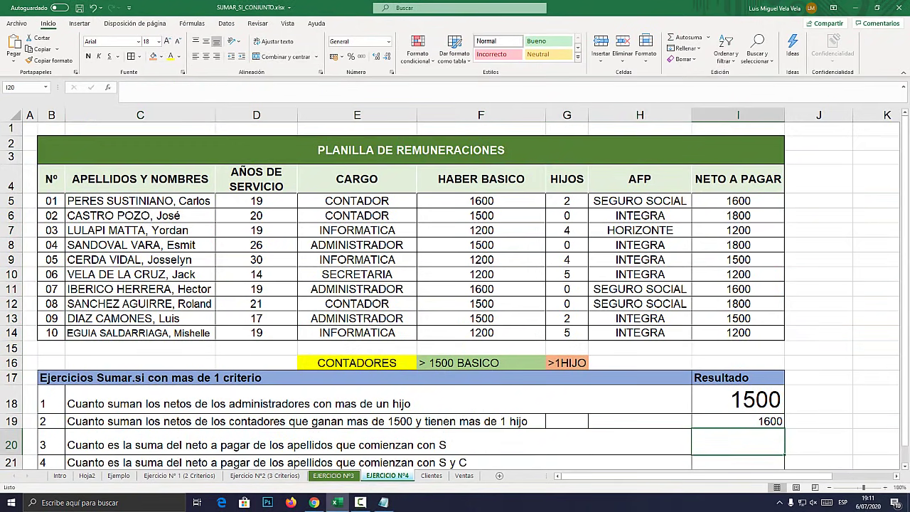
scroll(455, 293, down, 1)
drag(691, 114, 625, 114)
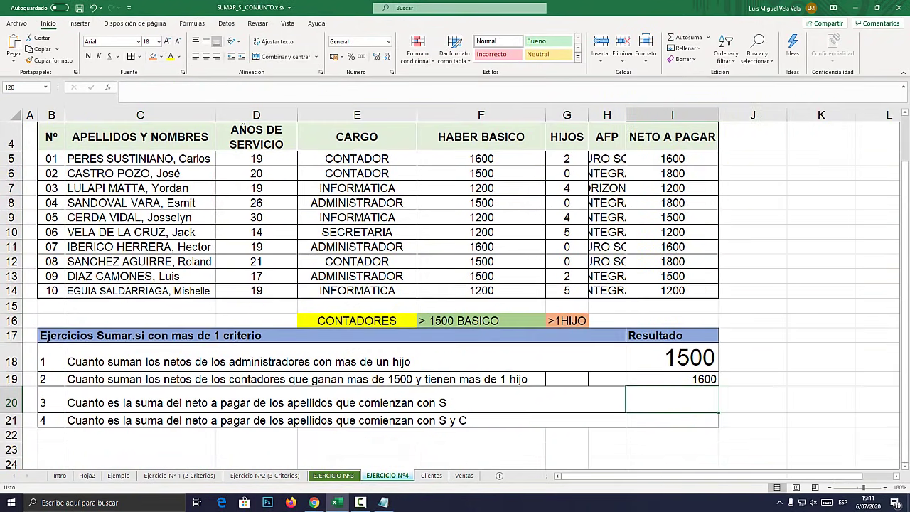
- Start =SUMAR.SI(C5:C14; in I20, using the ten surnames as the range
text(=)
key(super+plus)
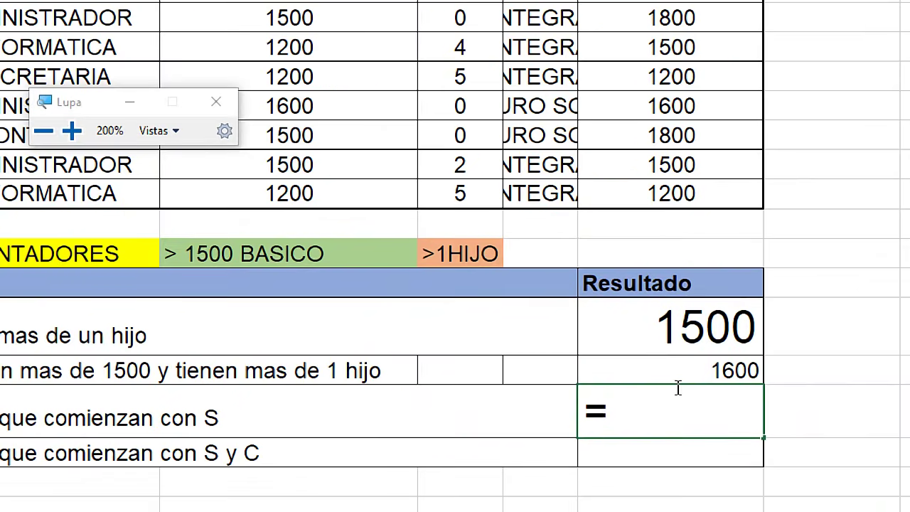
text(SUMAR.SI)
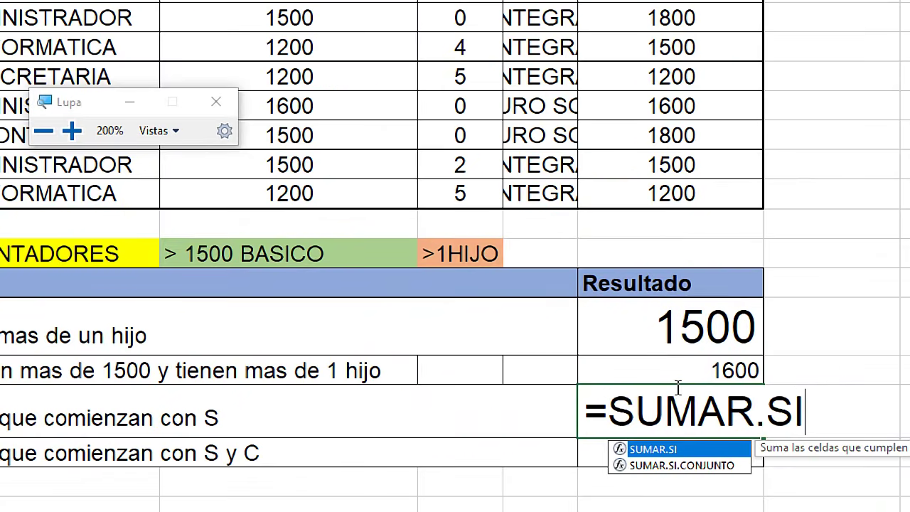
text(()
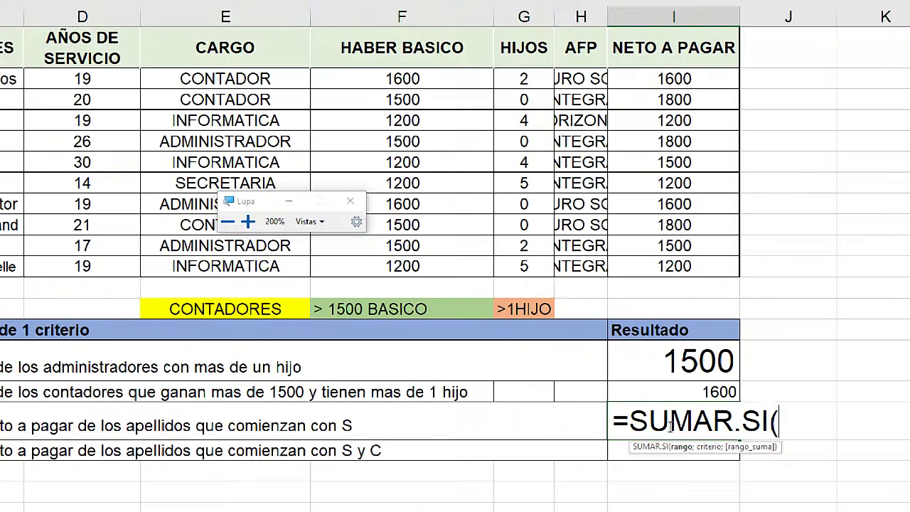
key(super+Escape)
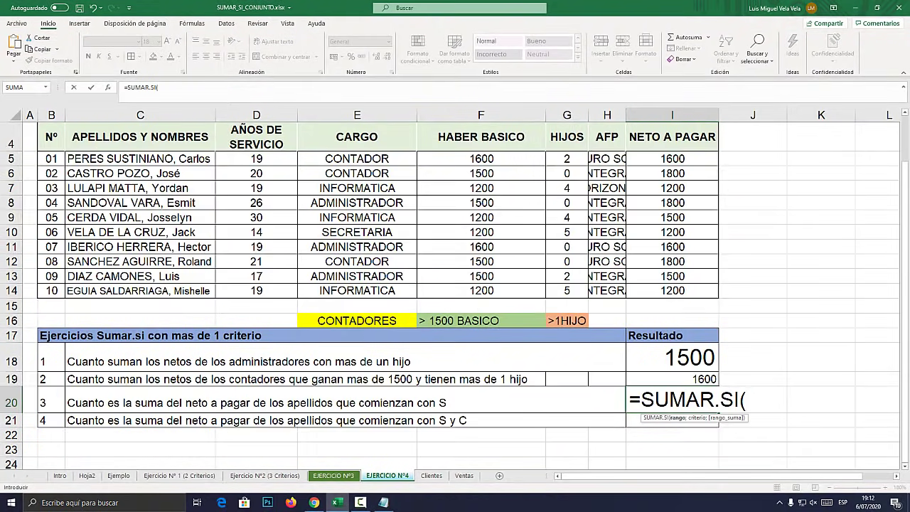
key(super+plus)
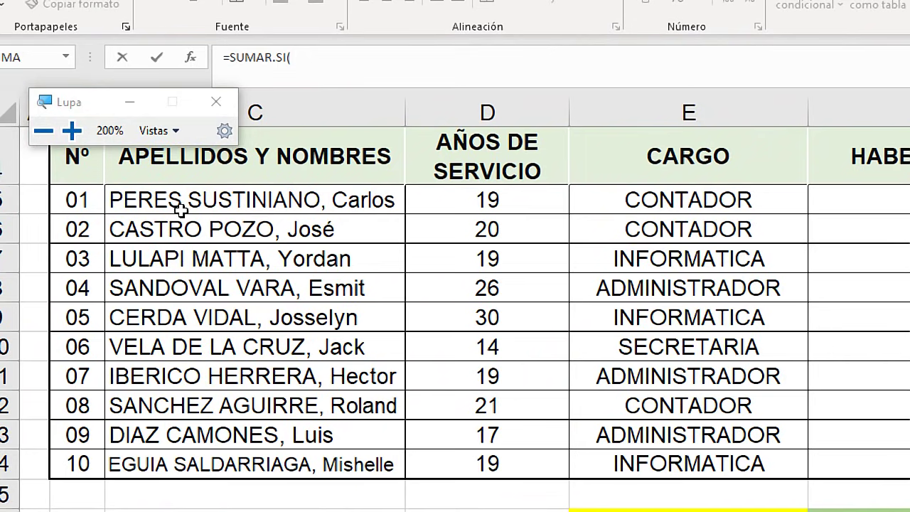
click(187, 205)
drag(187, 204, 183, 463)
key(super+Escape)
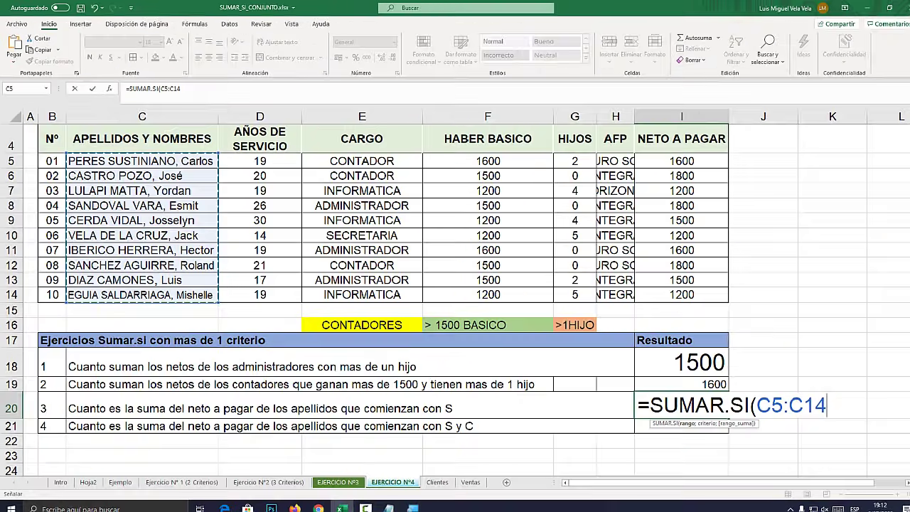
text(;)
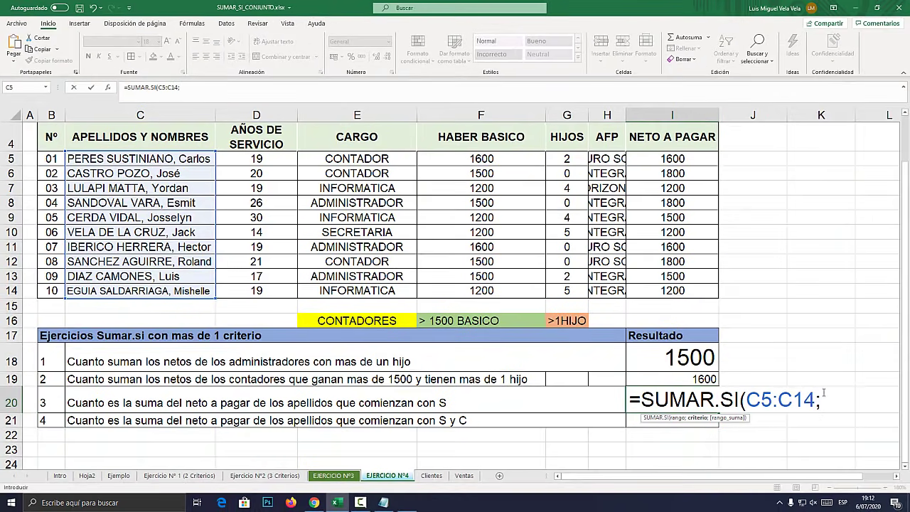
key(super+plus)
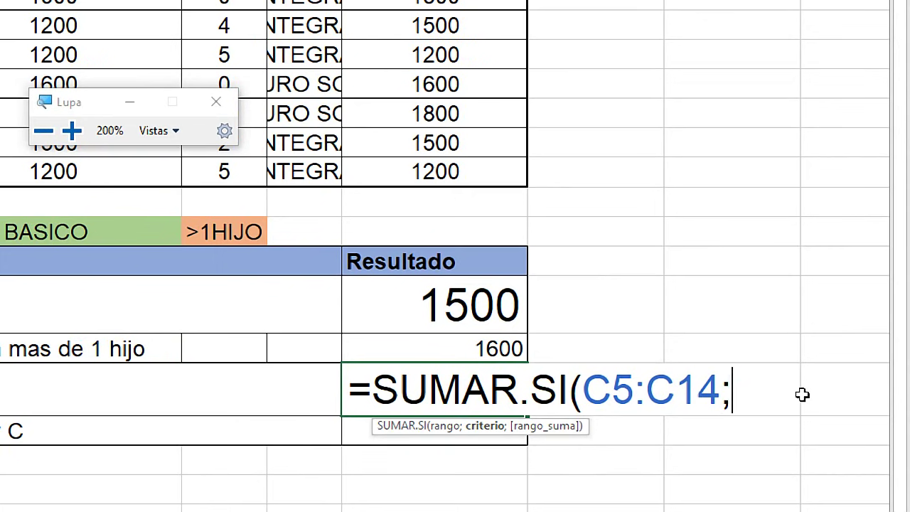
- Fix the I20 formula's criterion to a capital "S*" and drag I5:I11 as its sum range
text("s)
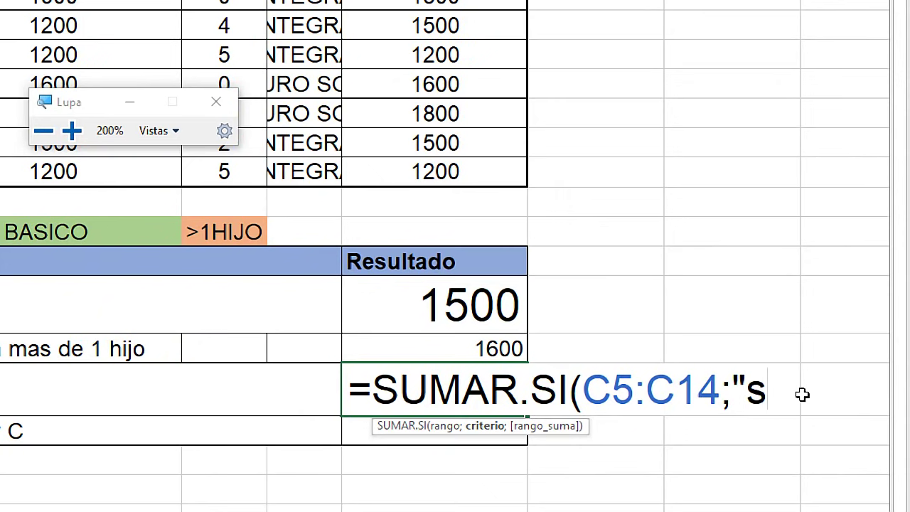
key(BackSpace)
text(s)
key(BackSpace)
text(S)
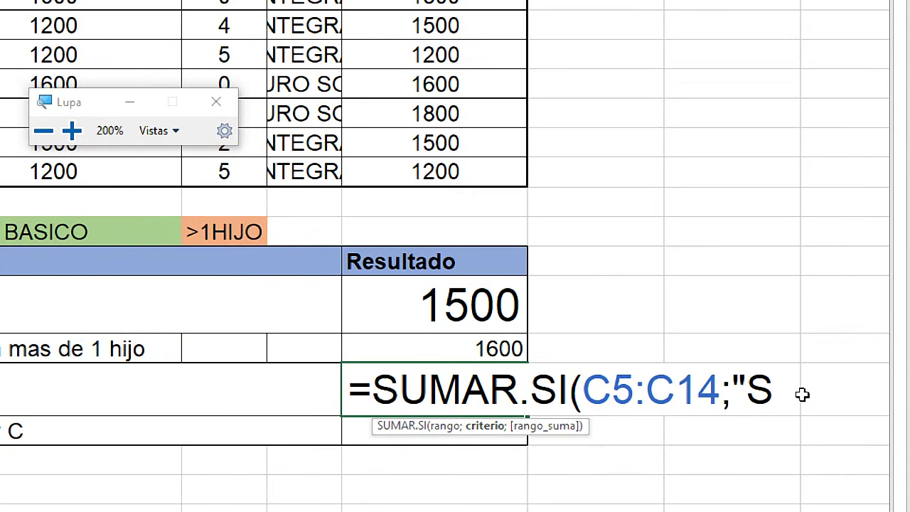
text(*)
click(775, 387)
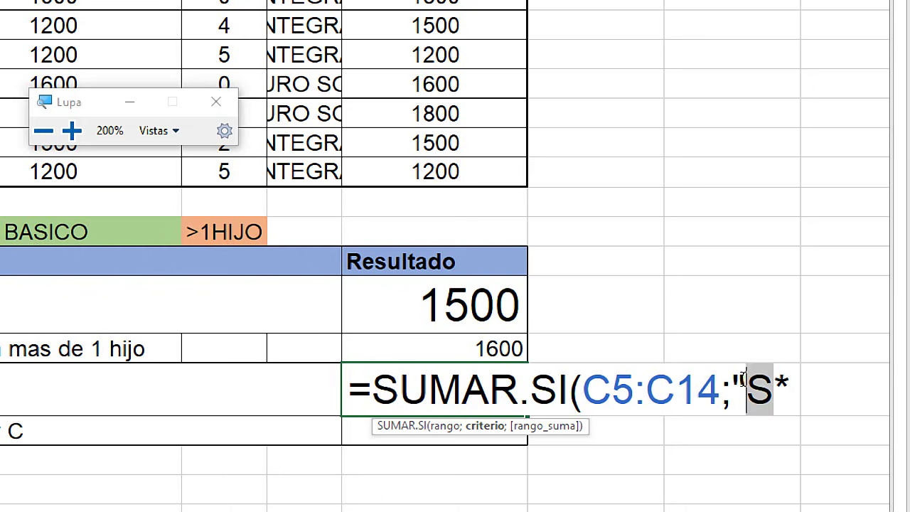
click(790, 387)
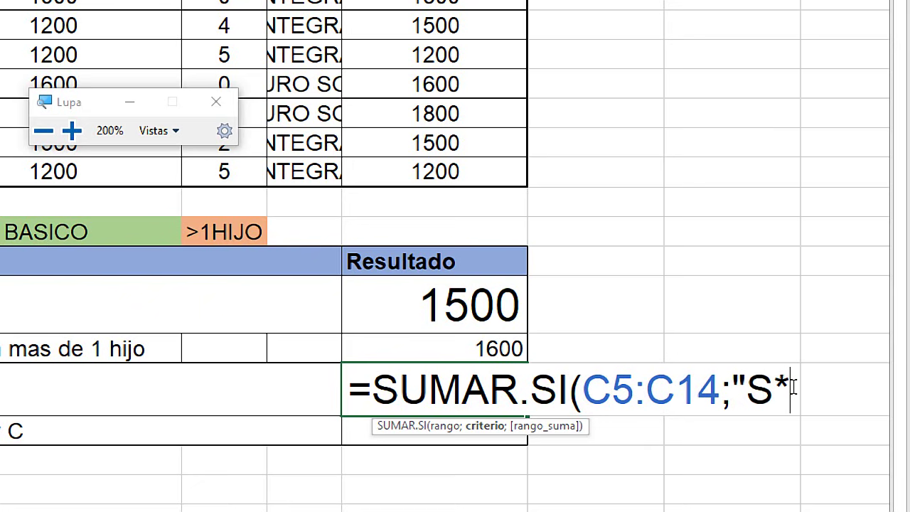
text(")
text(;)
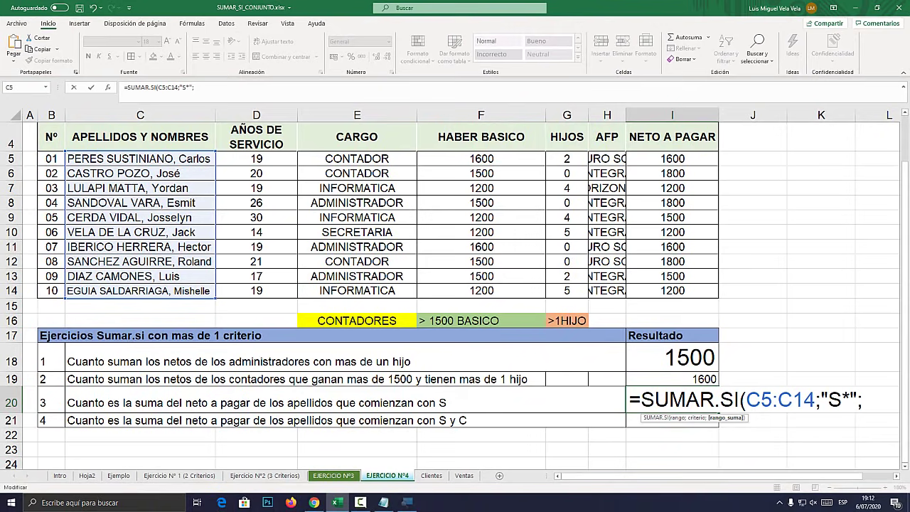
scroll(672, 284, up, 1)
drag(672, 201, 672, 333)
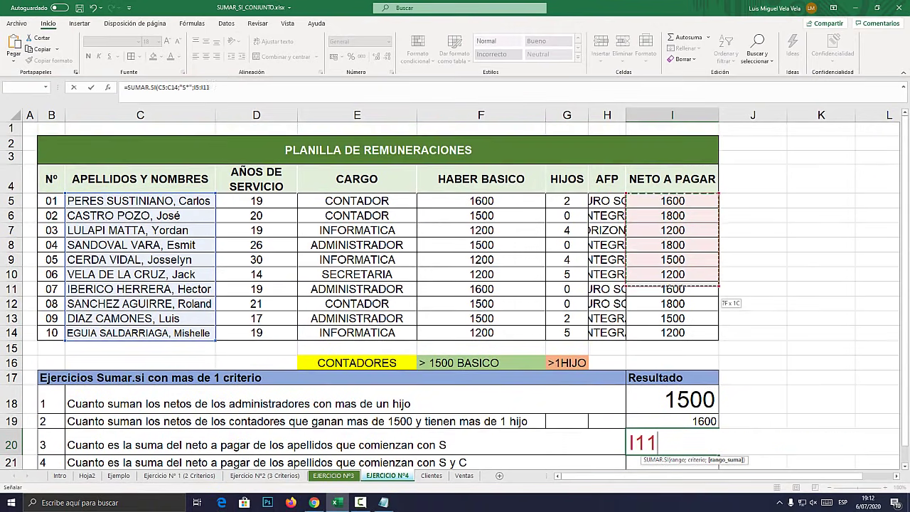
- Cancel the partial formula and restart =SUMAR.SI in I20 with range C5:C14 and criterion "S*"
key(Escape)
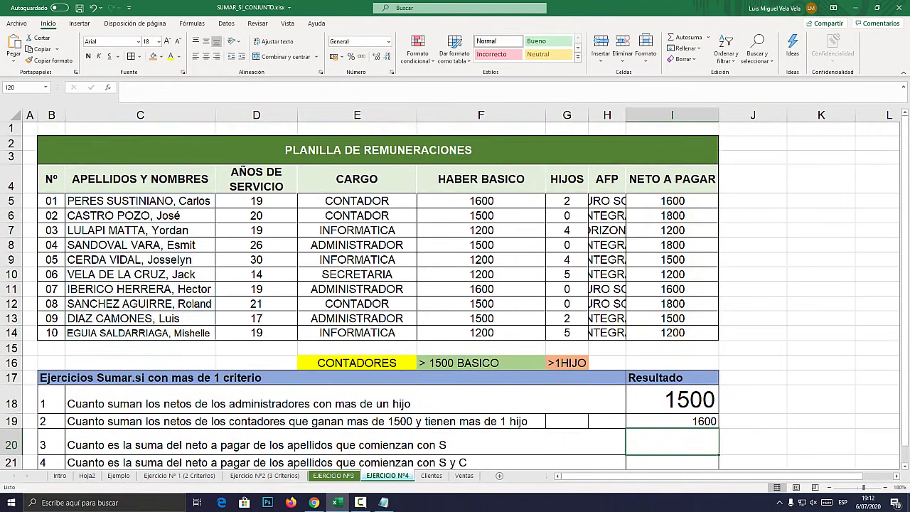
key(super+plus)
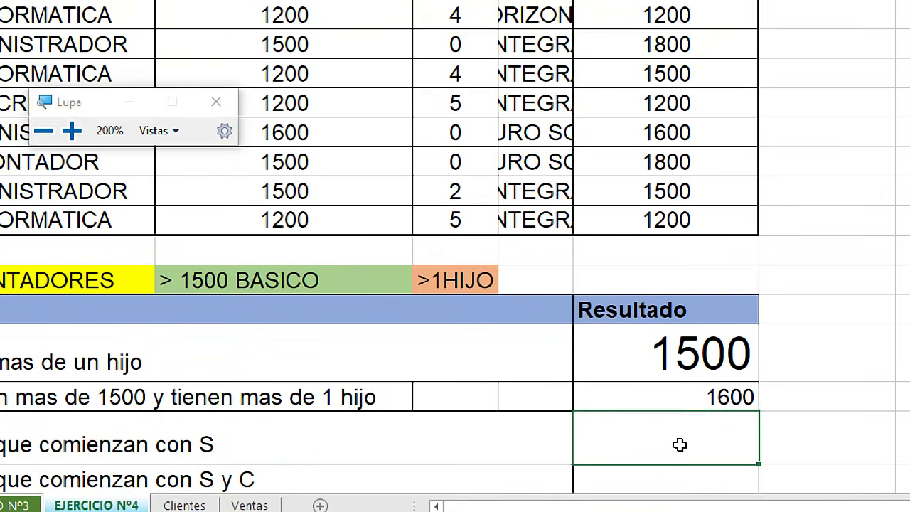
text(=sumar.si)
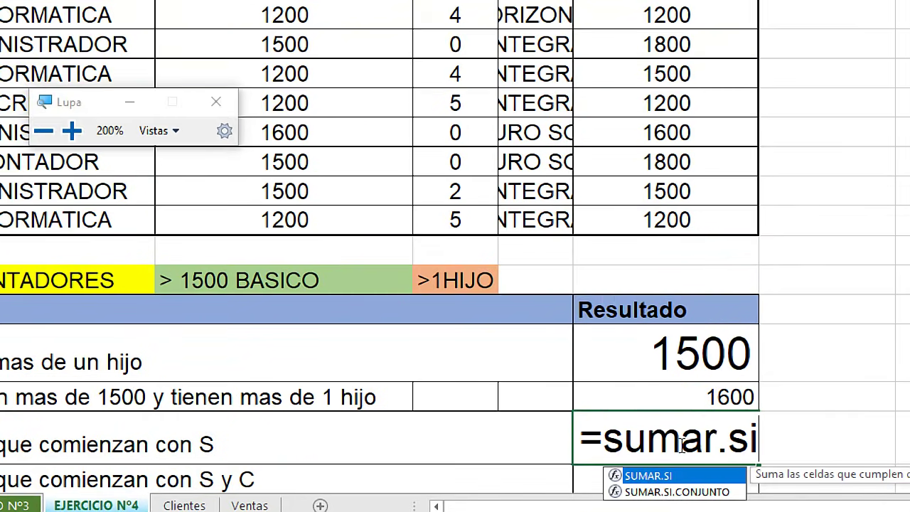
key(Tab)
key(super+minus)
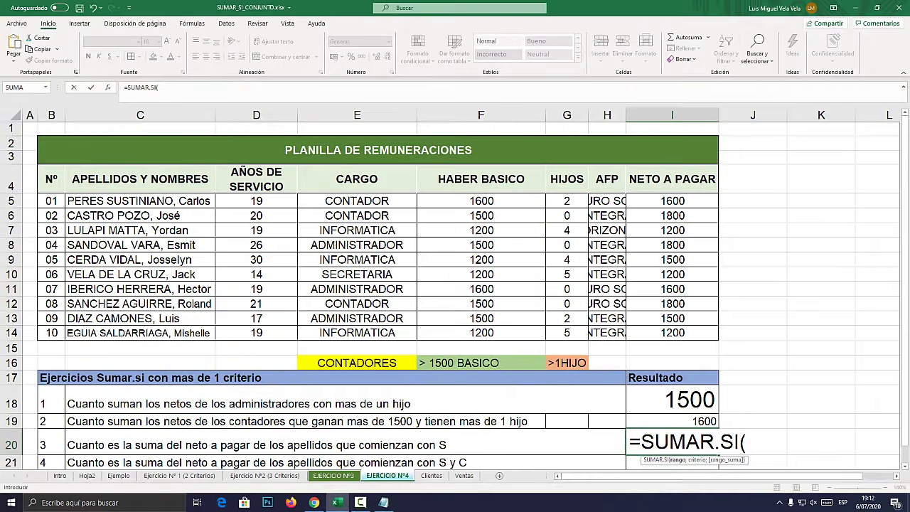
drag(140, 201, 140, 333)
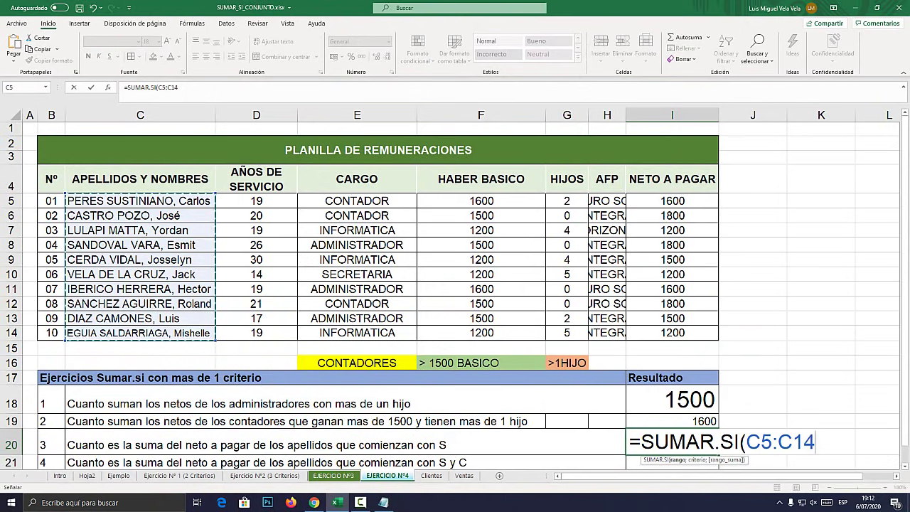
key(super)
key(super)
key(super+plus)
text(;)
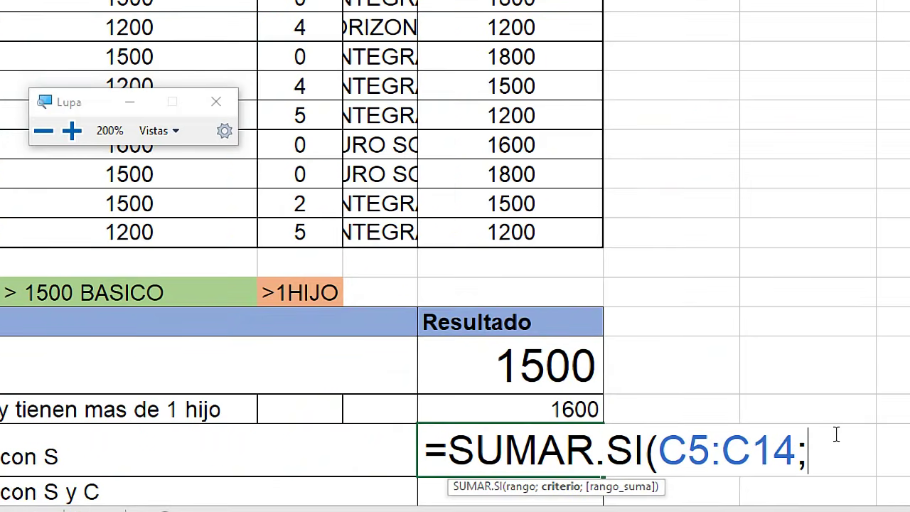
text("S)
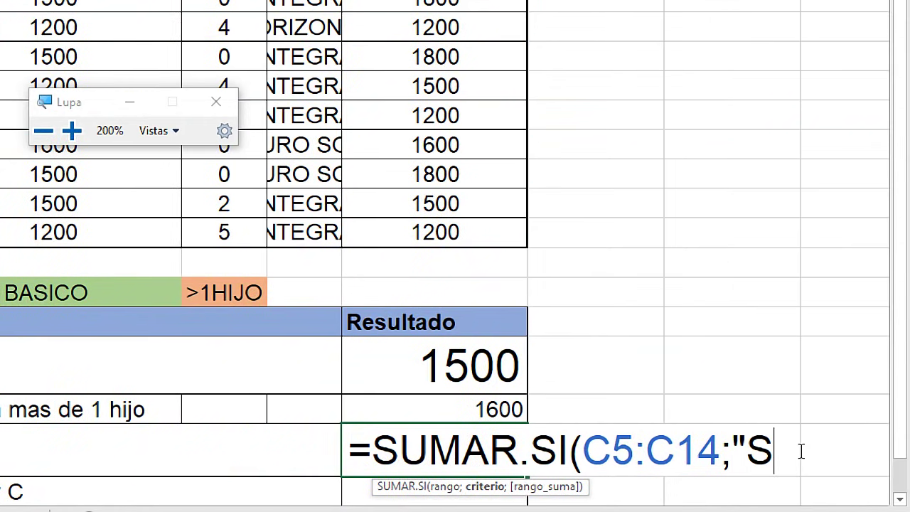
text(*)
text(";)
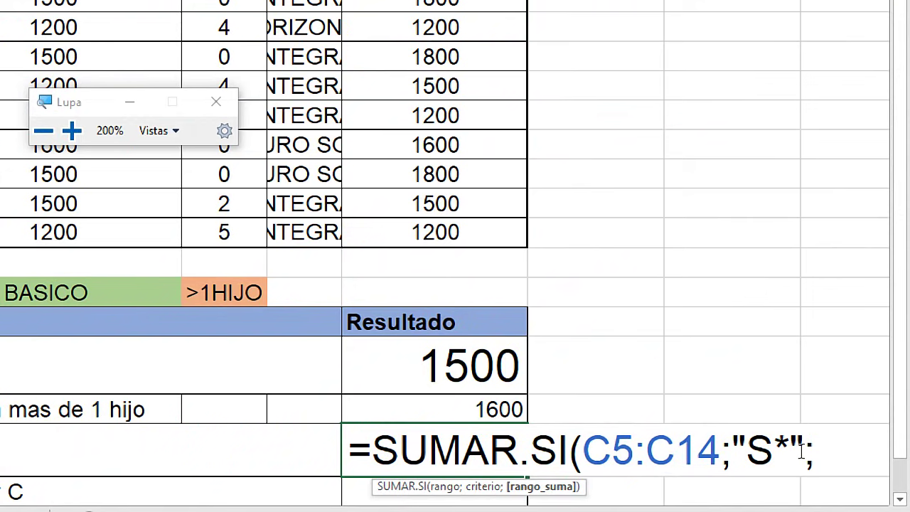
- Add I5:I14 as the sum range, close the formula and confirm the 3600 result
scroll(492, 282, up, 2)
drag(429, 140, 425, 409)
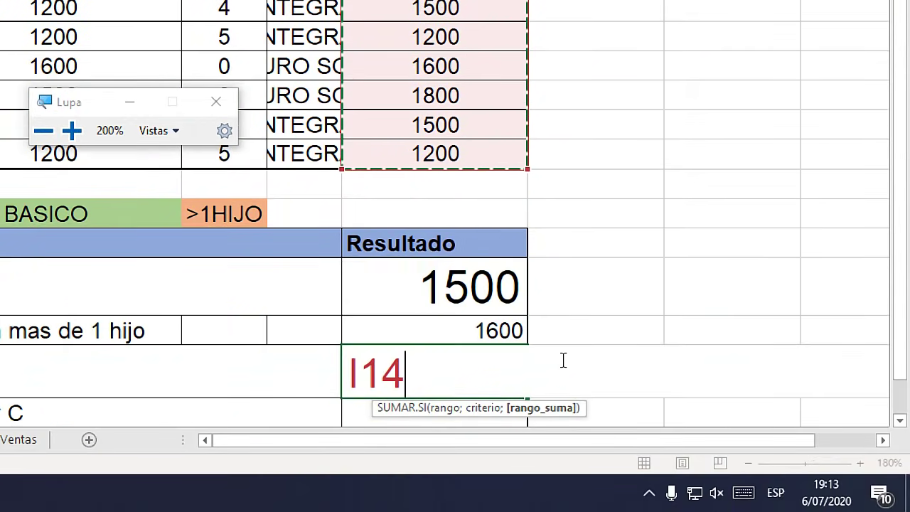
text())
key(Return)
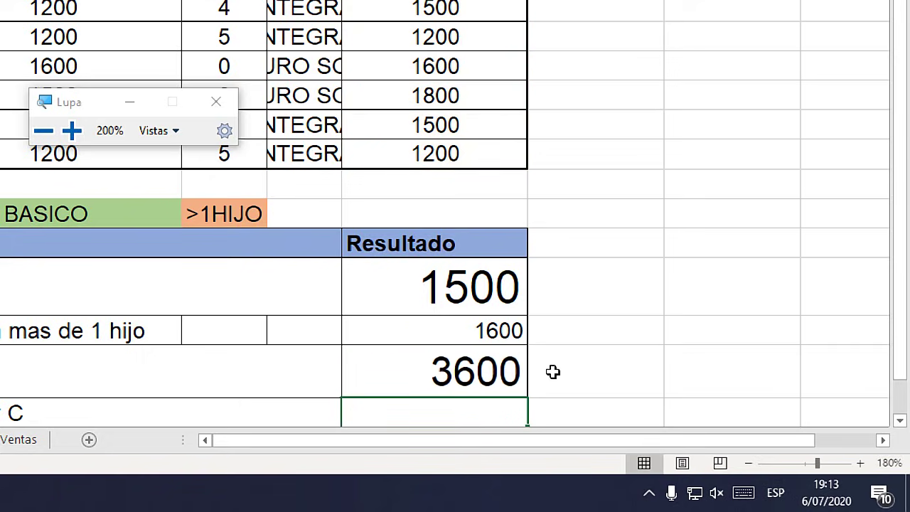
click(432, 380)
key(super+Escape)
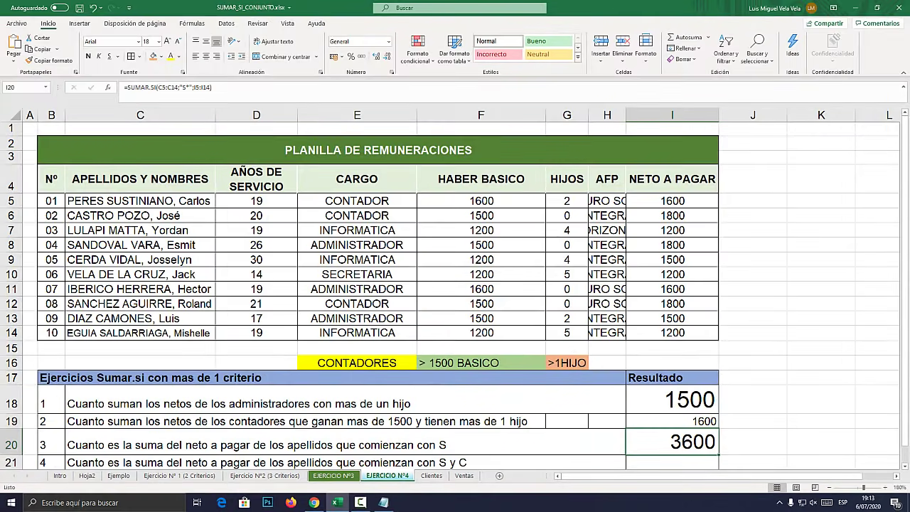
- Fill the S-surname rows C8:I8 and C12:I12 orange
drag(142, 244, 676, 245)
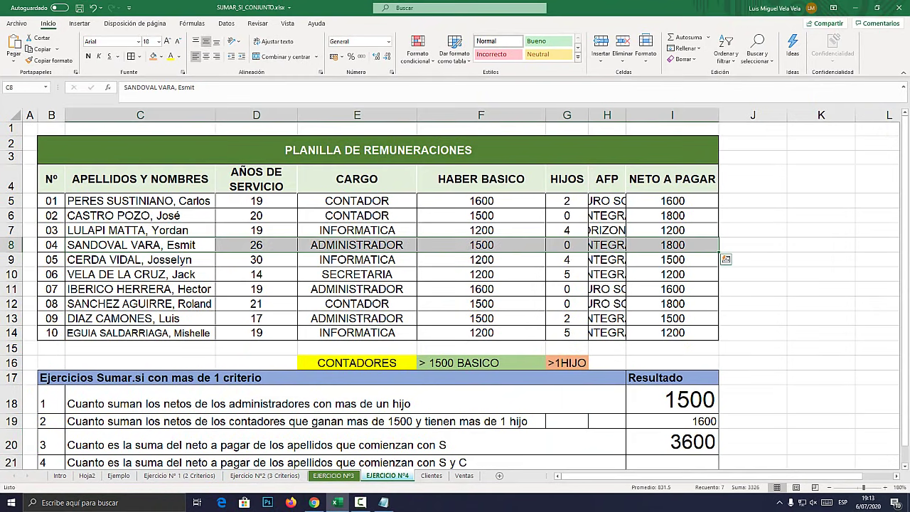
click(152, 56)
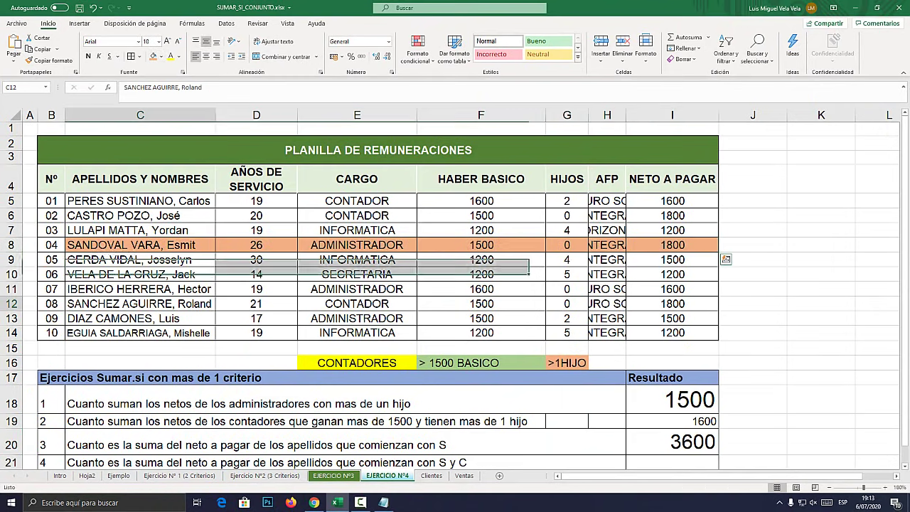
drag(142, 303, 715, 304)
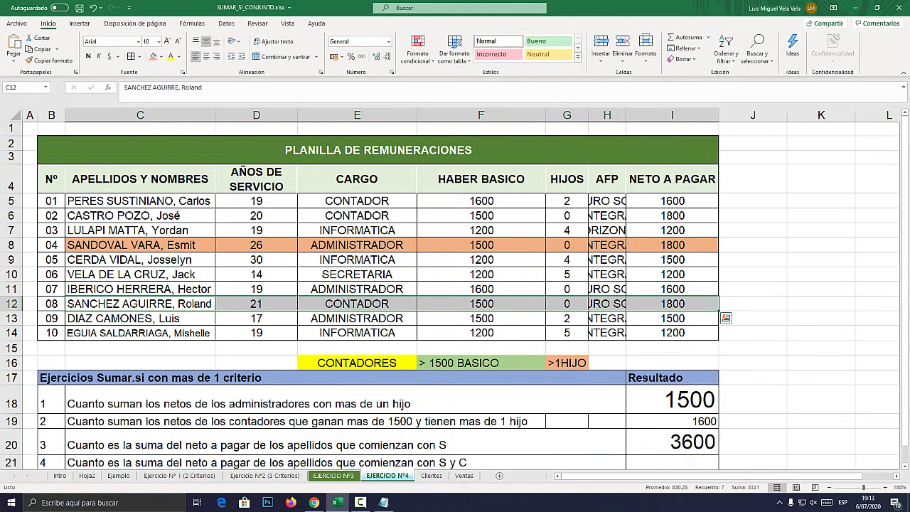
click(152, 56)
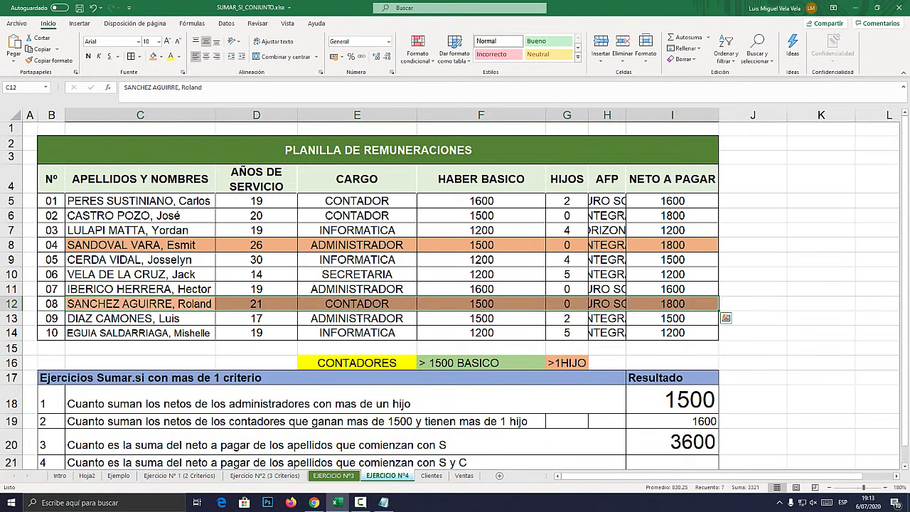
key(super+plus)
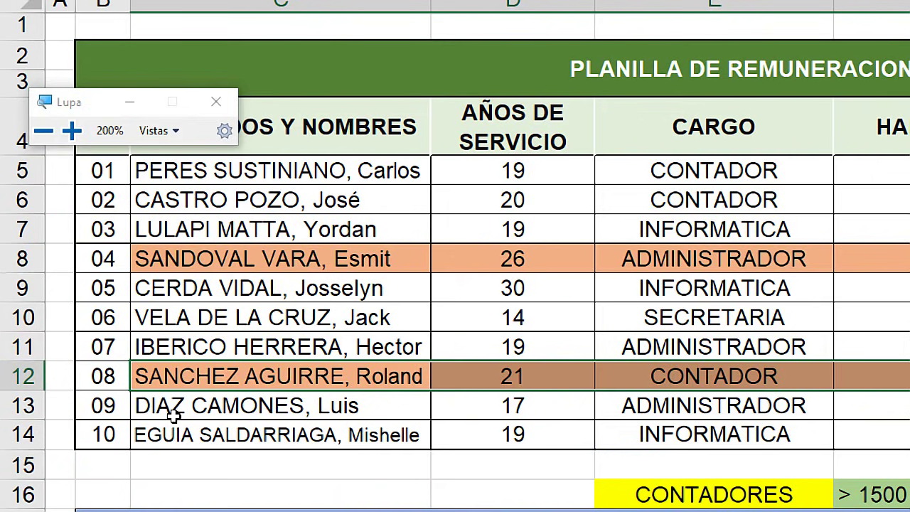
key(super+minus)
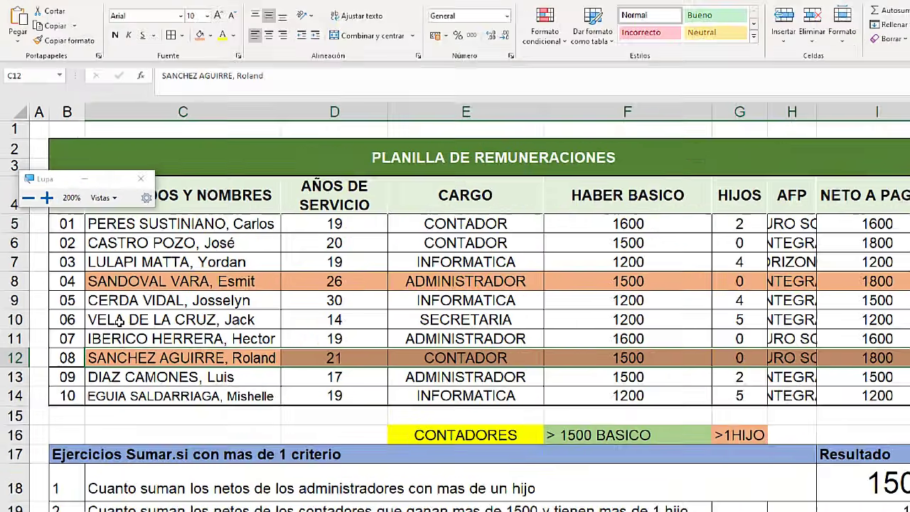
key(super+minus)
- Review the net-pay formula in I12 and move down to question 4 in C21
click(717, 308)
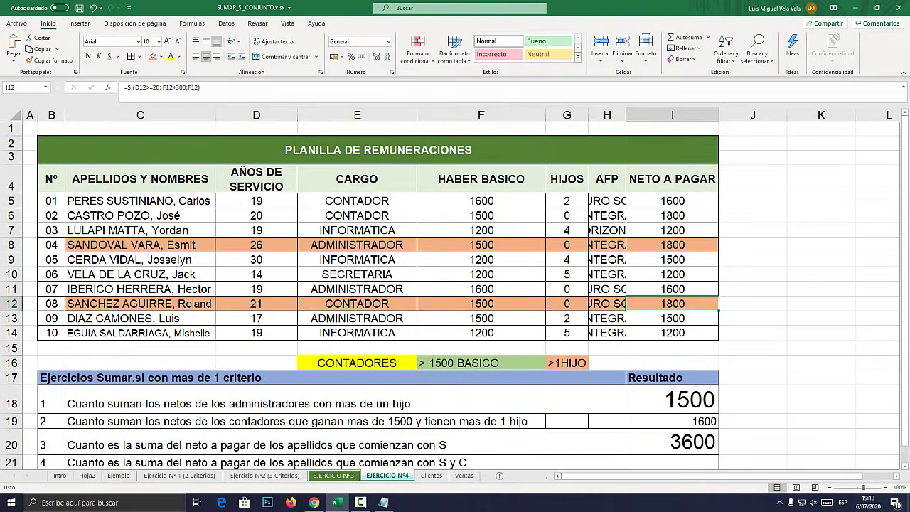
key(super)
key(Escape)
scroll(455, 284, down, 1)
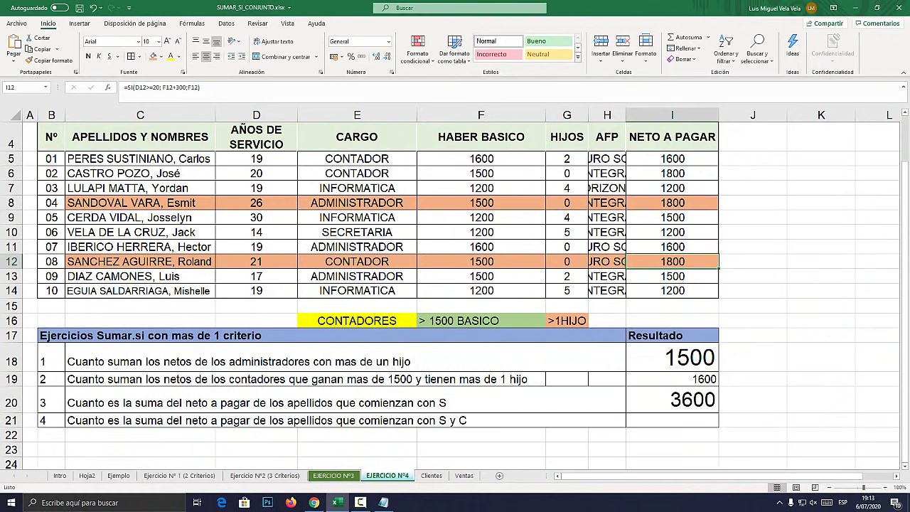
click(213, 420)
- Highlight the letters S and C in question 4's text in C21
key(F2)
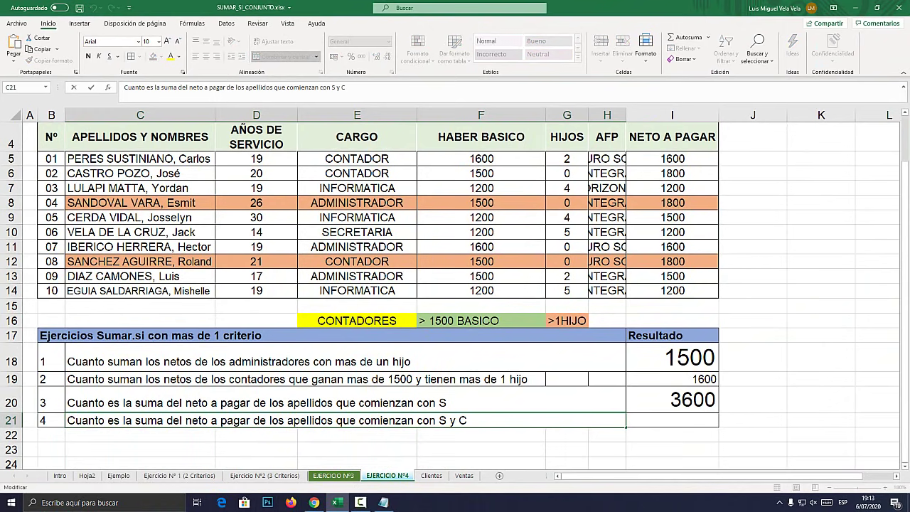
double_click(441, 420)
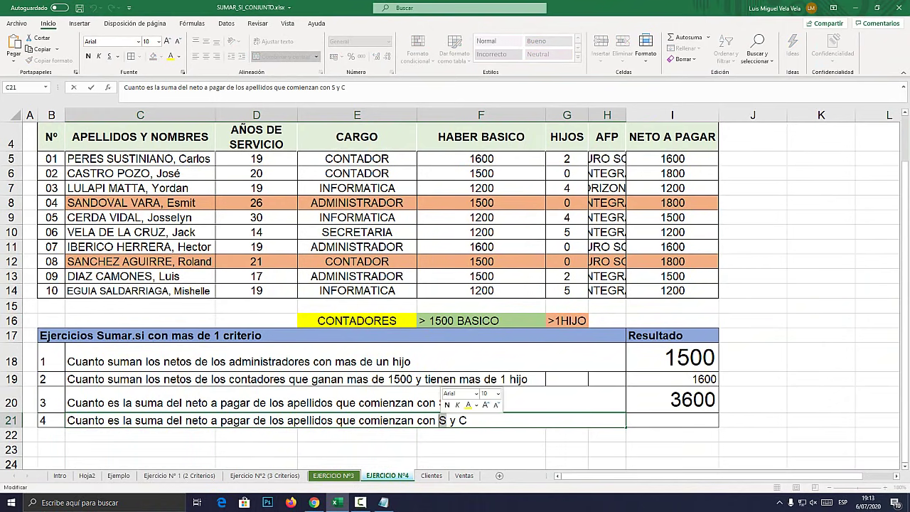
double_click(462, 420)
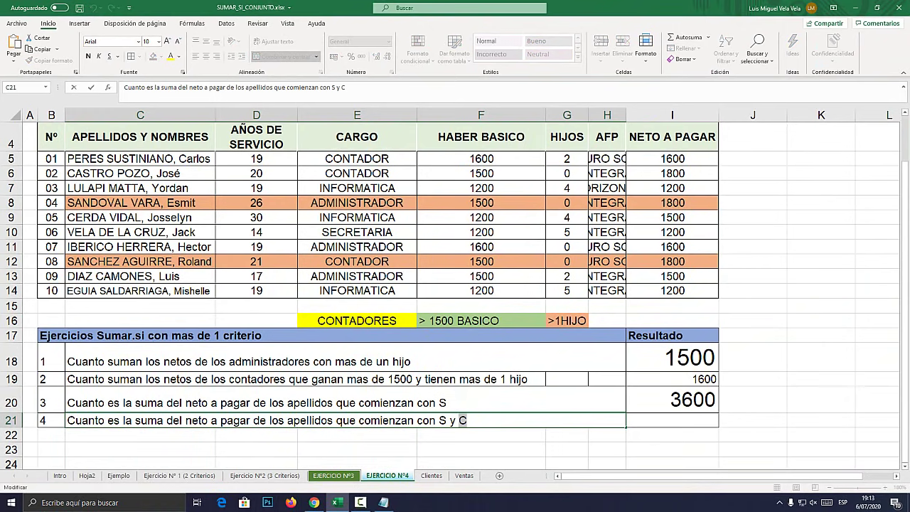
click(140, 217)
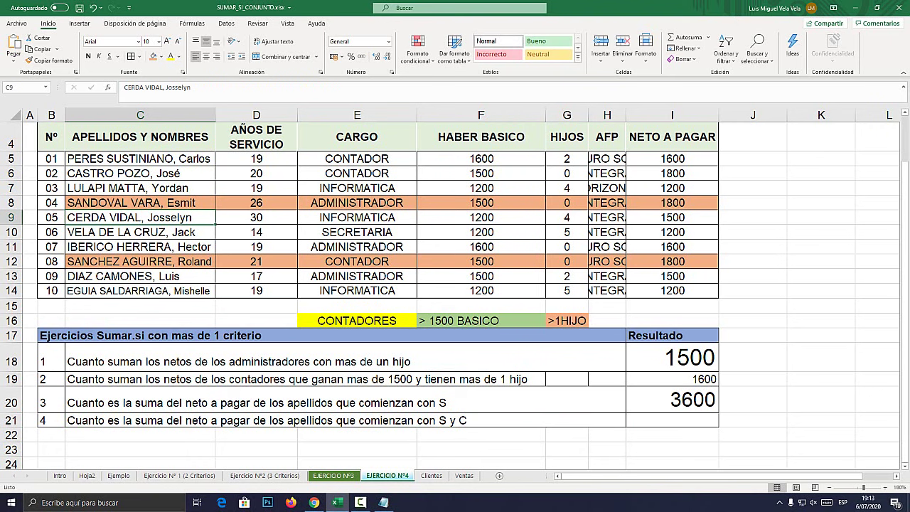
key(super+plus)
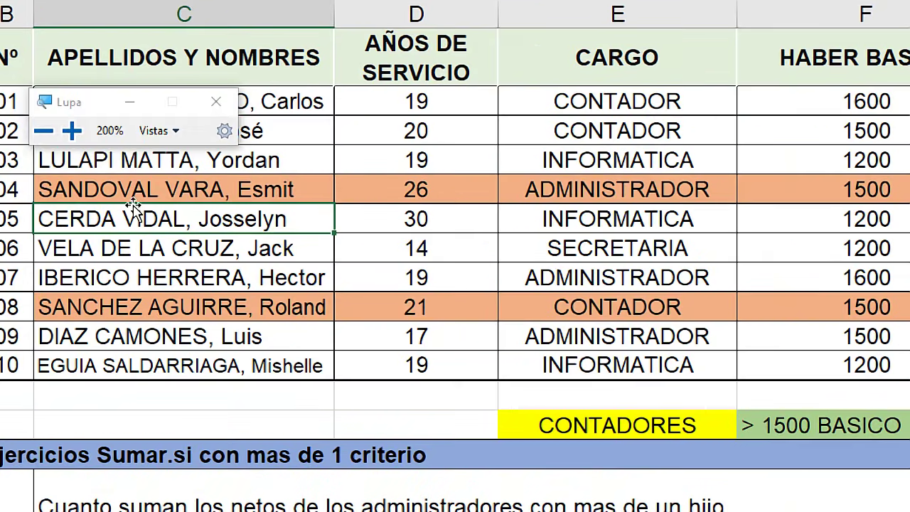
key(super+Escape)
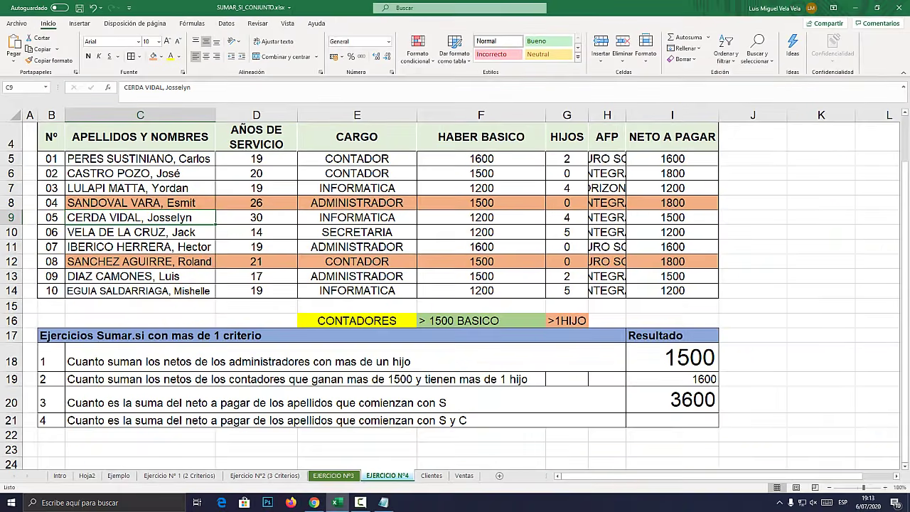
drag(140, 217, 672, 217)
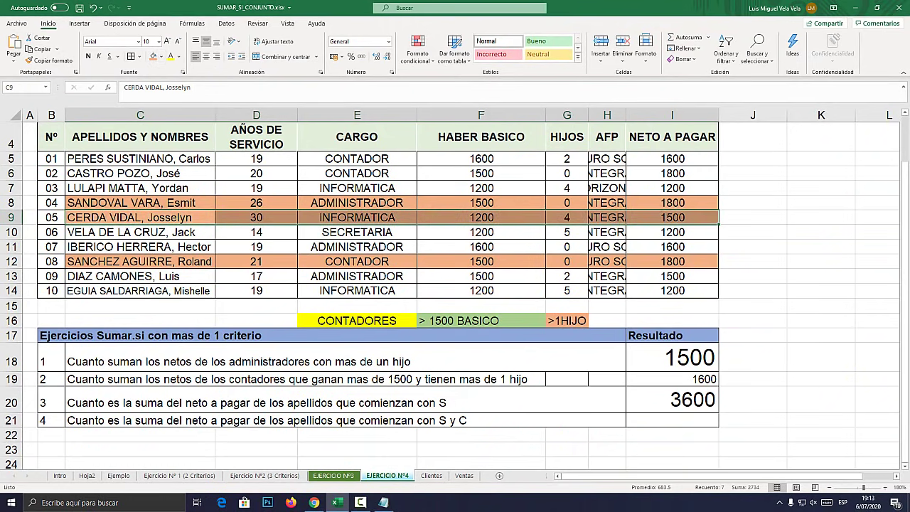
drag(142, 173, 671, 173)
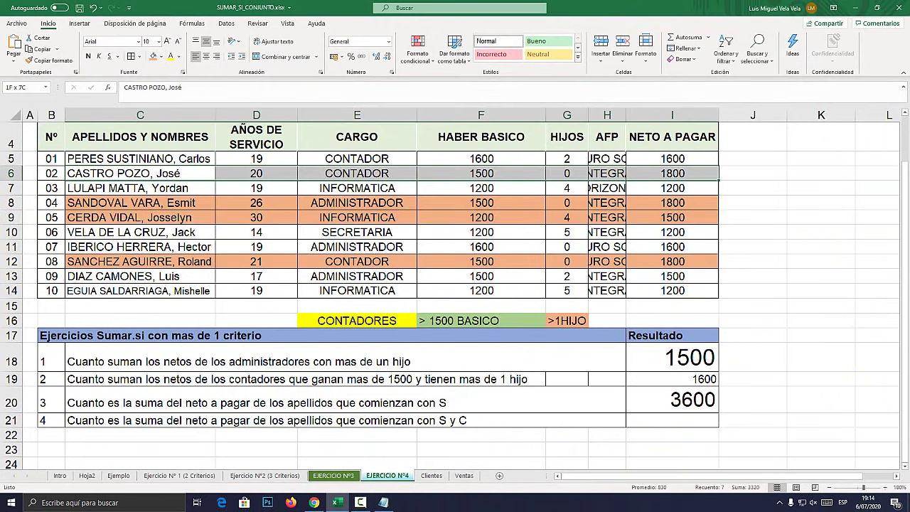
click(153, 57)
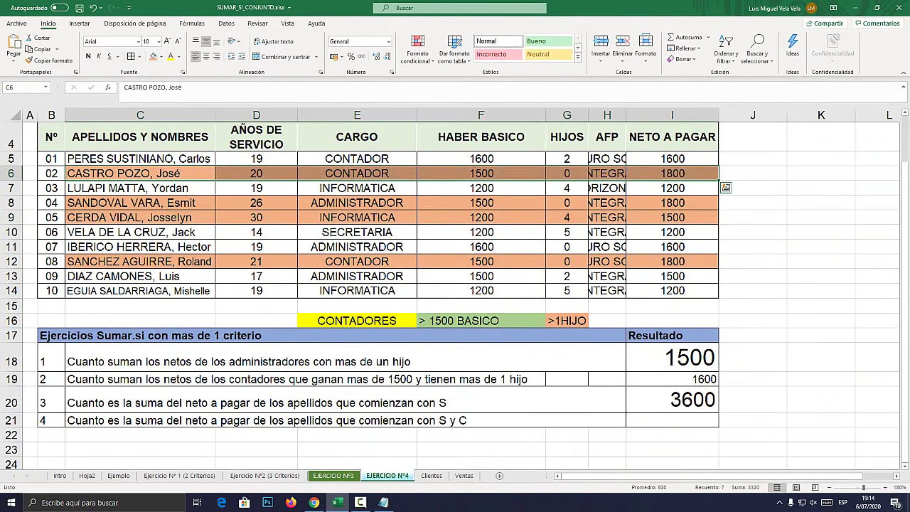
click(141, 217)
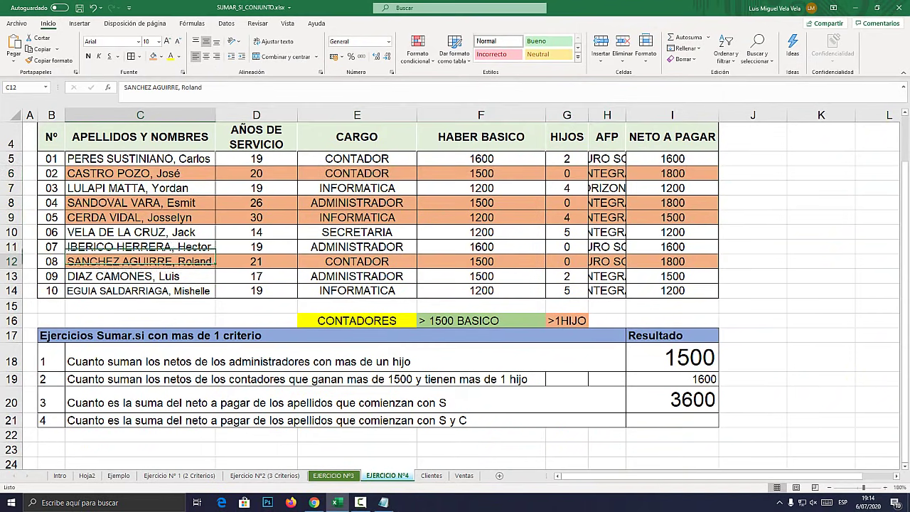
- Check the surname rows and select result cell I21 for question 4
key(Down)
key(Down)
key(Down)
key(Up)
key(Up)
key(Up)
key(Up)
key(Up)
key(Up)
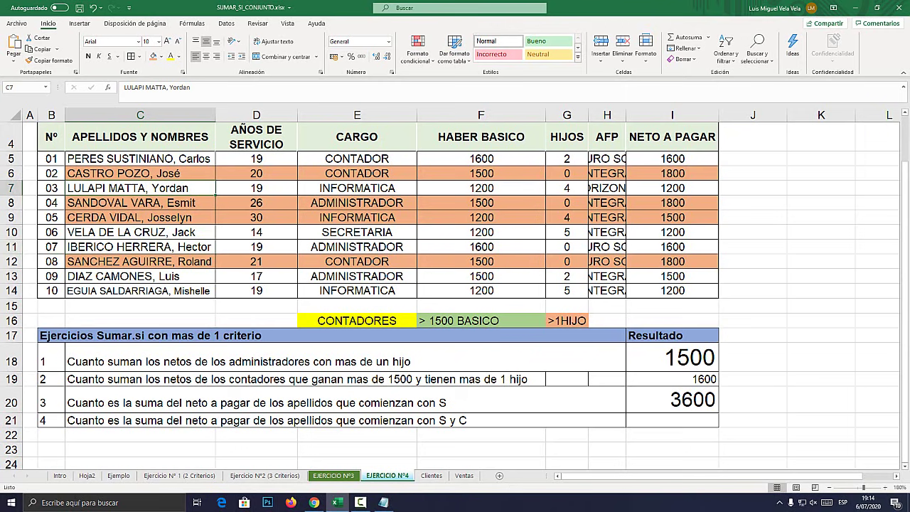
key(Up)
click(671, 420)
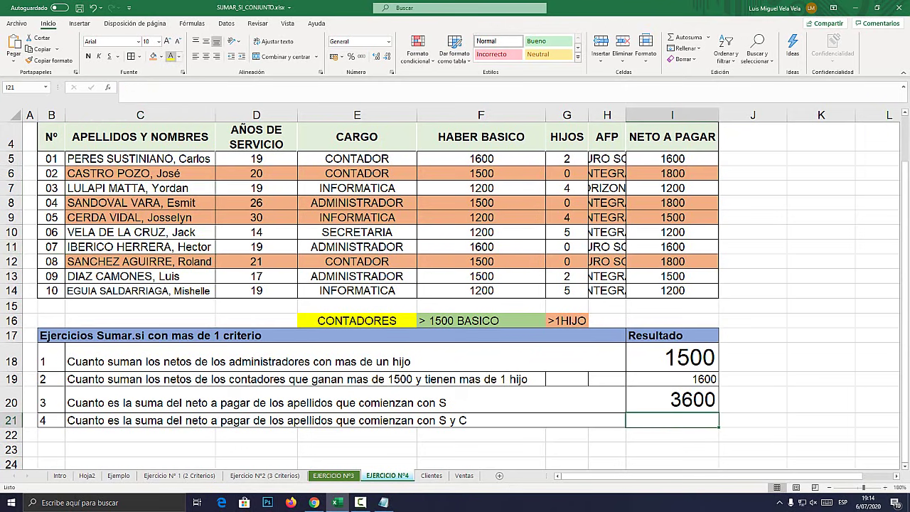
- Start =SUMAR.SI in I21 using C5:C14 as the surname range
click(167, 41)
click(166, 40)
scroll(455, 285, down, 2)
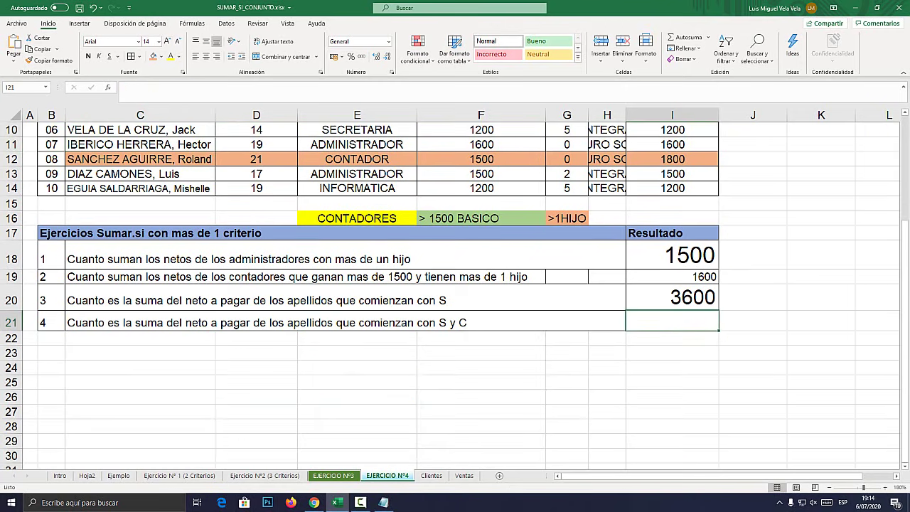
key(super+plus)
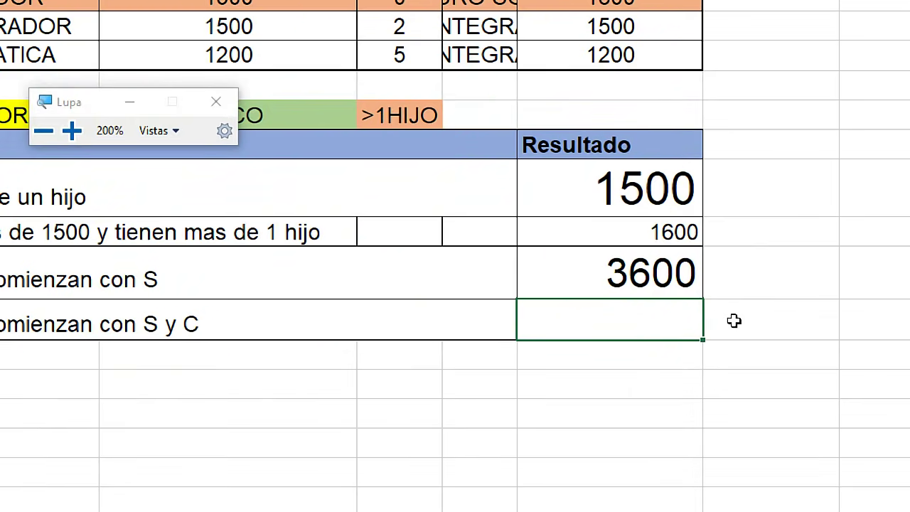
text(=sumar.)
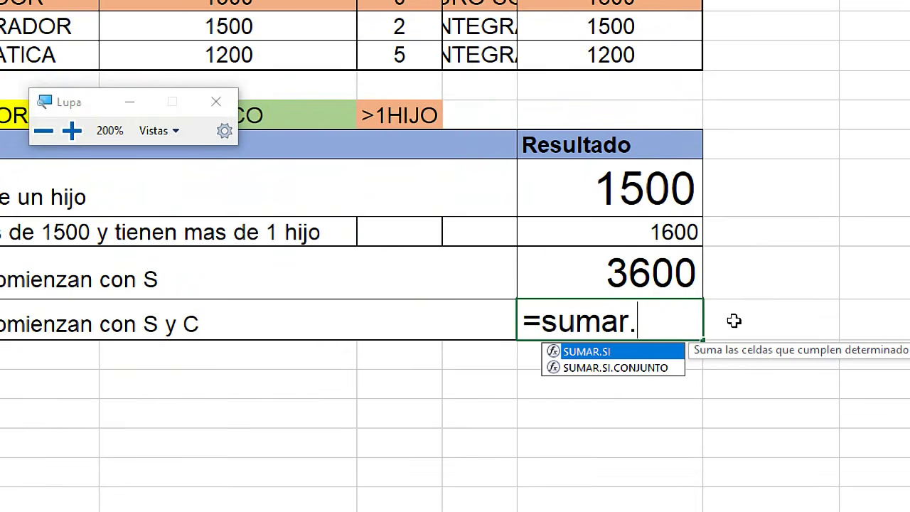
key(Tab)
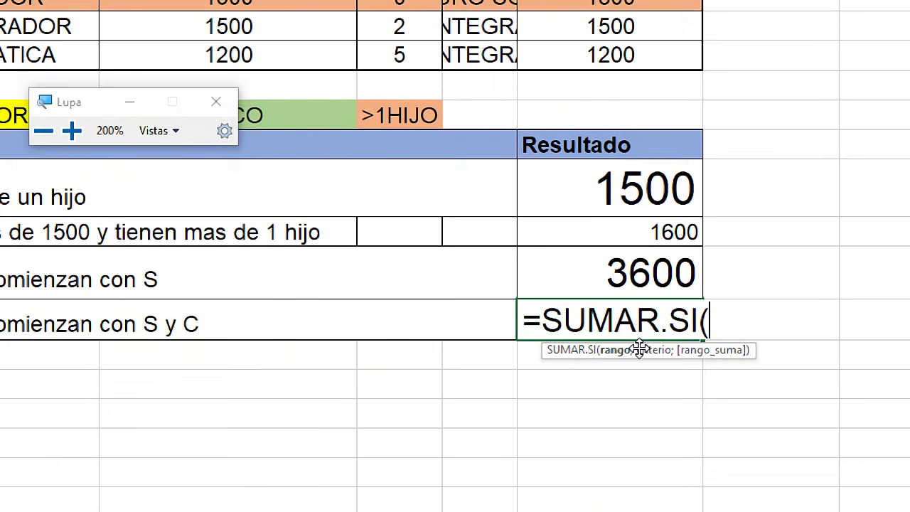
key(super+minus)
scroll(455, 285, up, 2)
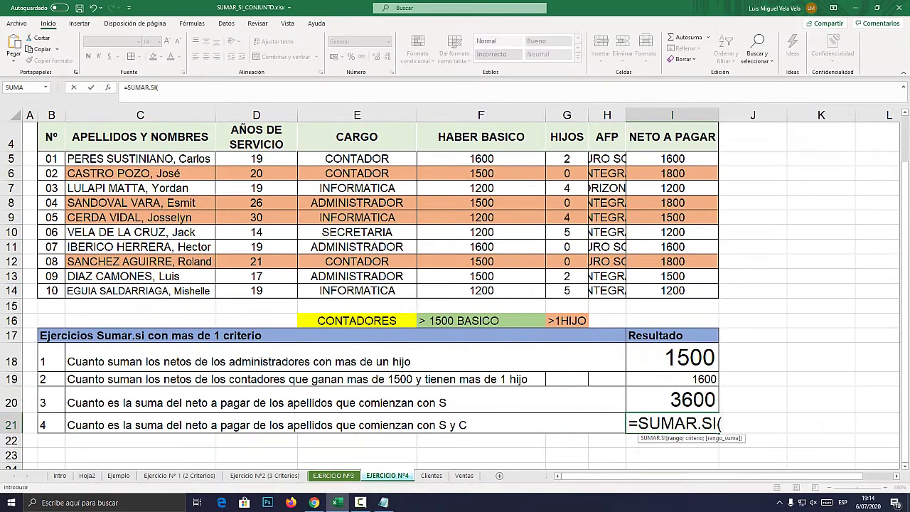
drag(140, 158, 140, 291)
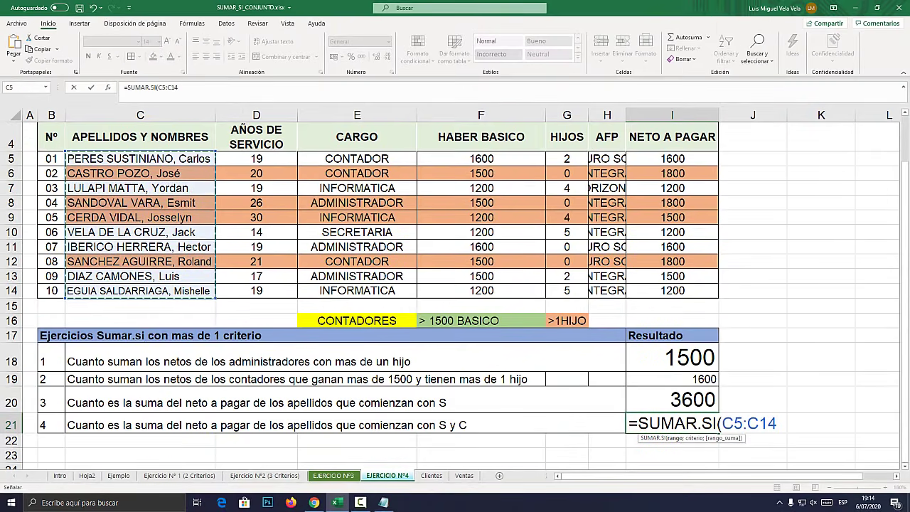
text(;)
- Finish it with criterion "S*" and sum range I5:I14, then confirm
key(super+plus)
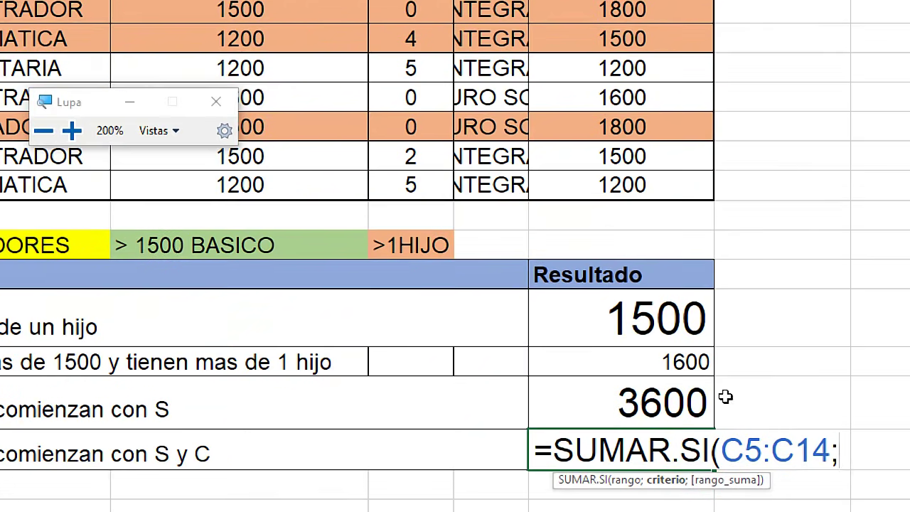
text(")
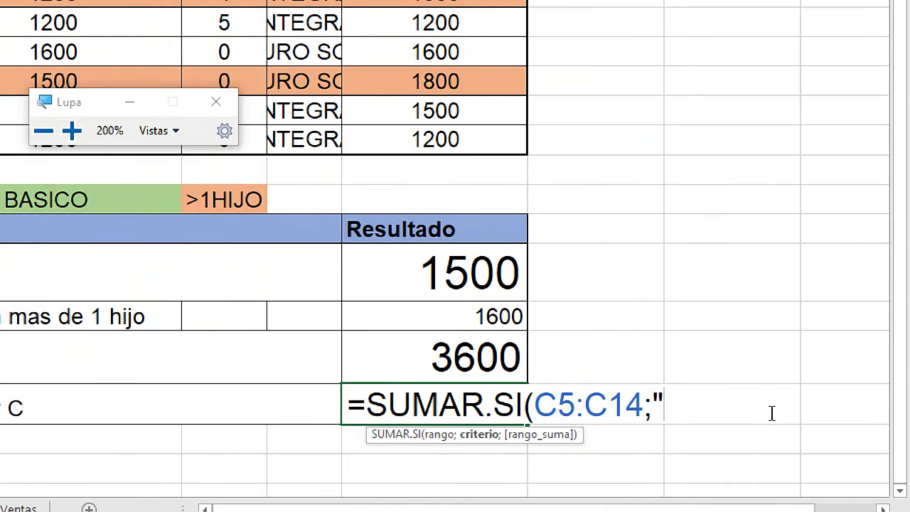
text(S*)
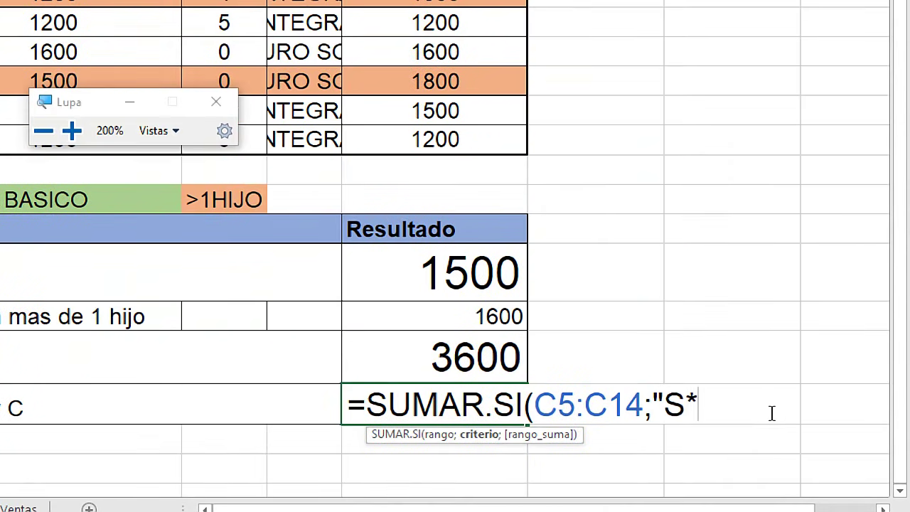
text(";)
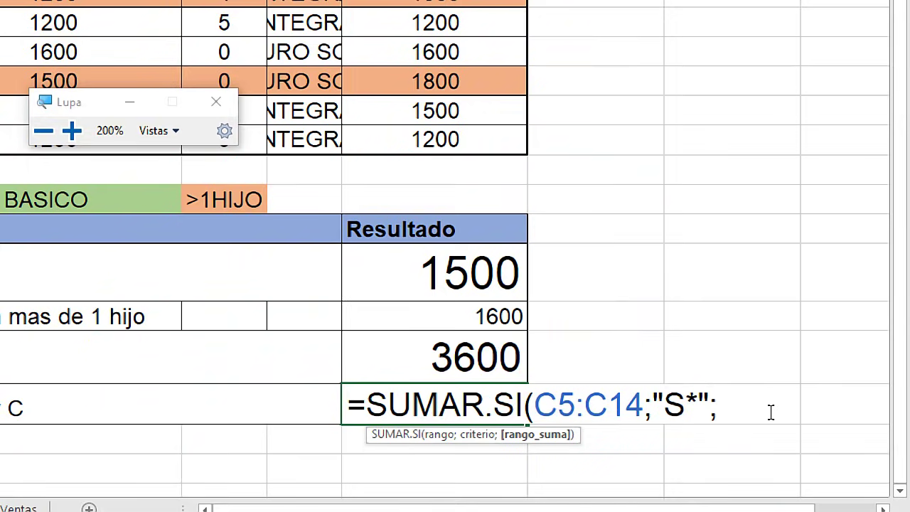
key(super+Escape)
scroll(672, 284, up, 1)
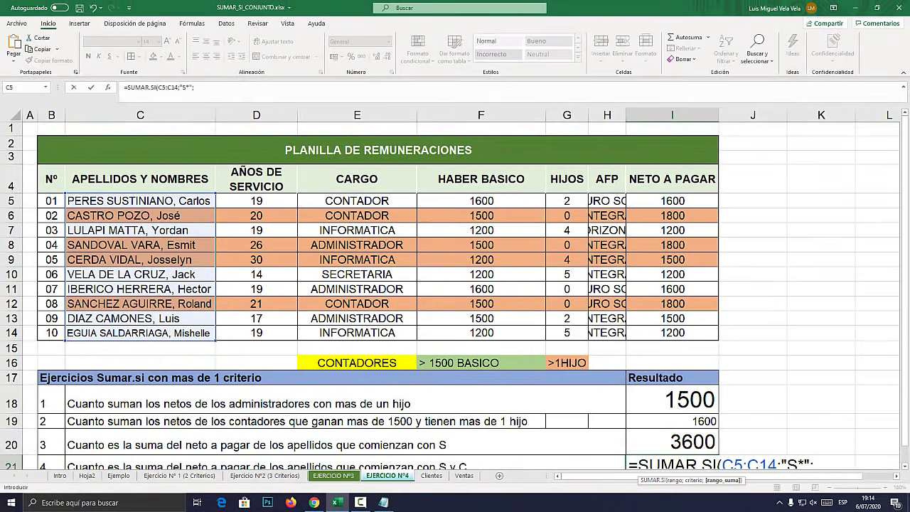
drag(672, 201, 672, 332)
scroll(455, 296, down, 2)
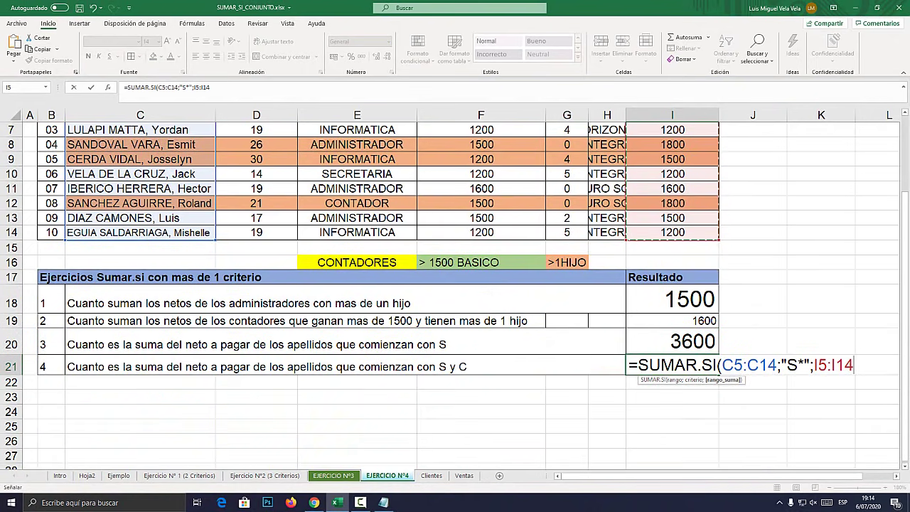
text())
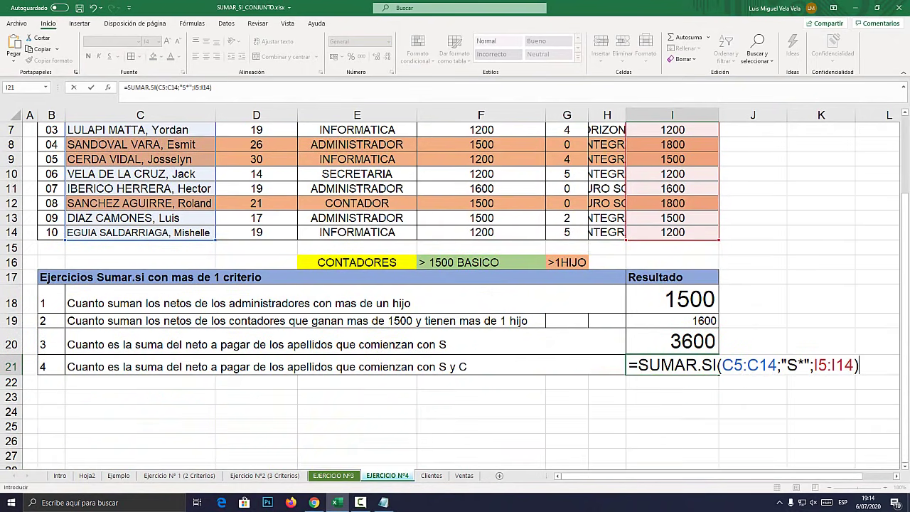
key(Return)
click(672, 365)
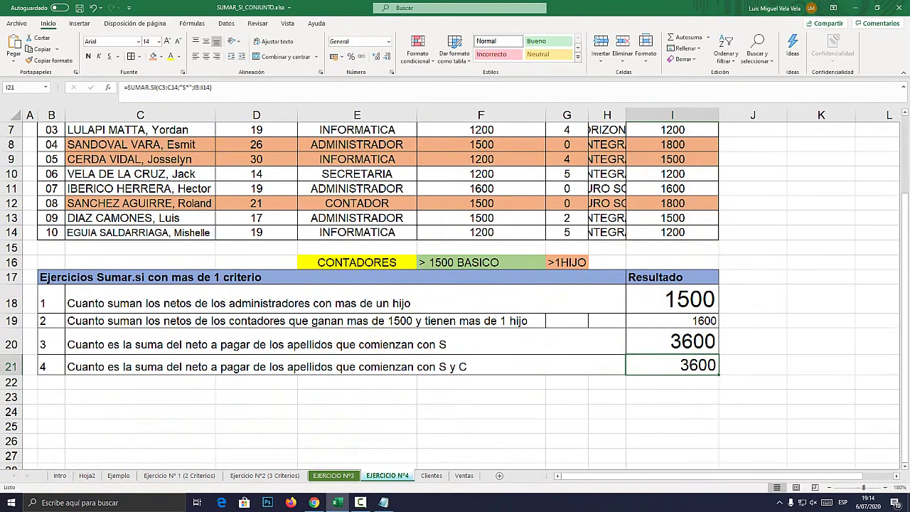
- Add a copied second SUMAR.SI with criterion "C*" to the I21 formula
key(super+plus)
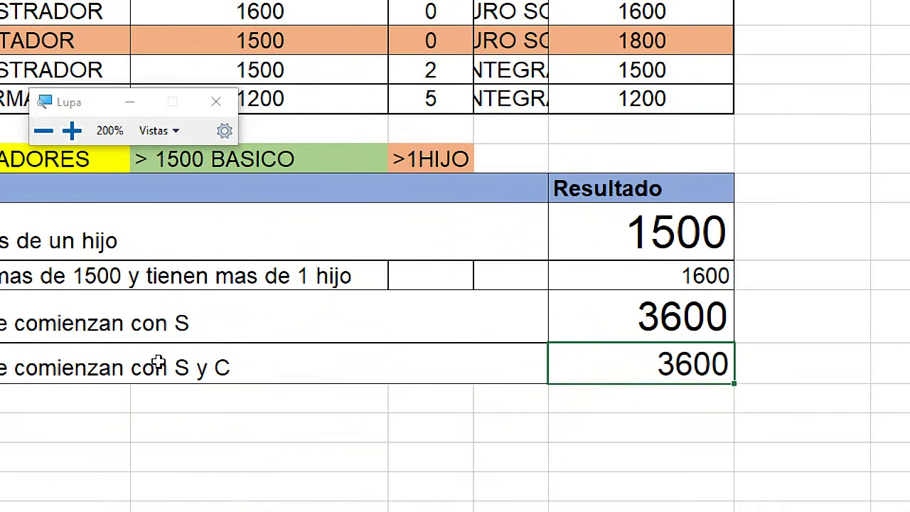
double_click(659, 362)
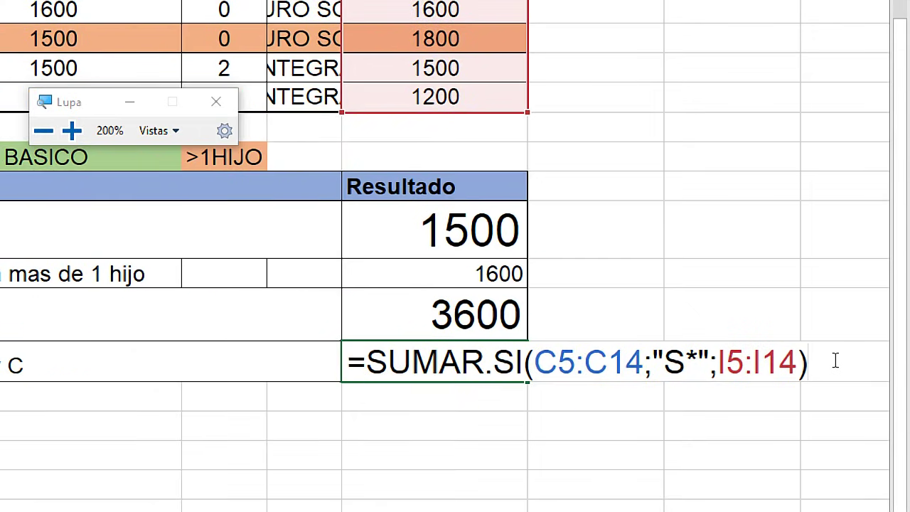
text( +)
drag(808, 366, 377, 364)
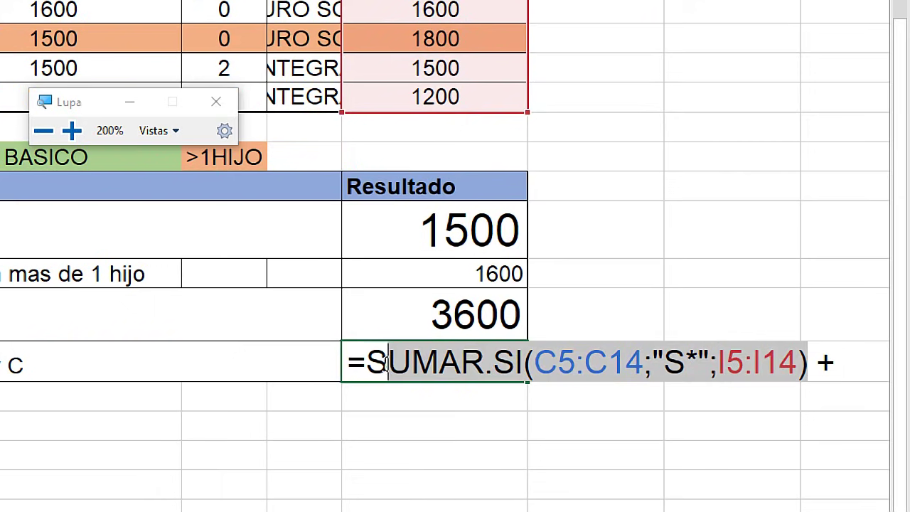
key(ctrl+c)
click(846, 365)
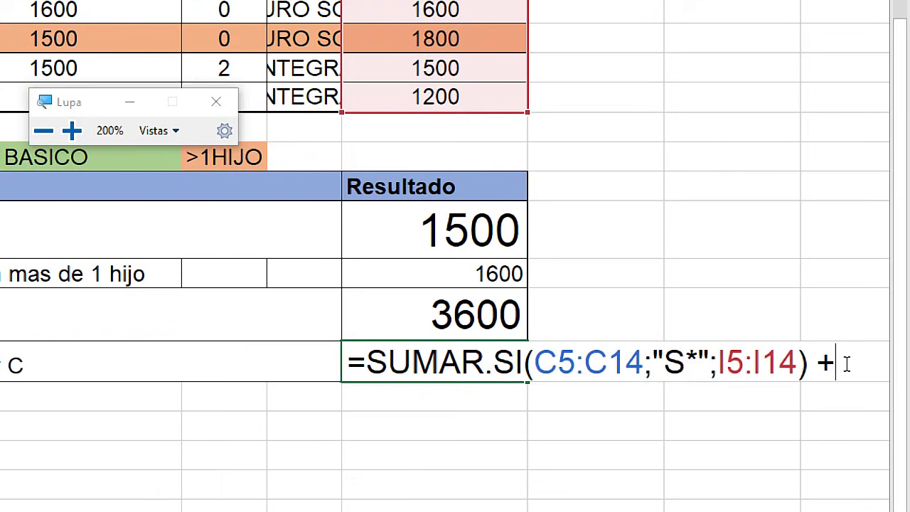
key(ctrl+v)
click(668, 402)
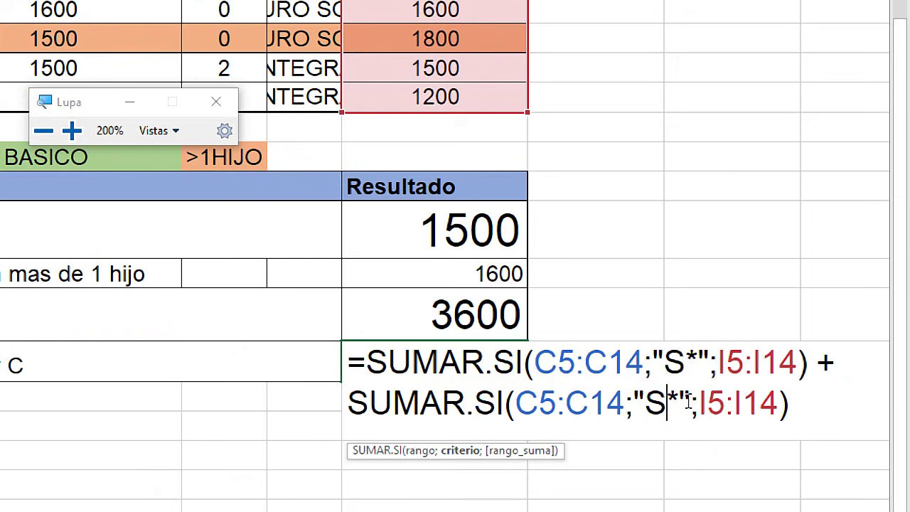
key(shift+Left)
text(C)
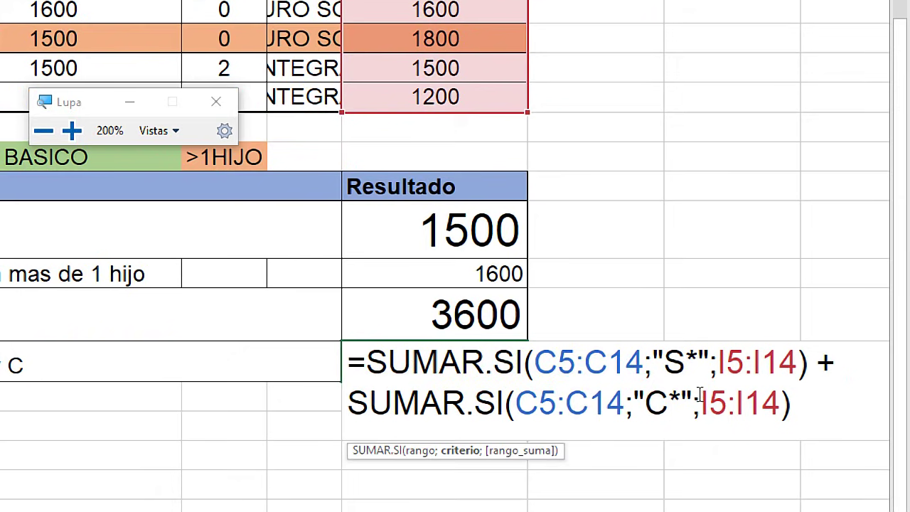
key(Return)
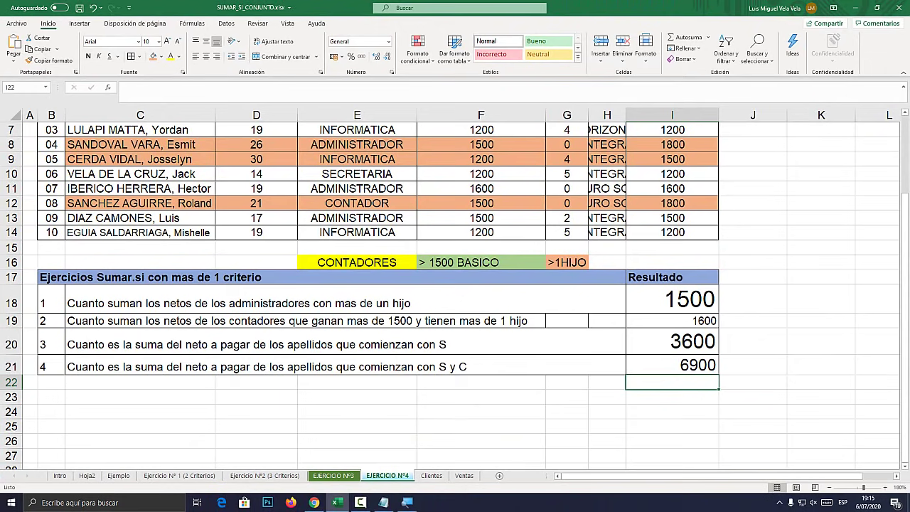
- Review the net-pay formulas and the combined S-and-C formula totalling 6900
click(672, 365)
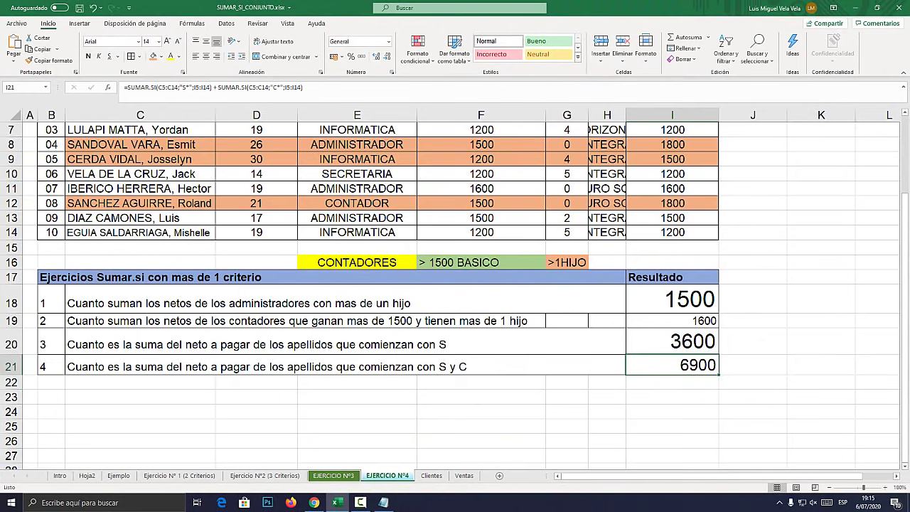
scroll(455, 291, up, 2)
click(672, 215)
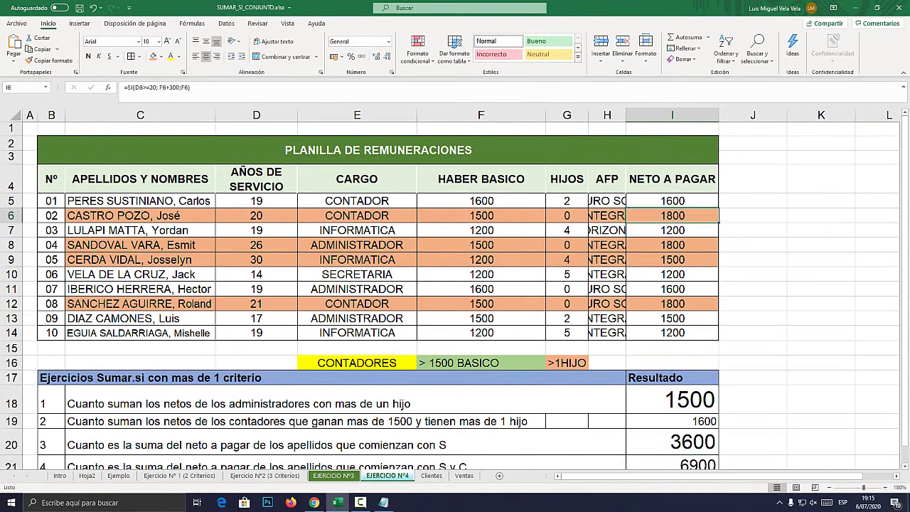
key(Down)
key(Down)
key(Down)
key(Down)
key(Down)
key(Down)
key(Up)
key(Up)
key(Up)
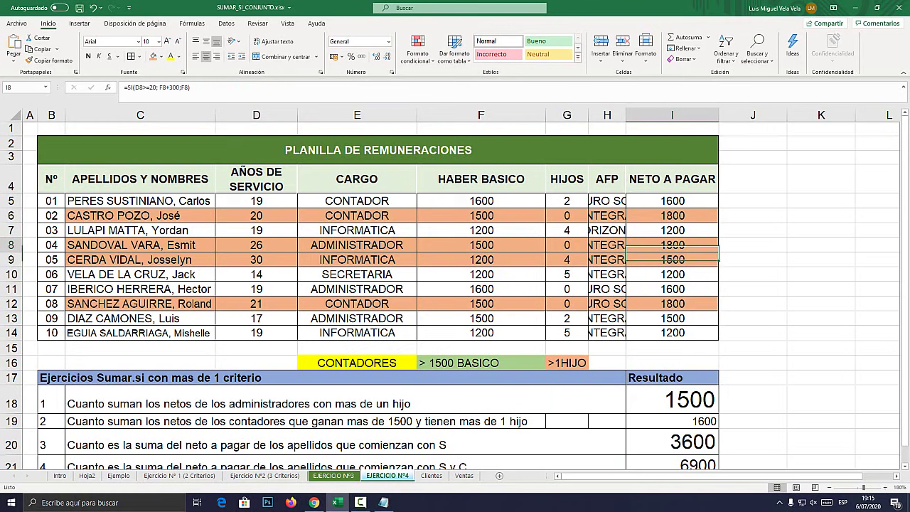
key(Up)
key(Up)
scroll(455, 292, down, 2)
click(672, 364)
double_click(699, 365)
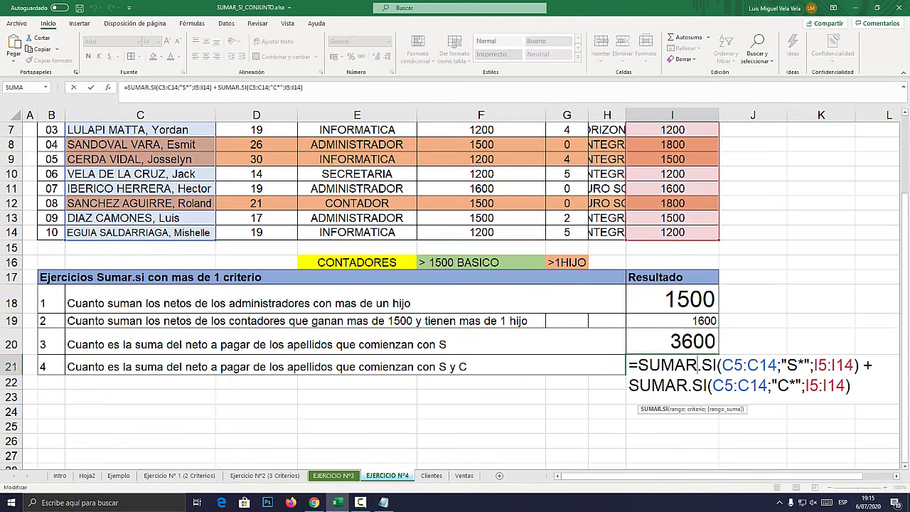
key(super+plus)
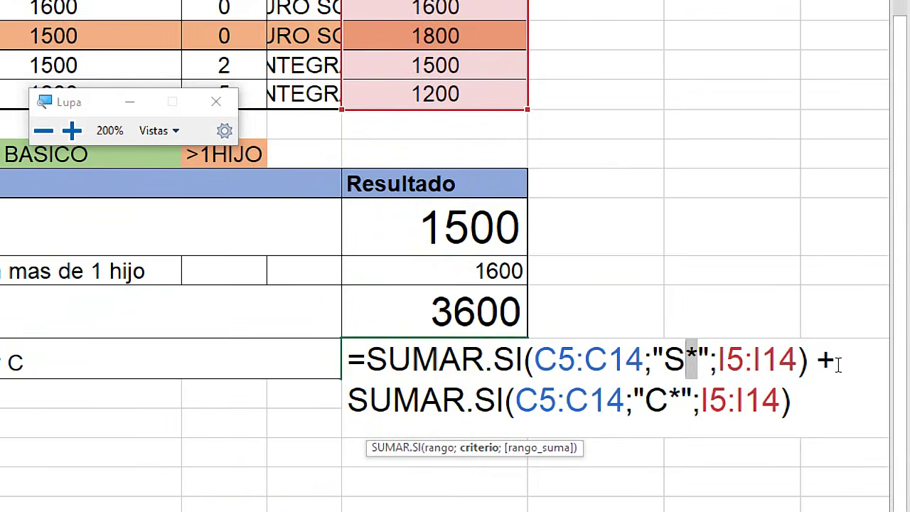
click(821, 360)
key(super+Escape)
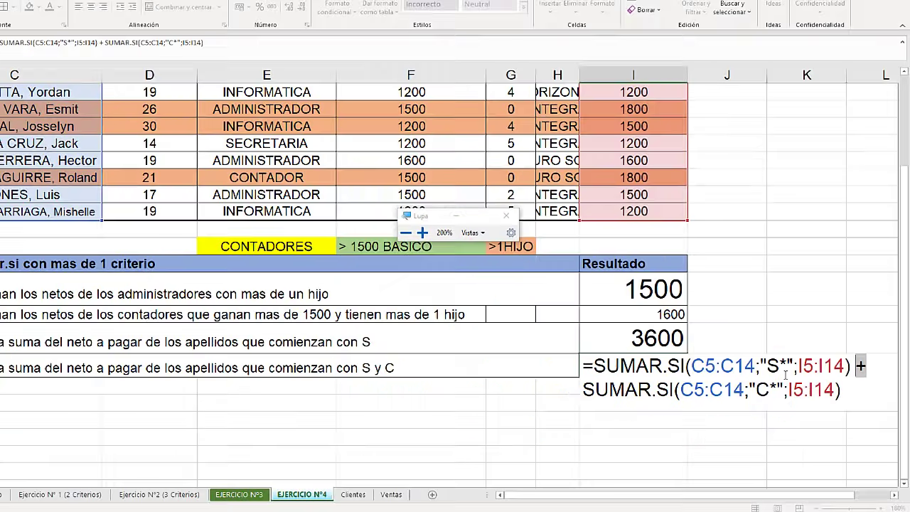
key(Escape)
click(432, 475)
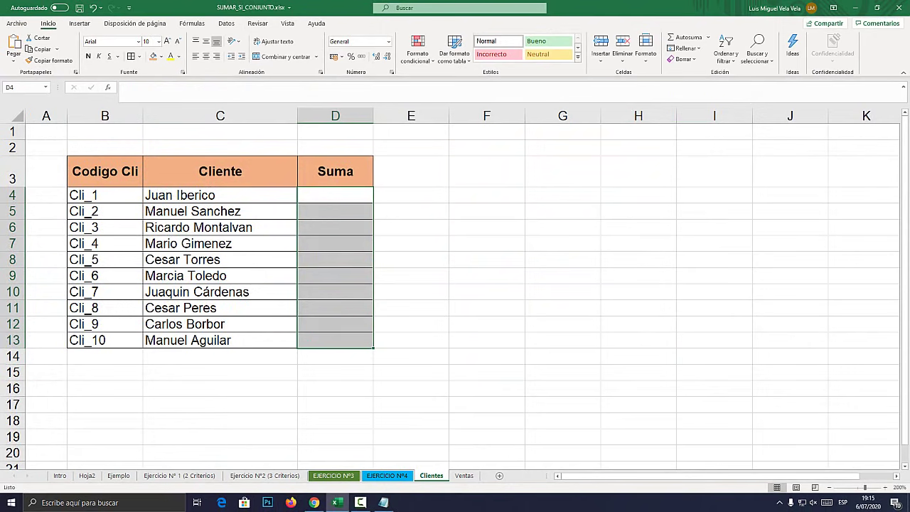
- Look over the Clientes code, Cliente and Suma columns and the Ventas sales table
click(562, 323)
click(464, 475)
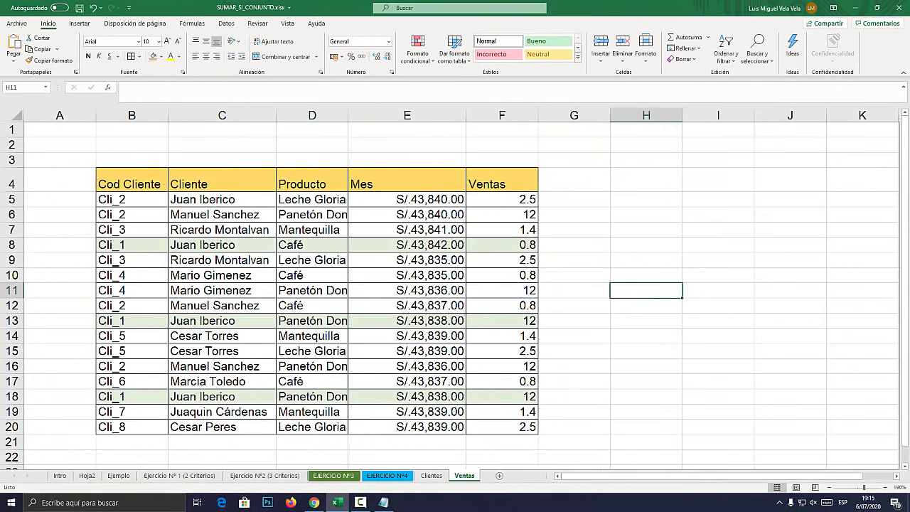
key(ctrl+Page_Up)
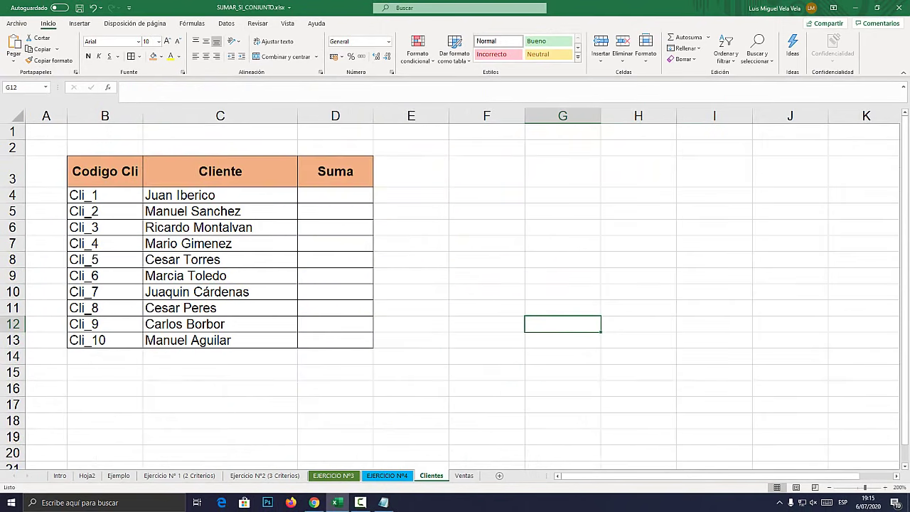
click(104, 116)
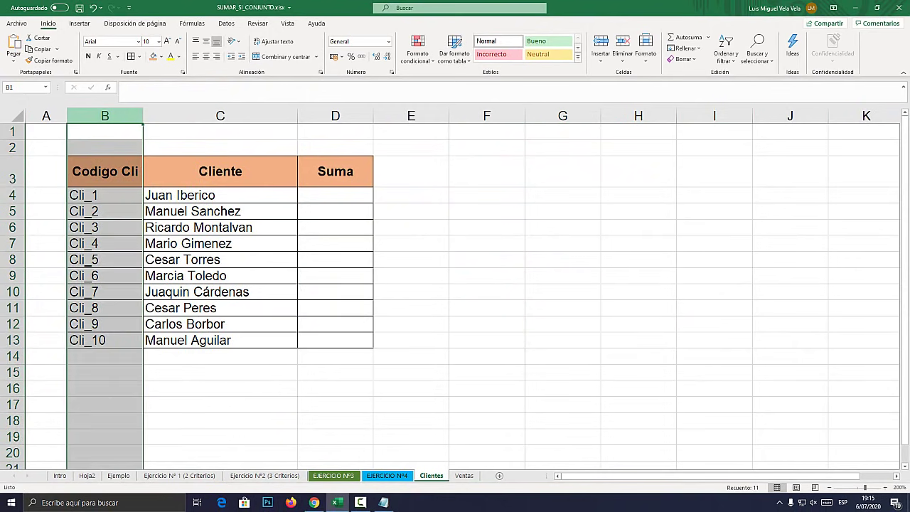
drag(220, 116, 335, 116)
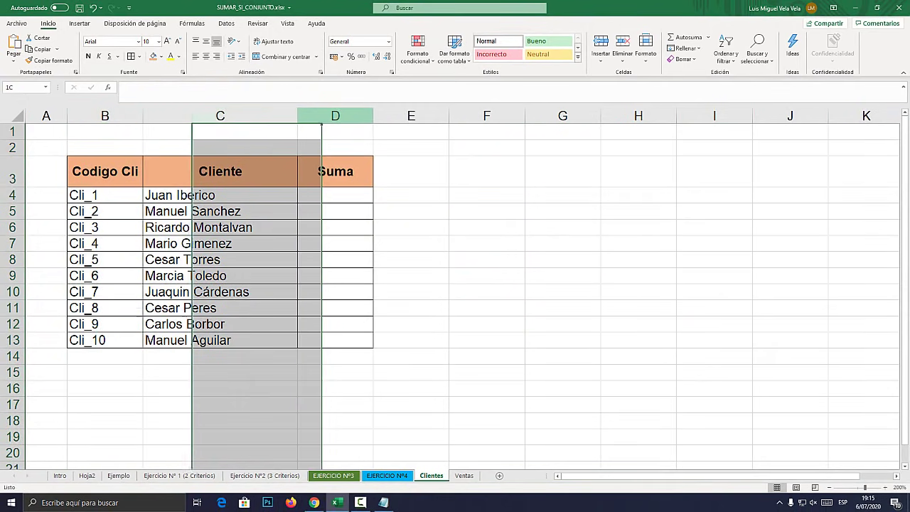
key(ctrl+Page_Down)
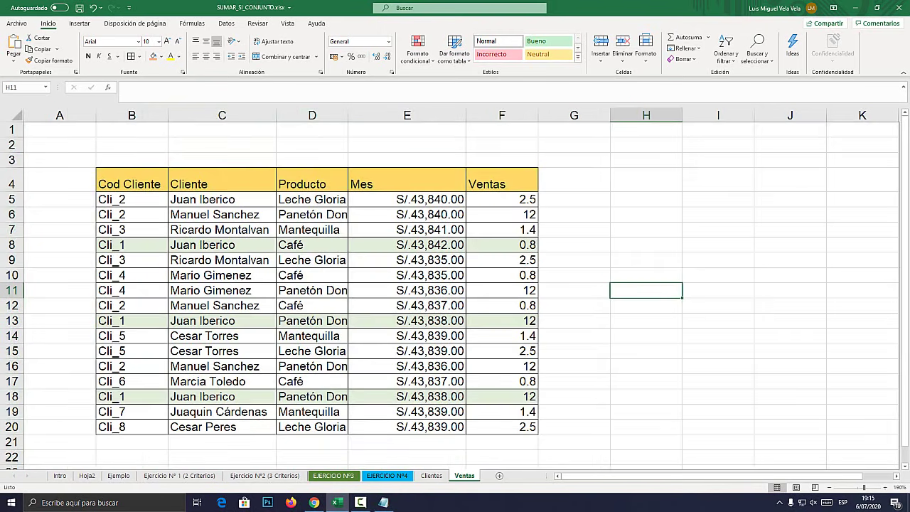
key(ctrl+a)
click(646, 320)
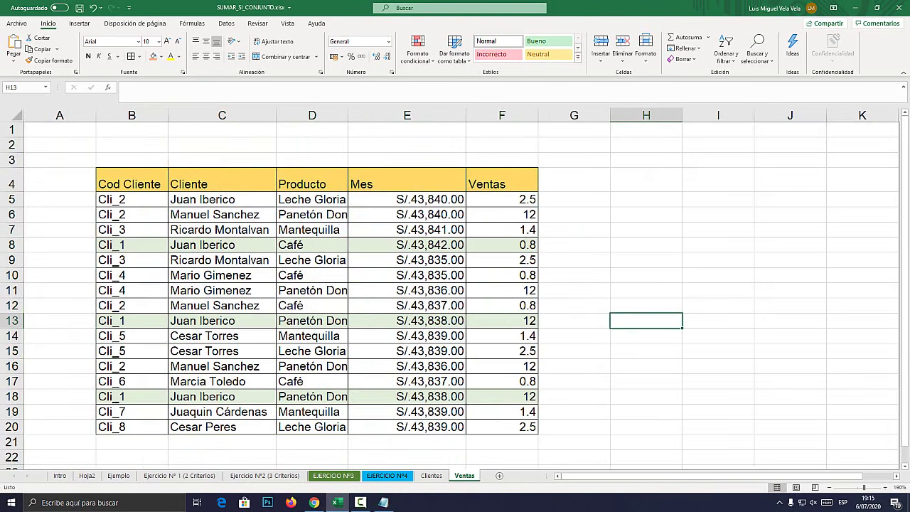
key(ctrl+Page_Up)
- Fill the first client's row B4:D4 on Clientes green
drag(105, 195, 335, 195)
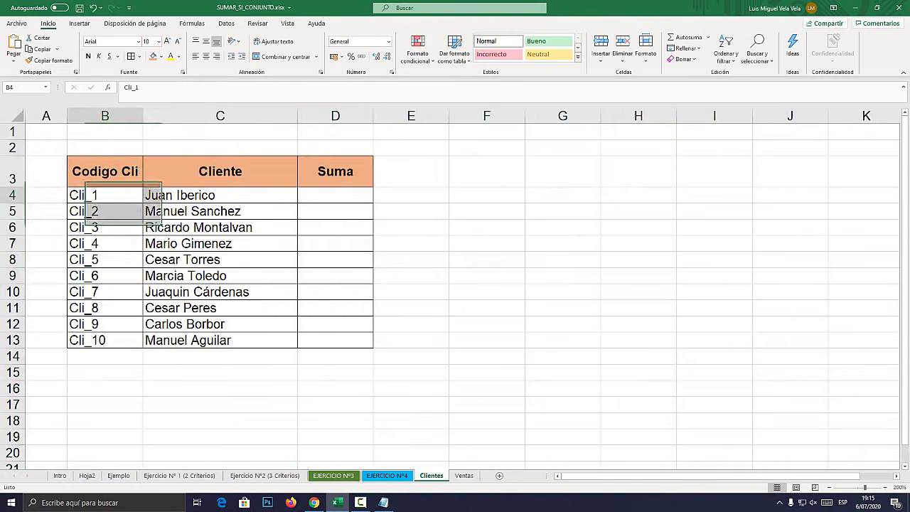
click(160, 57)
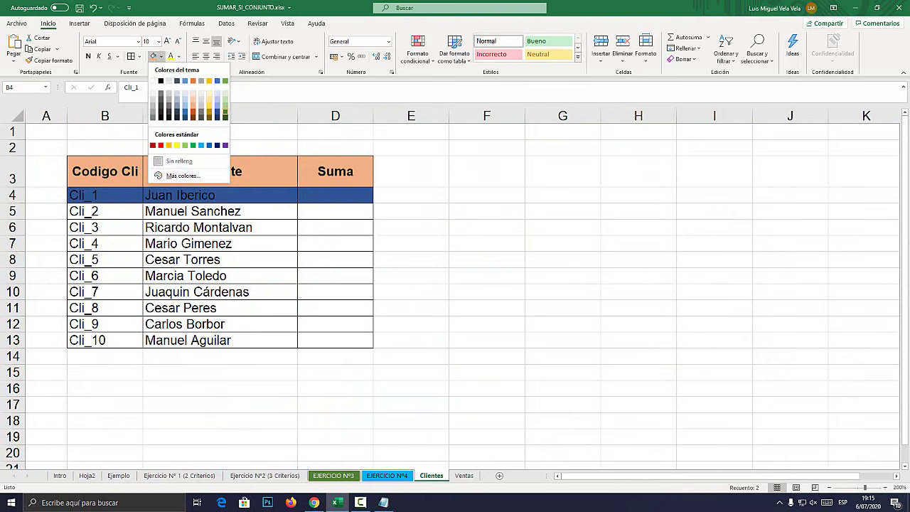
click(225, 112)
click(220, 211)
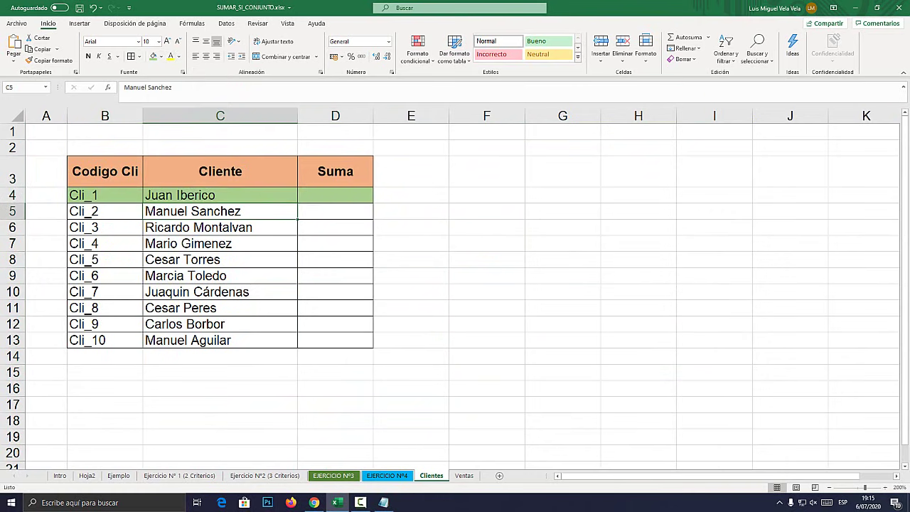
click(105, 195)
- Fill that client's Ventas sales rows 8, 13 and 18 green, then select Clientes D4
key(ctrl+Page_Down)
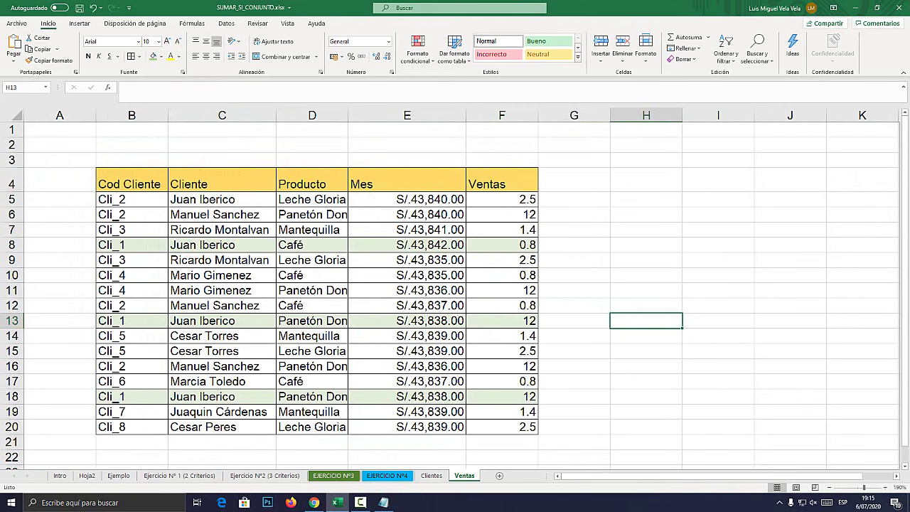
drag(114, 245, 501, 245)
click(152, 56)
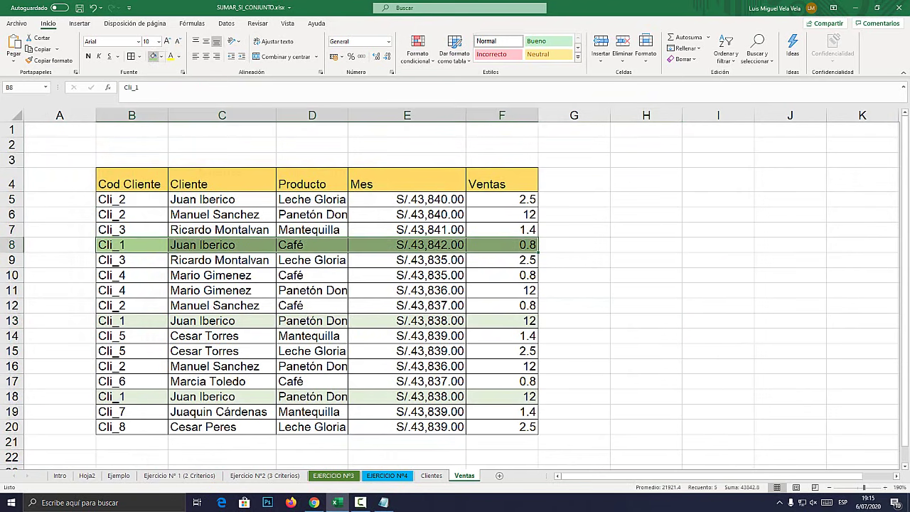
drag(114, 320, 533, 320)
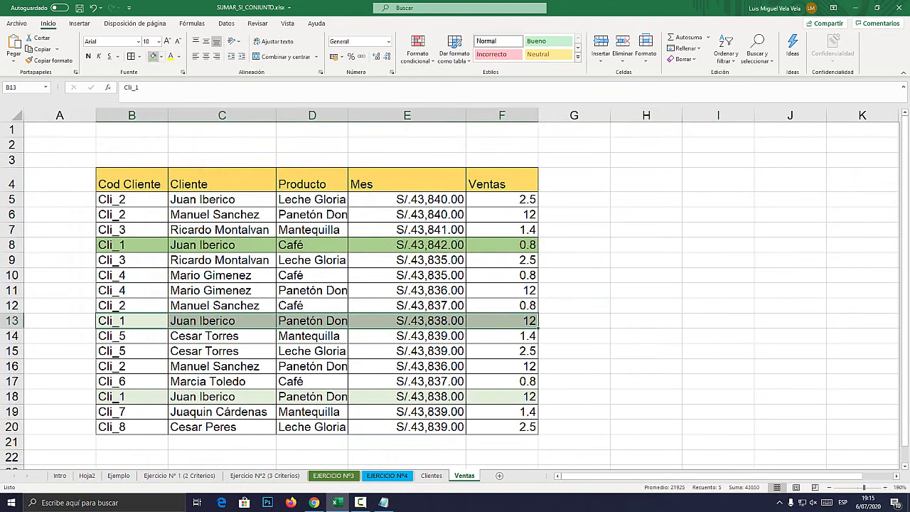
click(153, 56)
drag(114, 396, 526, 398)
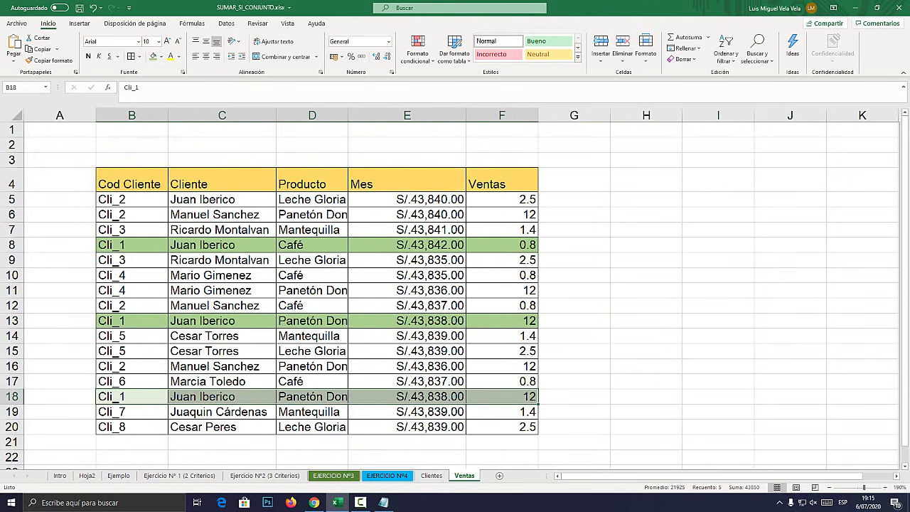
click(153, 56)
click(432, 474)
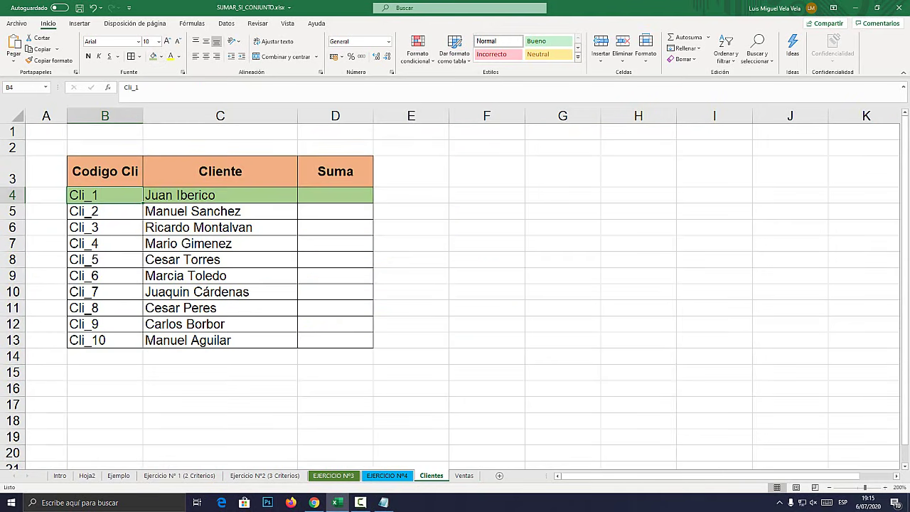
click(335, 195)
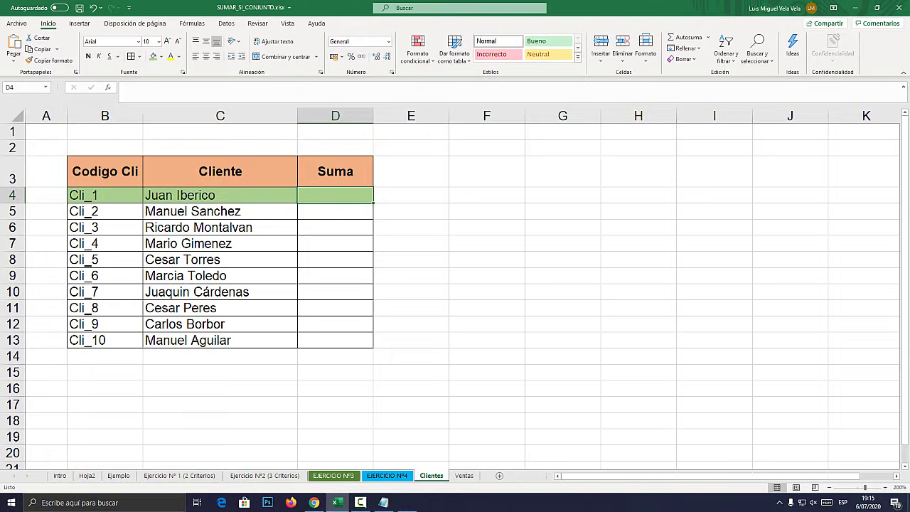
- Begin =SUMAR.SI in D4, cancel it, then preview the Ventas B5:B20 client codes
key(super+plus)
text(=)
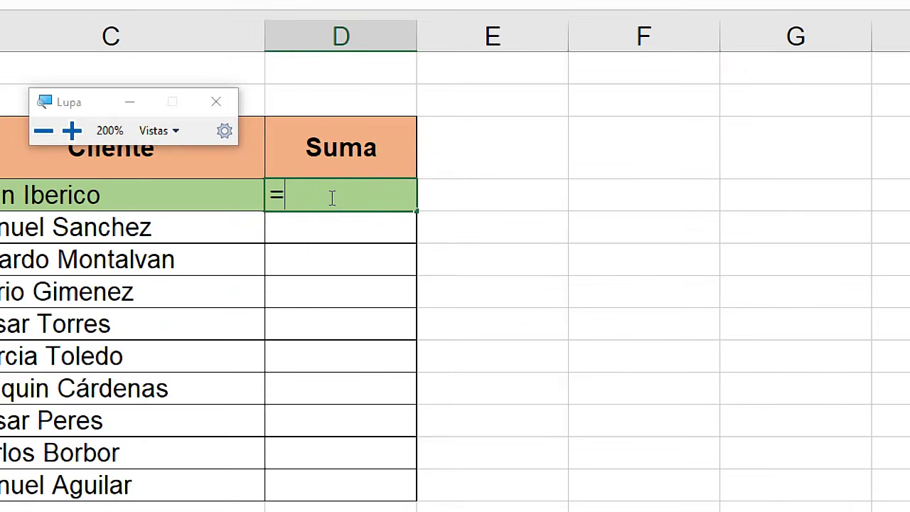
text(sumar)
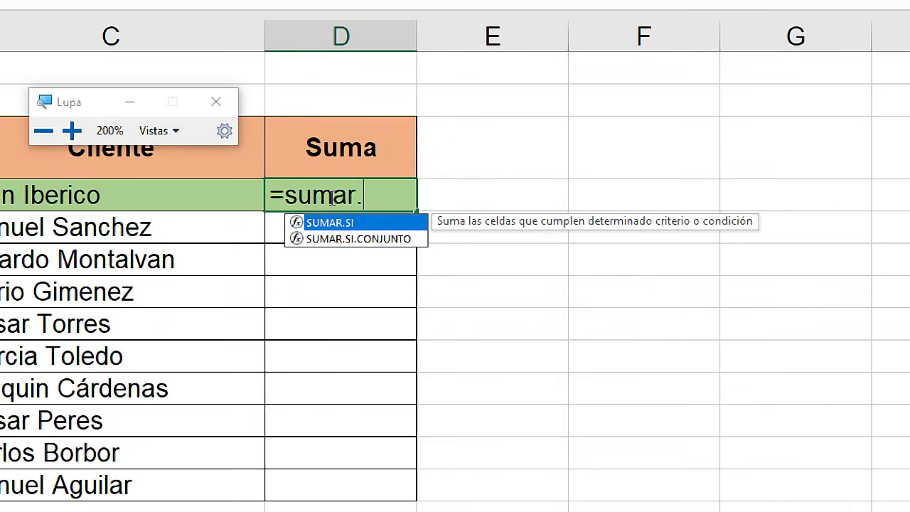
text(.si)
key(Tab)
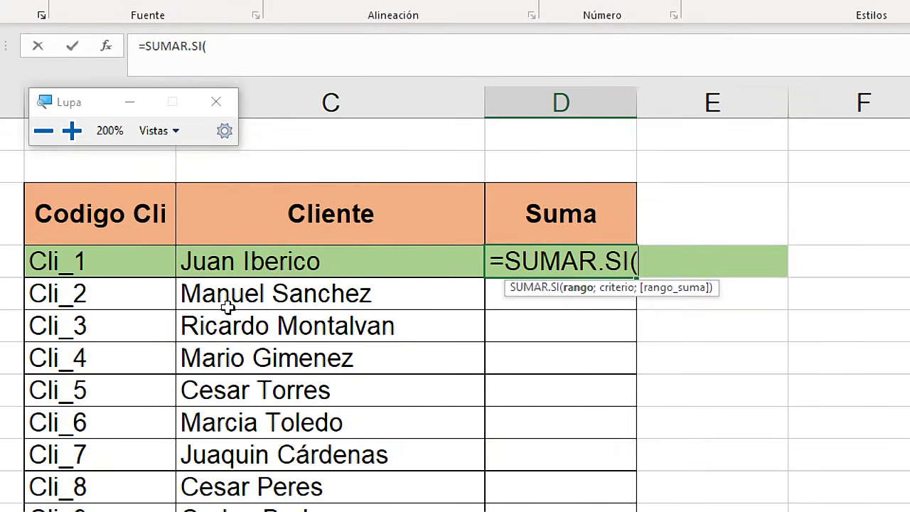
key(Escape)
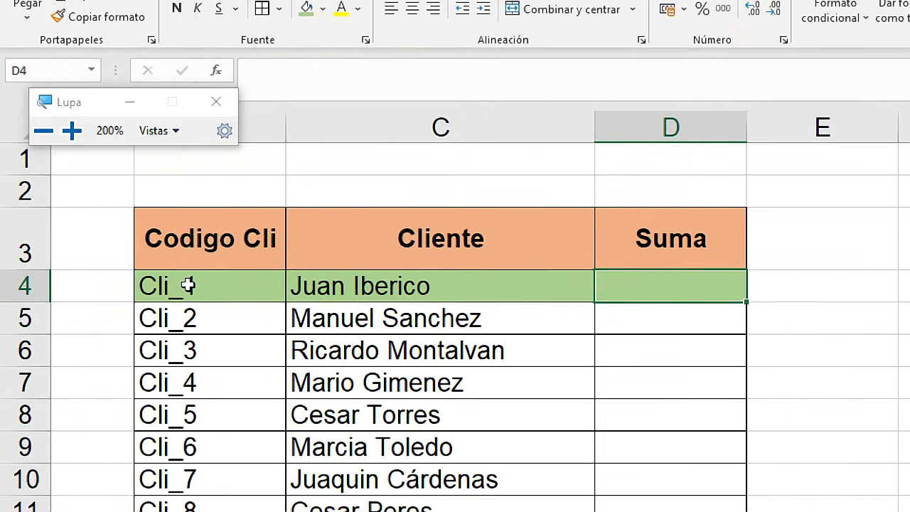
key(super+Escape)
click(464, 475)
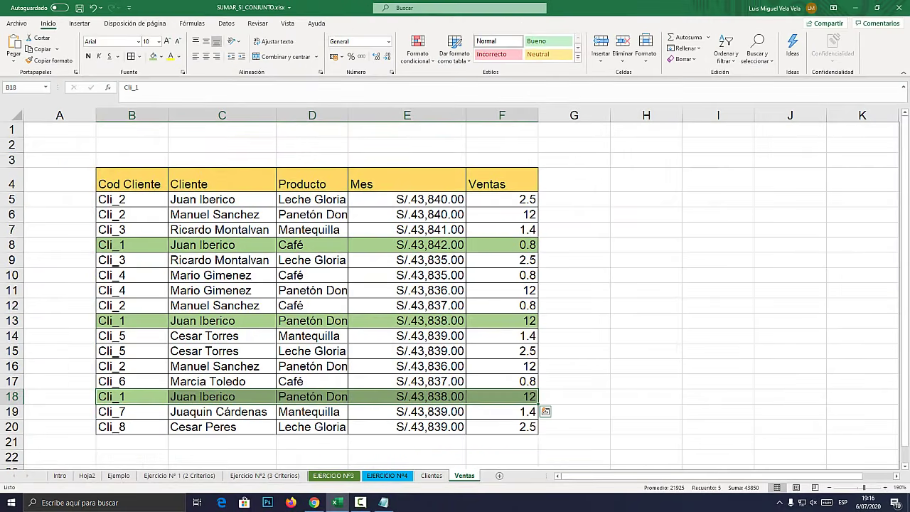
drag(132, 199, 132, 427)
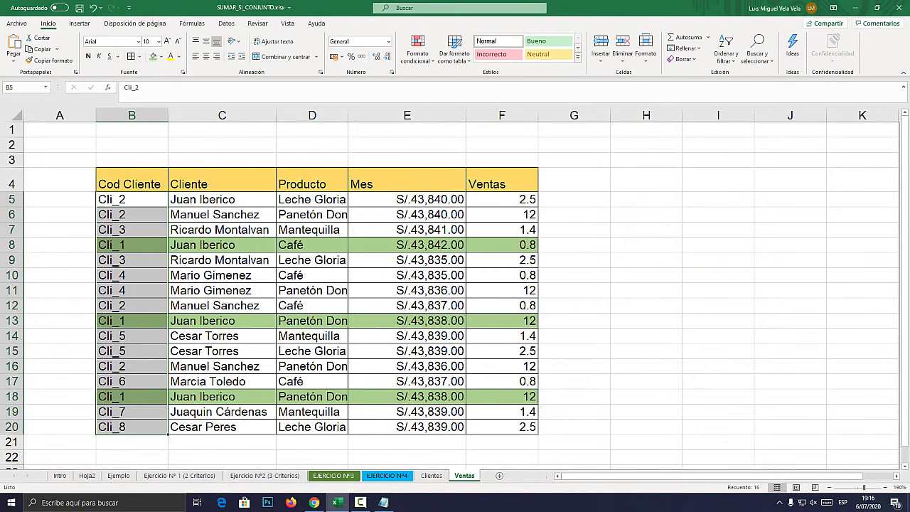
click(431, 475)
- Restart =SUMAR.SI( in D4 with Ventas!B5:B20 as the criteria range
key(super+plus)
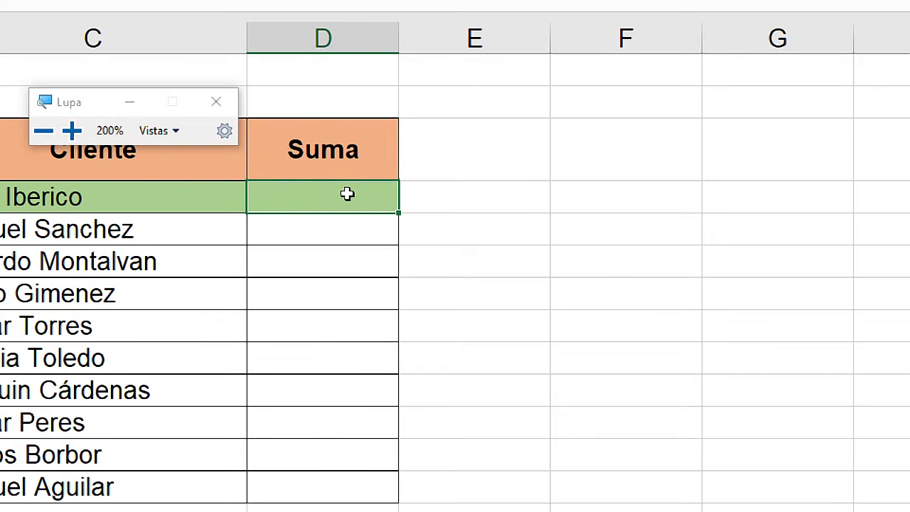
text(=sumar)
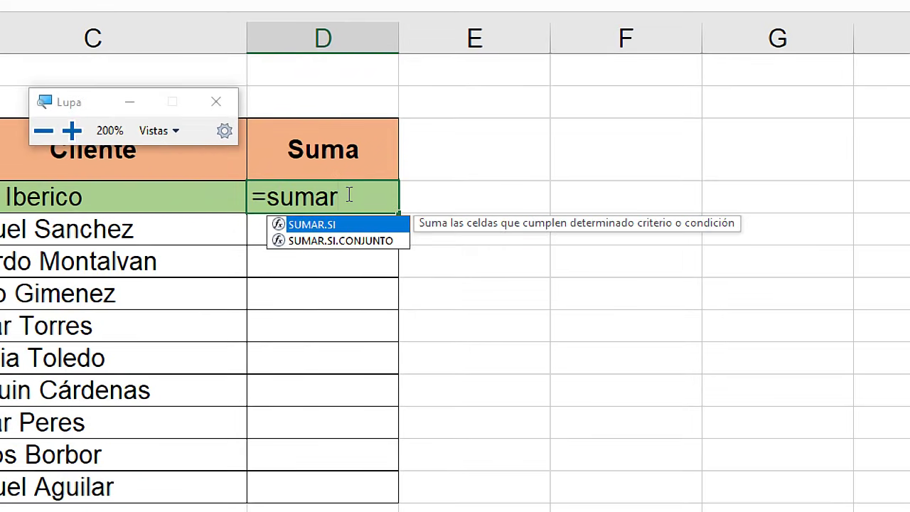
key(Tab)
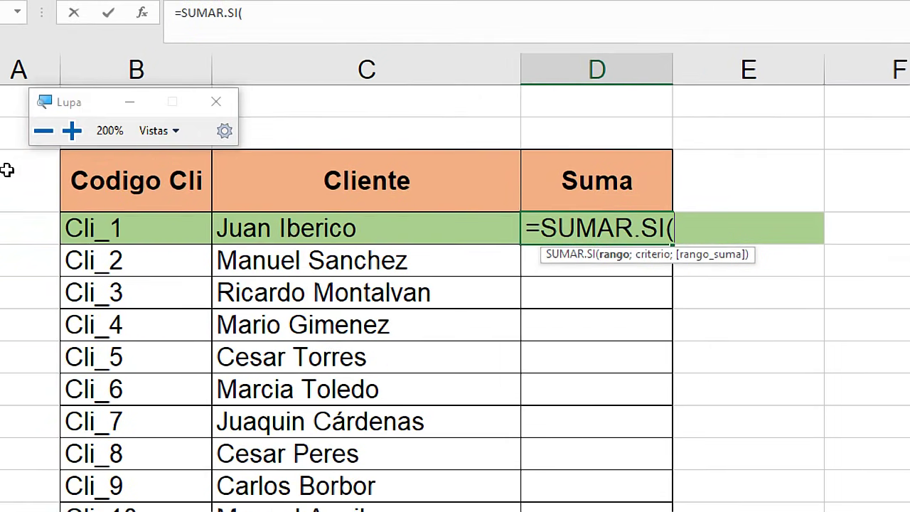
key(super+Escape)
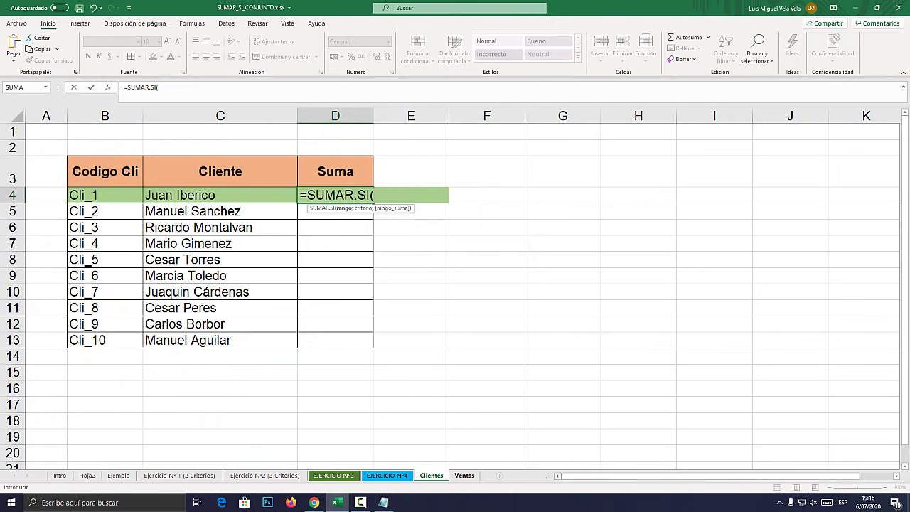
key(super+plus)
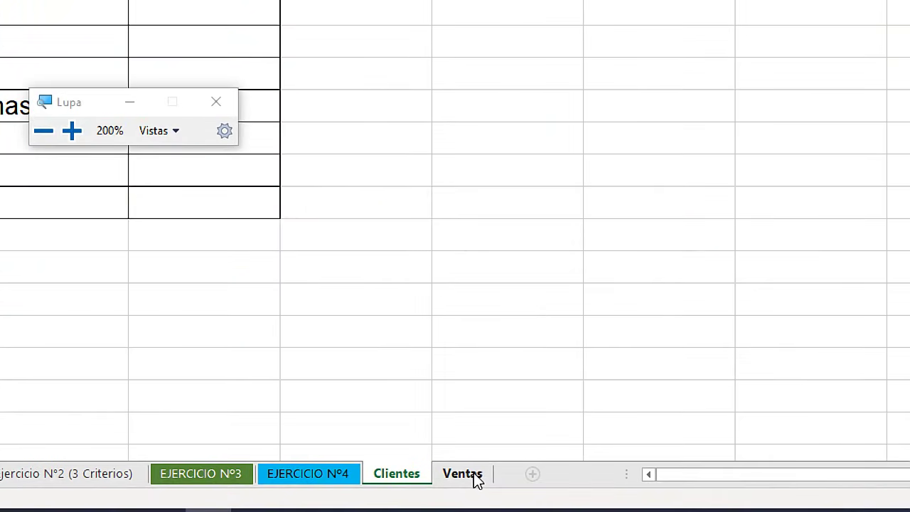
key(super+Escape)
click(465, 475)
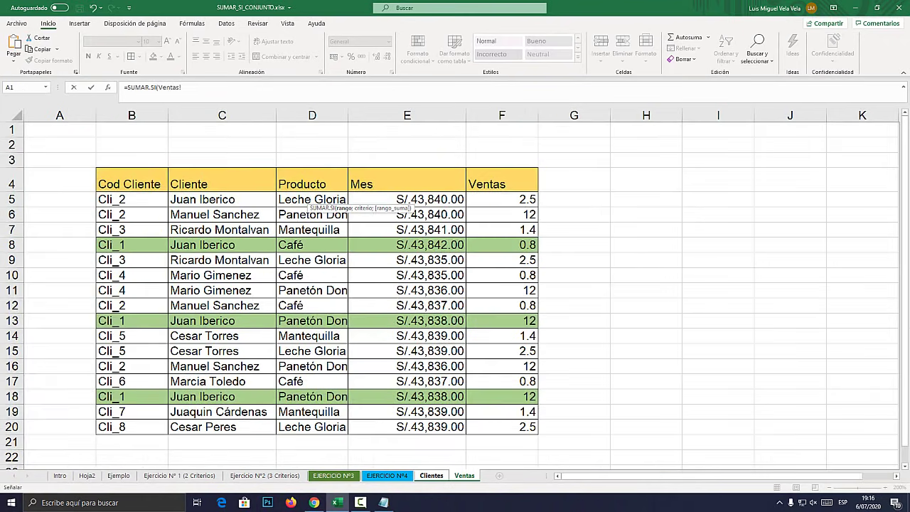
key(super+plus)
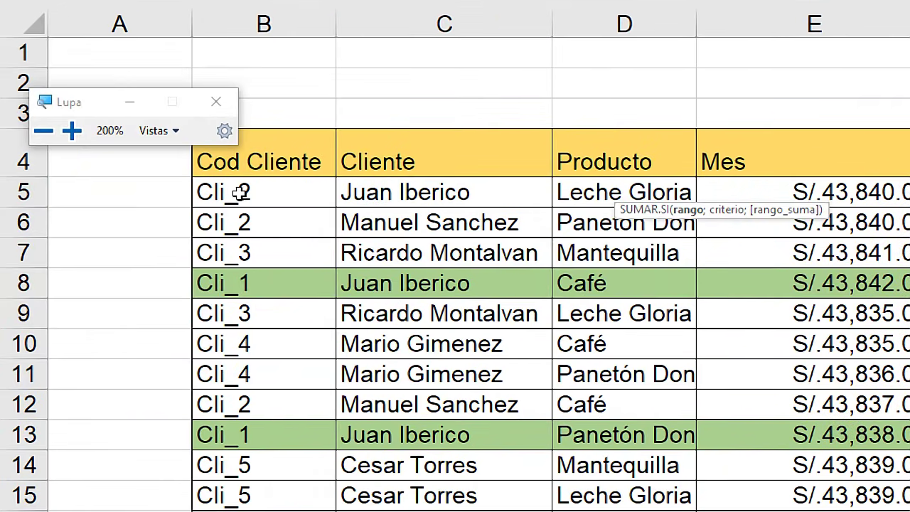
drag(120, 200, 120, 301)
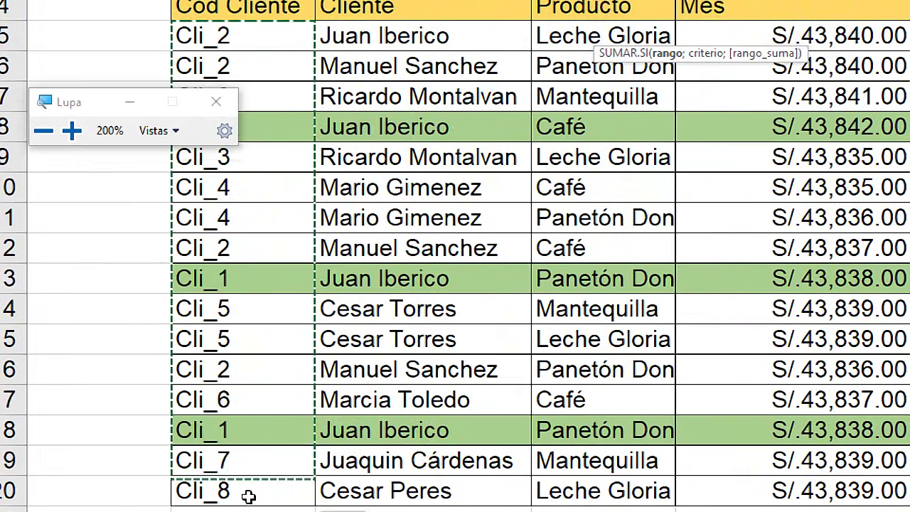
drag(241, 396, 260, 461)
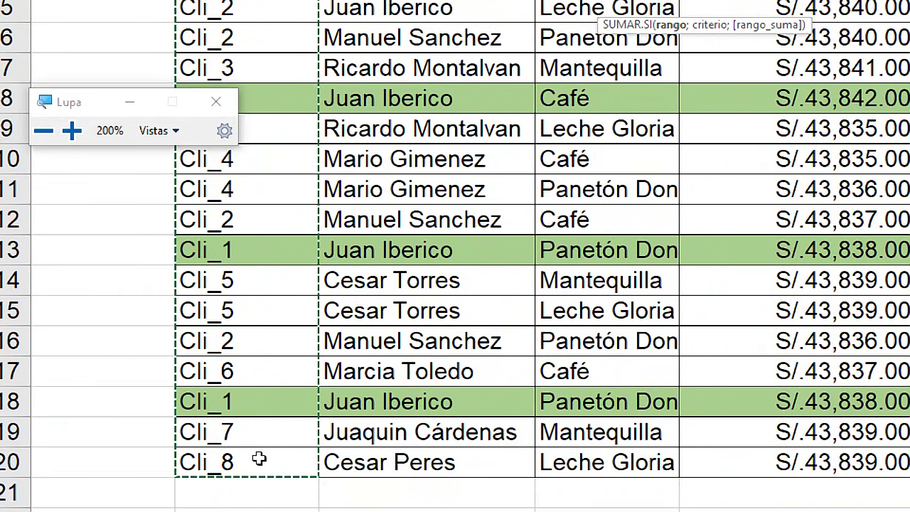
click(428, 180)
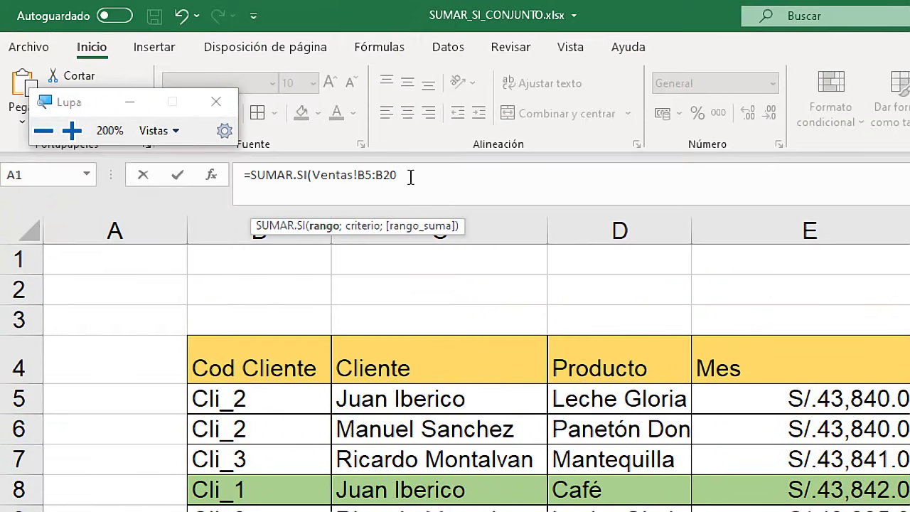
text(;)
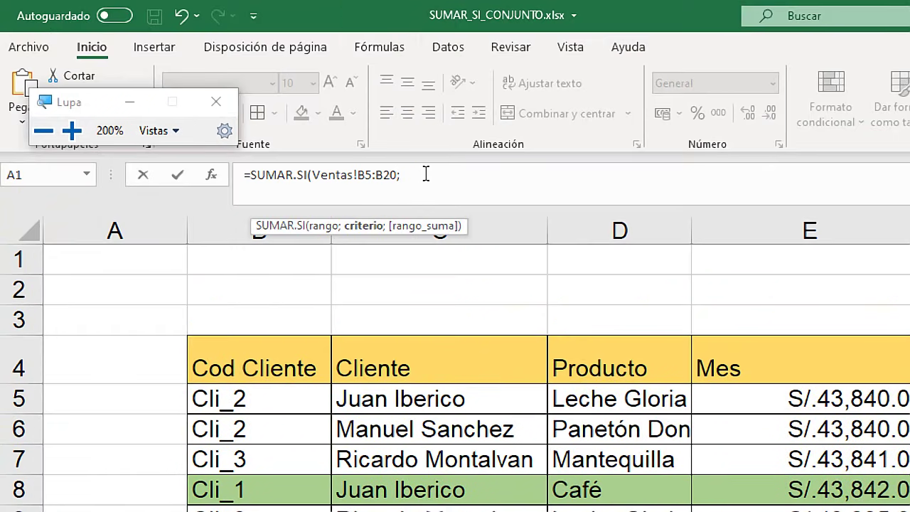
key(super+Escape)
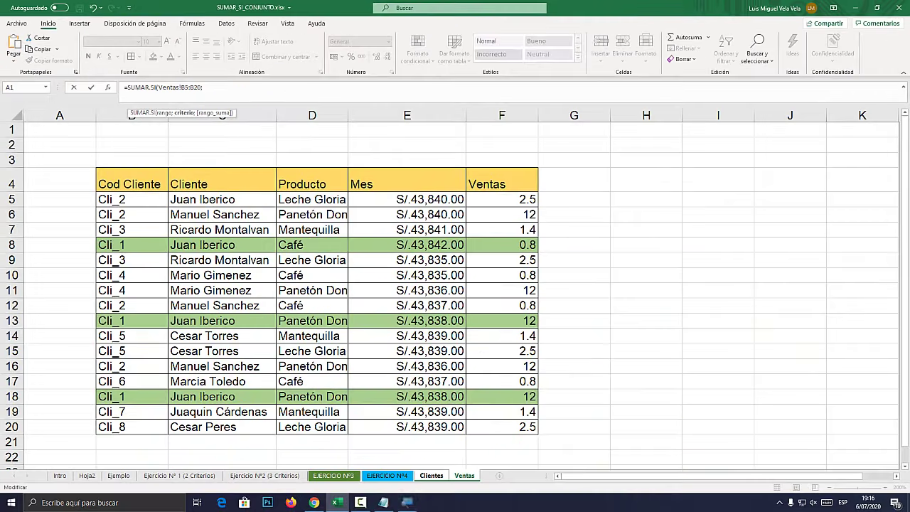
- Add Clientes!B4 (client code Cli_1) as the criterion
key(super+plus)
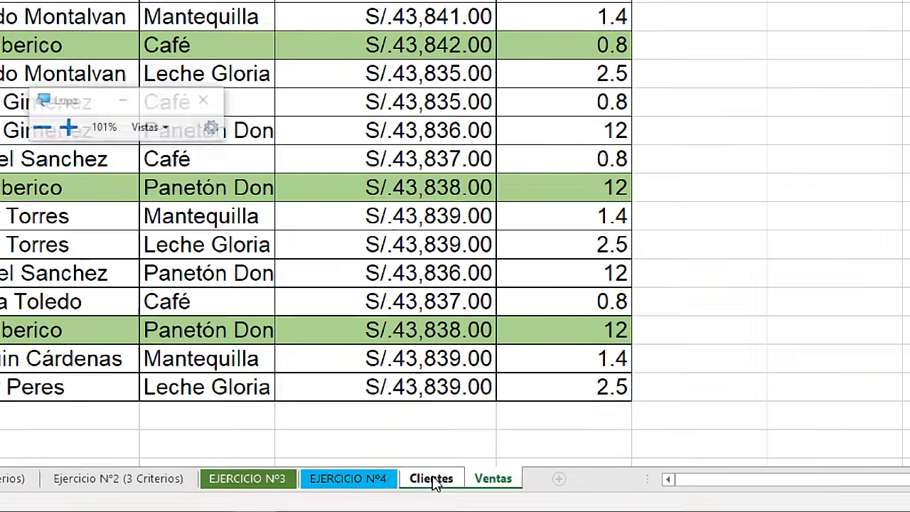
key(super+Escape)
click(431, 475)
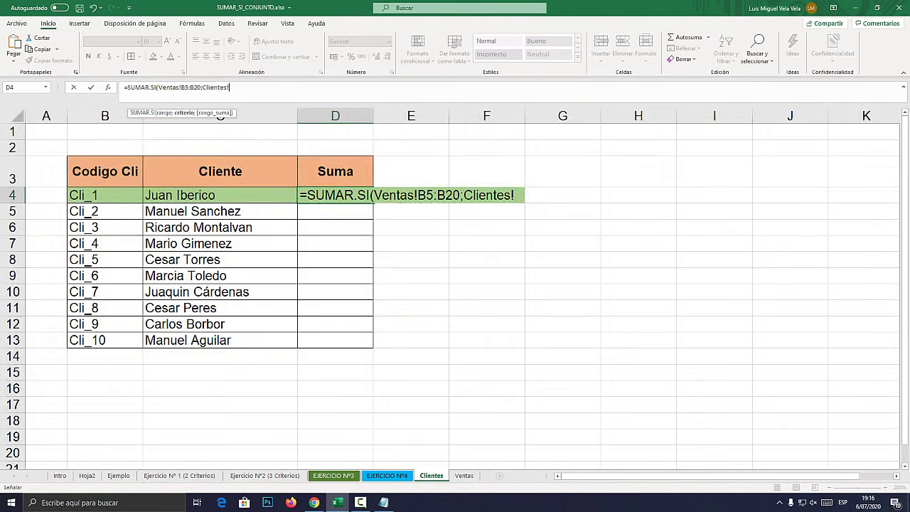
key(super+plus)
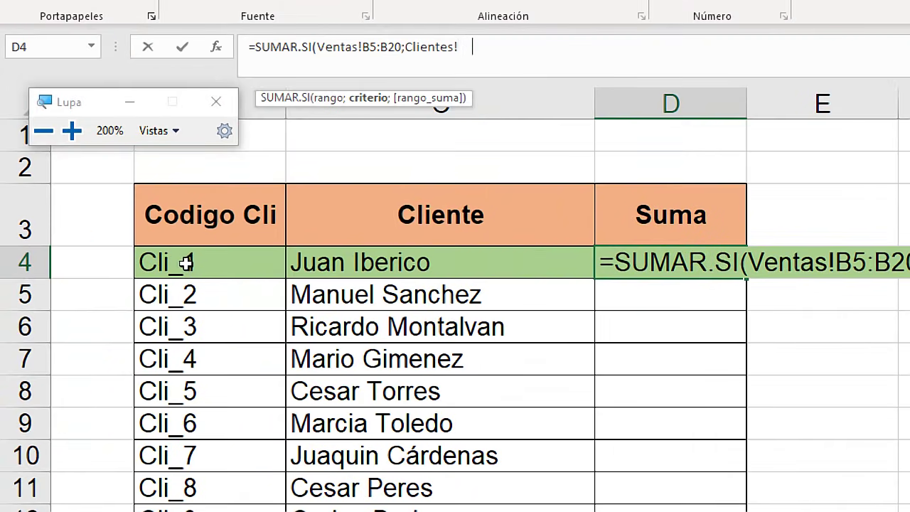
click(187, 264)
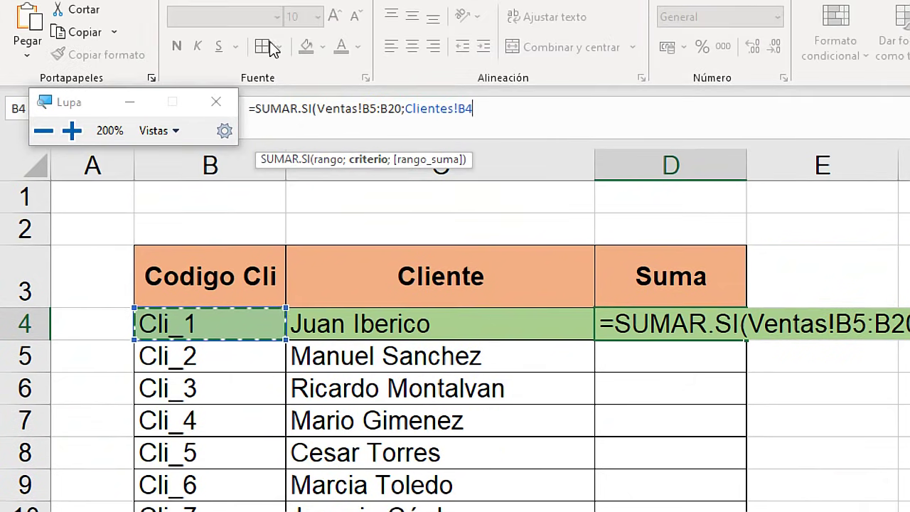
text(;)
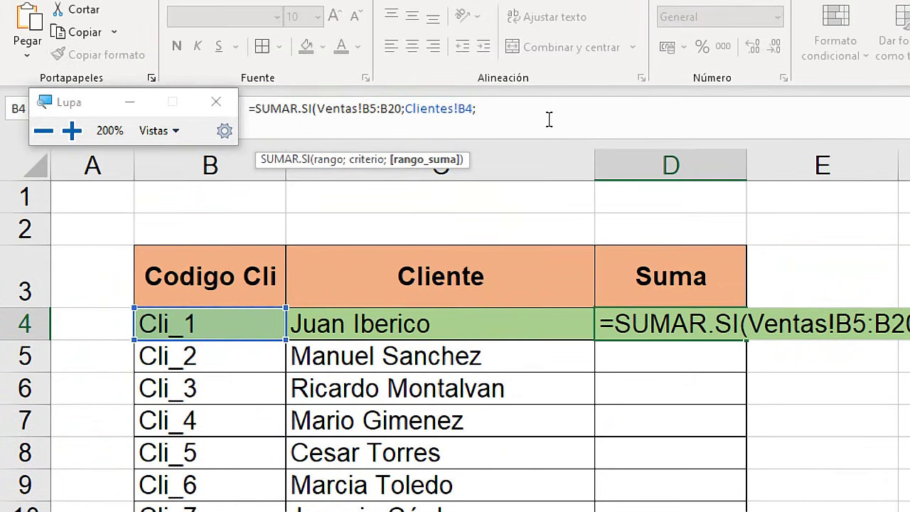
key(super+Escape)
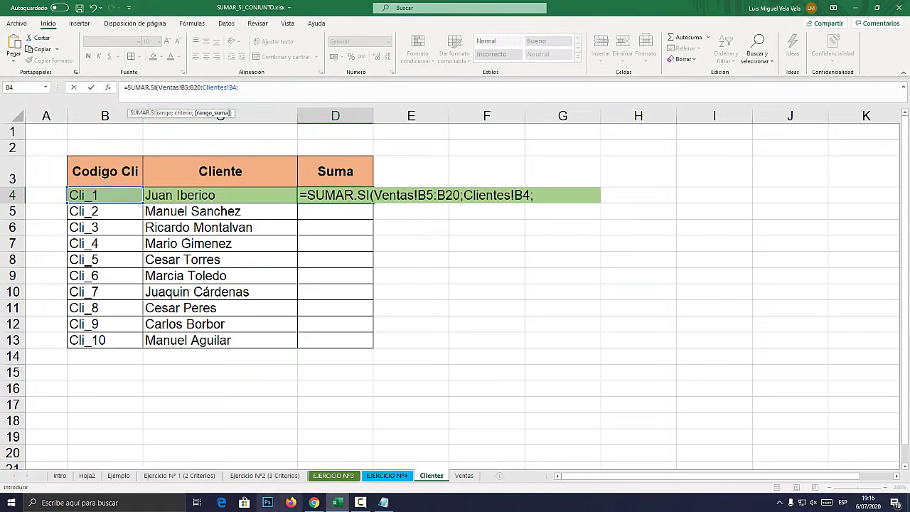
- Add Ventas!F5:F20 as the sum range and close the formula with )
key(super+plus)
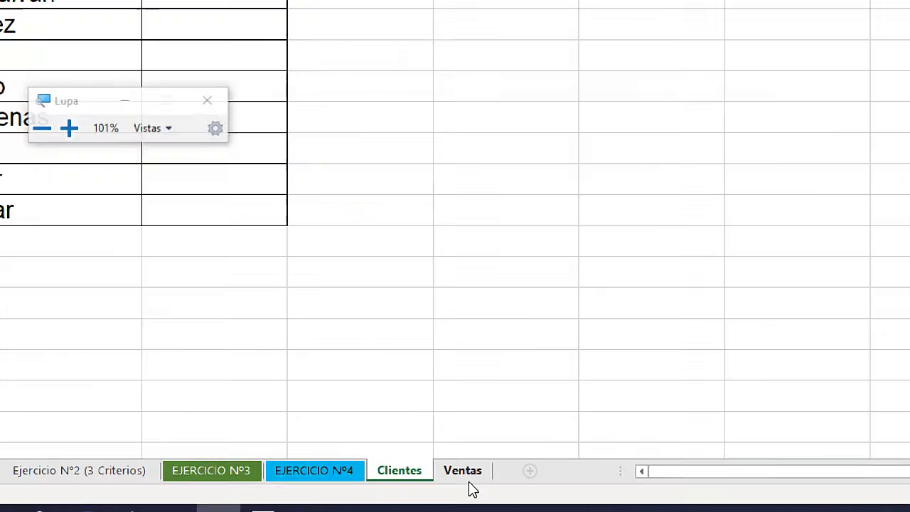
click(466, 475)
key(super+Escape)
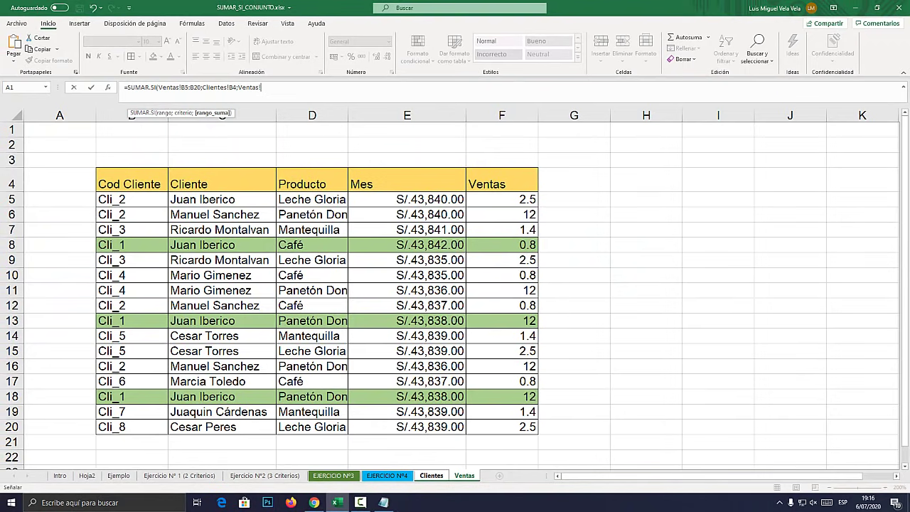
drag(501, 199, 501, 426)
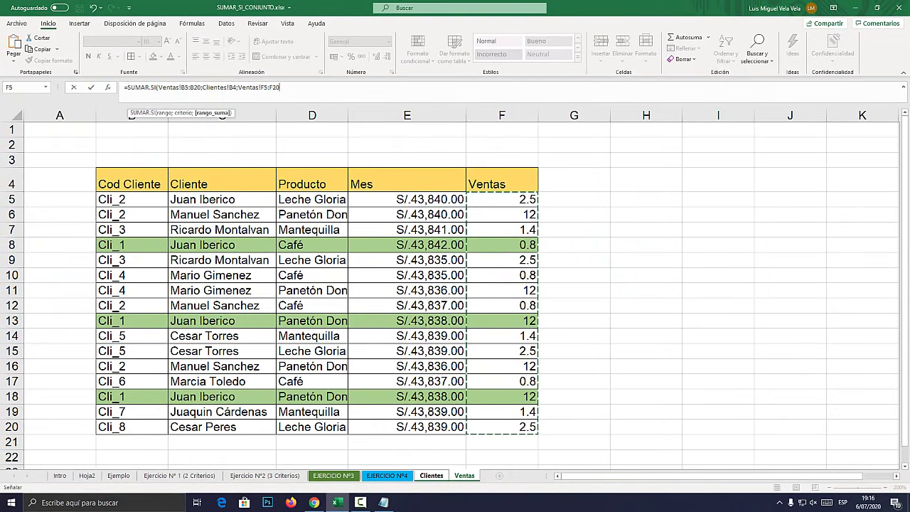
key(super+plus)
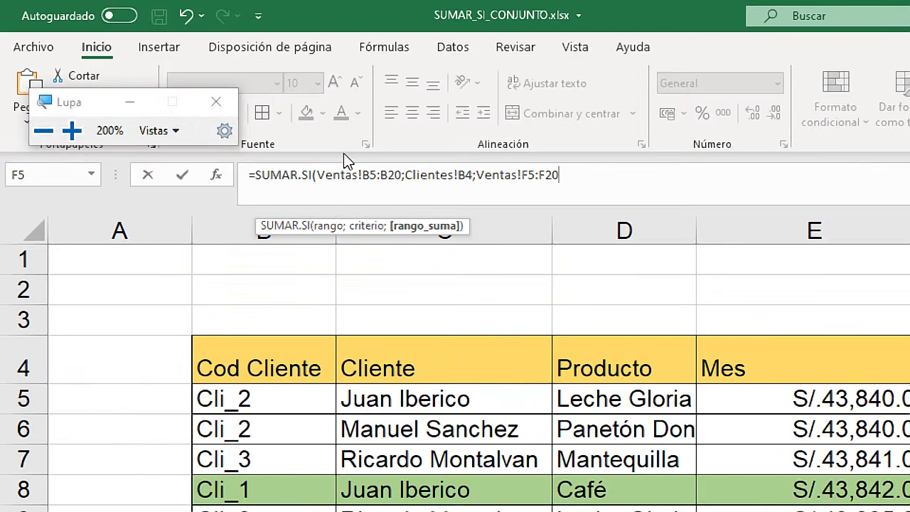
click(389, 174)
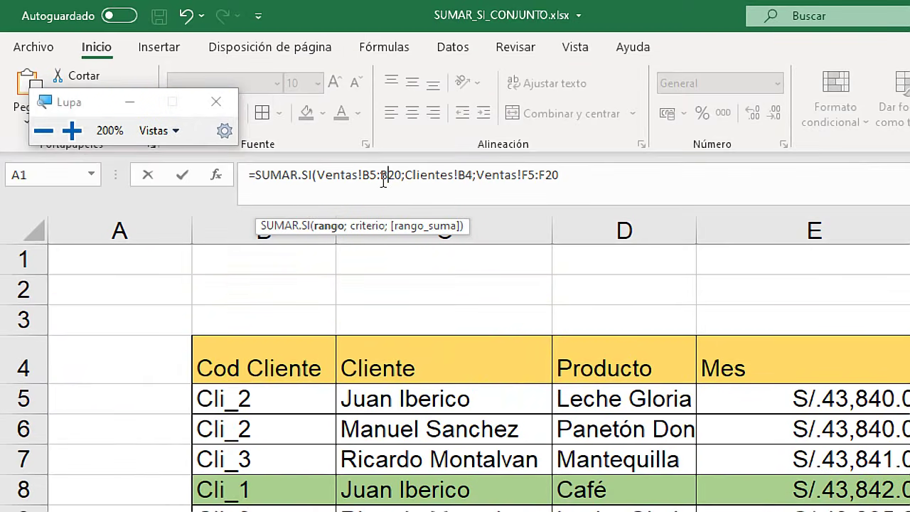
click(568, 174)
text())
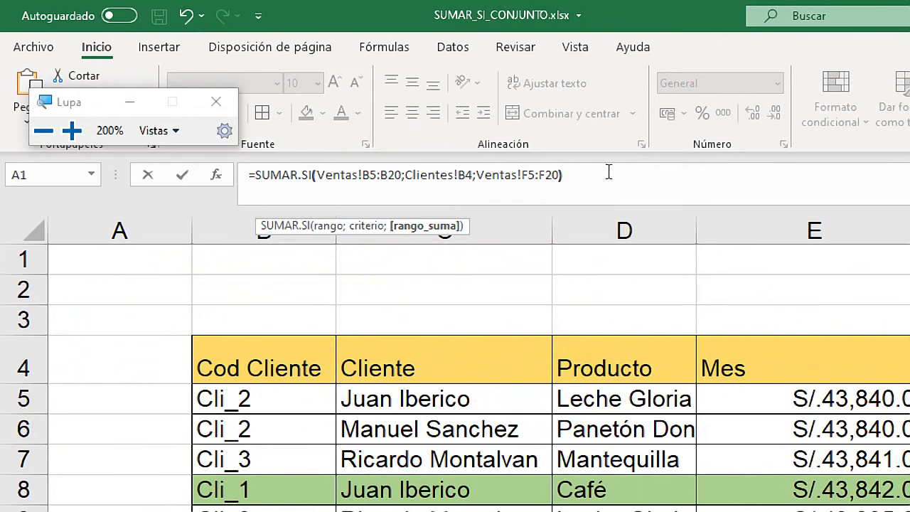
click(373, 174)
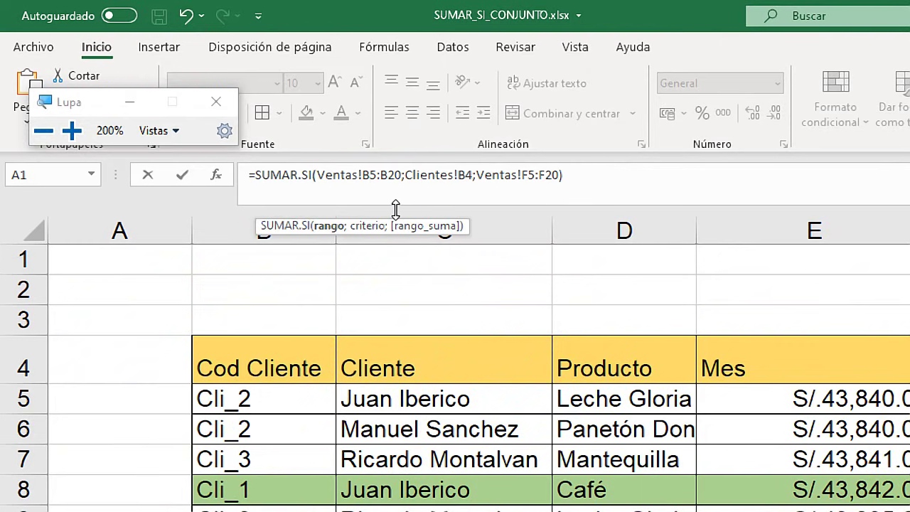
- Make the ranges absolute ($B$5:$B$20, $F$5:$F$20) and commit D4, which returns 24.8
key(F4)
click(405, 174)
key(F4)
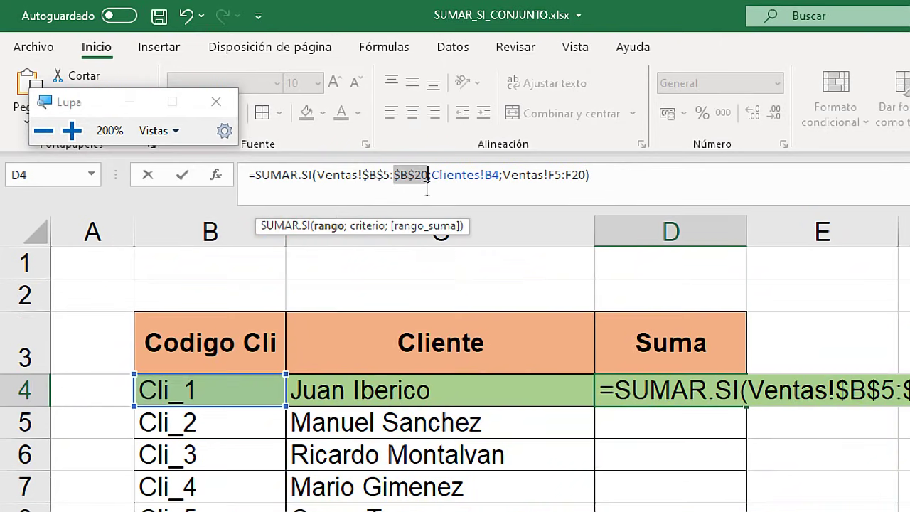
click(551, 174)
key(F4)
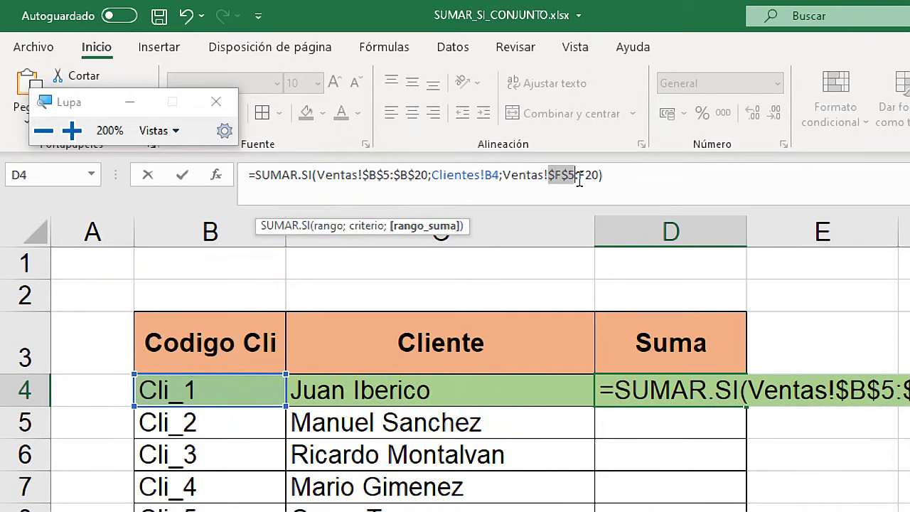
click(584, 175)
key(F4)
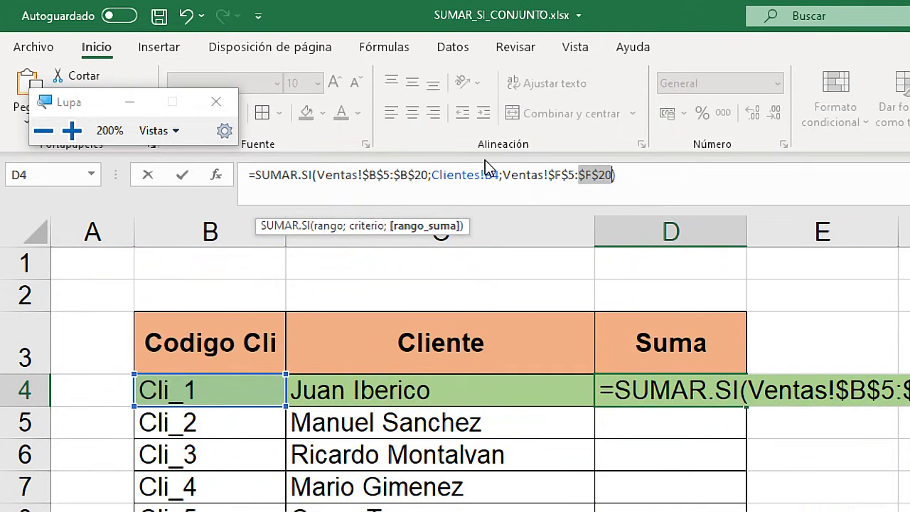
drag(498, 175, 487, 175)
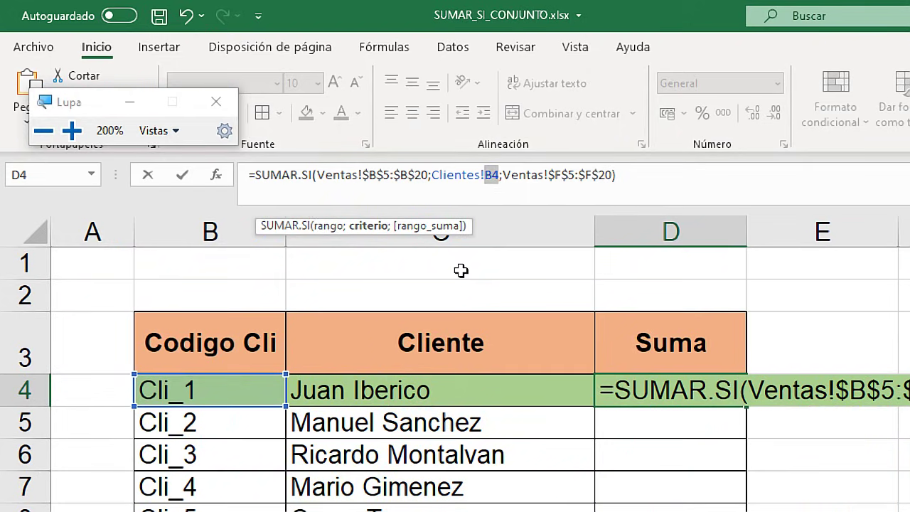
key(super+Escape)
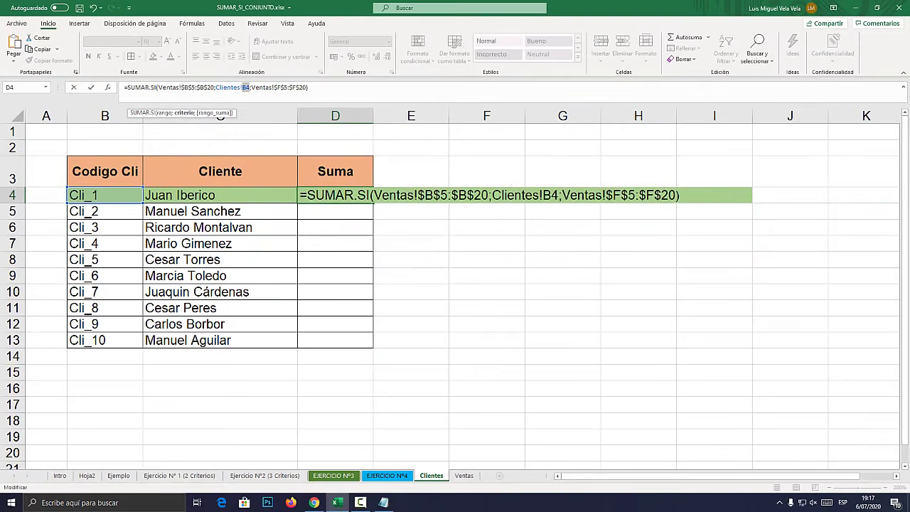
key(super+plus)
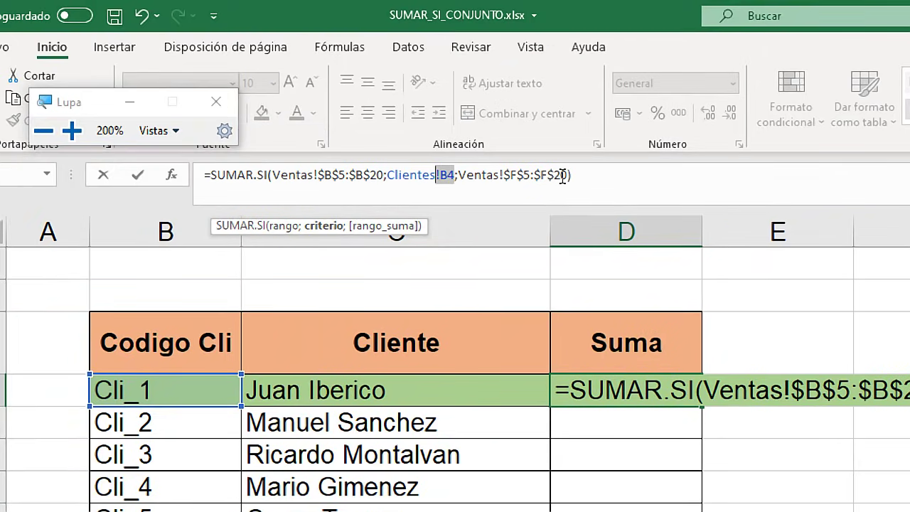
key(Return)
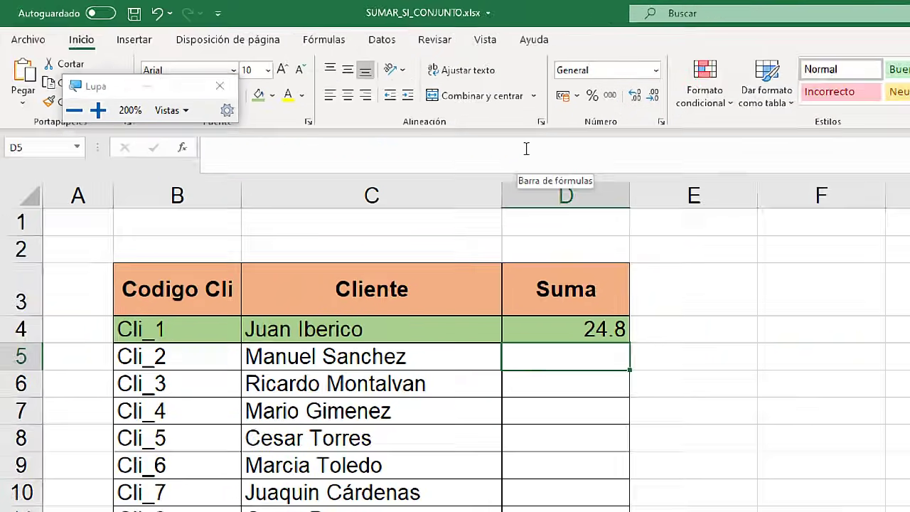
- Check the SUMAR.SI formula in D4, then move down the Ventas sheet
key(super+Escape)
click(335, 195)
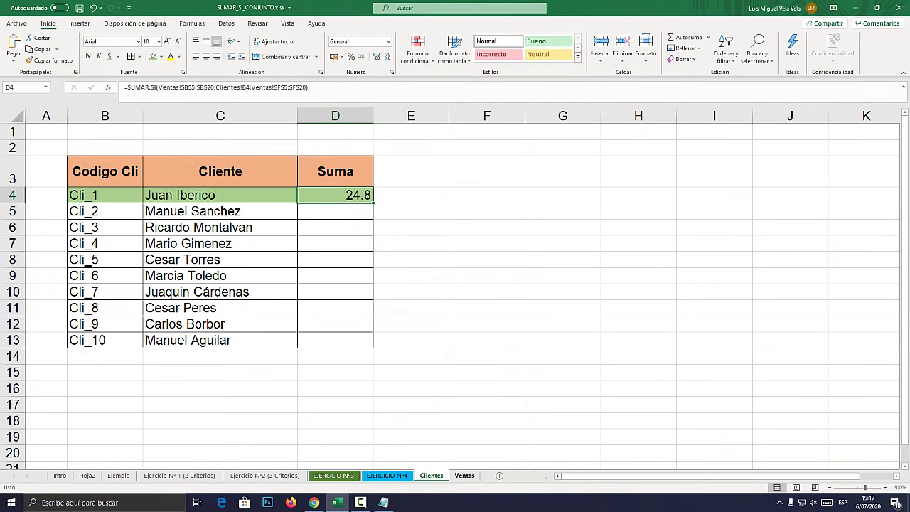
key(ctrl+Page_Down)
scroll(455, 285, down, 1)
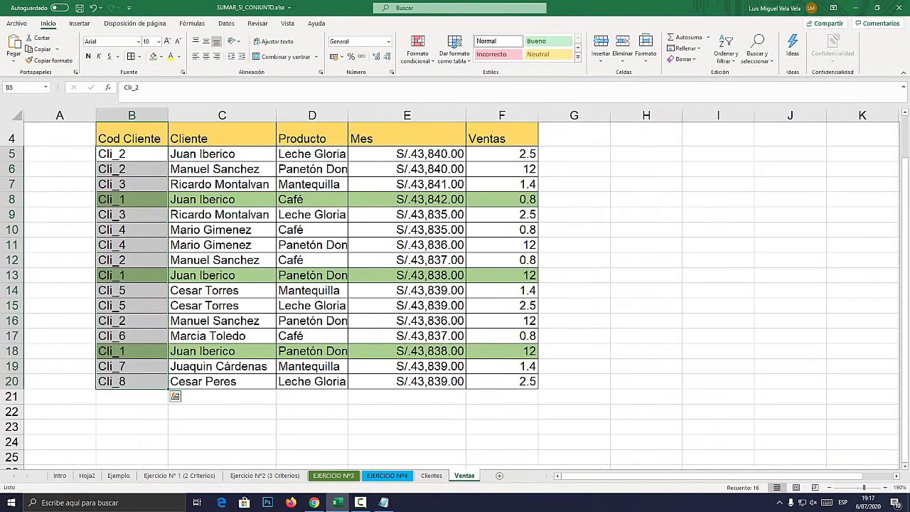
- Enter =F18+F13+F8 in Ventas F22, confirming 24.8, and return to Clientes
click(502, 412)
text(=)
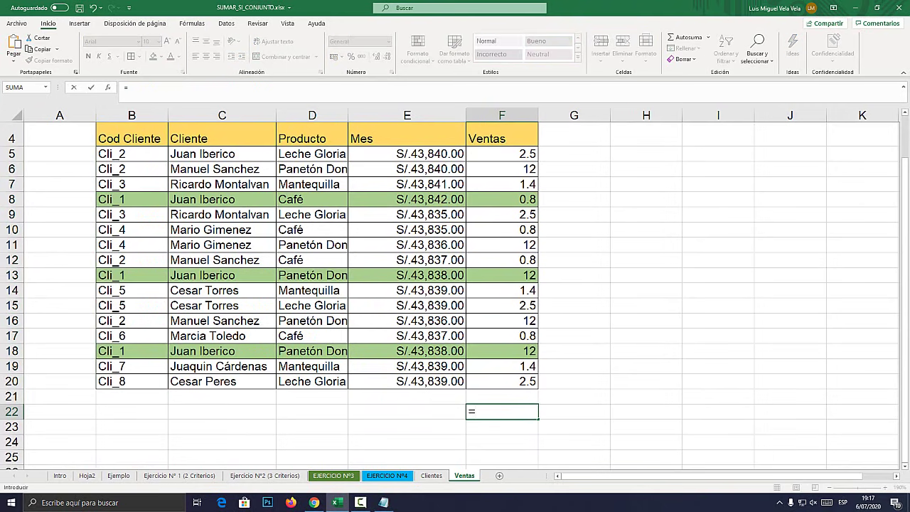
click(501, 350)
text(+)
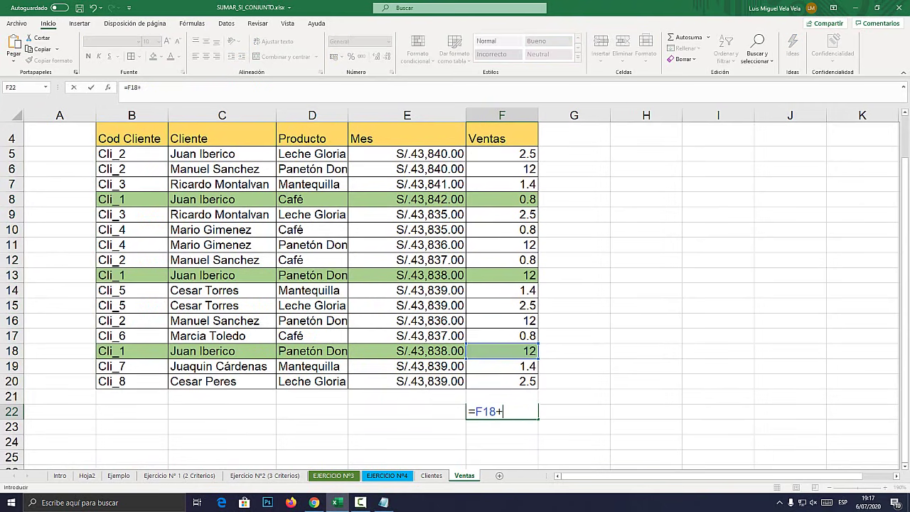
click(501, 275)
text(+)
click(502, 199)
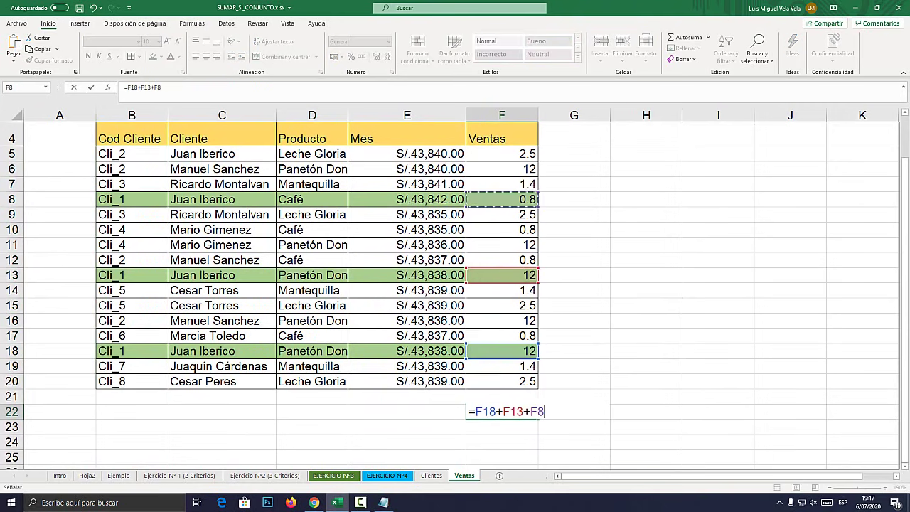
key(Return)
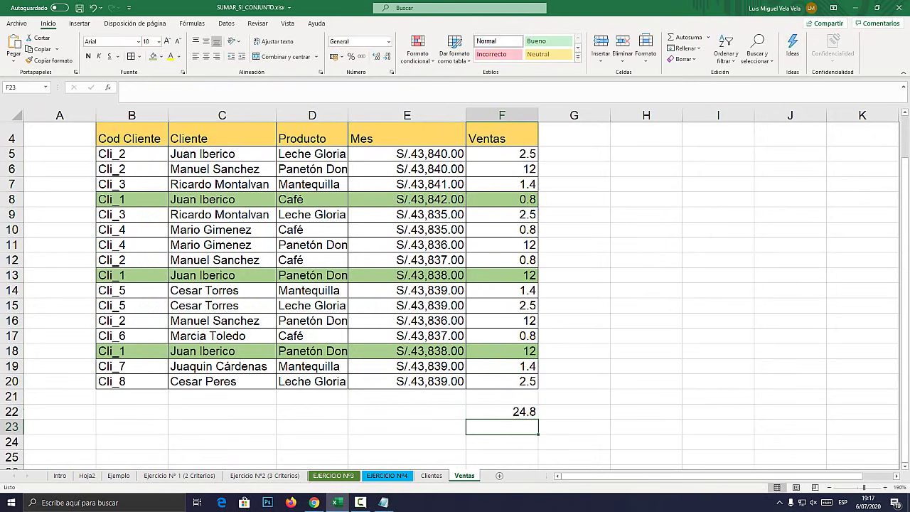
click(501, 412)
key(ctrl+Page_Up)
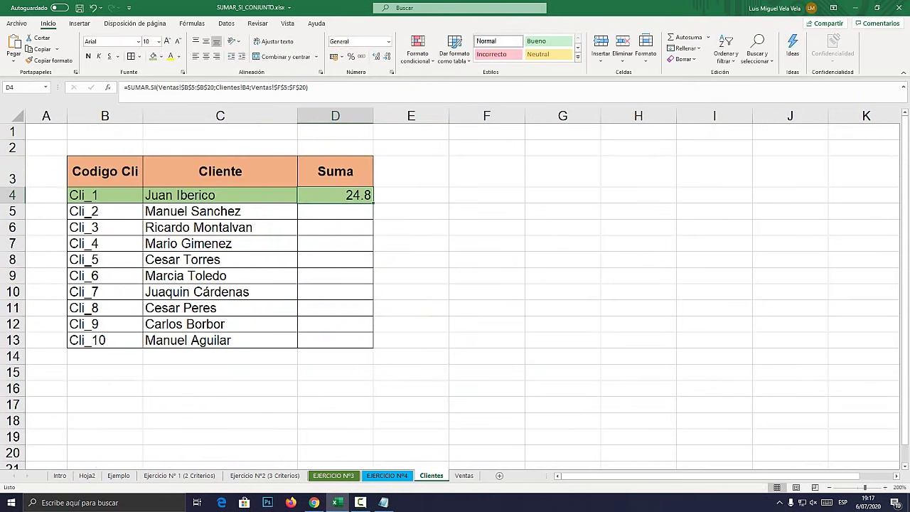
drag(373, 202, 370, 345)
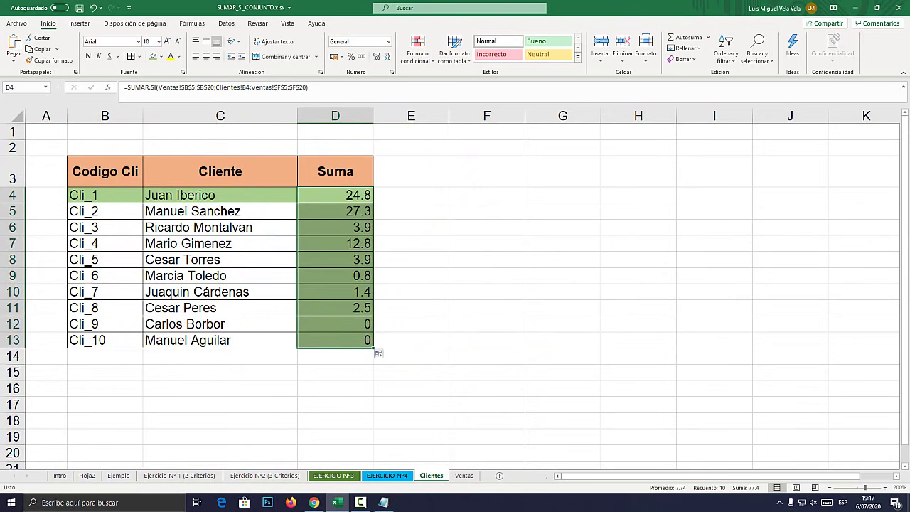
key(Down)
key(Down)
key(Down)
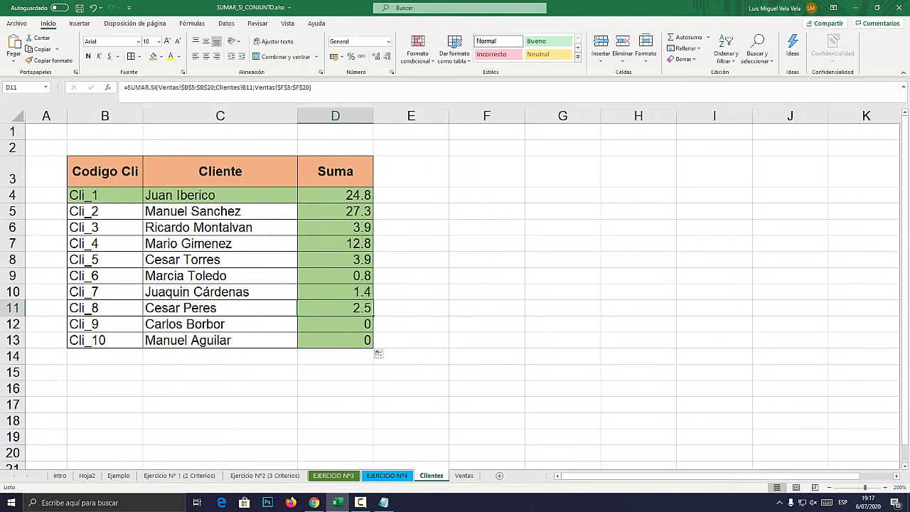
drag(105, 211, 335, 211)
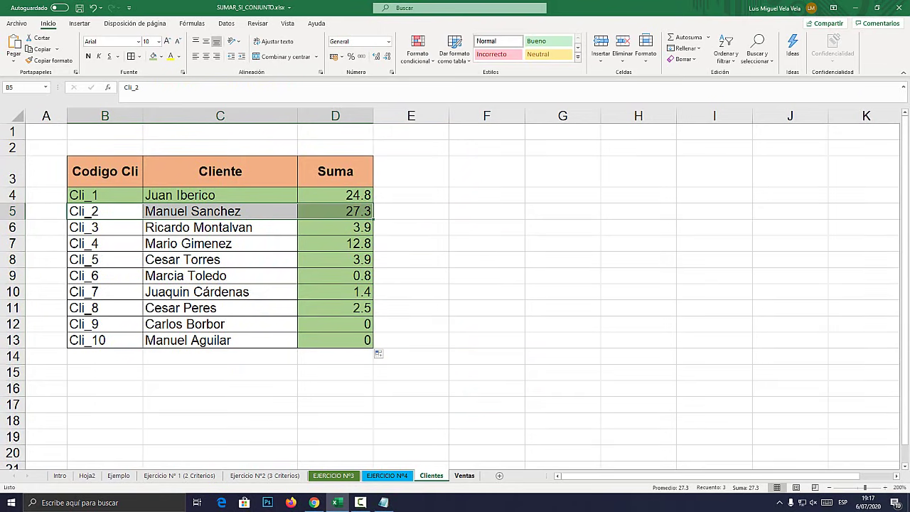
key(ctrl+Page_Down)
scroll(455, 284, up, 1)
drag(131, 184, 526, 426)
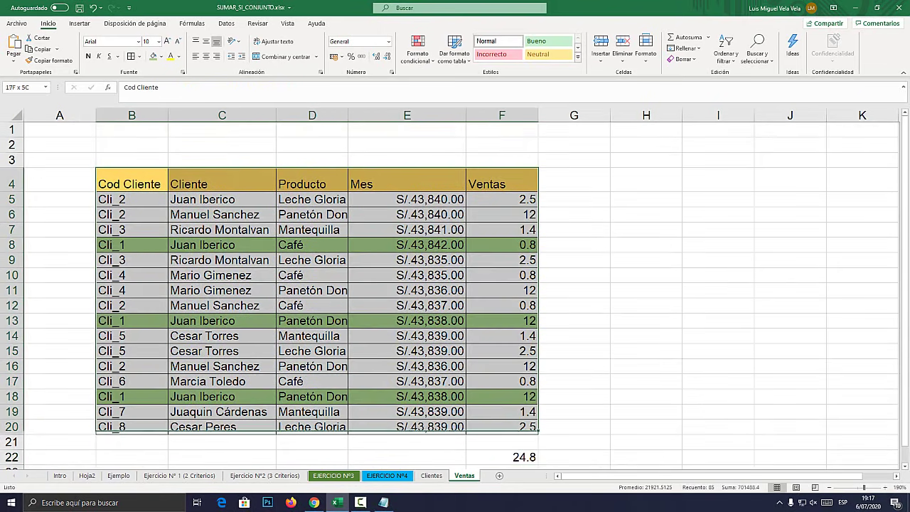
key(ctrl+Page_Up)
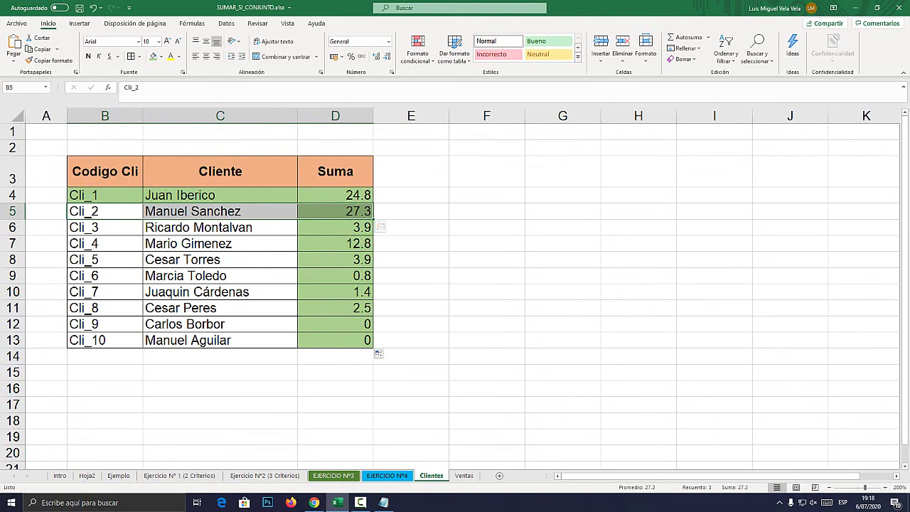
- Read the comments under the BUSCARX video, then go to the eltiotech.com chapter page
click(314, 503)
click(160, 8)
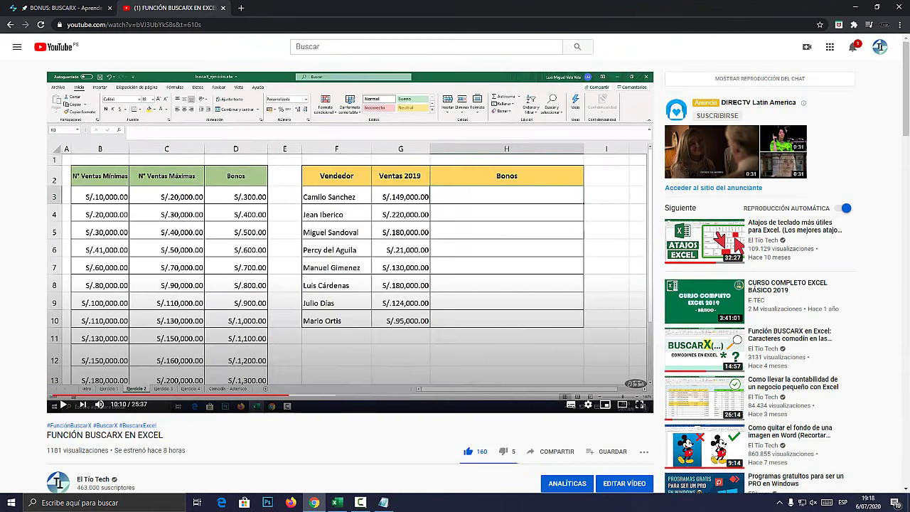
scroll(348, 285, down, 2)
scroll(348, 284, down, 2)
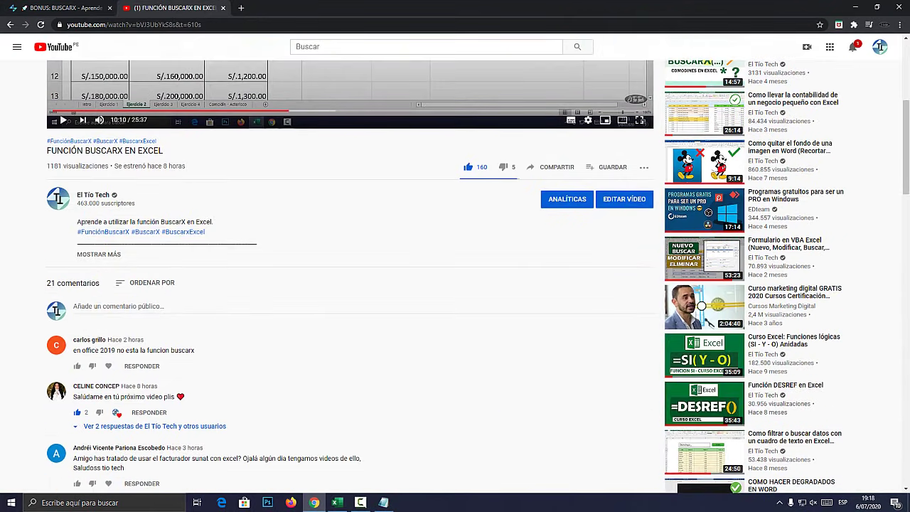
scroll(348, 284, down, 1)
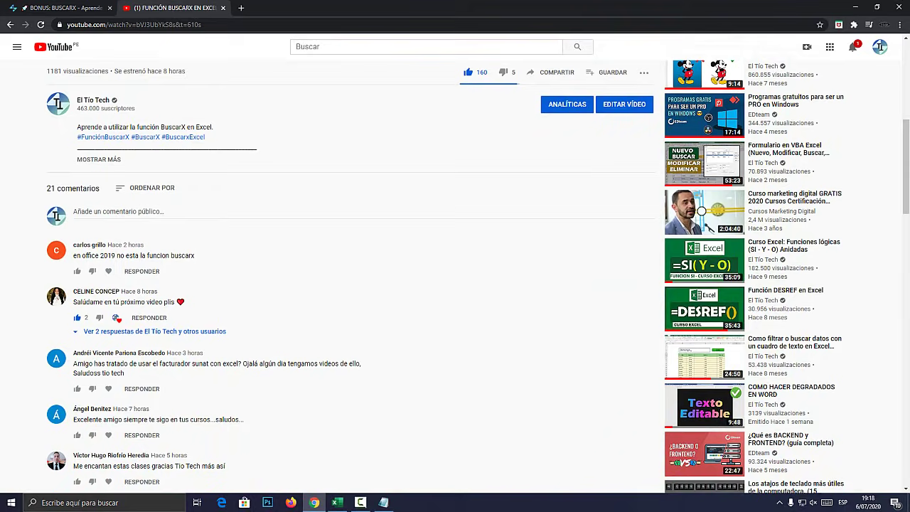
key(super+plus)
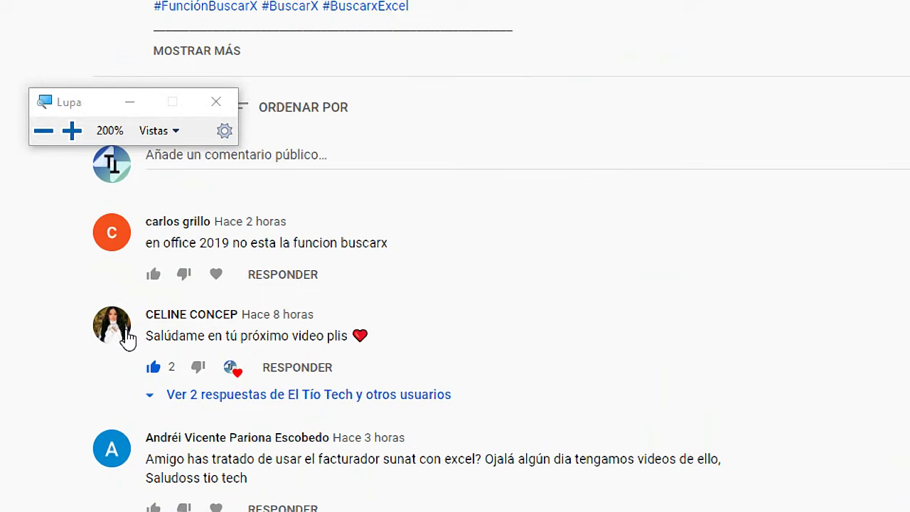
key(super+Escape)
scroll(92, 294, down, 1)
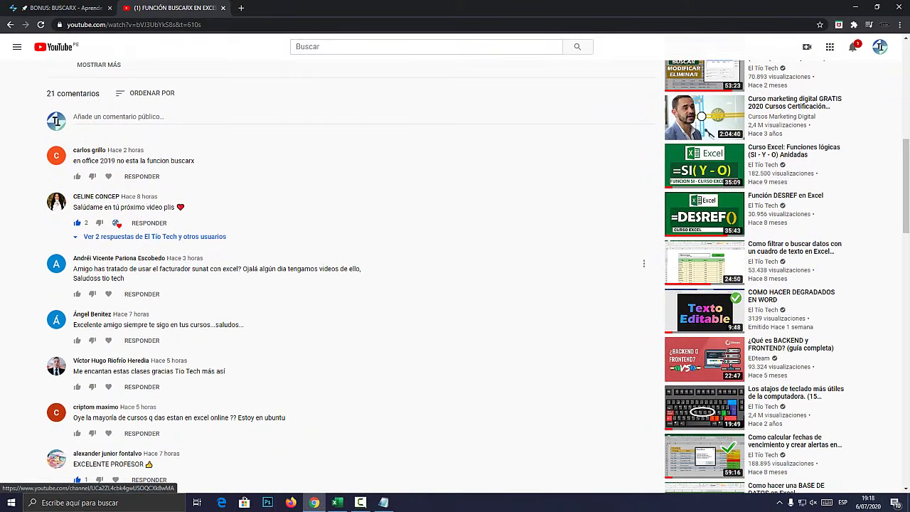
key(super+plus)
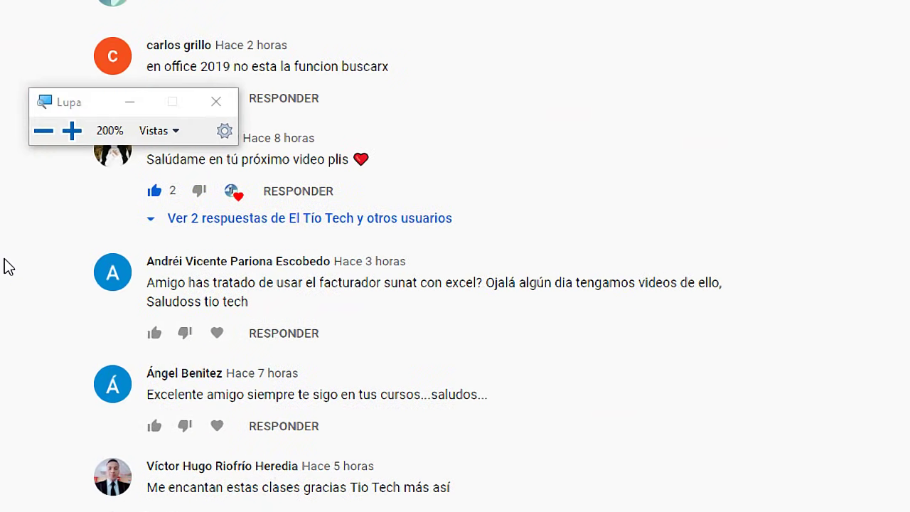
key(super+Escape)
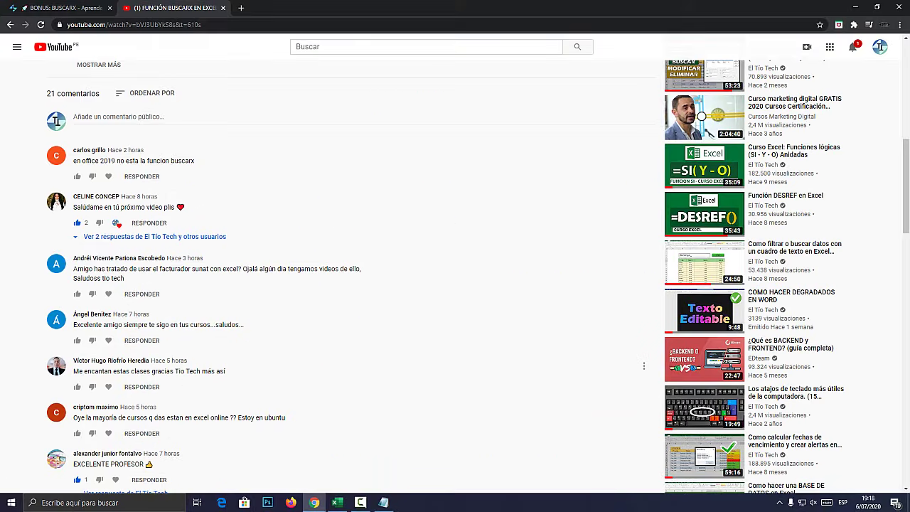
scroll(348, 277, up, 5)
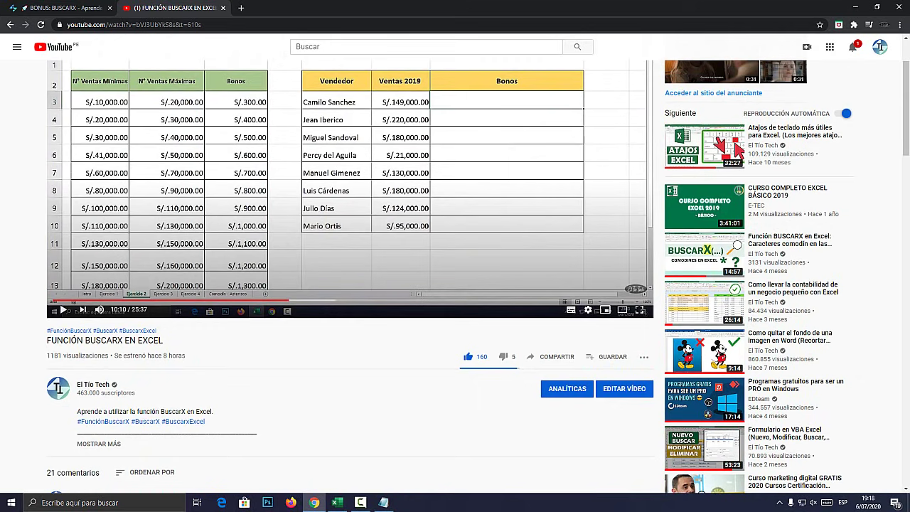
click(64, 8)
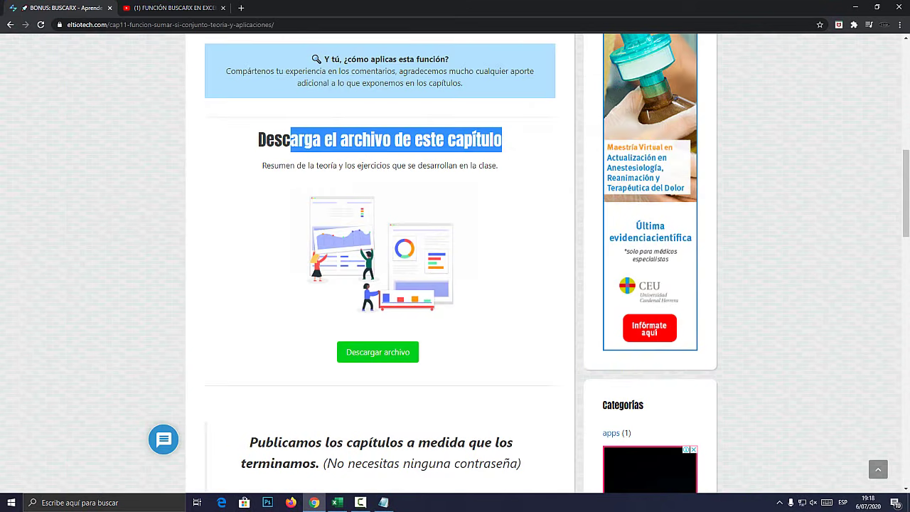
- Return to the Excel workbook showing the Clientes D4:D13 totals
click(360, 502)
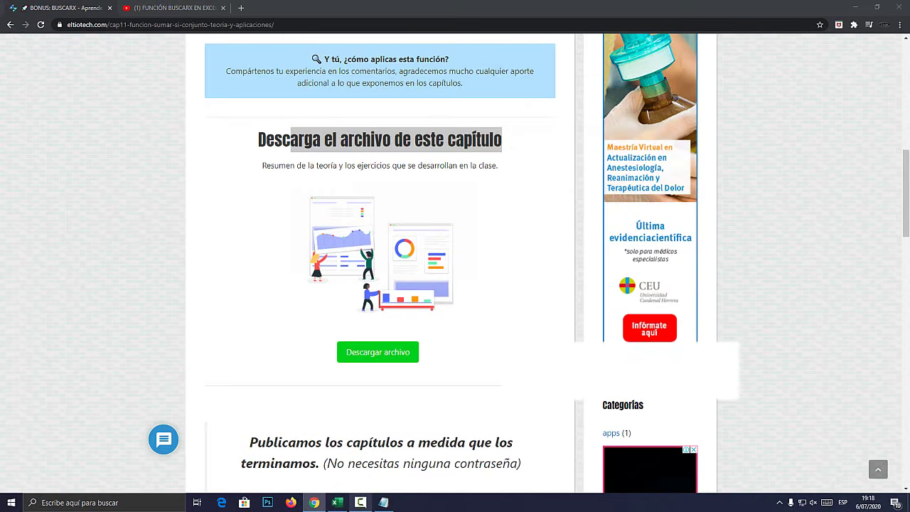
key(alt+Tab)
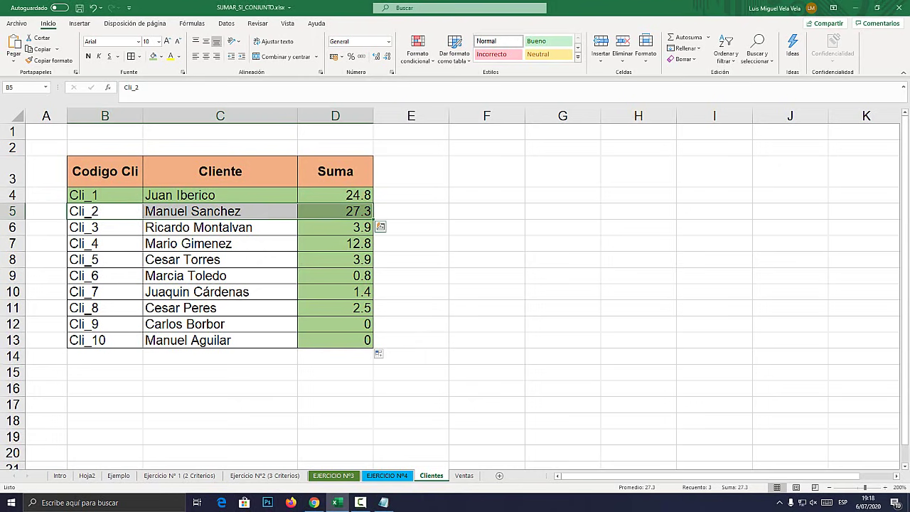